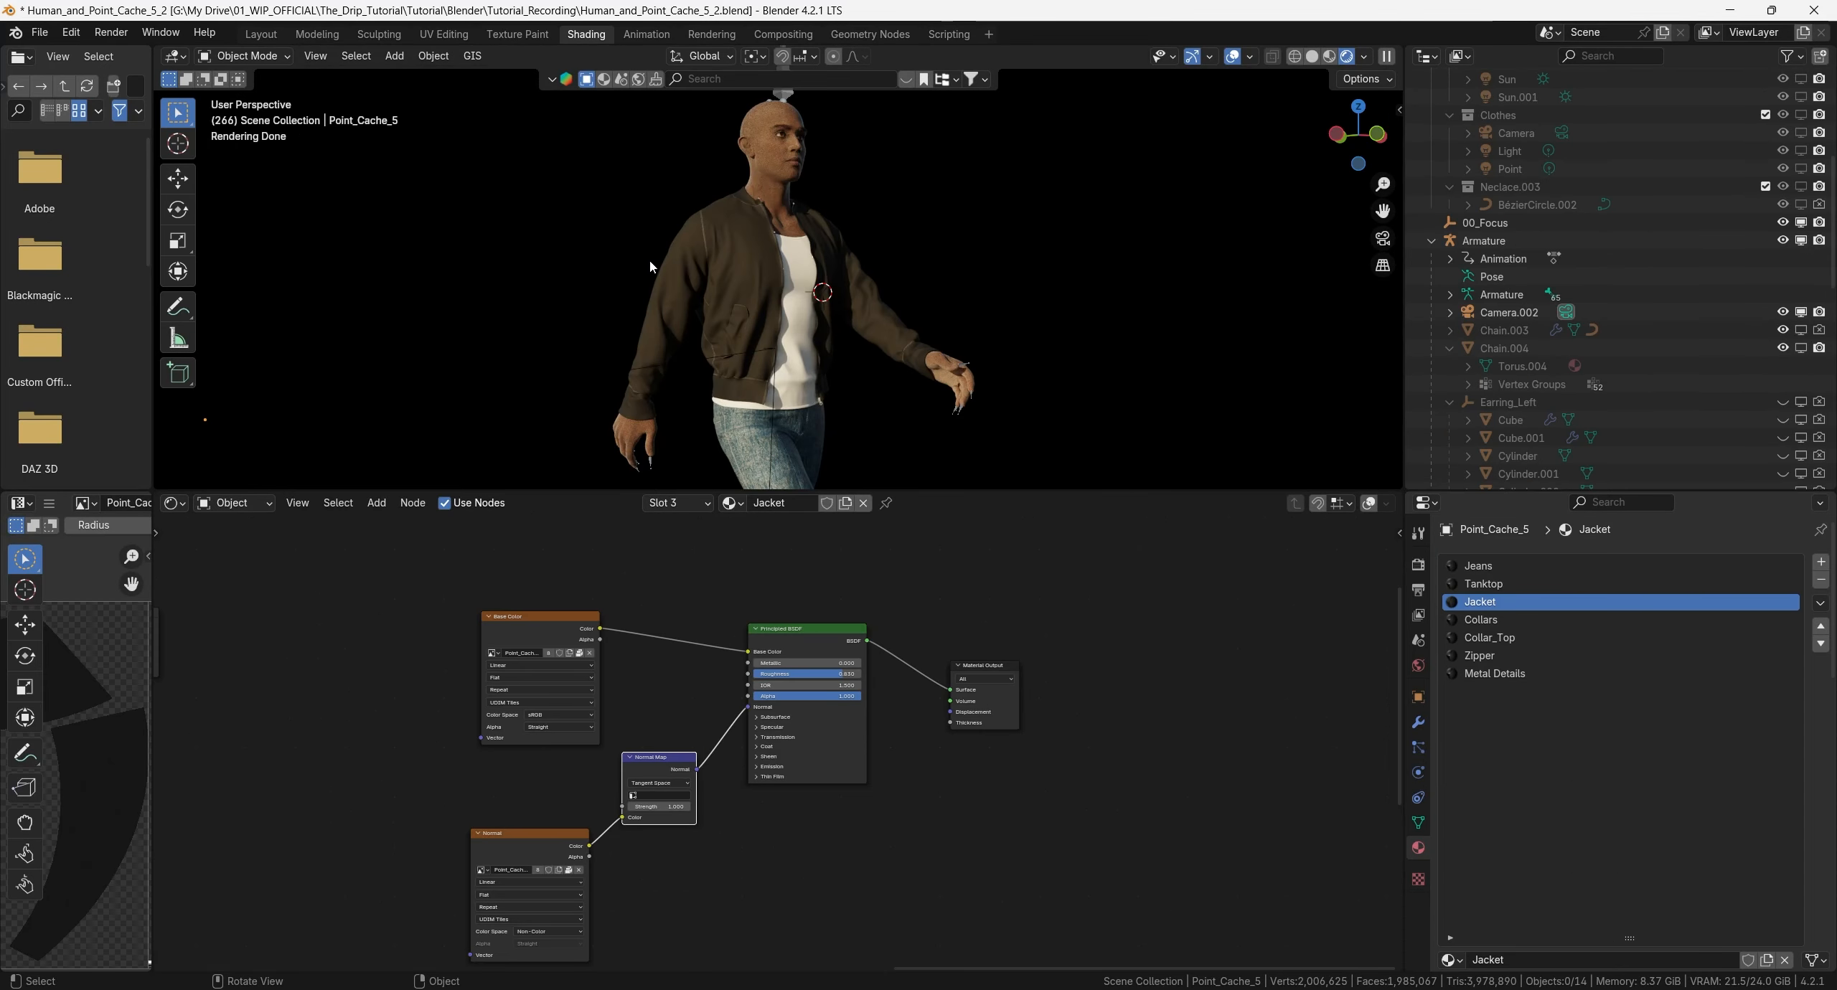
Examine the jacket's fabric up close and shift the Base Color and Normal texture nodes in the Jacket material.
scroll(767, 299, up, 8)
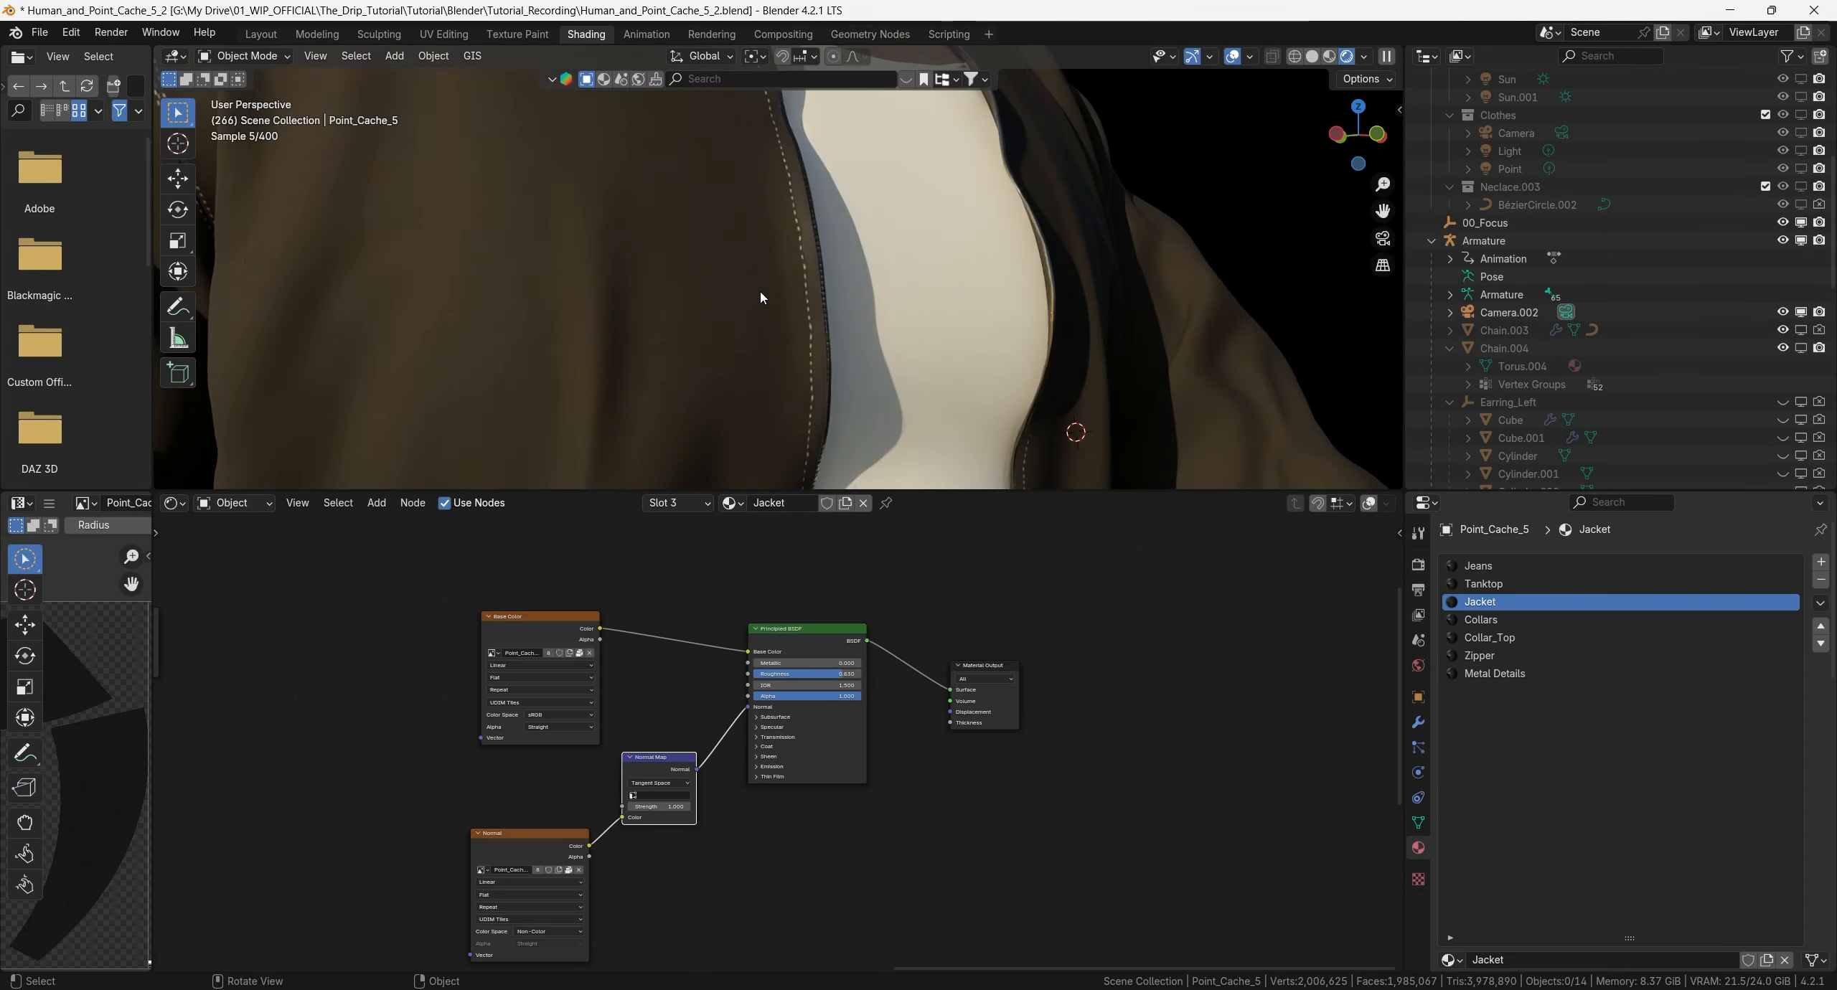
drag(582, 615, 569, 578)
drag(527, 834, 527, 841)
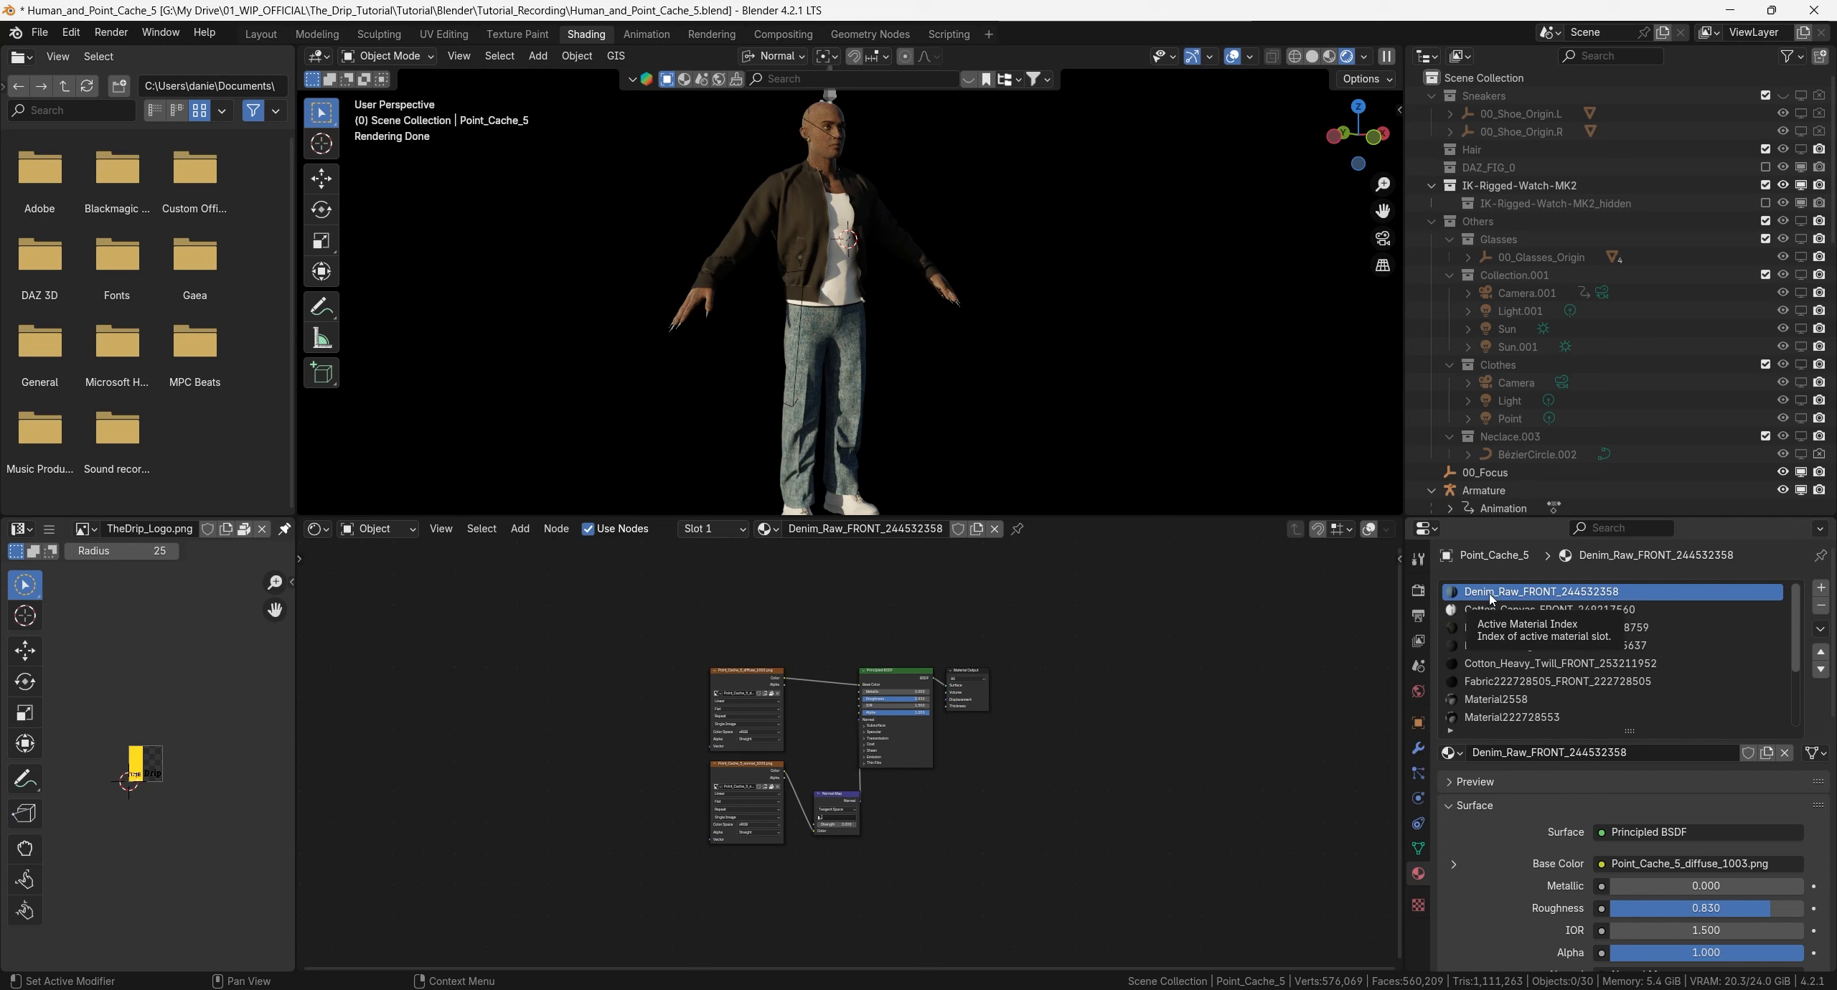
Rename the first material as Jeans and the second material as Tanktop.
double_click(1490, 593)
text(Jeans)
key(Return)
double_click(1488, 612)
text(Tank)
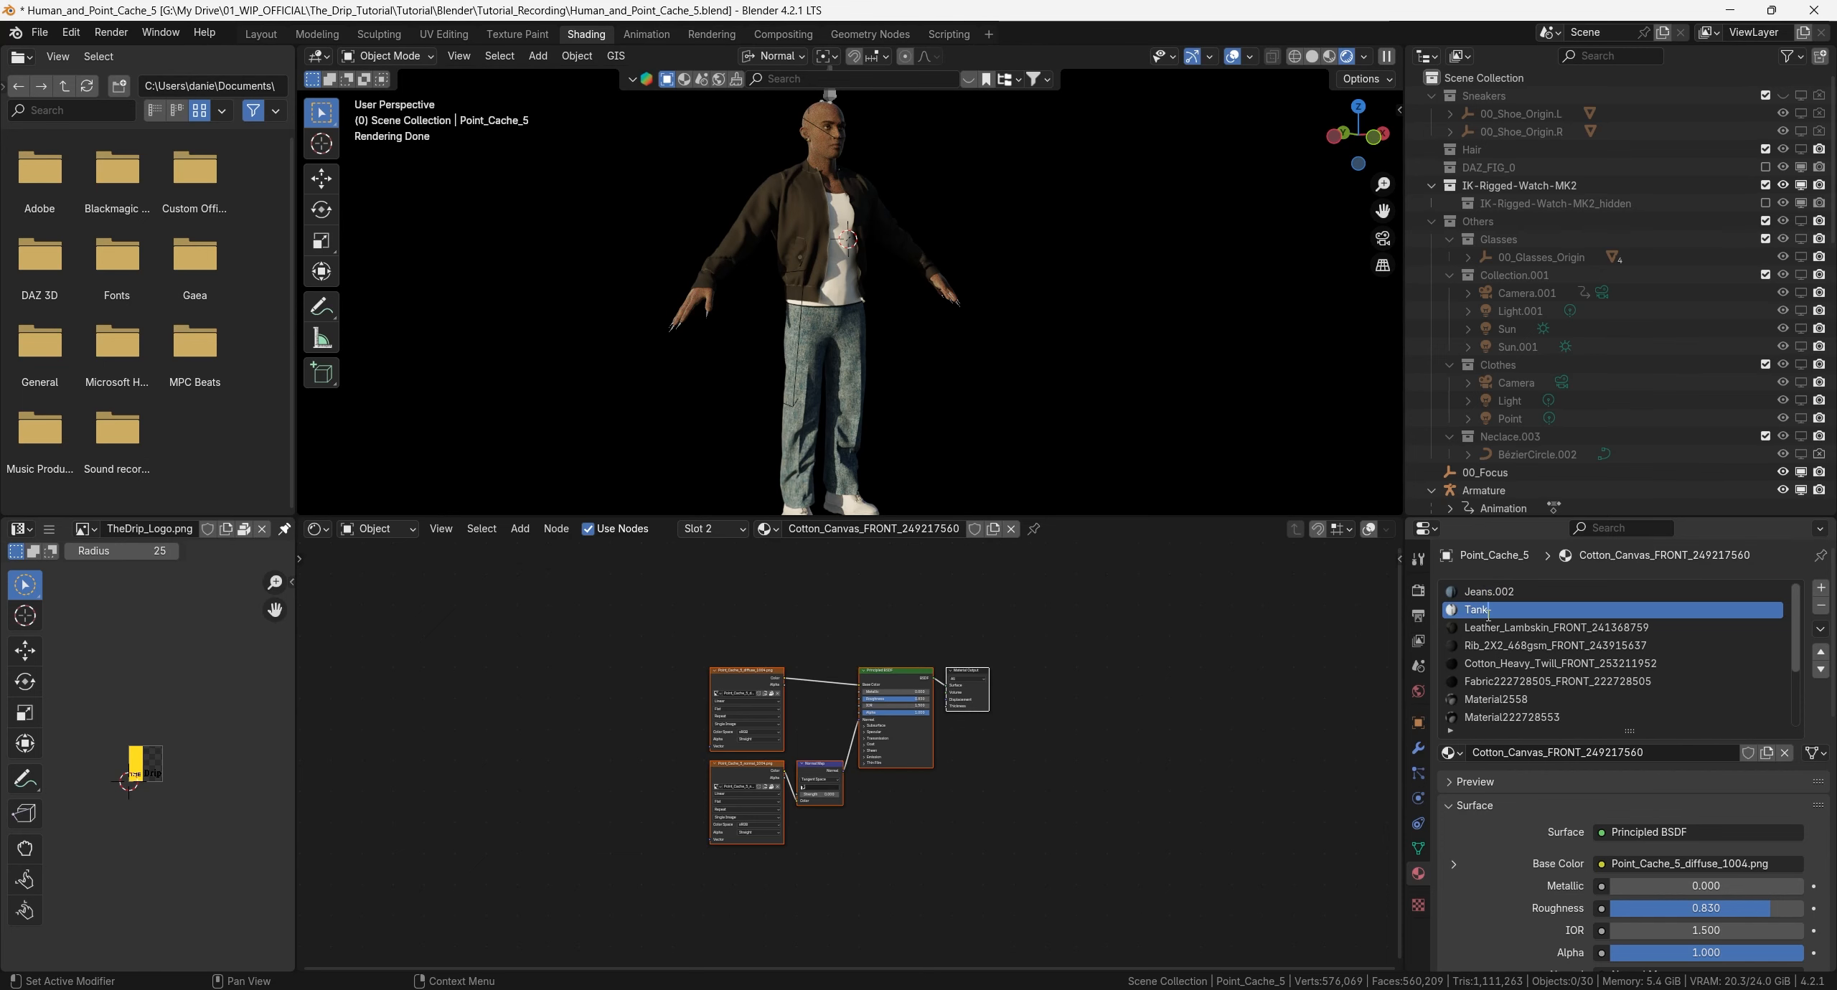
key(Return)
ctrl+scroll(1488, 615, down, 3)
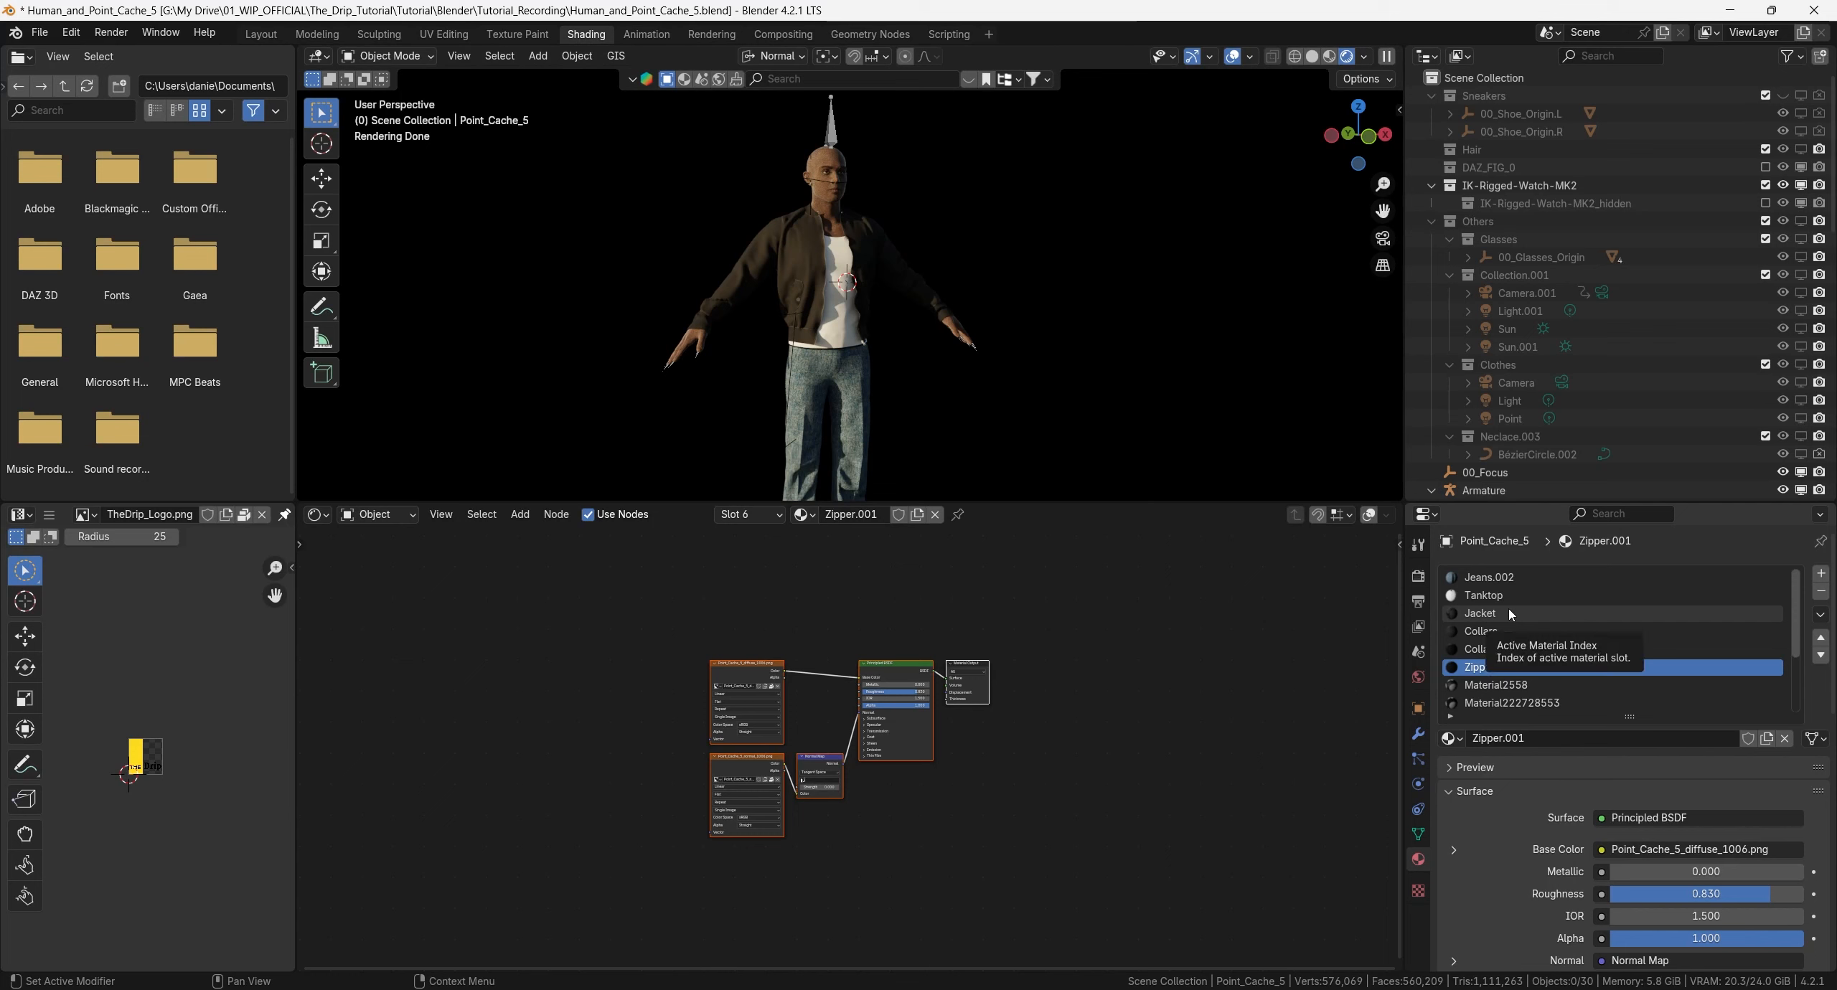
Remove the last six material slots, from Material222728636 back to Material222728553, and rename the Material2558 slot as Metal Details.
scroll(1513, 619, down, 2)
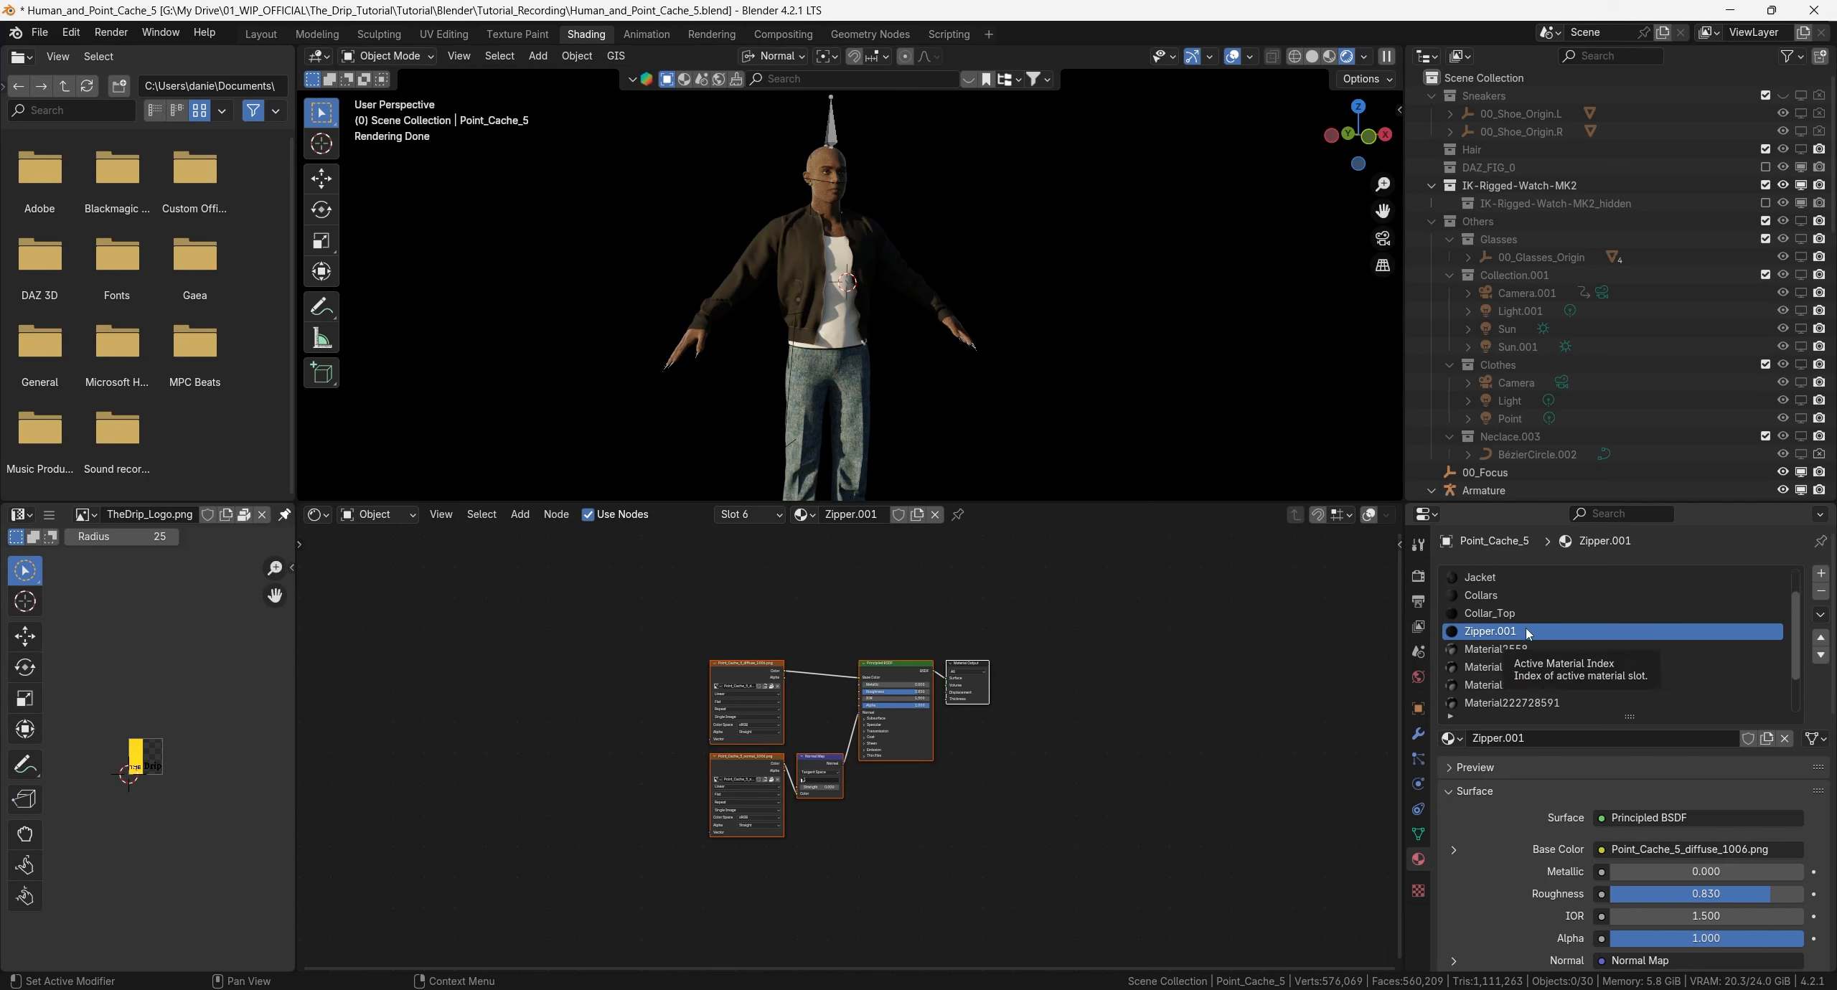
scroll(1513, 654, down, 1)
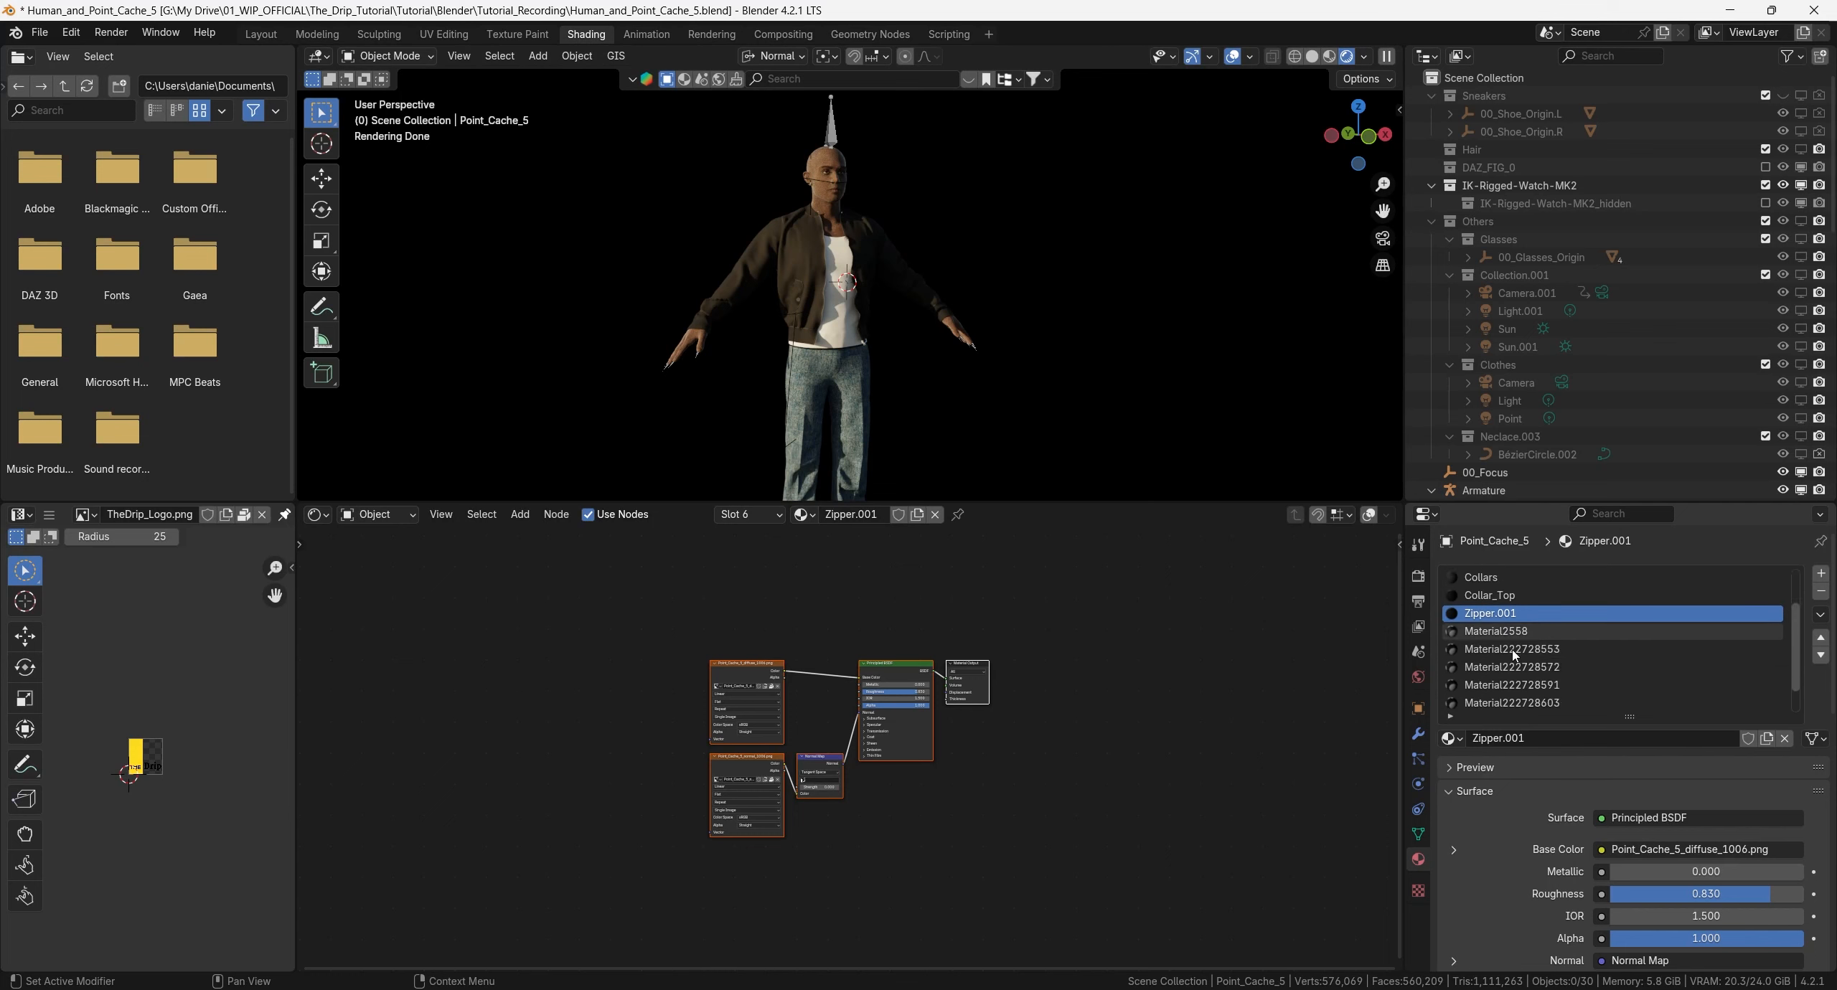
scroll(1521, 667, down, 2)
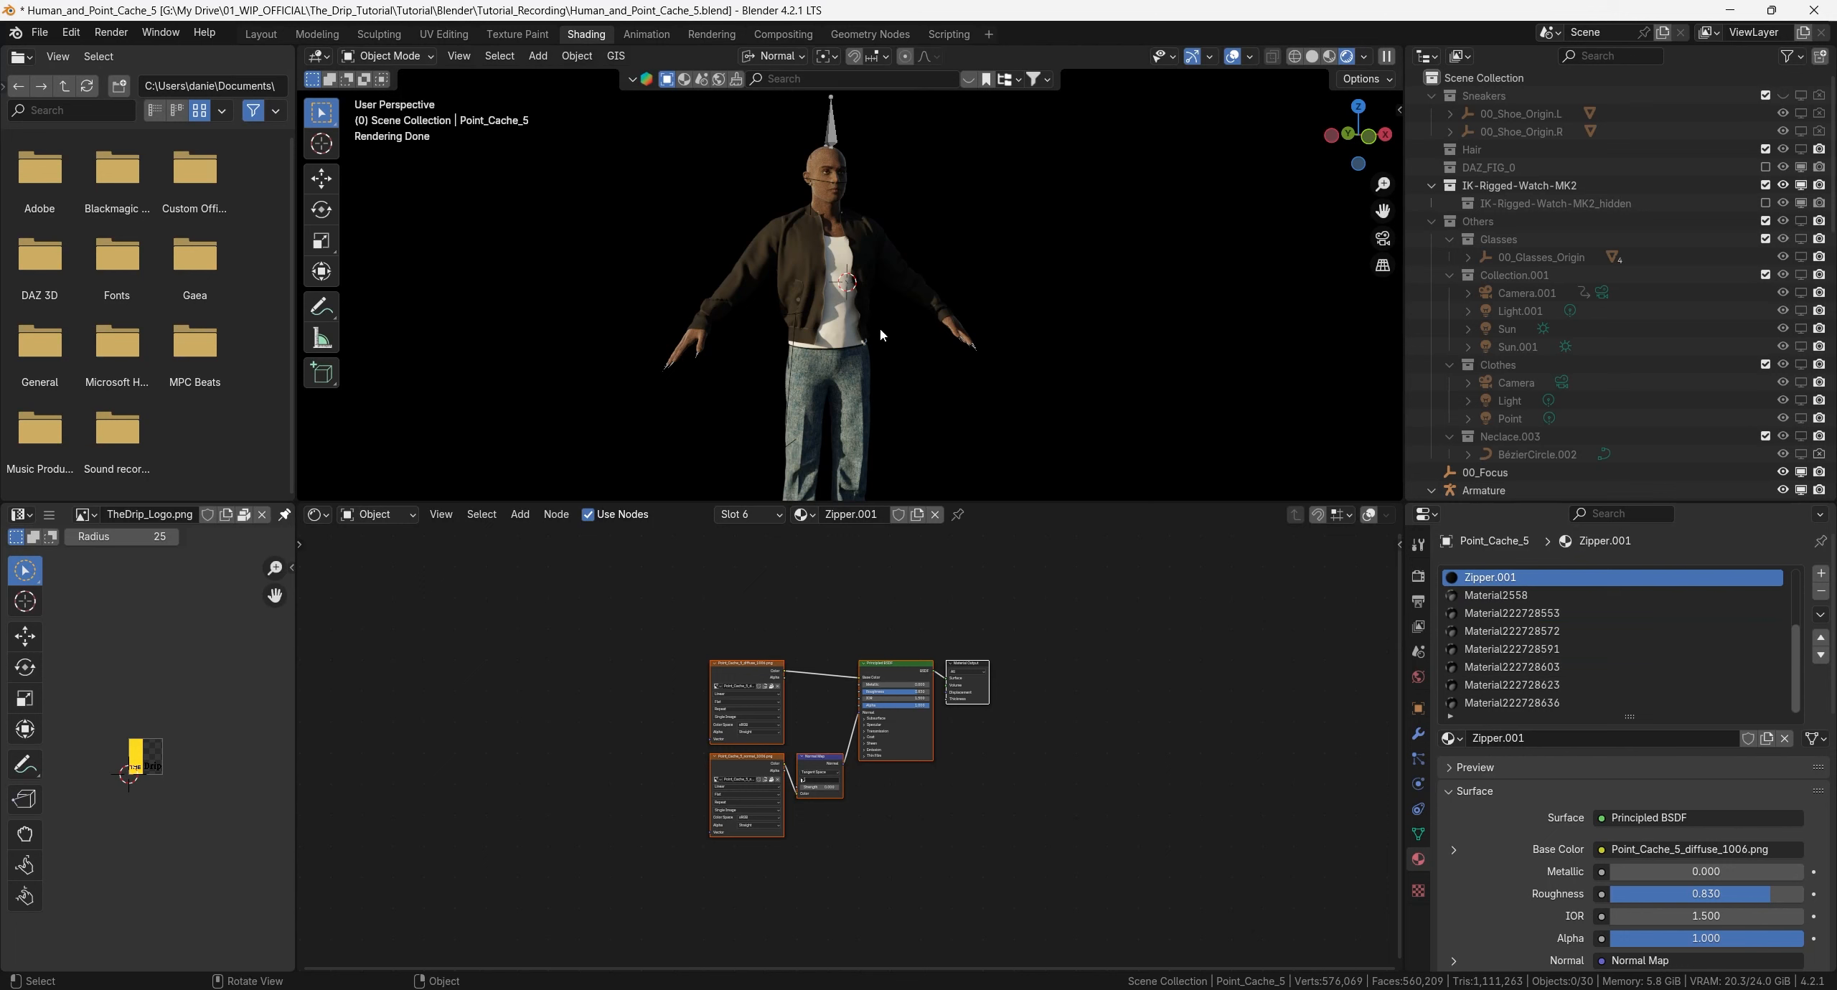
click(1525, 702)
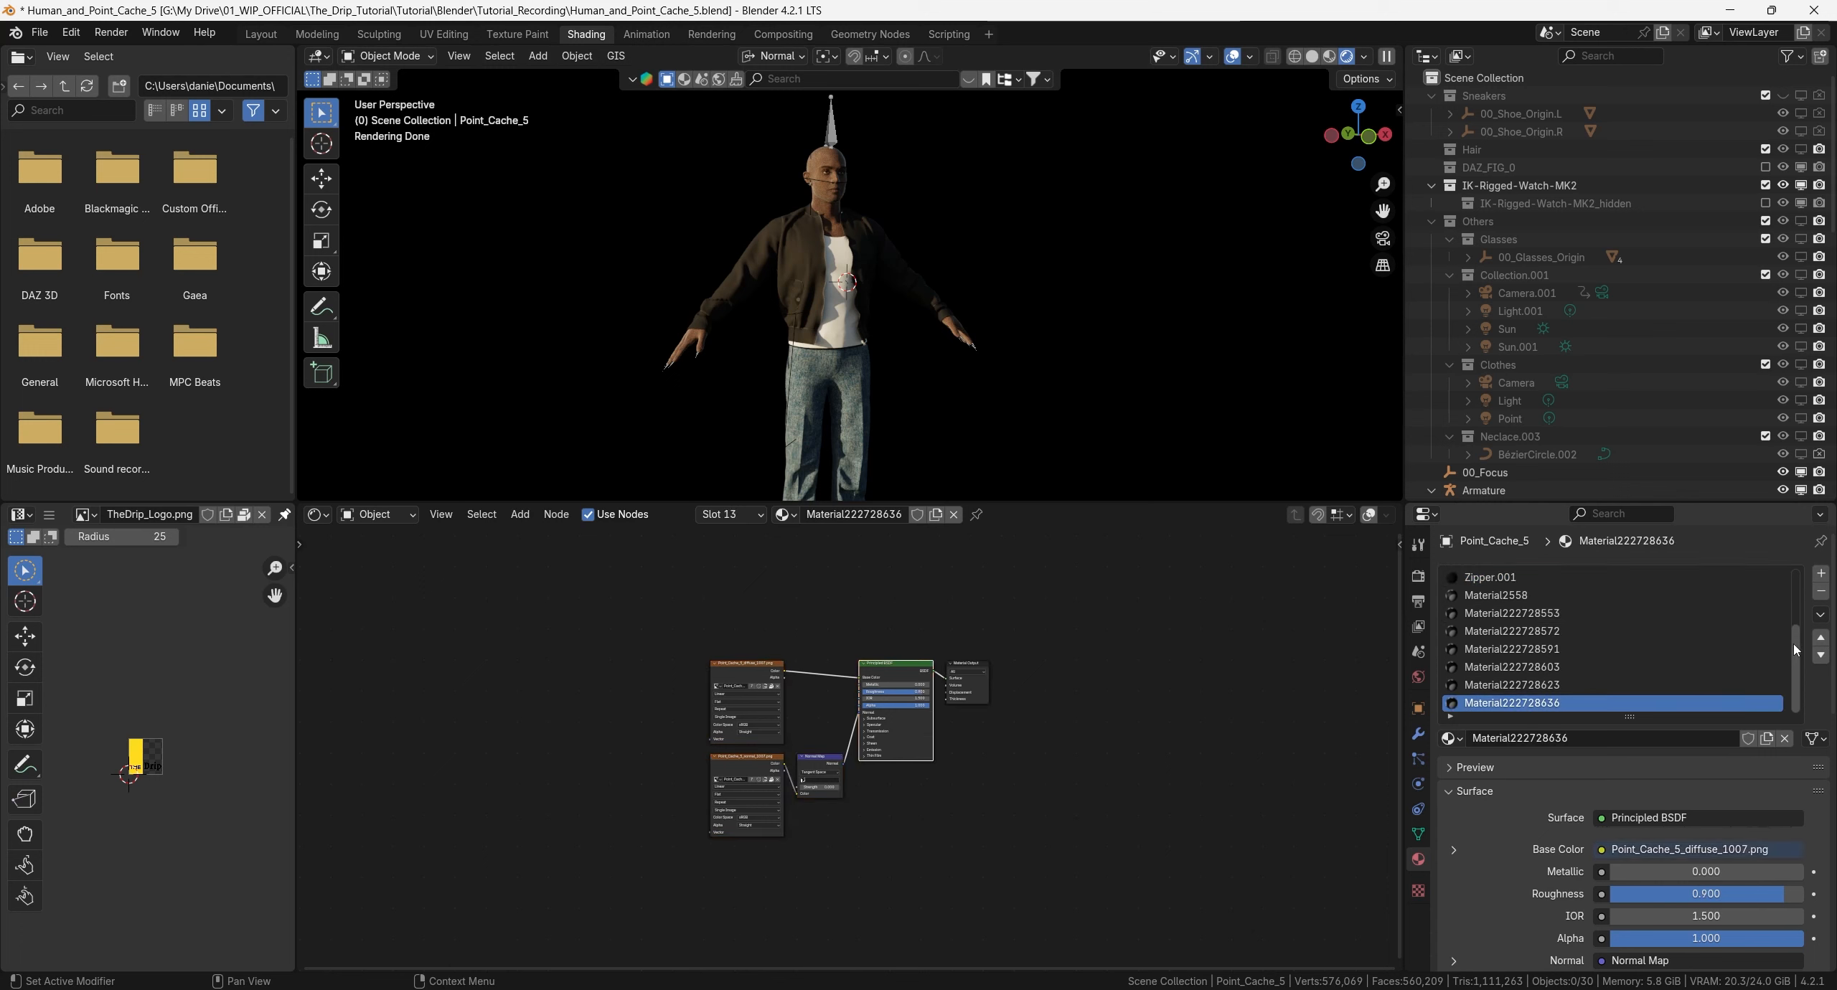
click(1821, 593)
click(1821, 593)
click(1821, 593)
click(1820, 593)
click(1821, 593)
click(1820, 593)
double_click(1493, 685)
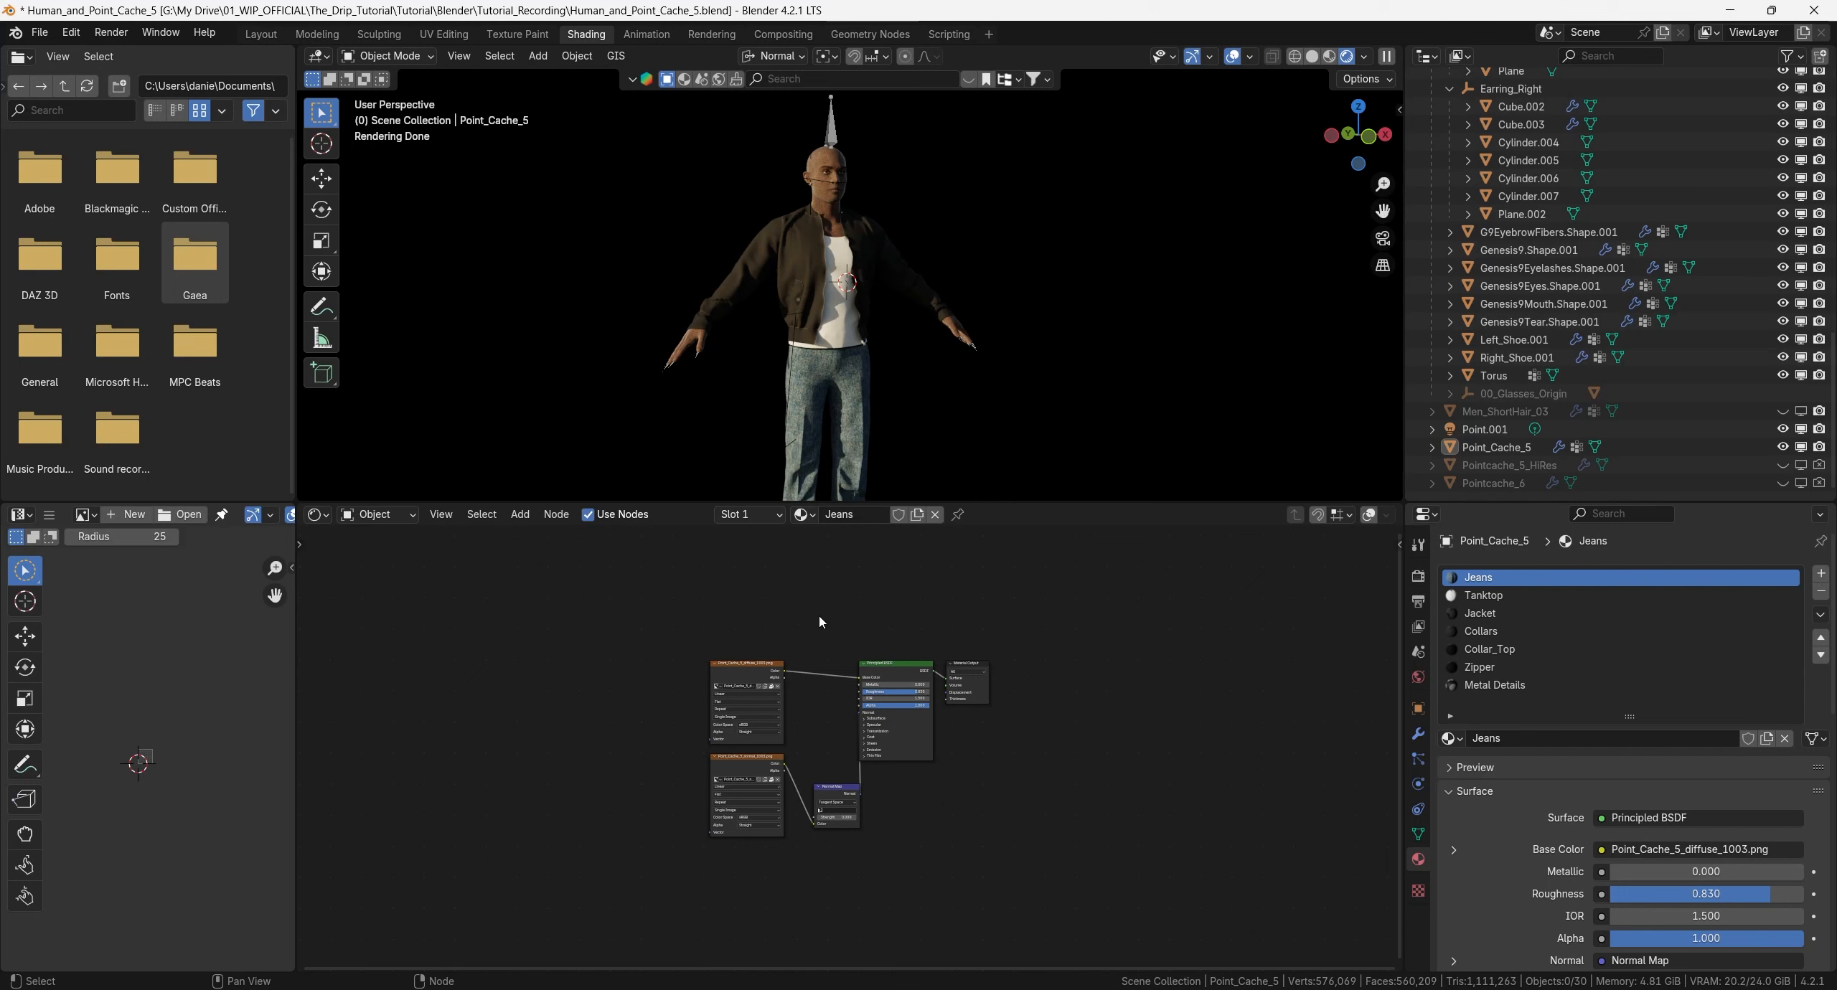
Check in the preferences whether the Node Wrangler add-on is enabled.
click(71, 34)
click(106, 287)
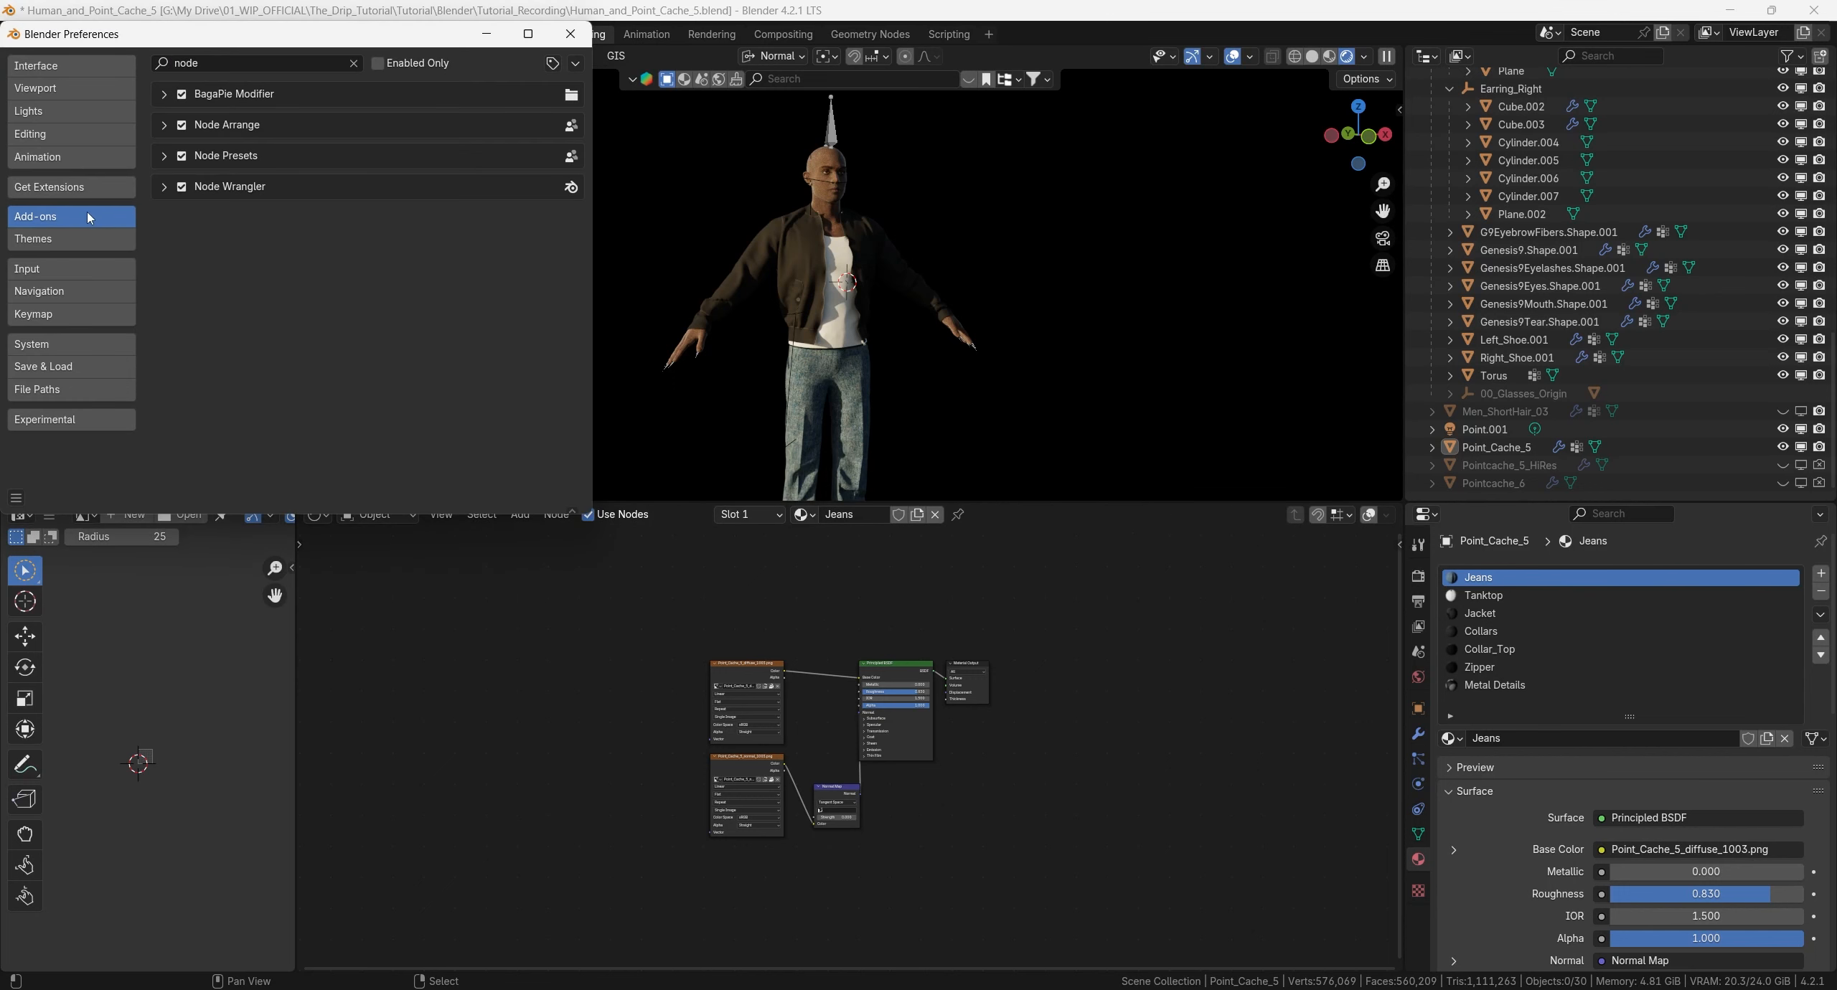
click(184, 61)
click(570, 33)
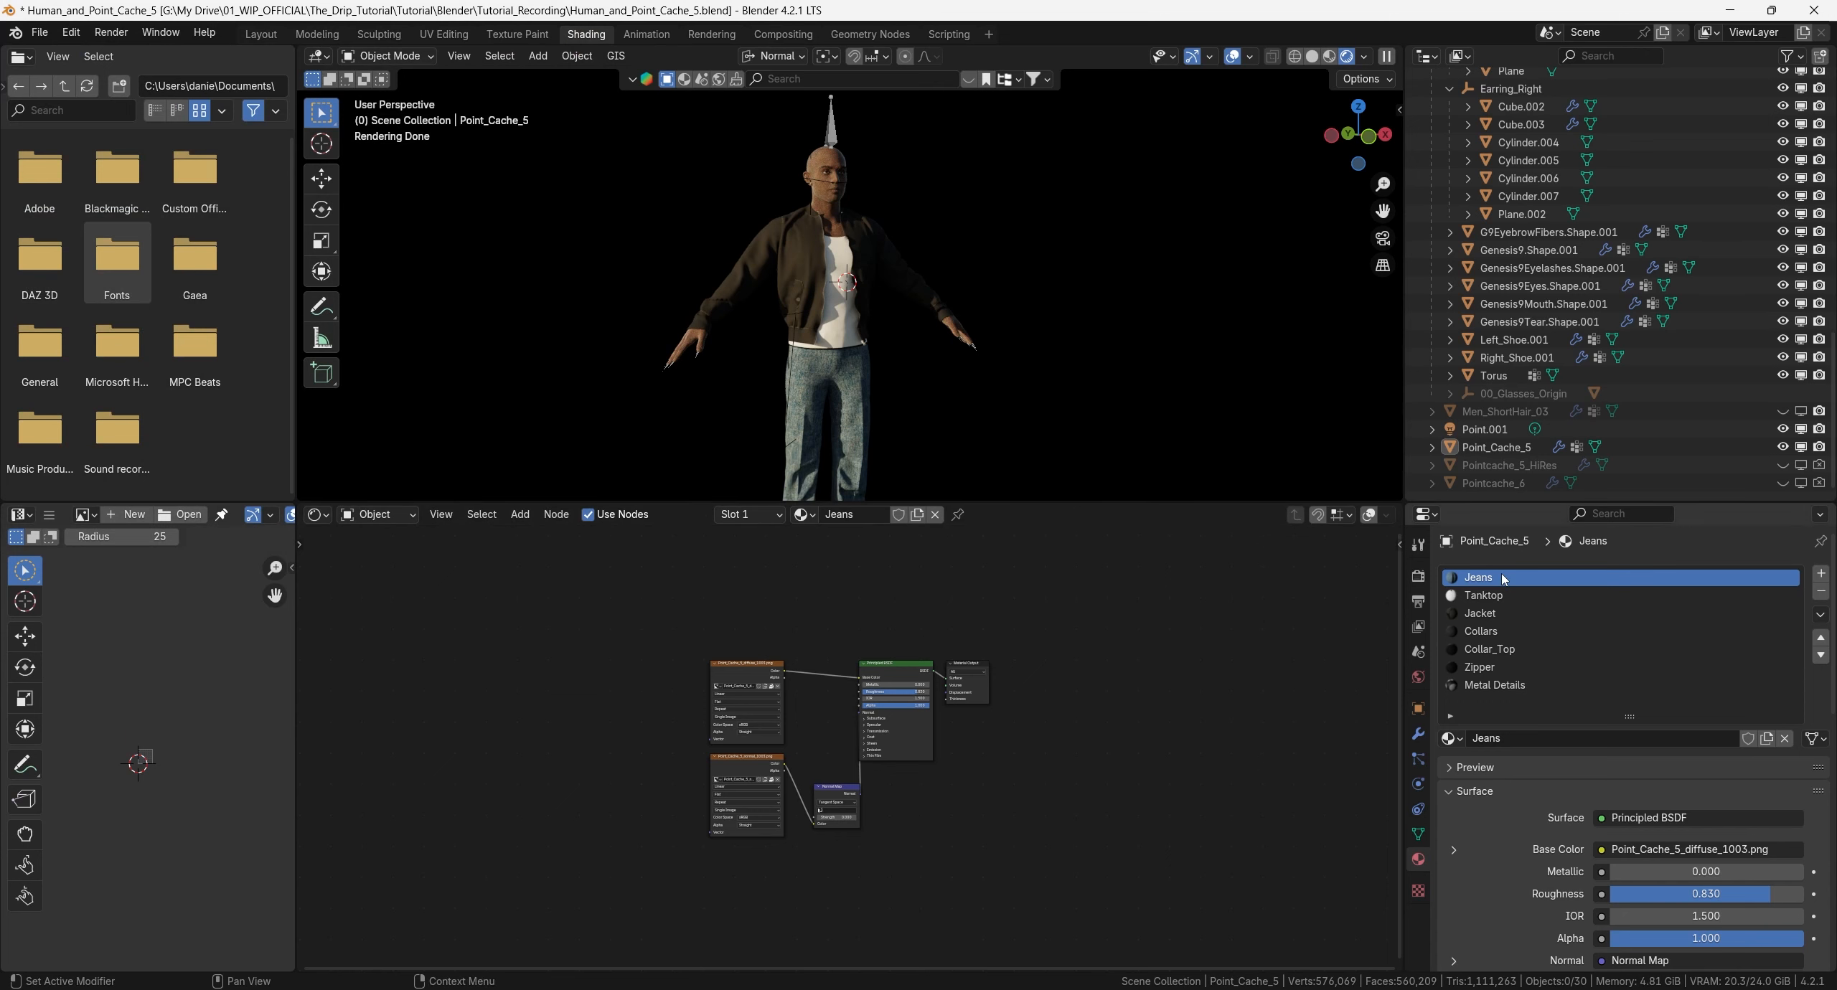
Replace the Jeans material's texture and normal map nodes with a Principled Texture Setup using all files in the Pointcache_5 folder.
drag(631, 591, 820, 835)
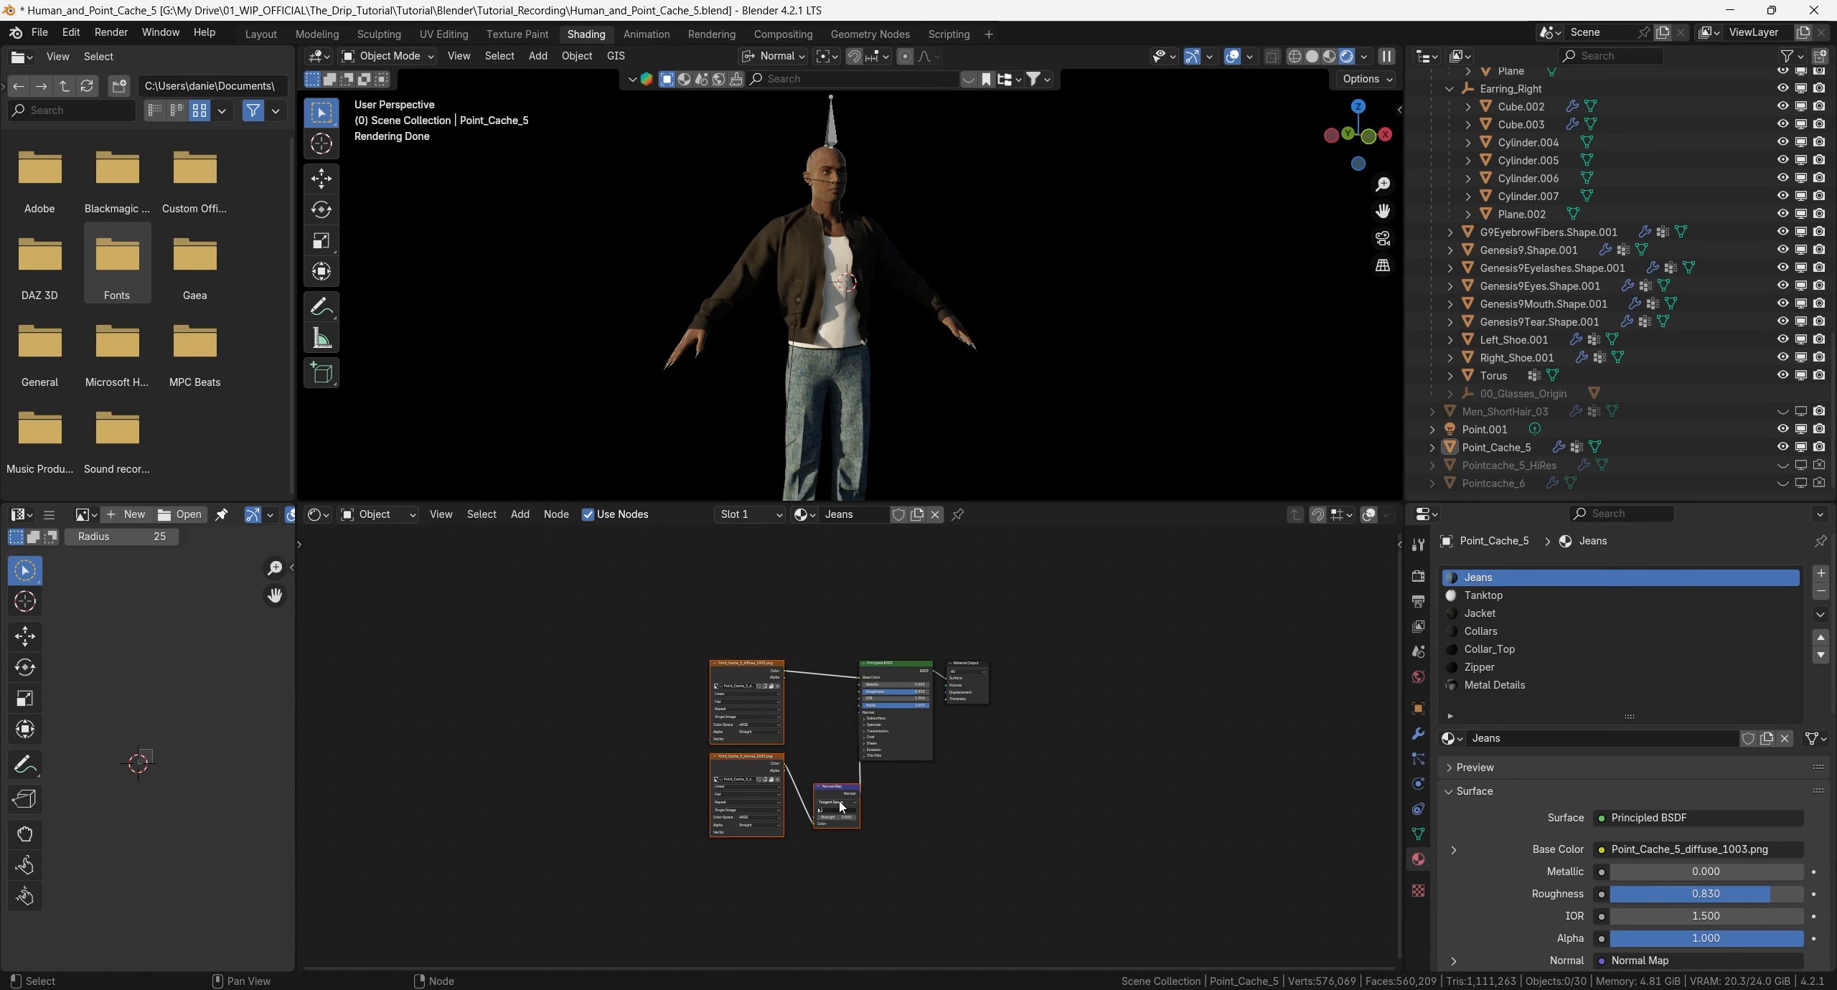
key(x)
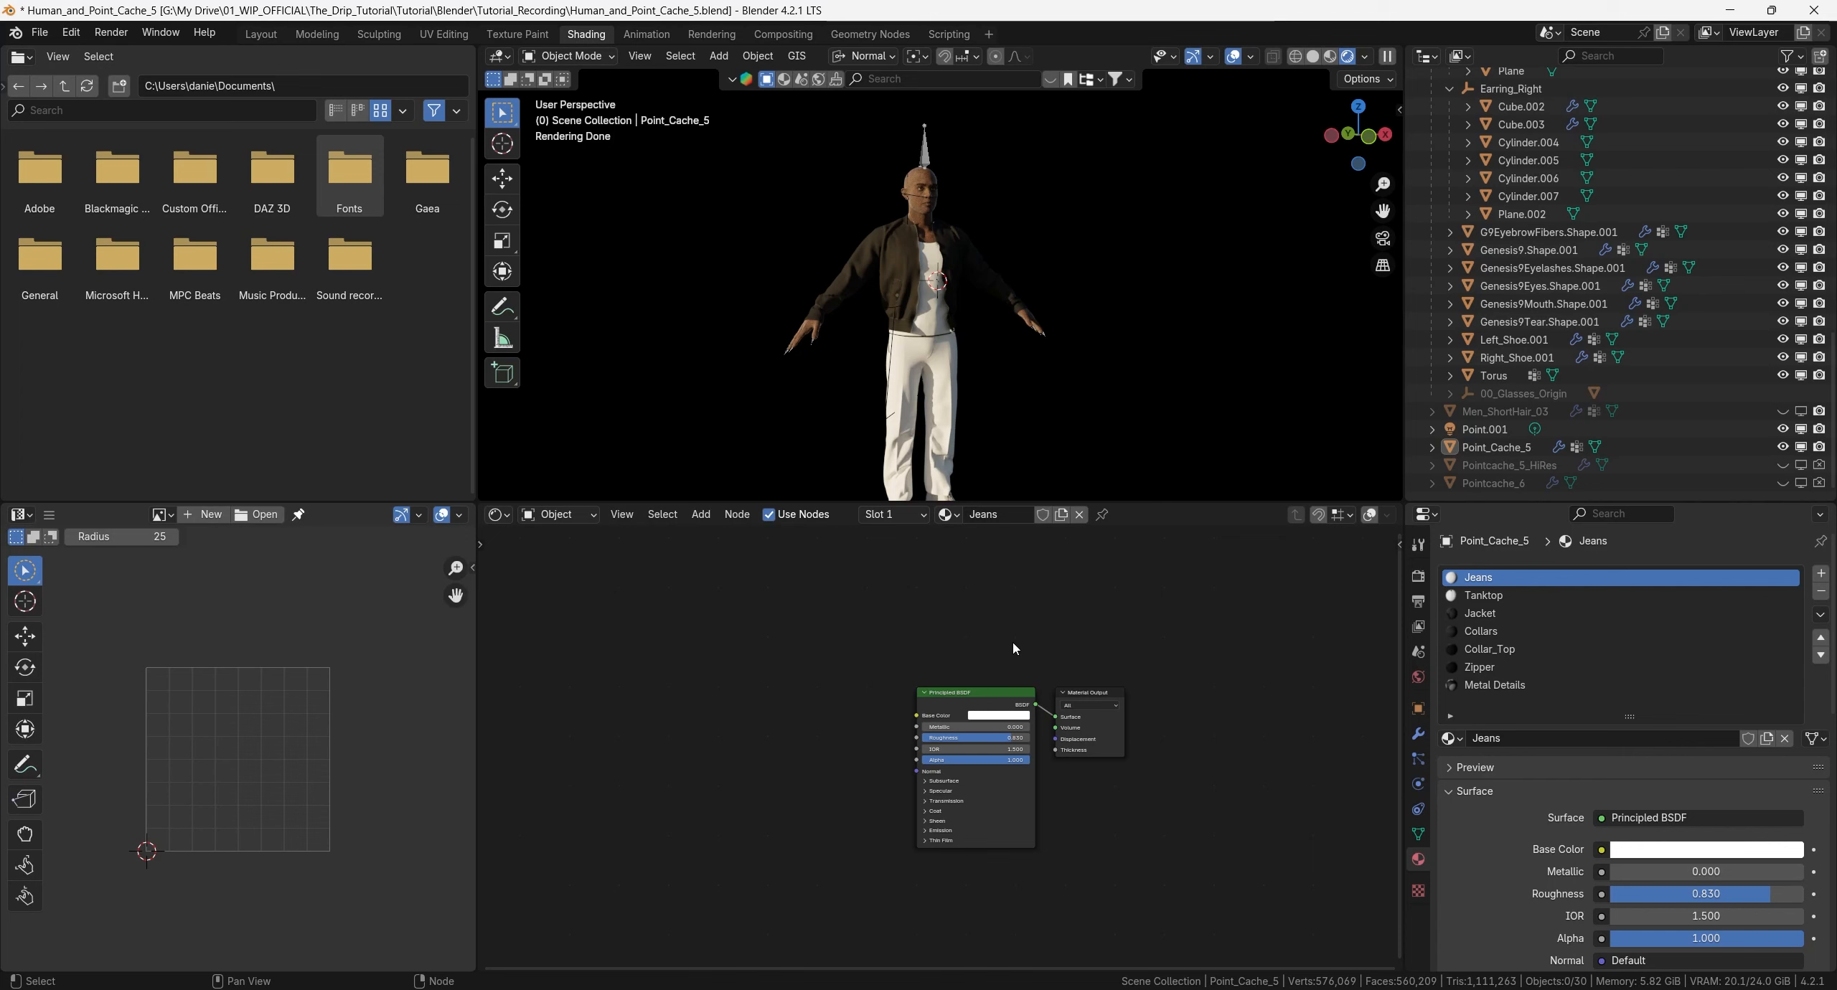
click(996, 697)
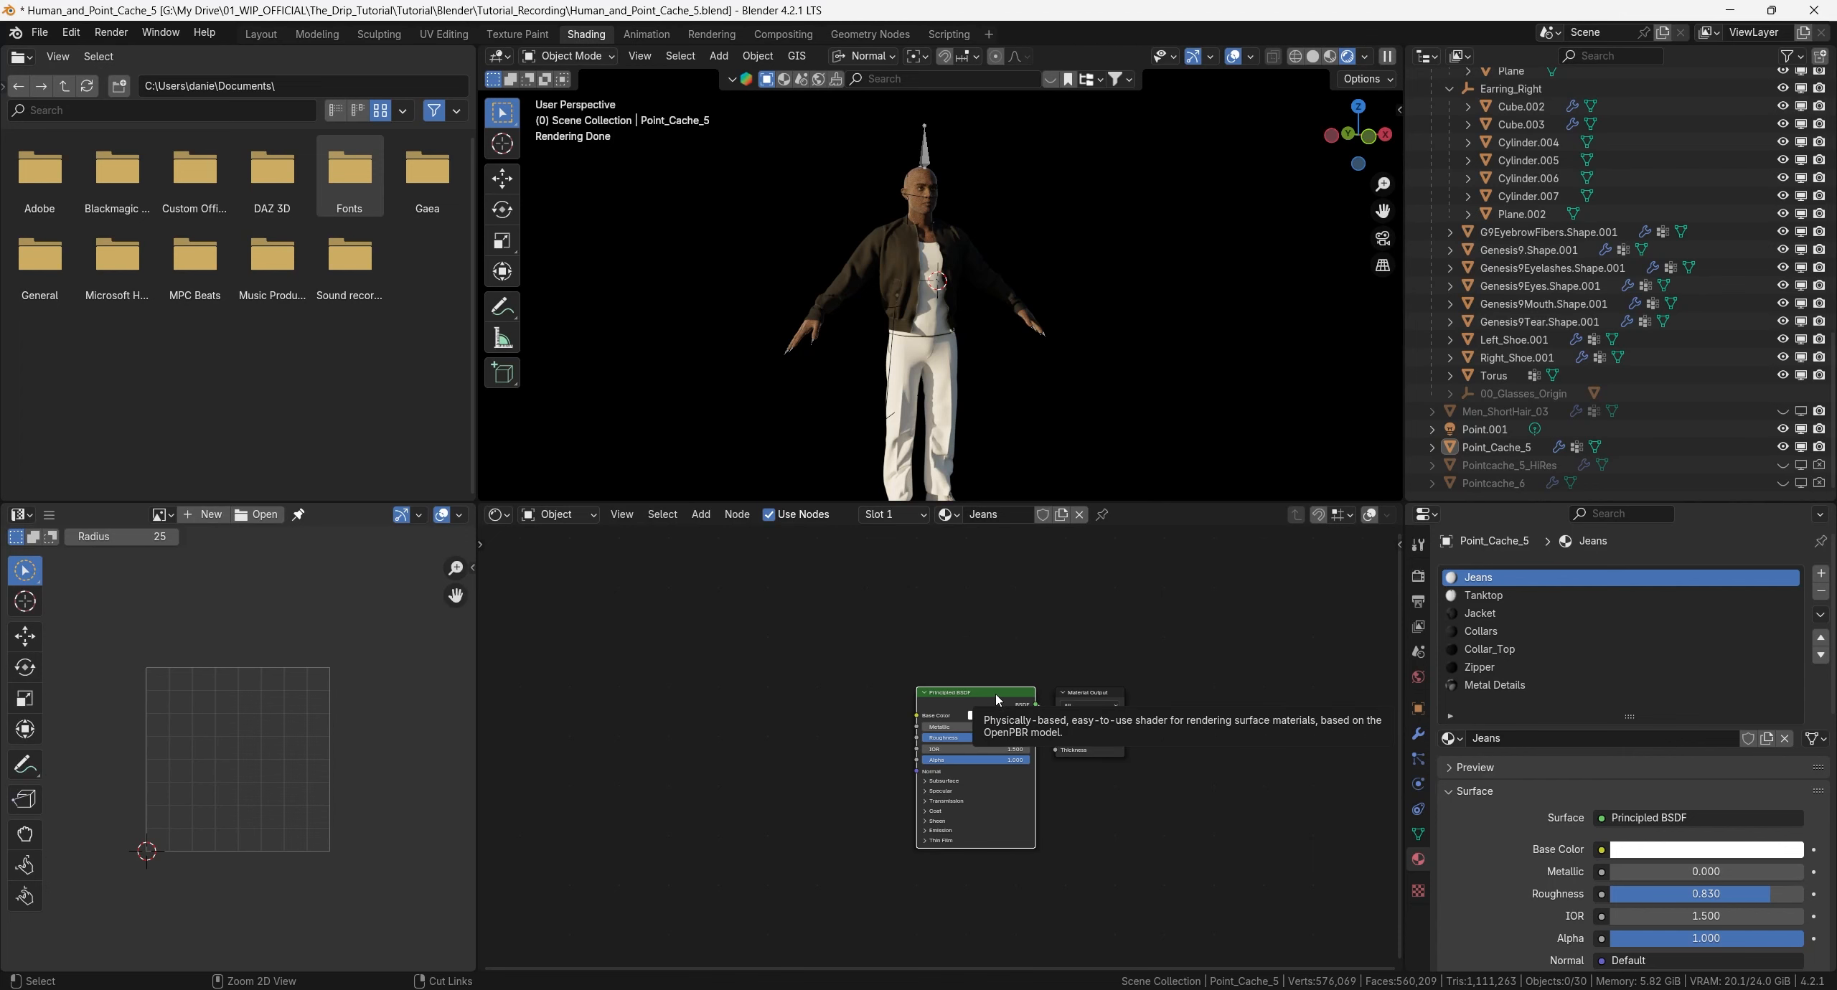
key(ctrl+shift+t)
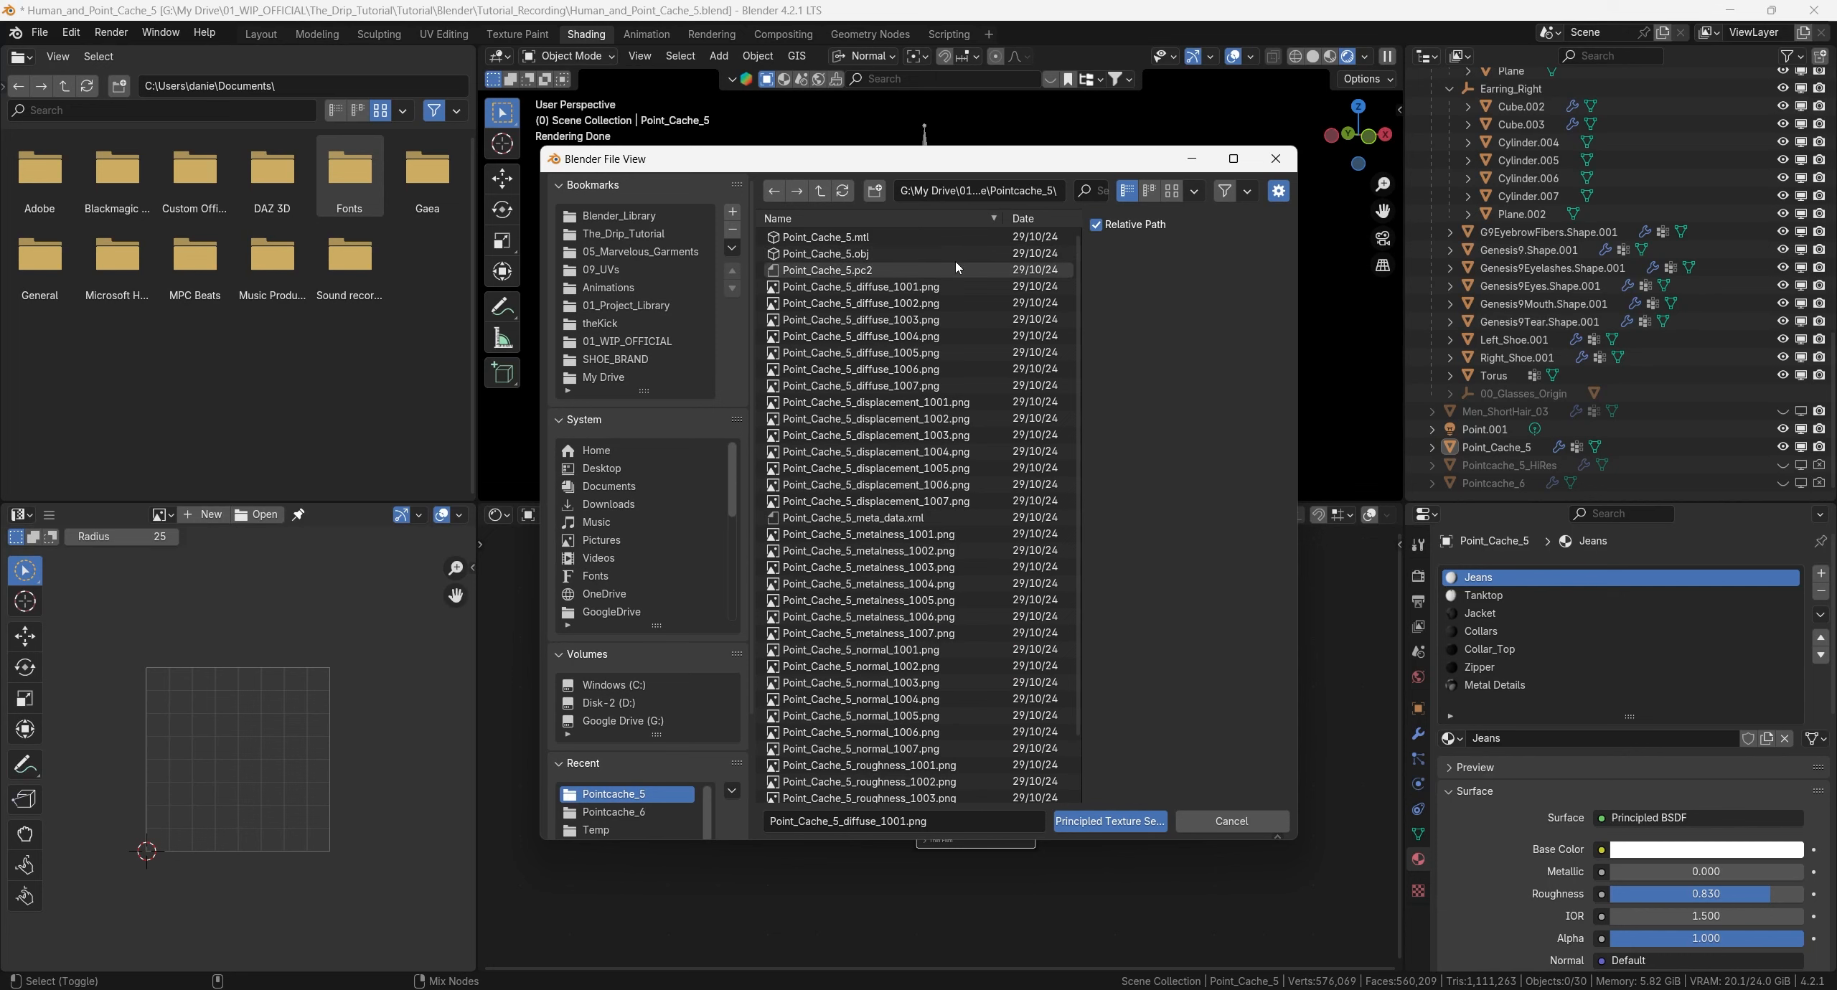
click(956, 287)
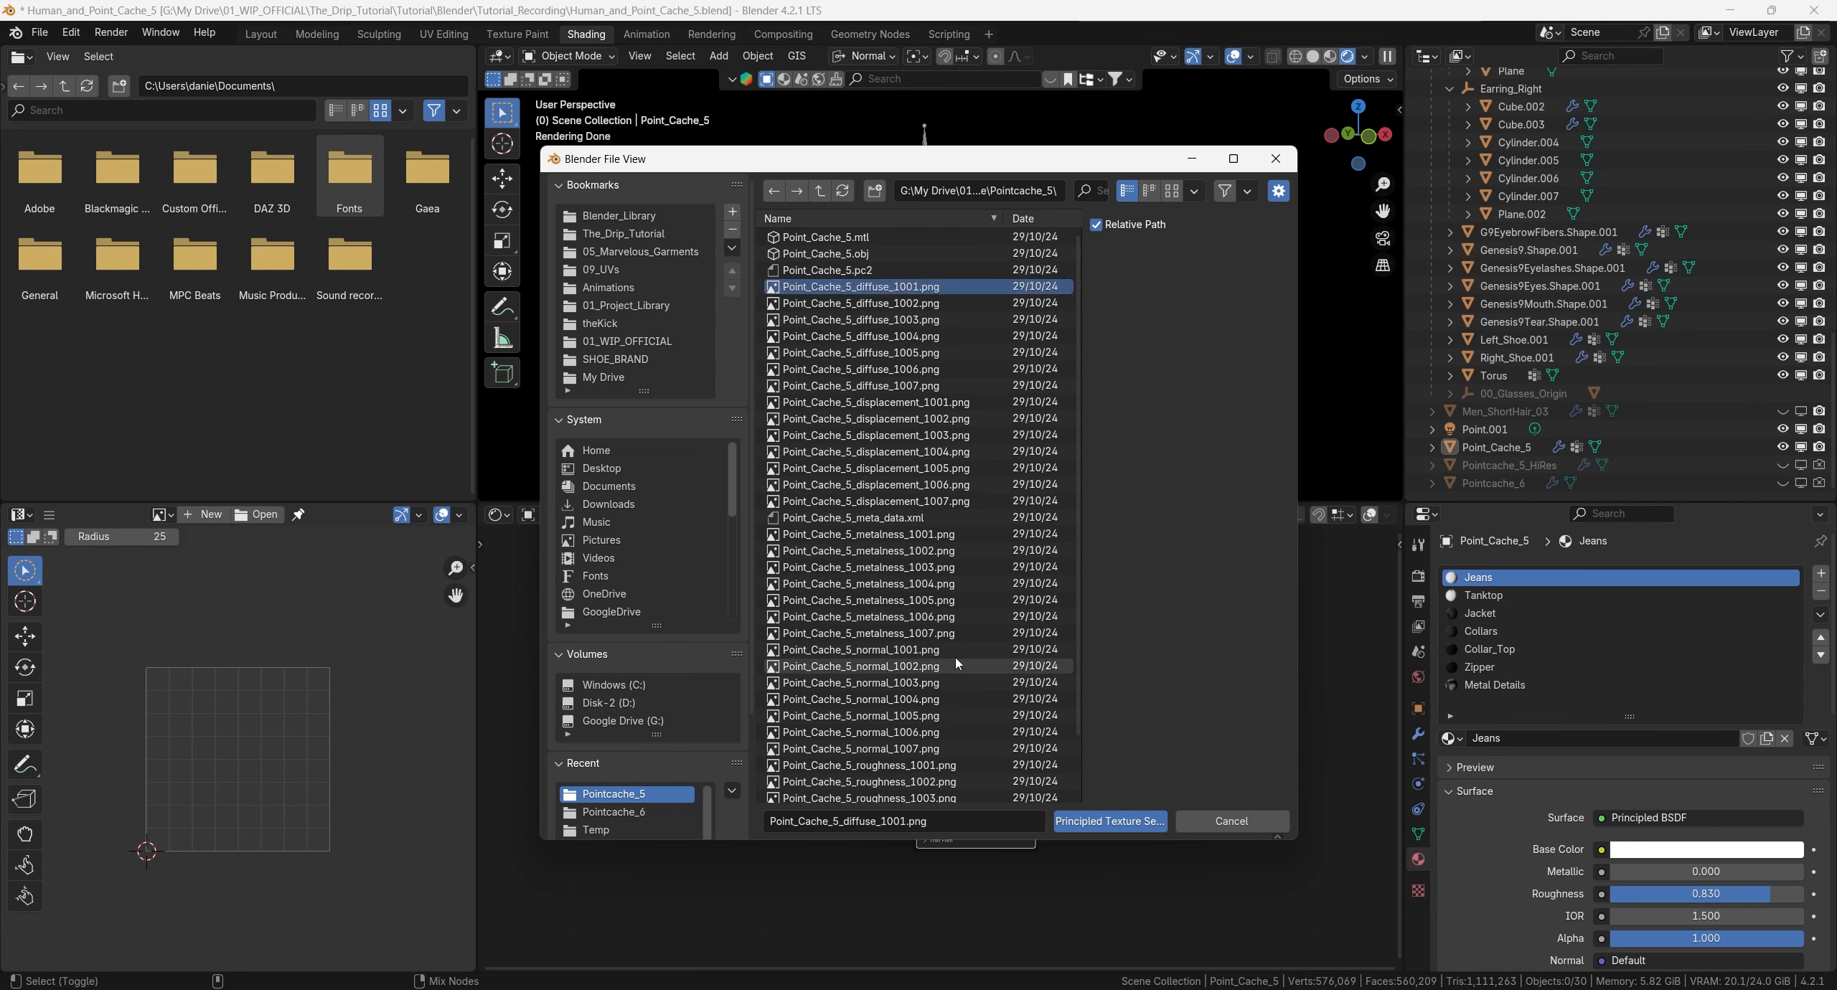
scroll(956, 657, down, 2)
key(a)
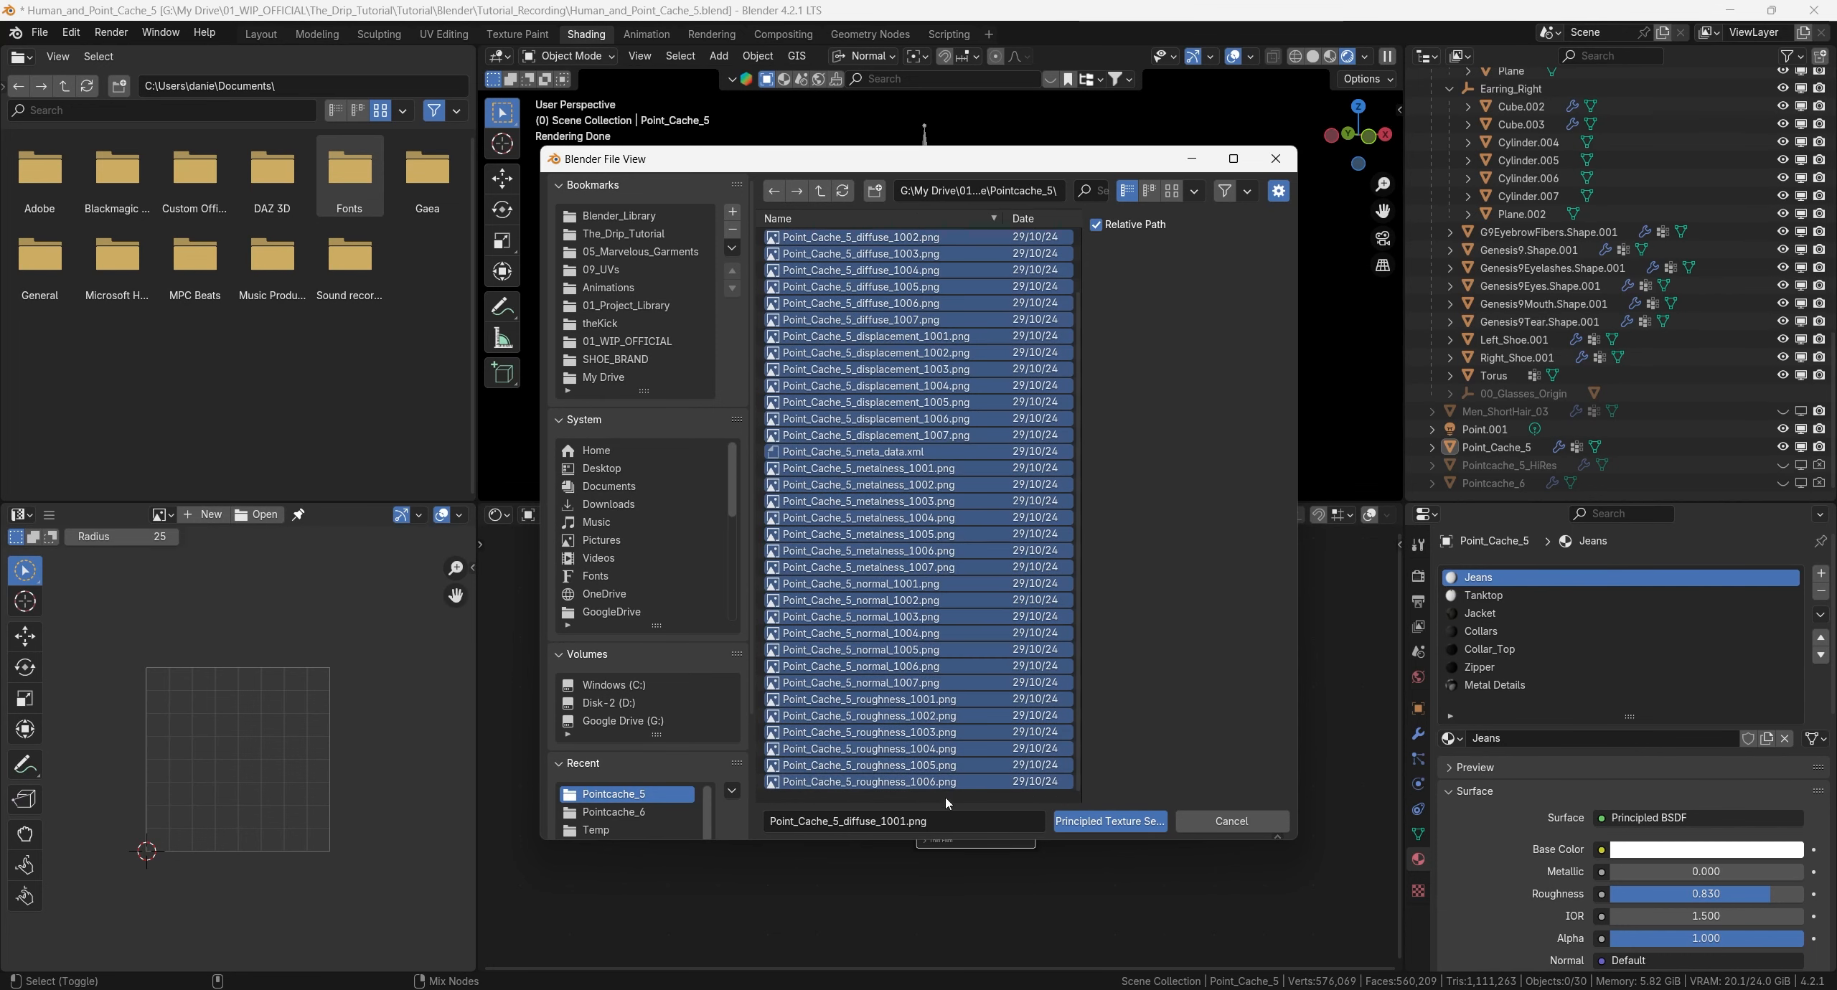
click(1110, 822)
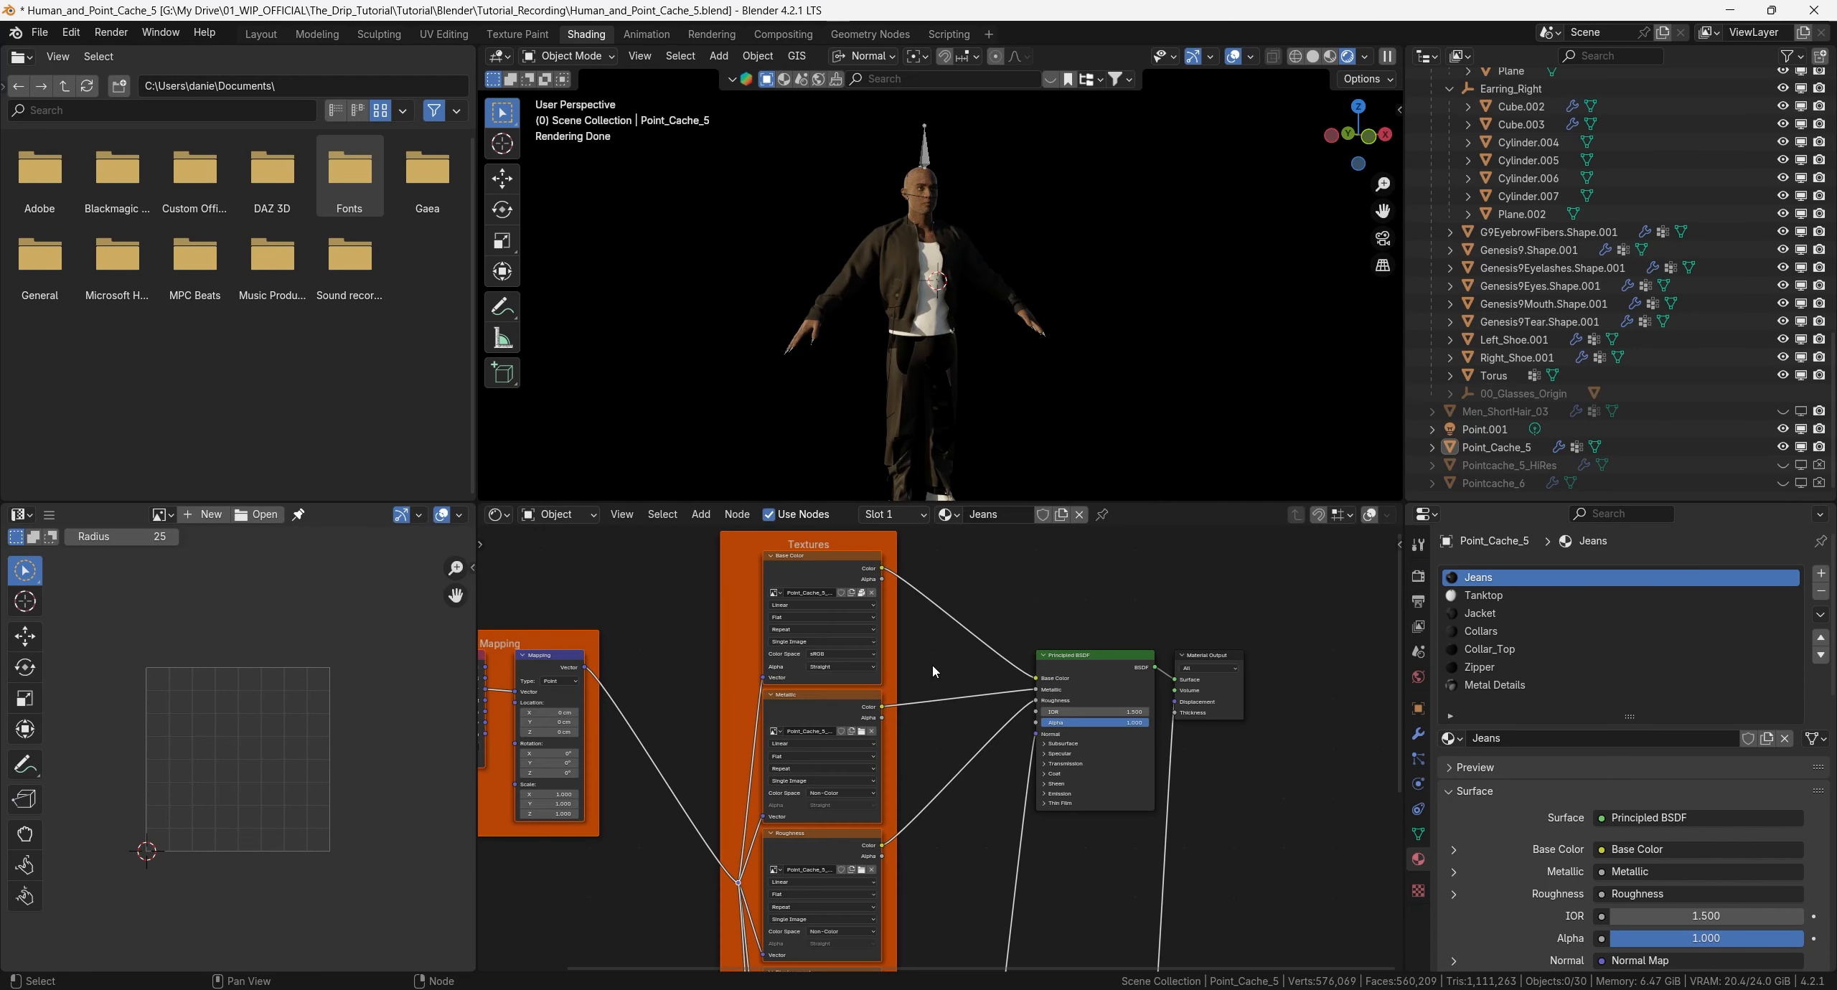
Examine the Jeans material's mapping, texture, displacement and normal map nodes and the look of the trousers on the model.
scroll(849, 631, up, 3)
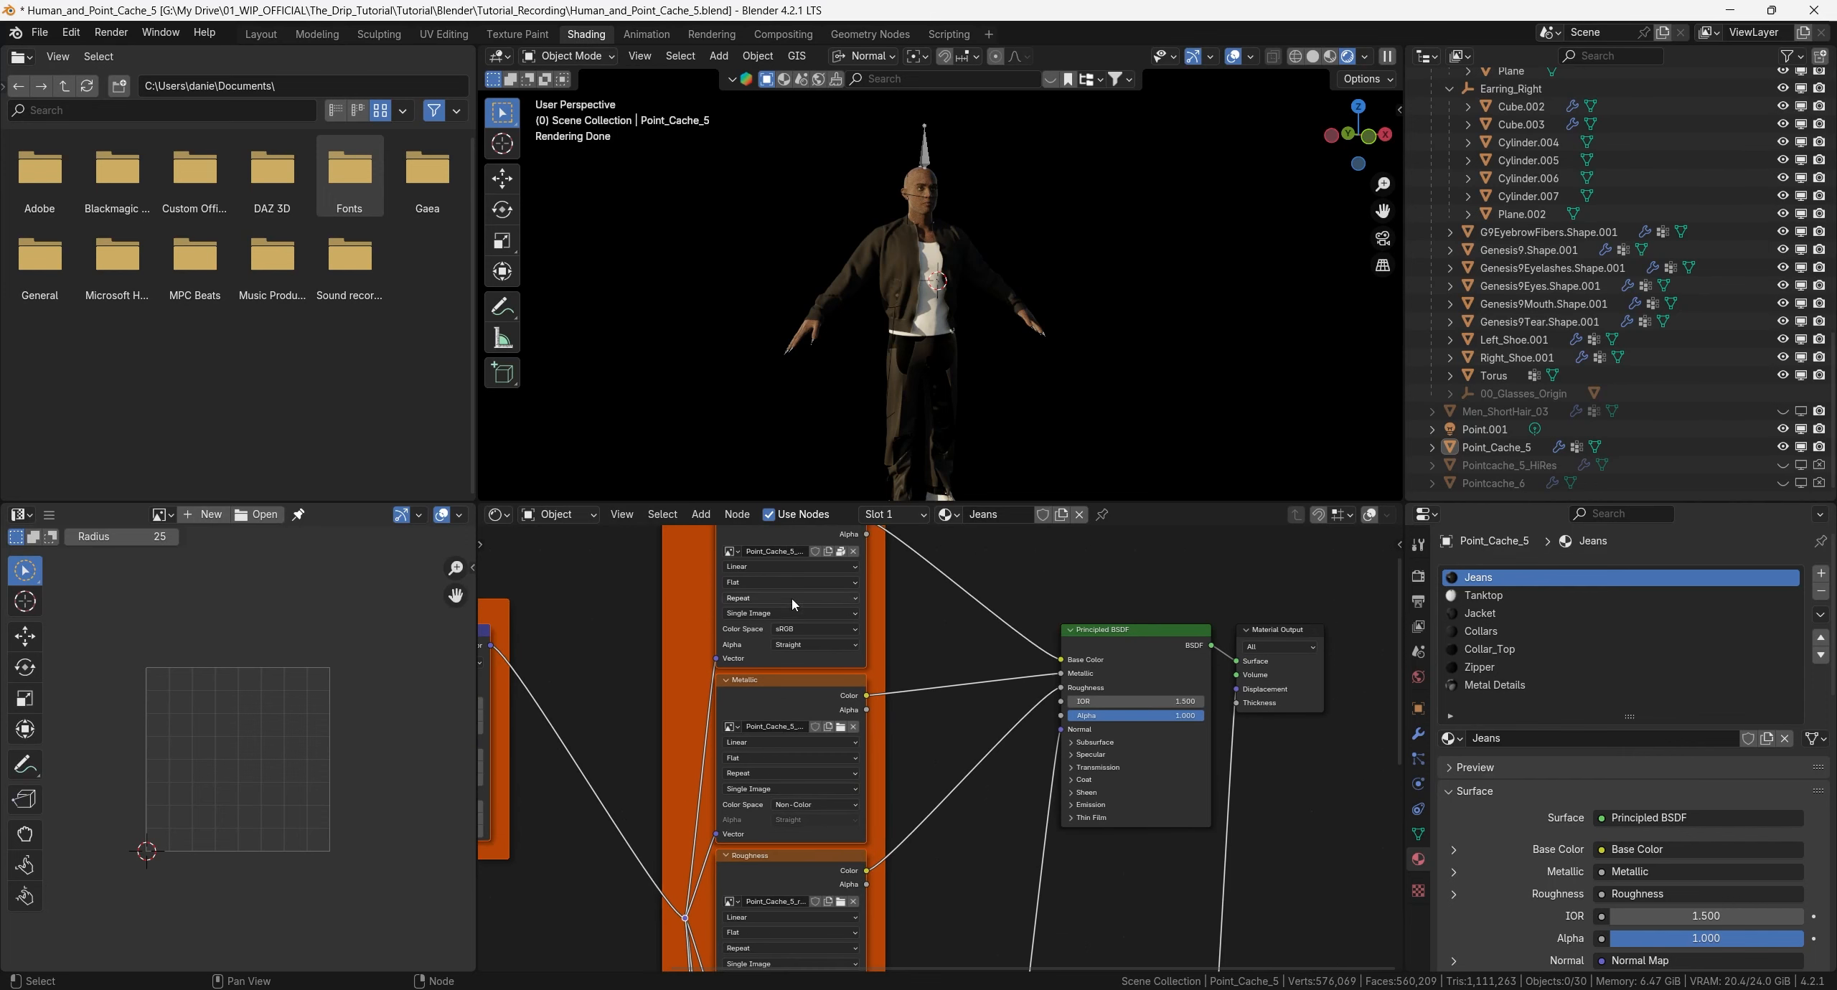
middle_drag(792, 602, 866, 727)
middle_drag(779, 635, 734, 615)
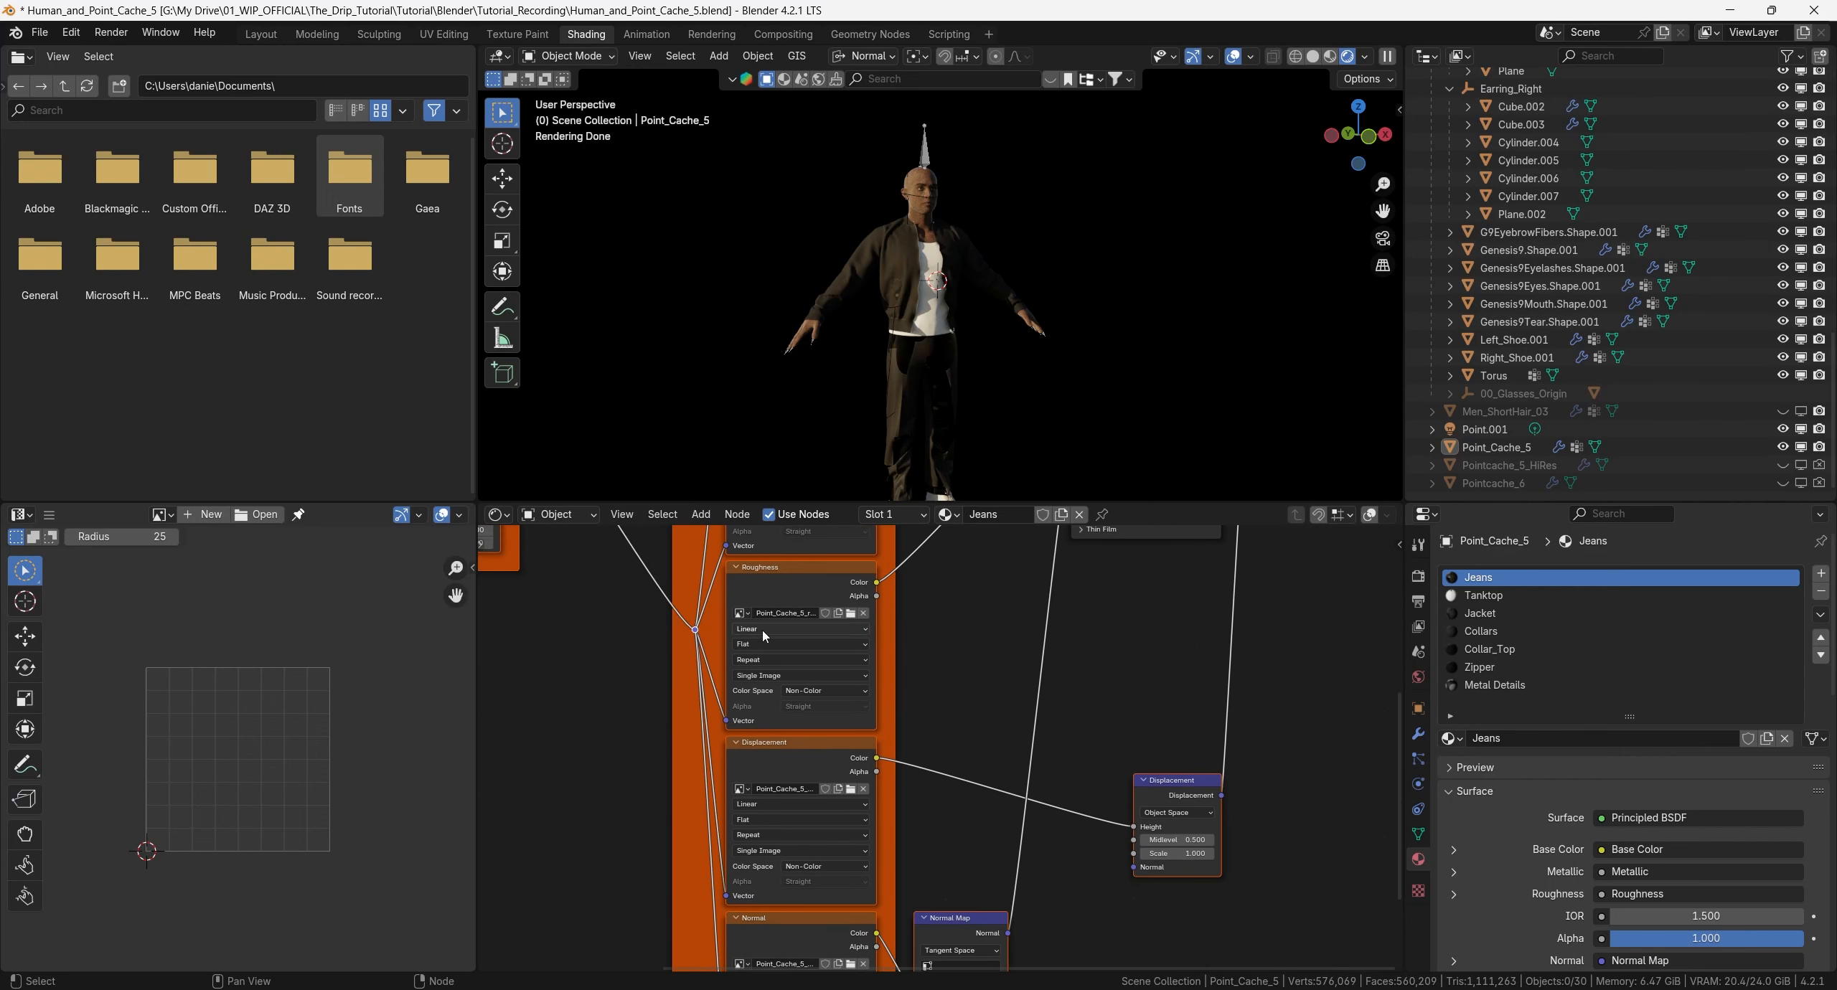
middle_drag(777, 791, 769, 676)
scroll(769, 676, down, 3)
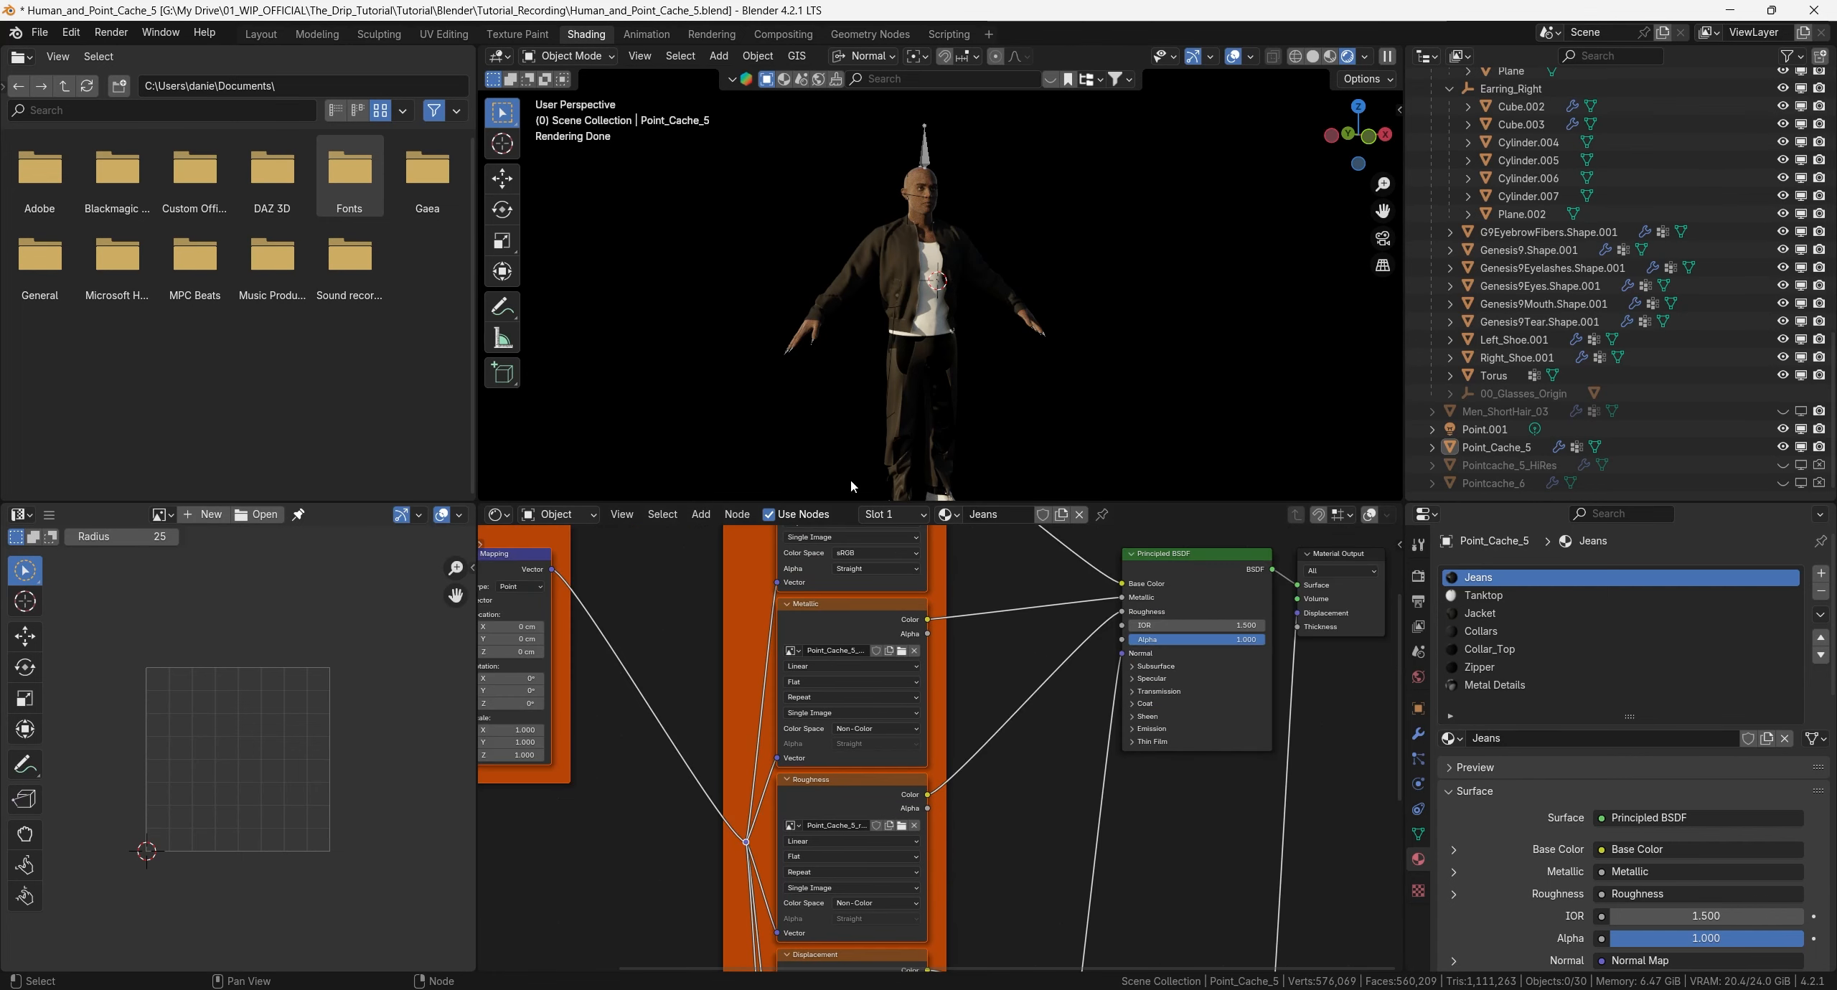
scroll(974, 704, up, 3)
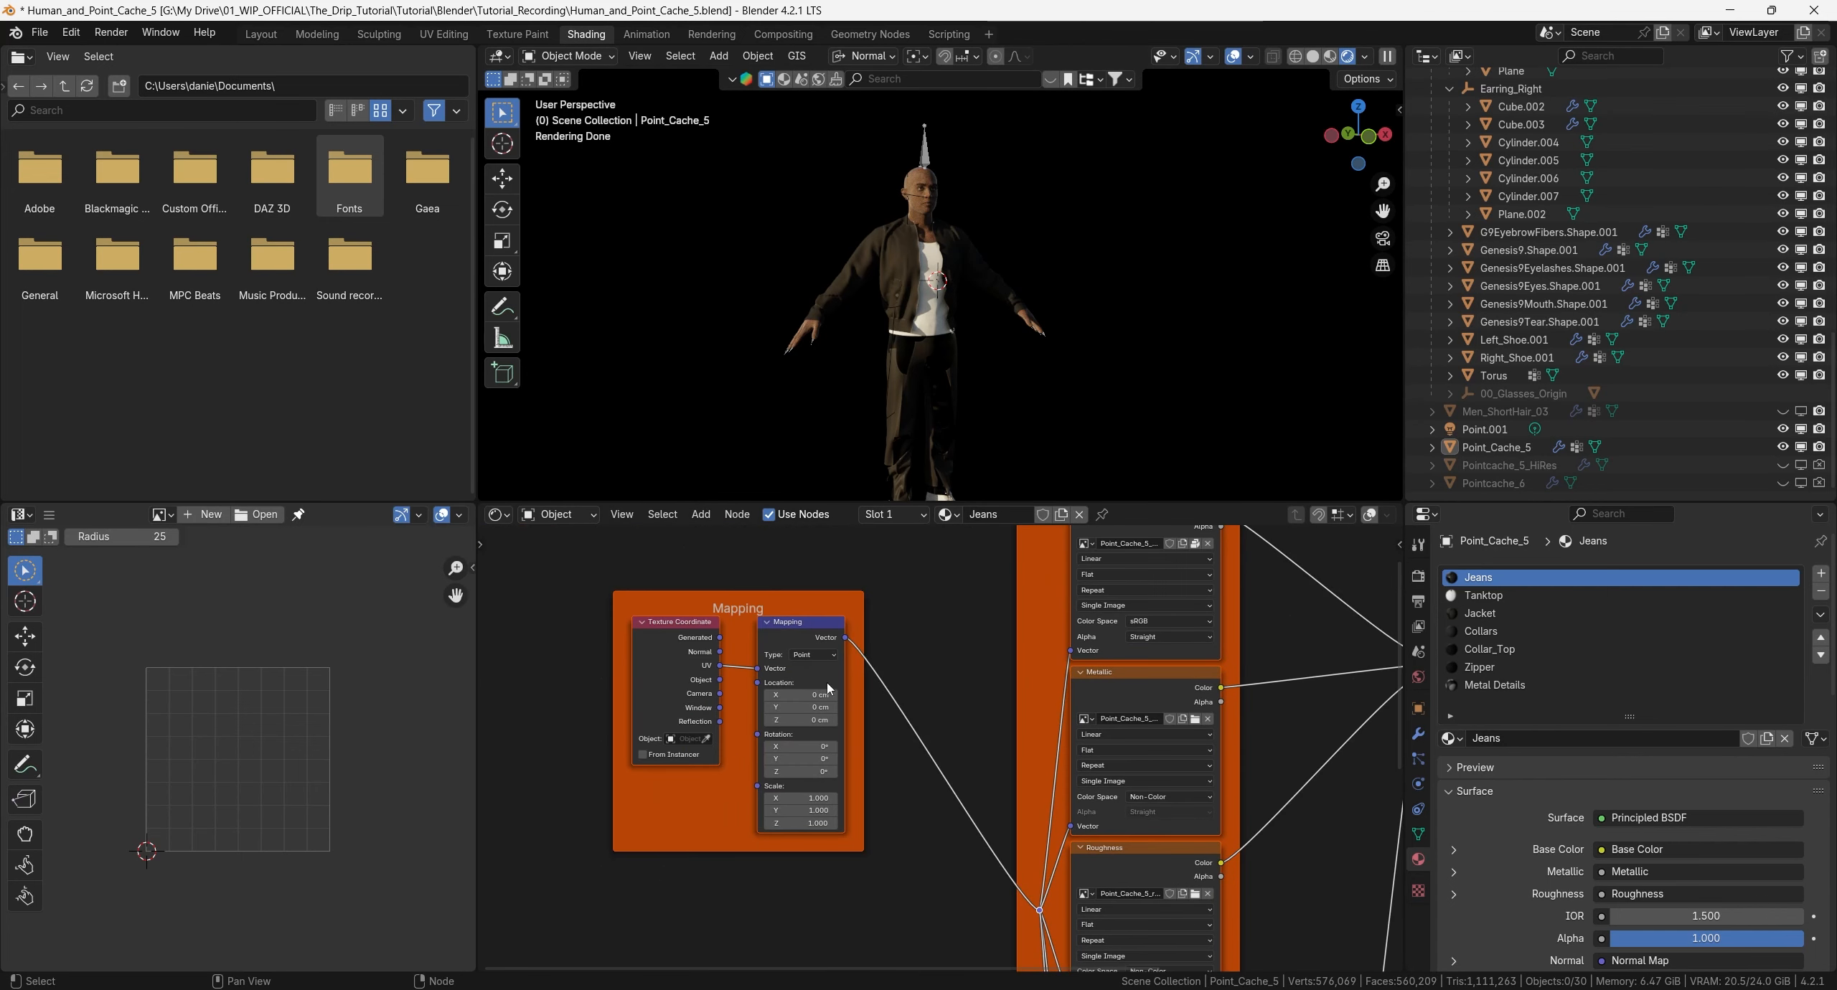
scroll(1152, 741, down, 2)
middle_drag(1151, 740, 1071, 772)
middle_drag(861, 699, 1021, 582)
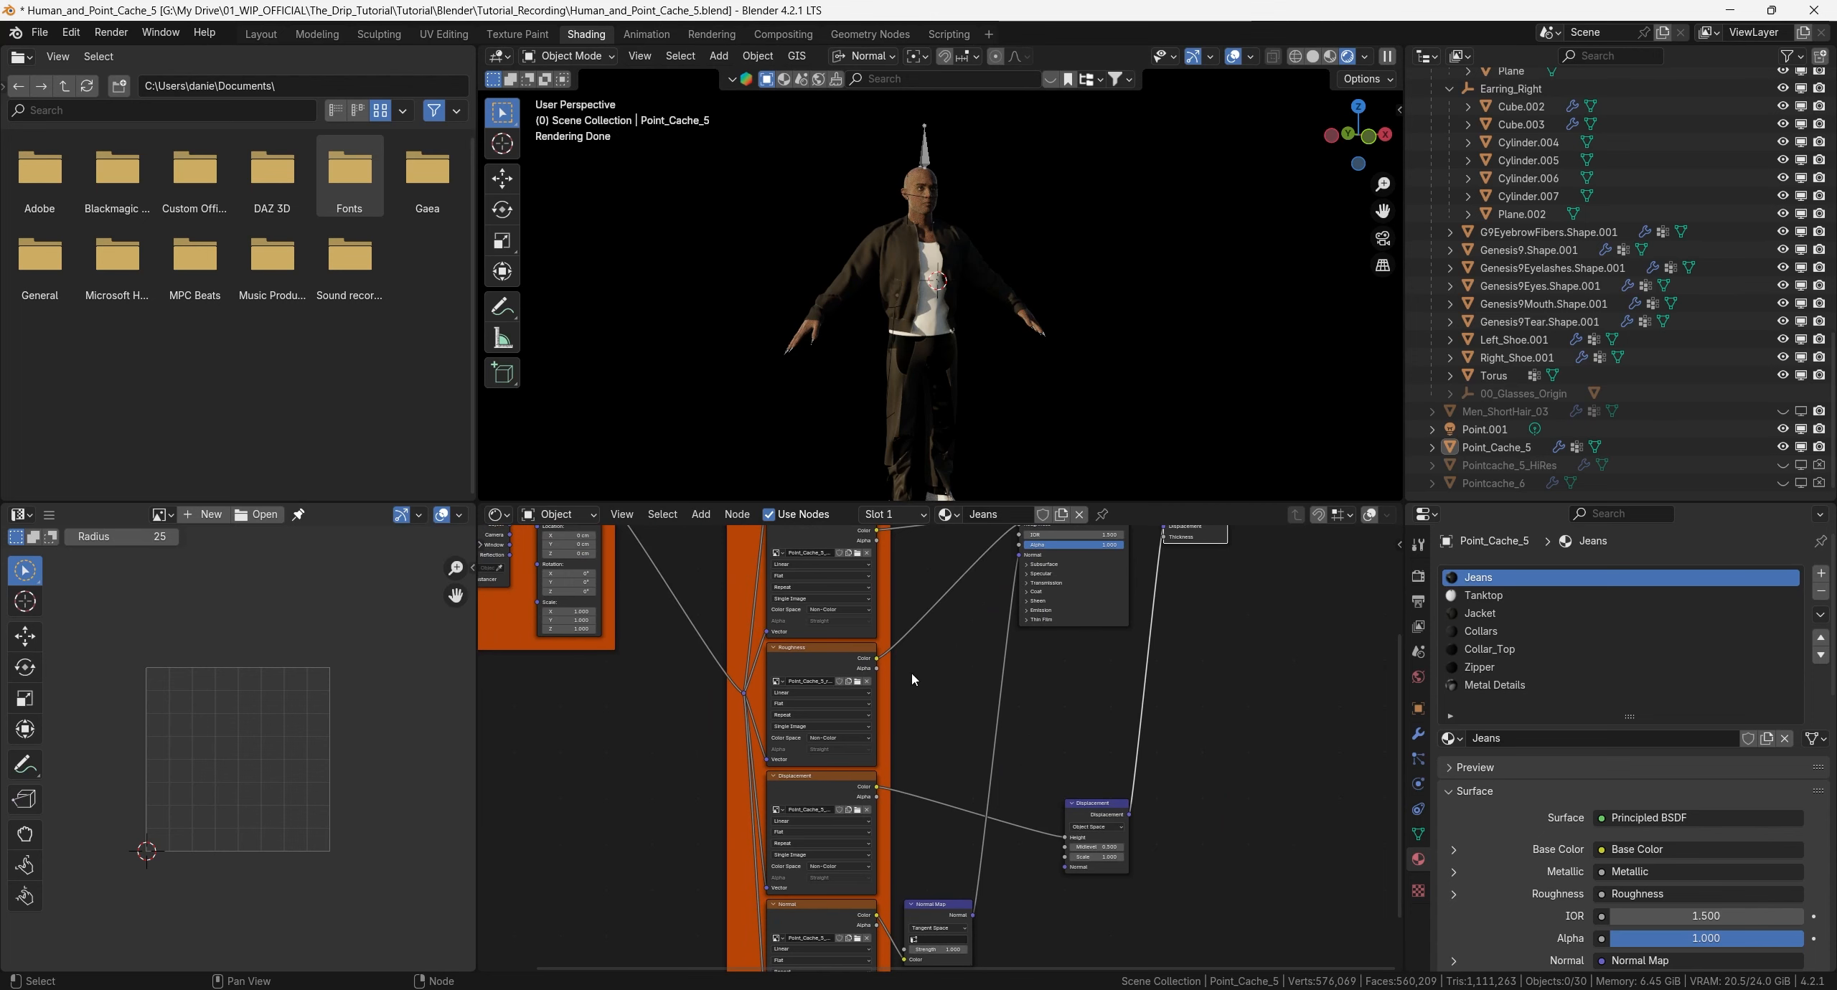
middle_drag(923, 689, 921, 828)
scroll(920, 398, up, 5)
middle_drag(919, 397, 832, 337)
middle_drag(888, 633, 941, 671)
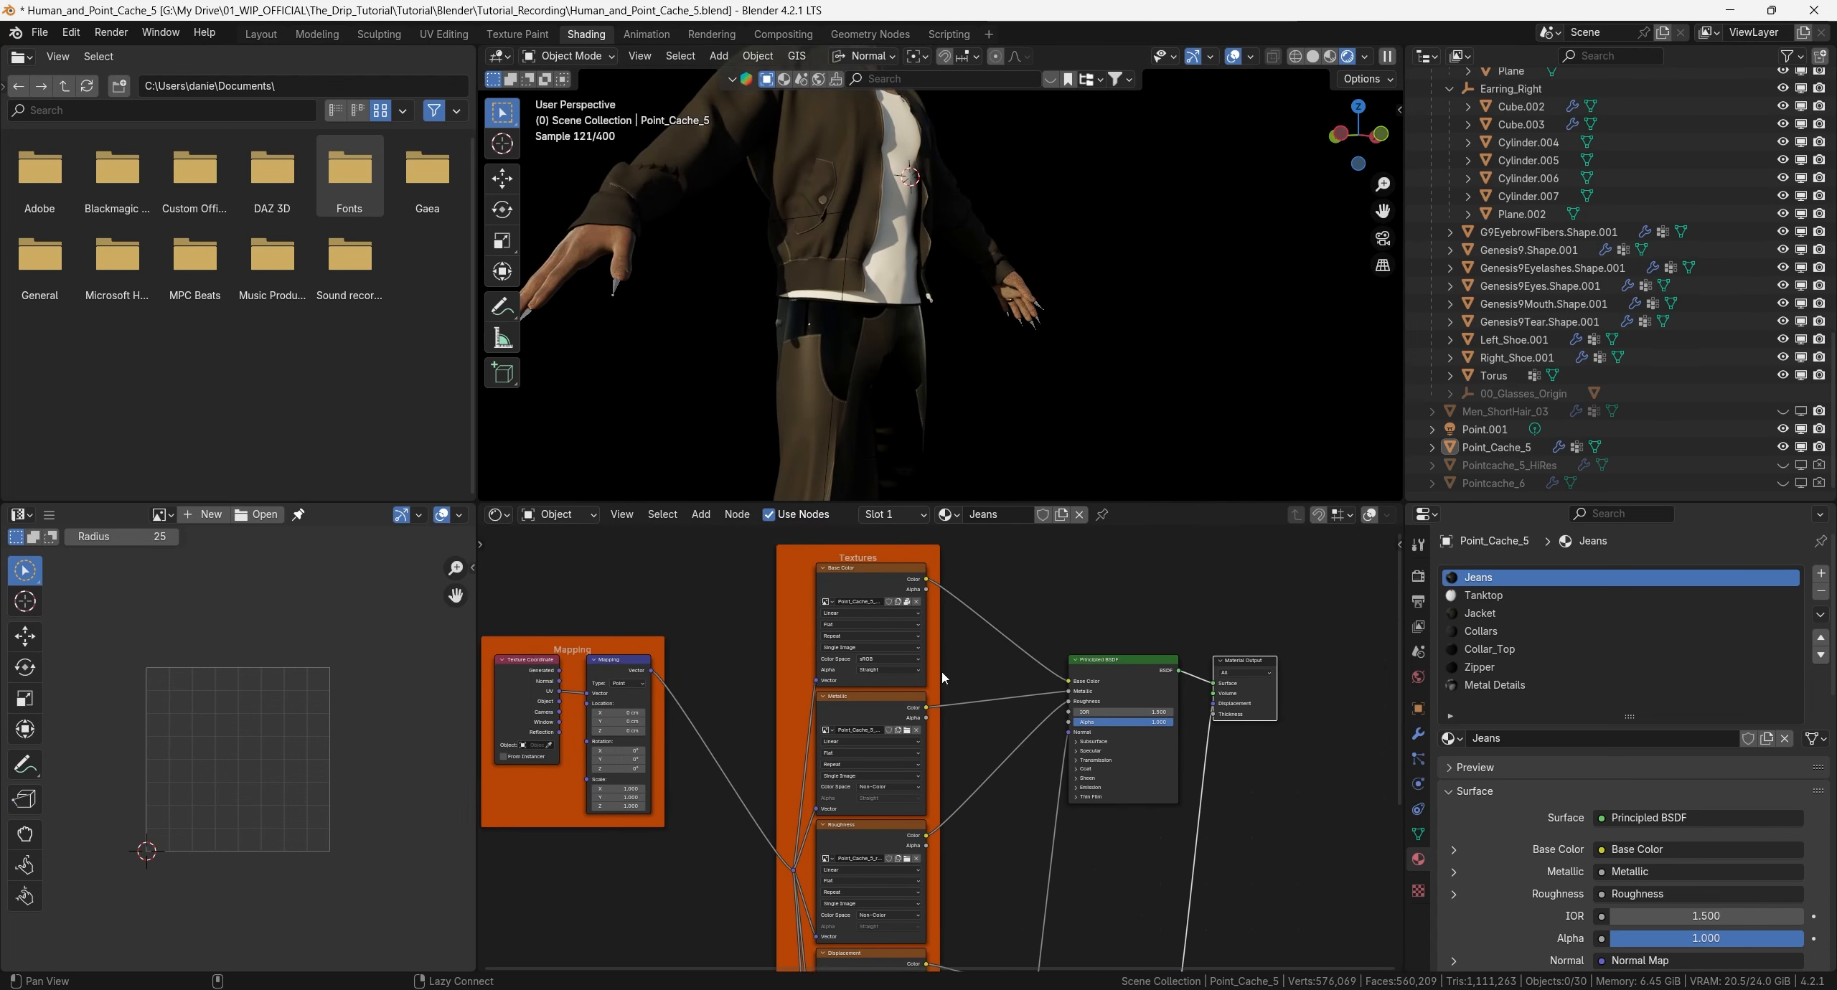
Change the Base Color texture's source in the Jeans material to UDIM Tiles.
scroll(941, 671, up, 1)
scroll(932, 660, up, 3)
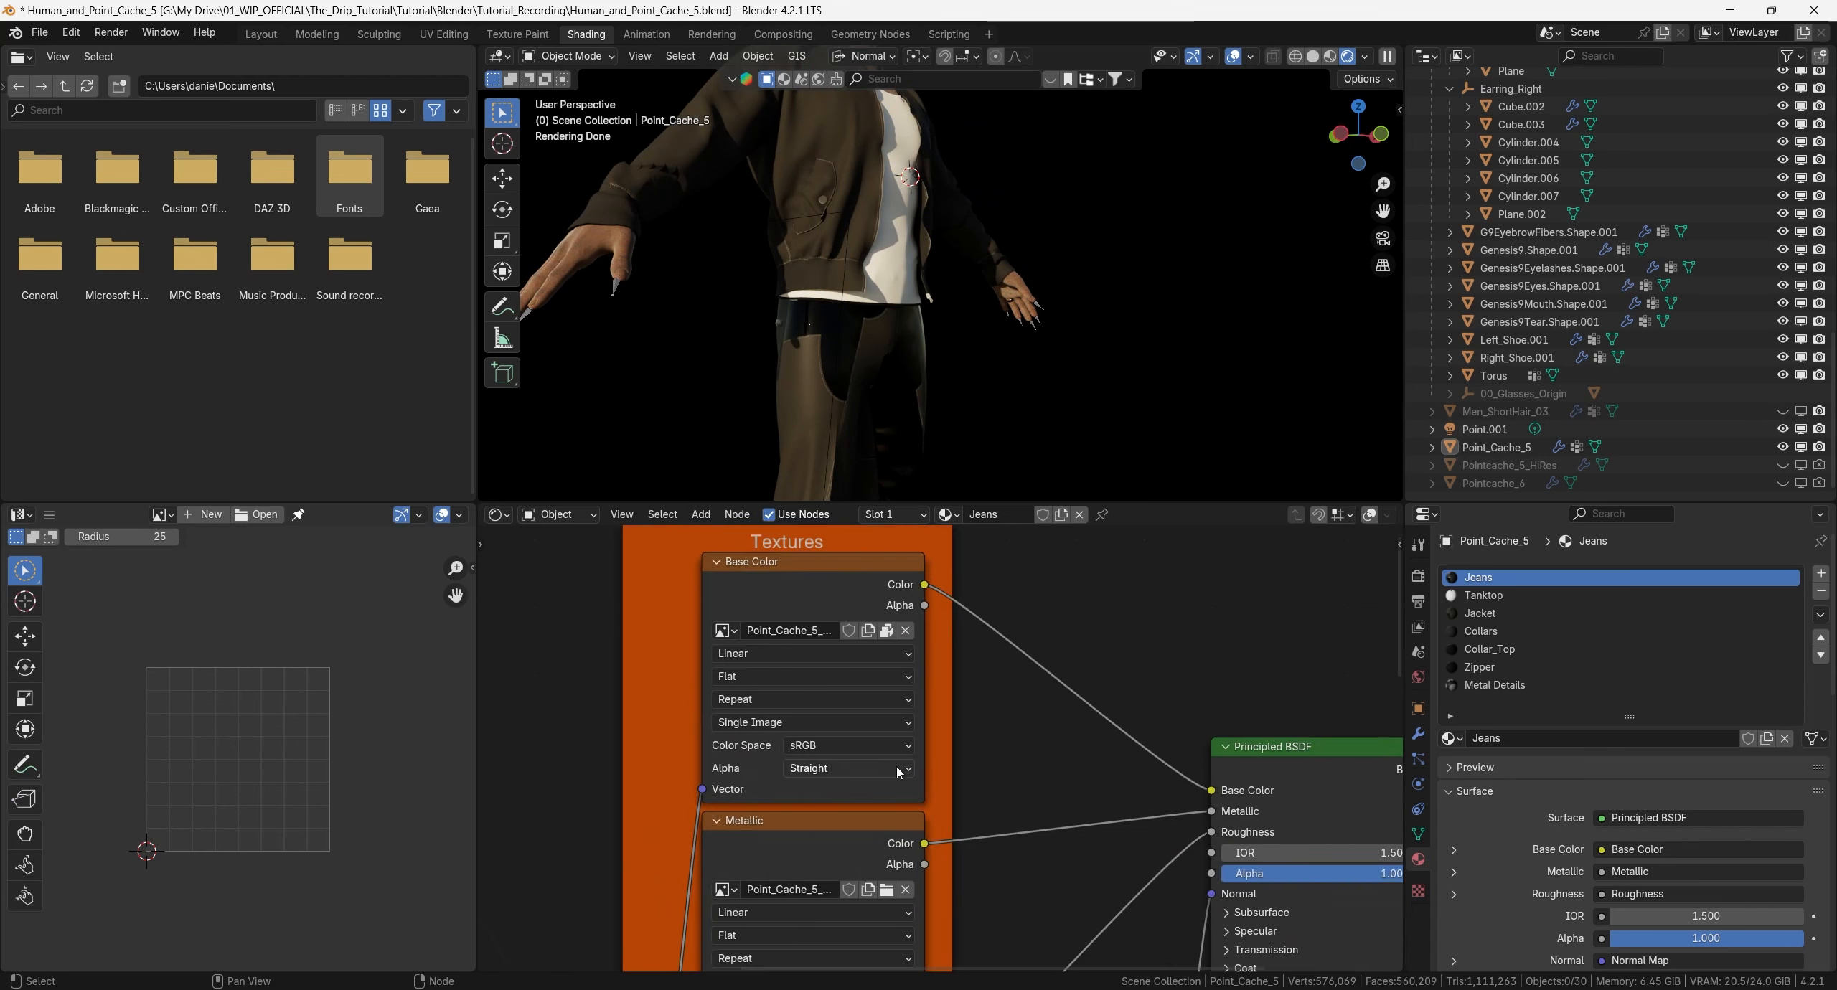
click(791, 725)
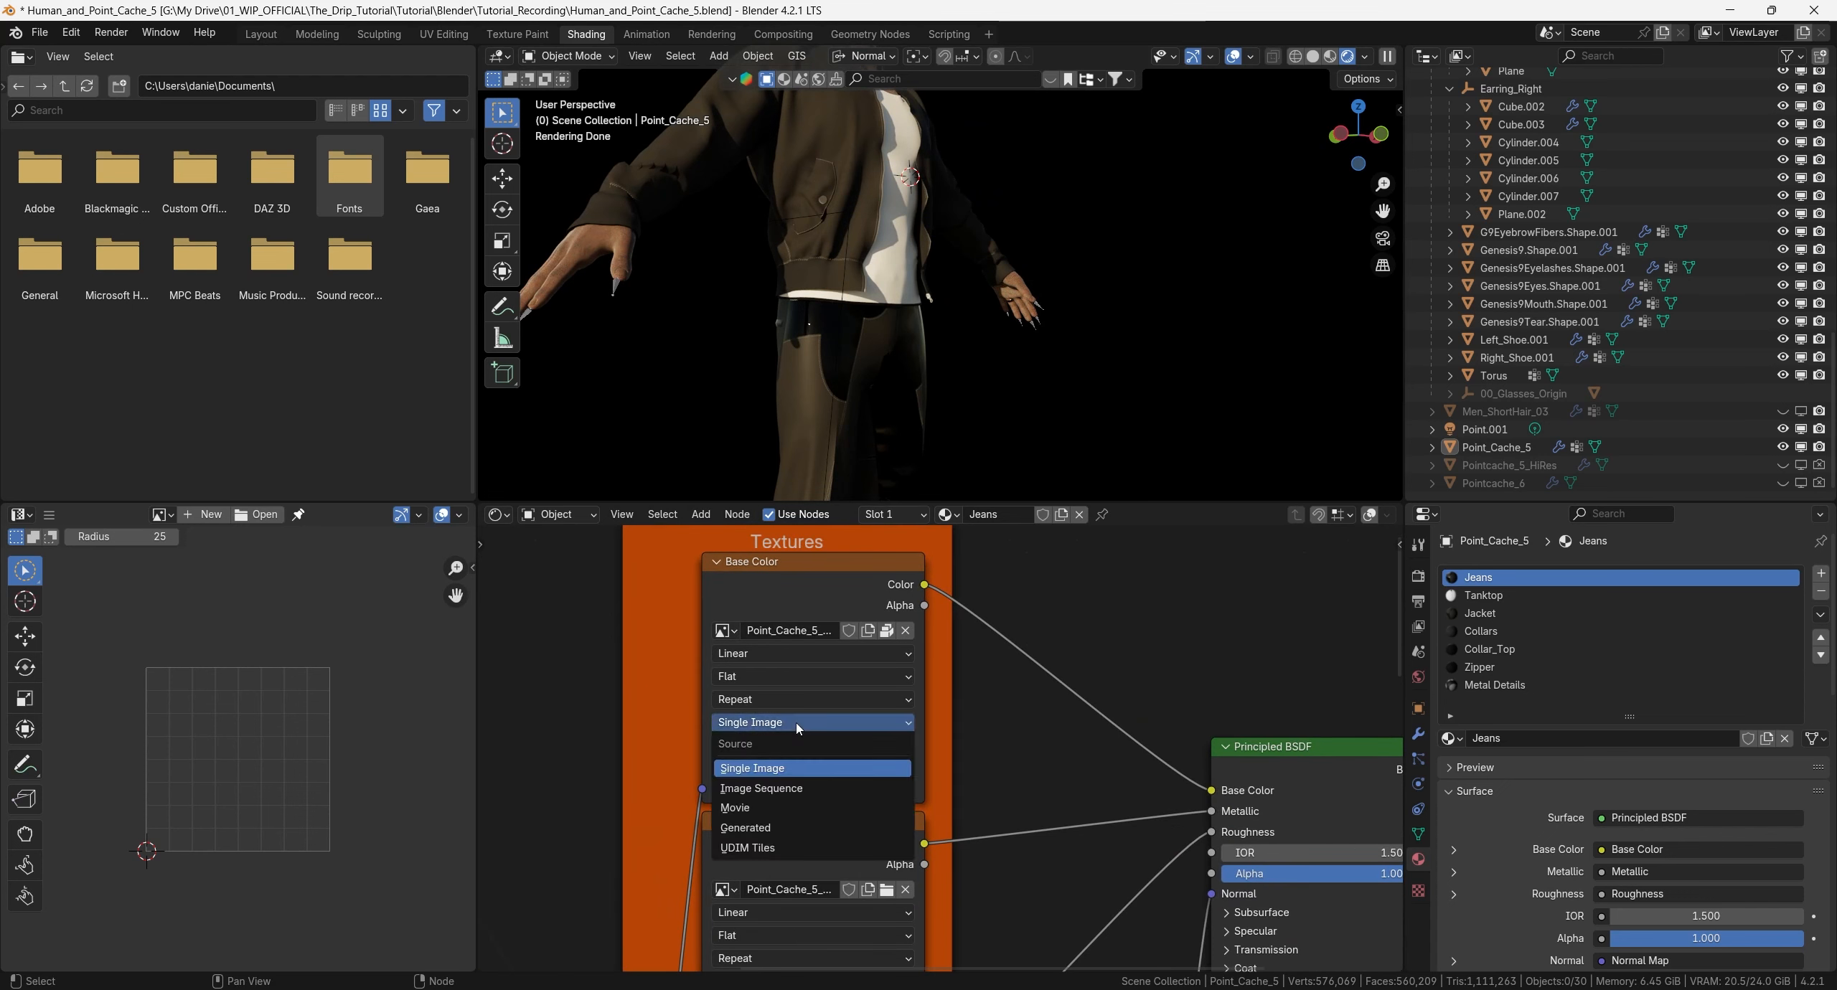
click(750, 848)
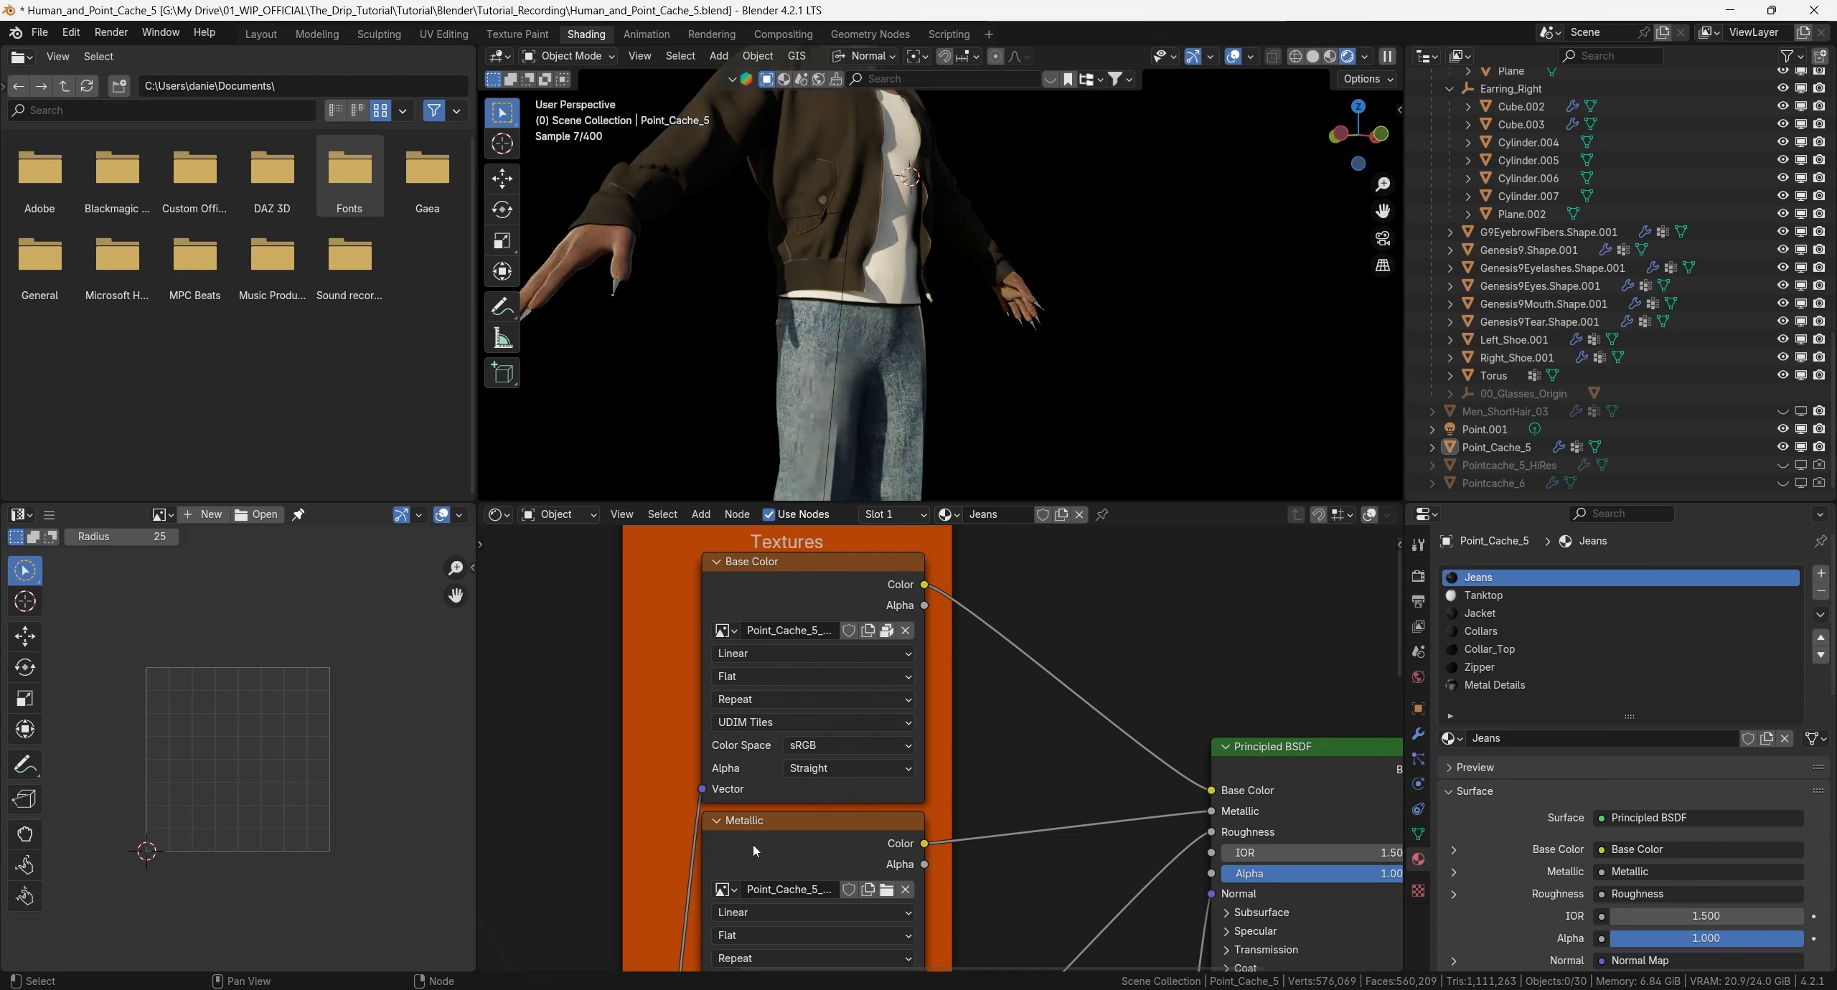
middle_drag(937, 359, 908, 411)
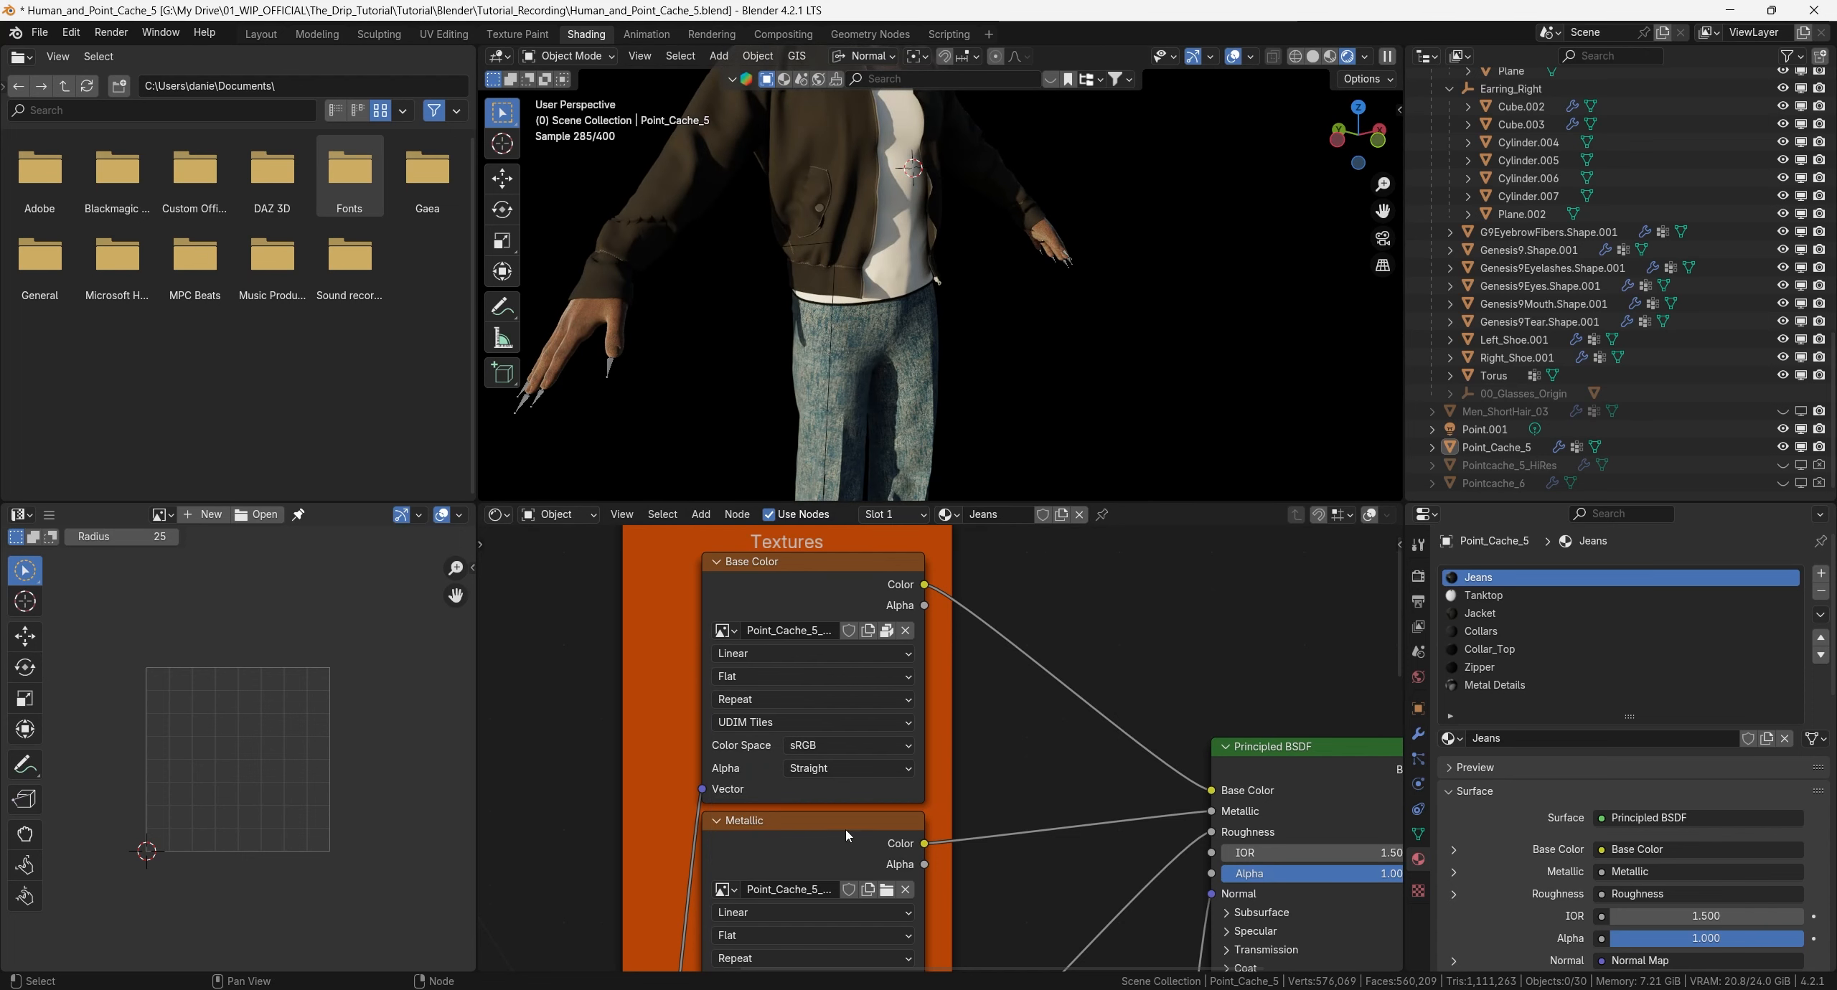
Change the Metallic texture's source to UDIM Tiles.
middle_drag(977, 831, 972, 731)
middle_drag(937, 829, 931, 777)
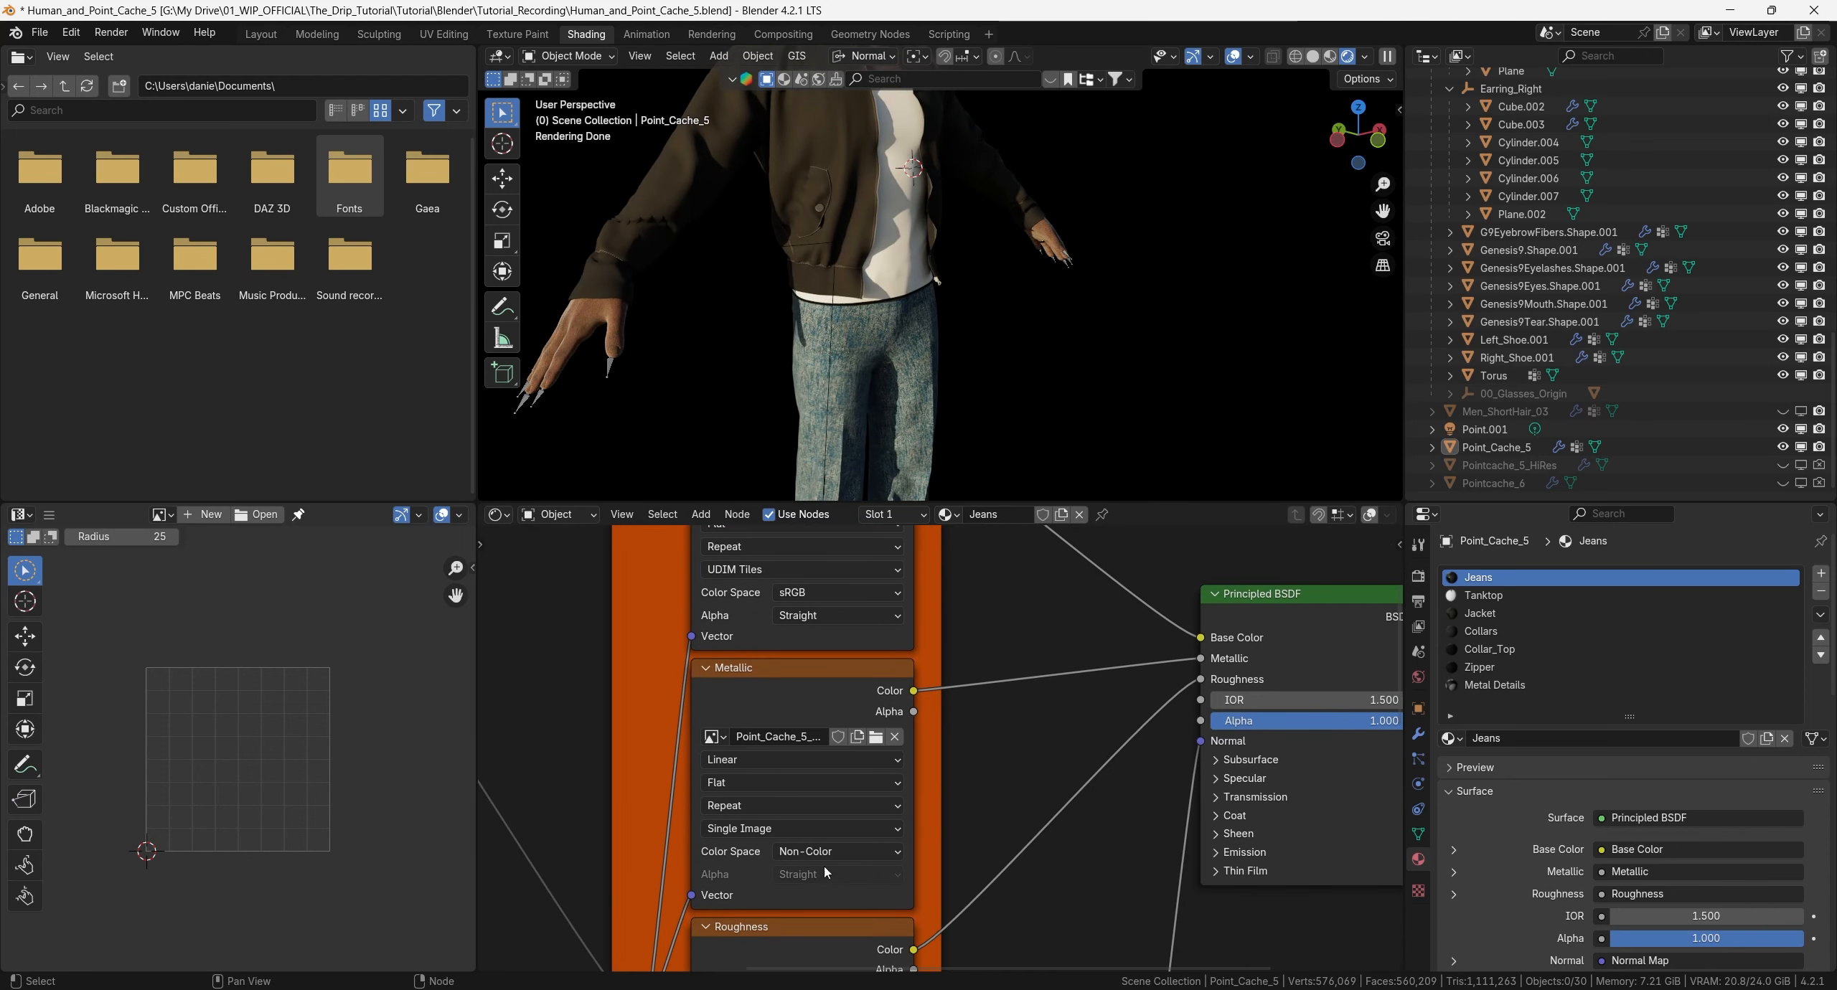
click(778, 829)
click(789, 912)
Change the source of the Roughness, Displacement and Normal textures to UDIM Tiles.
middle_drag(833, 961, 824, 742)
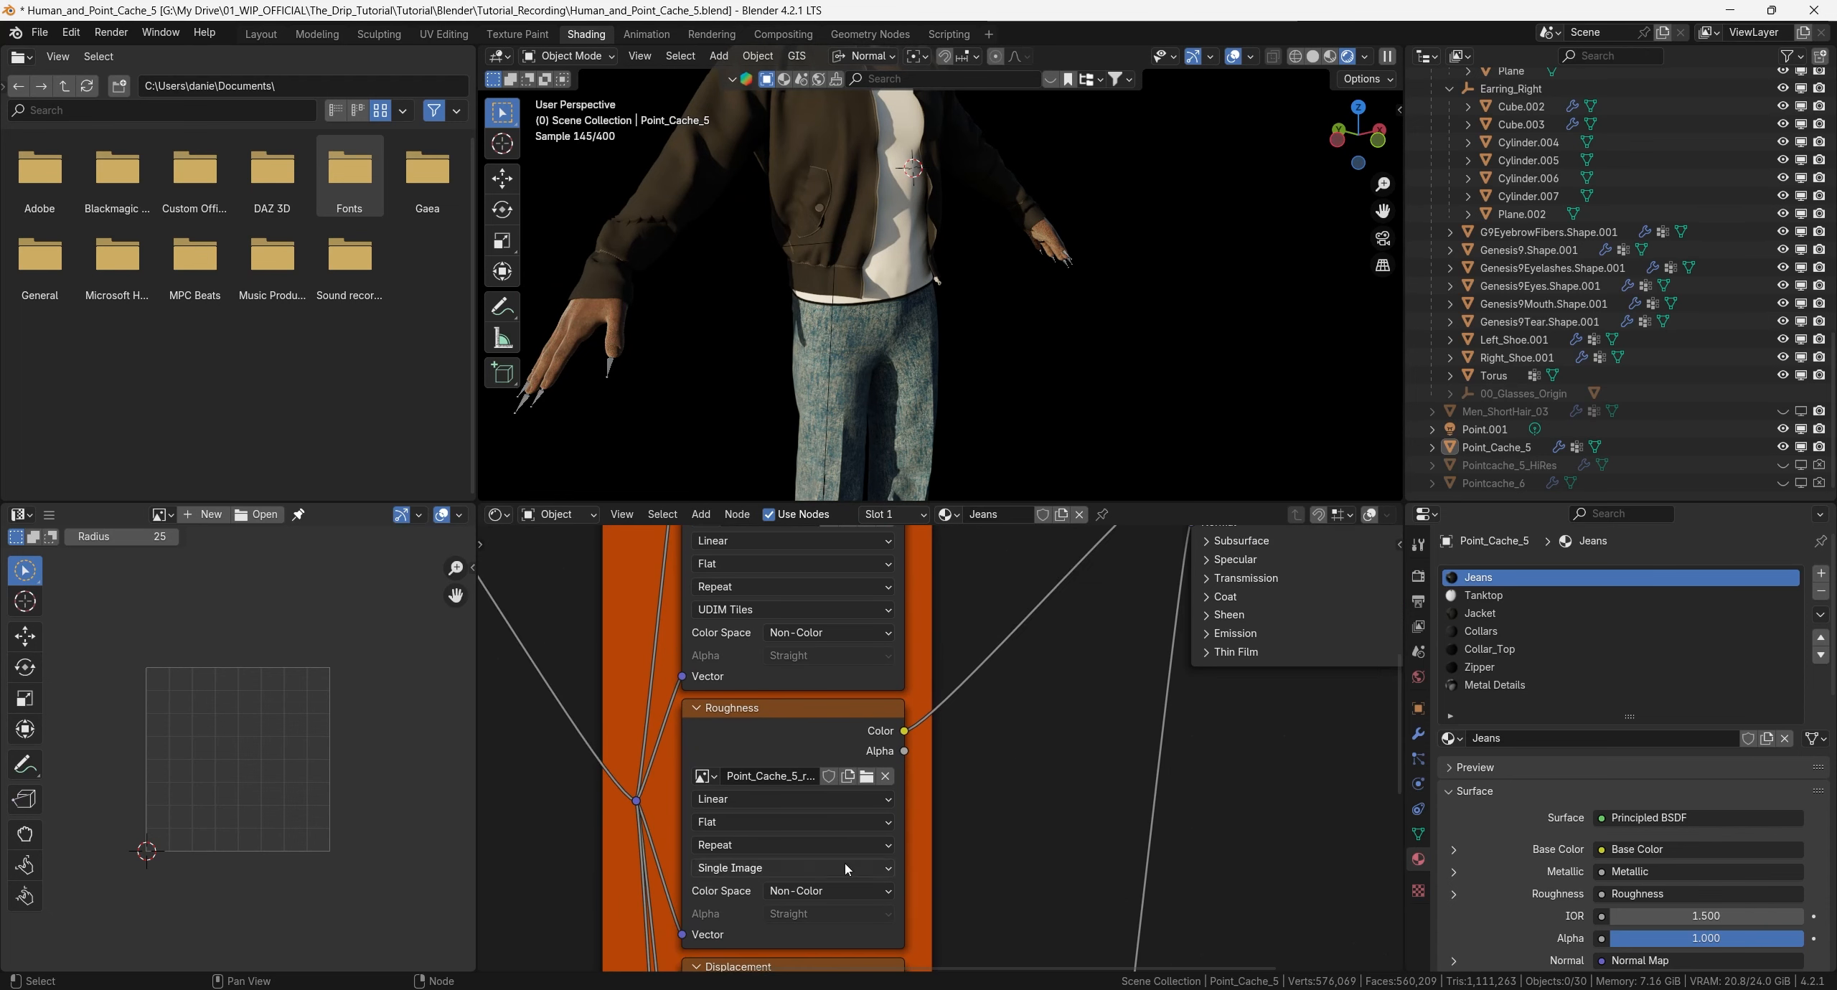
middle_drag(950, 776, 994, 371)
click(832, 732)
click(832, 857)
middle_drag(1016, 780, 991, 586)
click(813, 786)
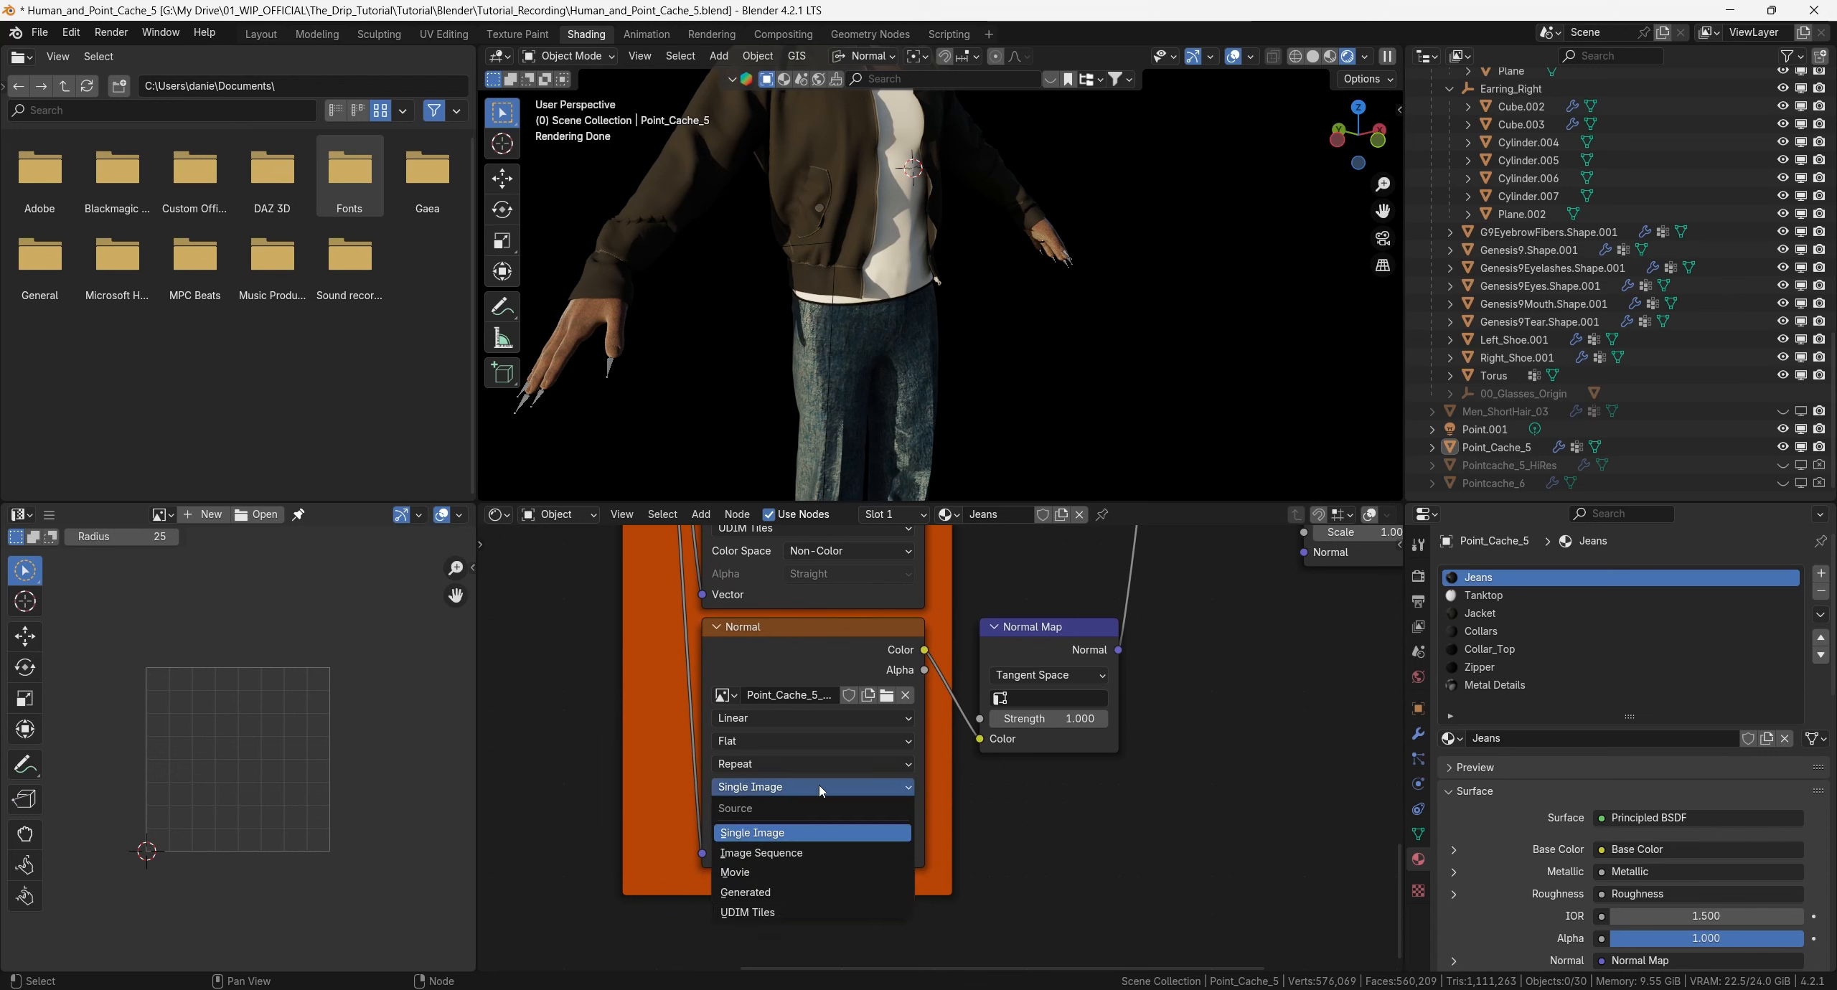
click(777, 912)
Select the Base Color texture node and display Point_Cache_5_diffuse_1001.png.001 in the image editor to examine its UDIM tiles.
scroll(970, 636, down, 3)
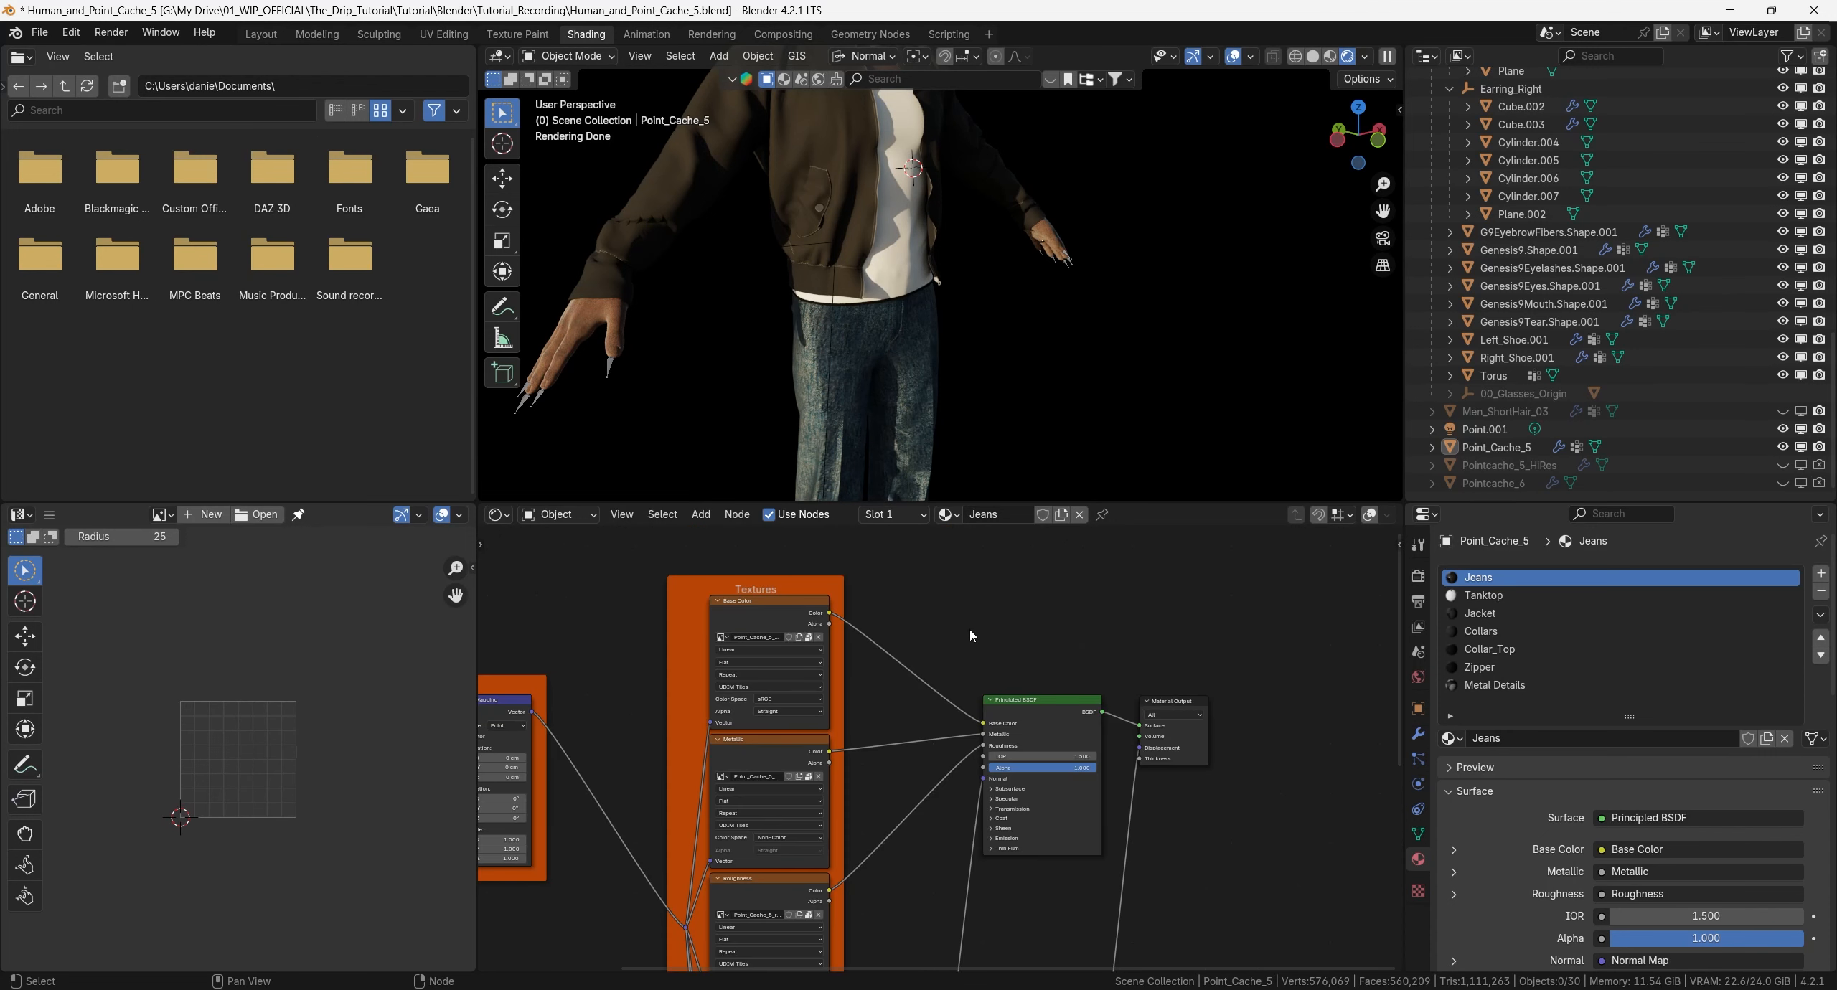
drag(762, 607, 760, 605)
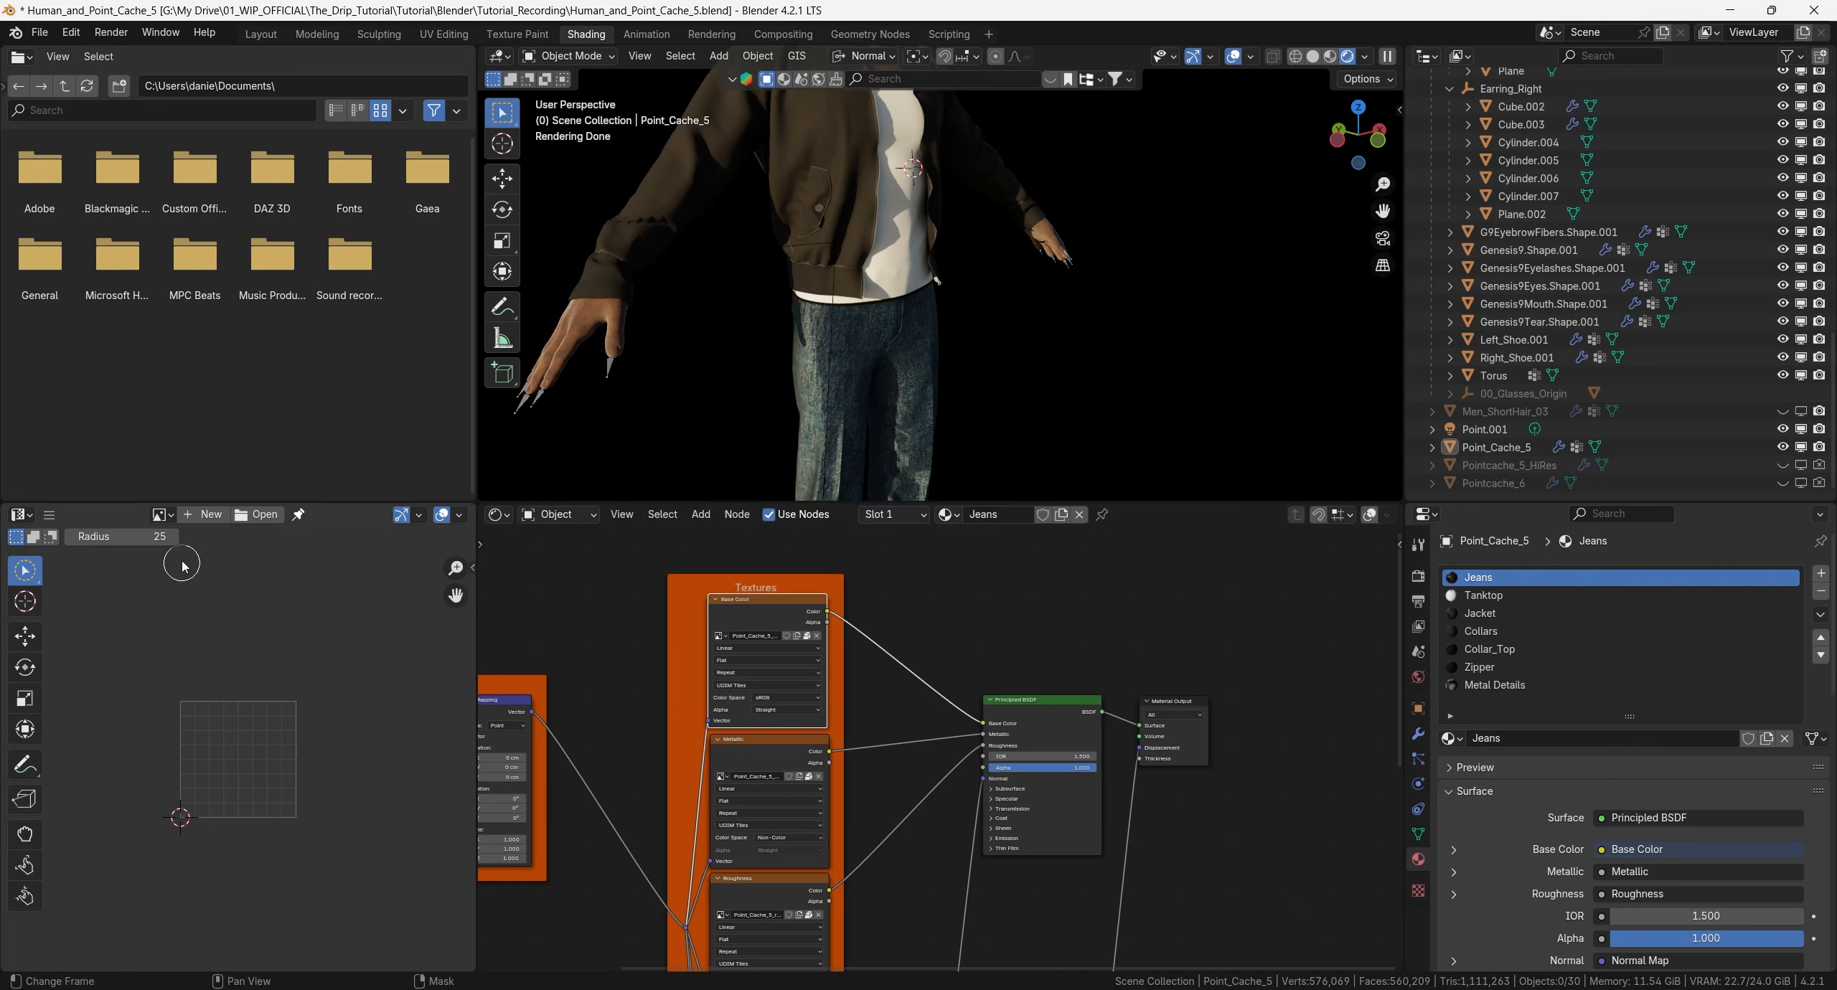
click(171, 515)
click(230, 542)
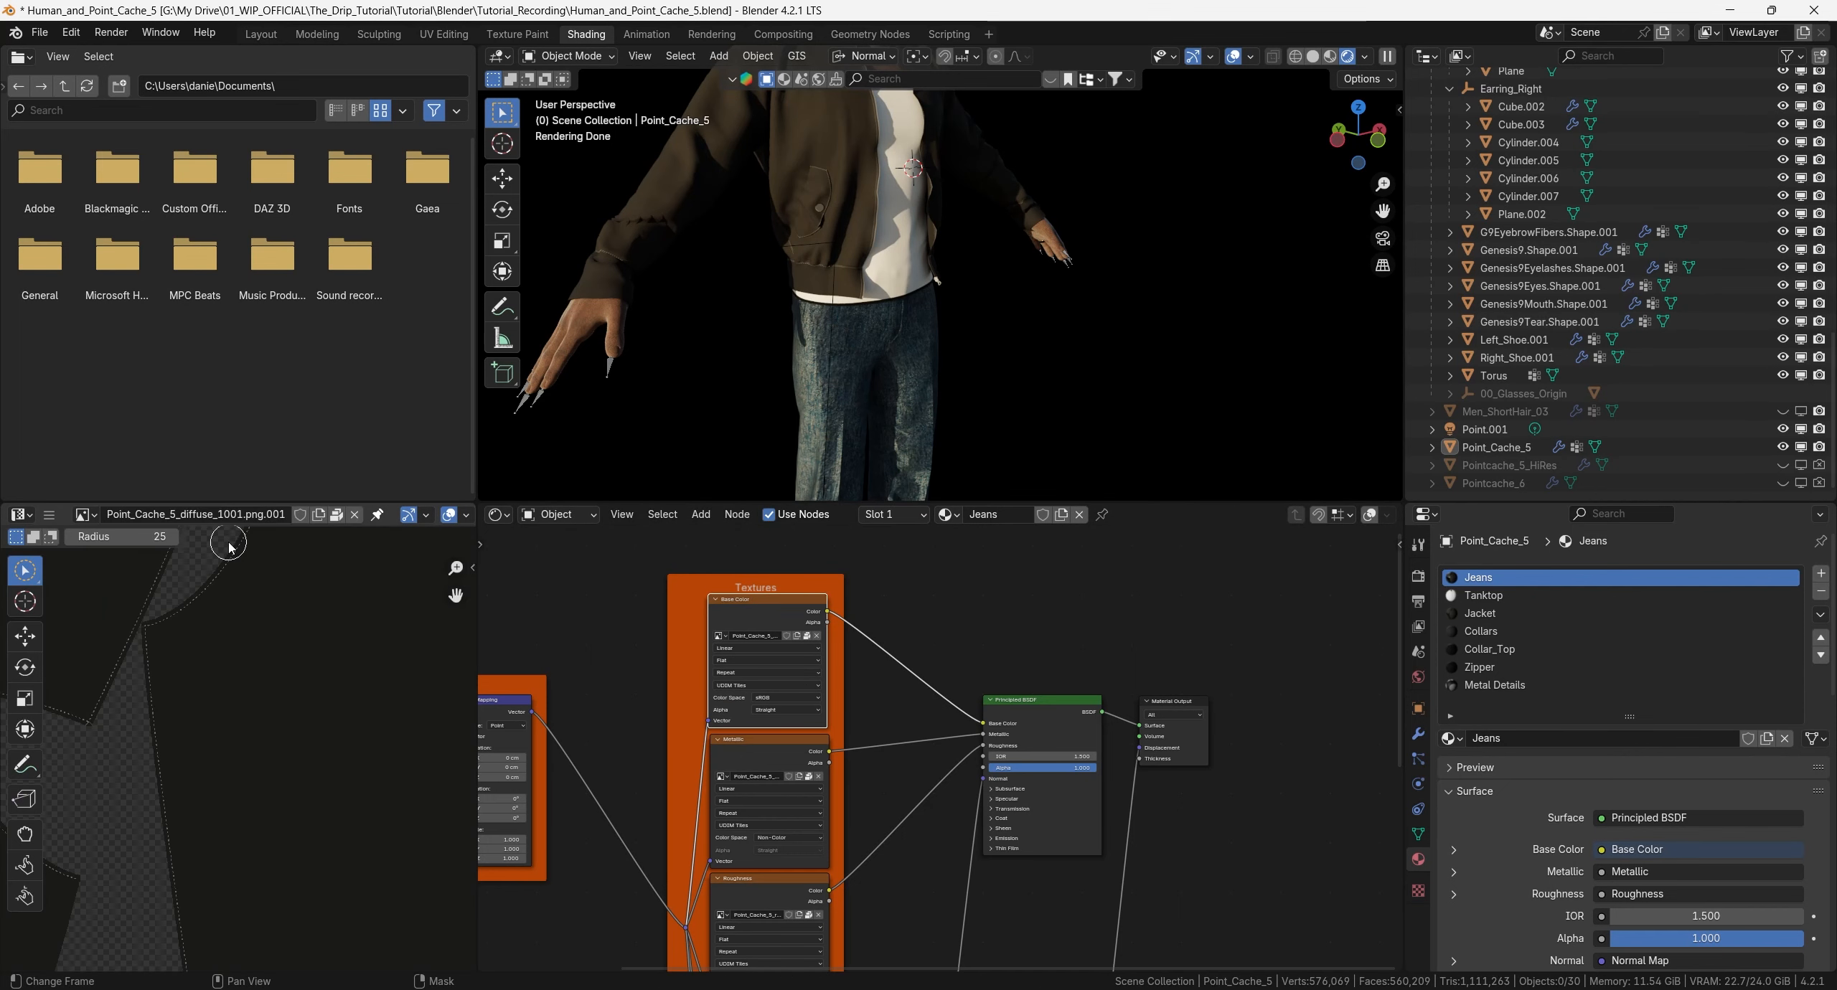
scroll(262, 607, down, 14)
middle_drag(310, 732, 238, 702)
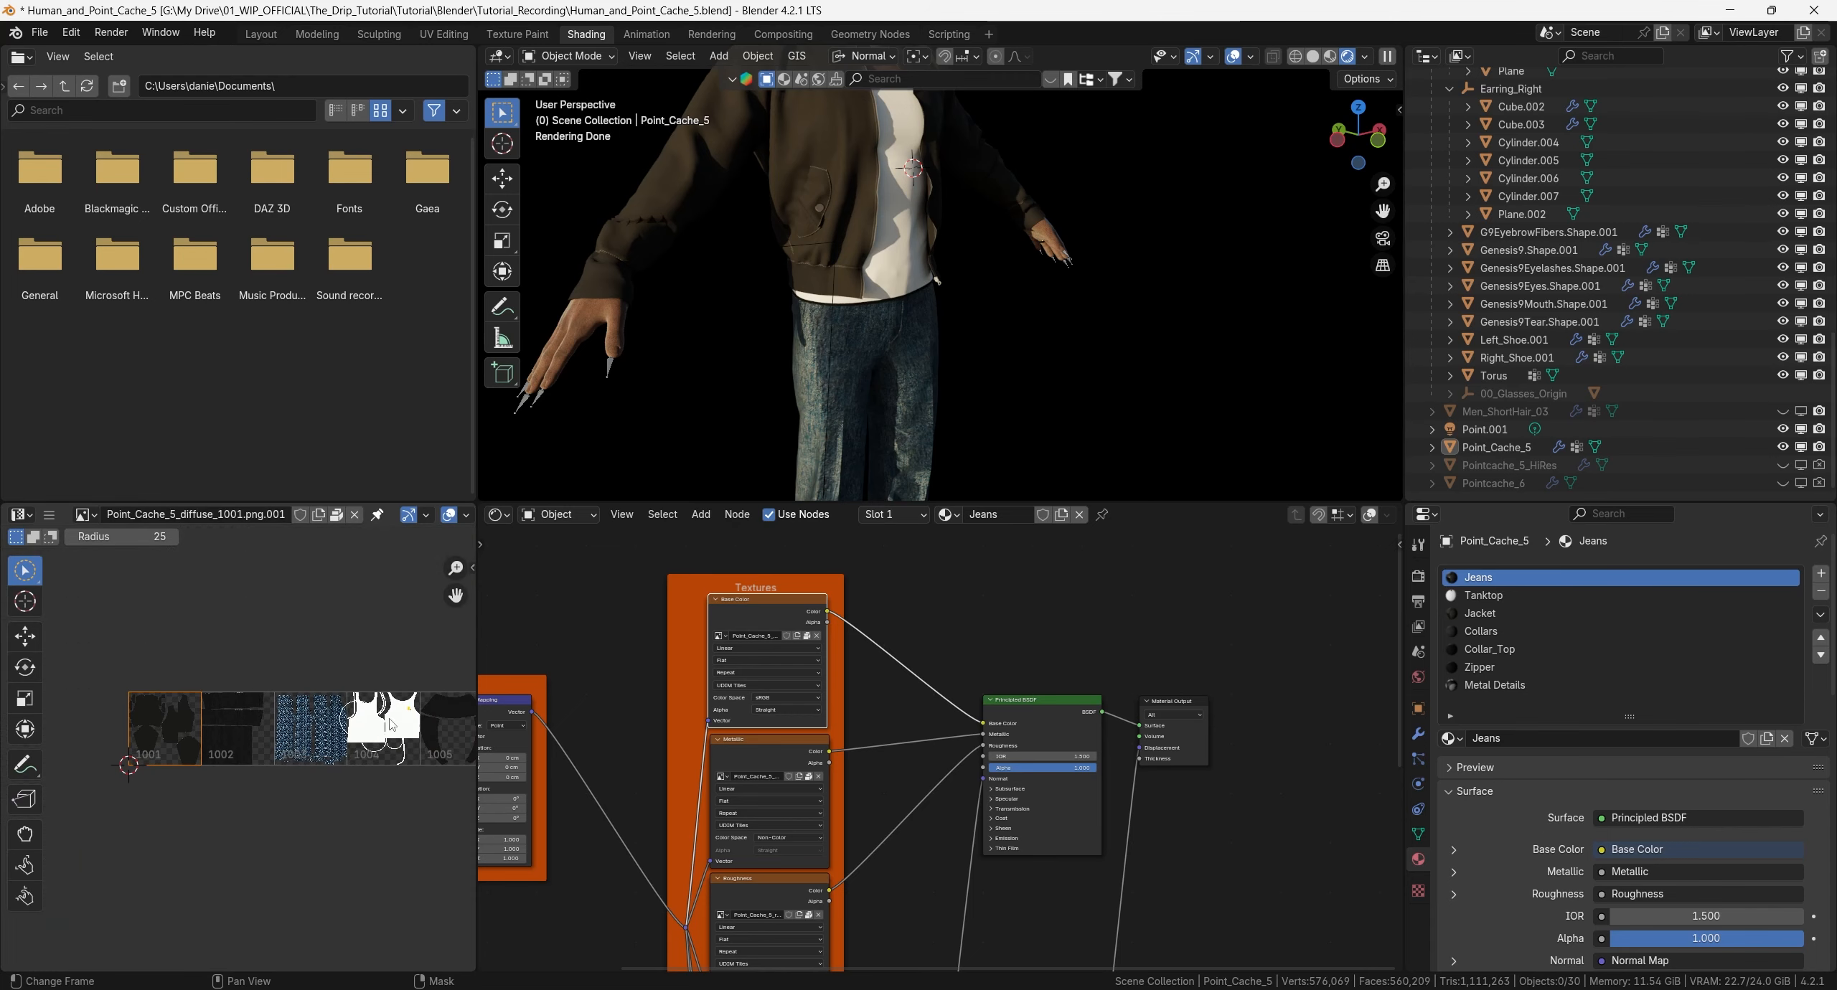
Examine the UDIM tiles 1001 to 1007 of the diffuse texture in a maximized image editor.
key(ctrl+space)
scroll(971, 562, up, 6)
middle_drag(999, 533, 1244, 530)
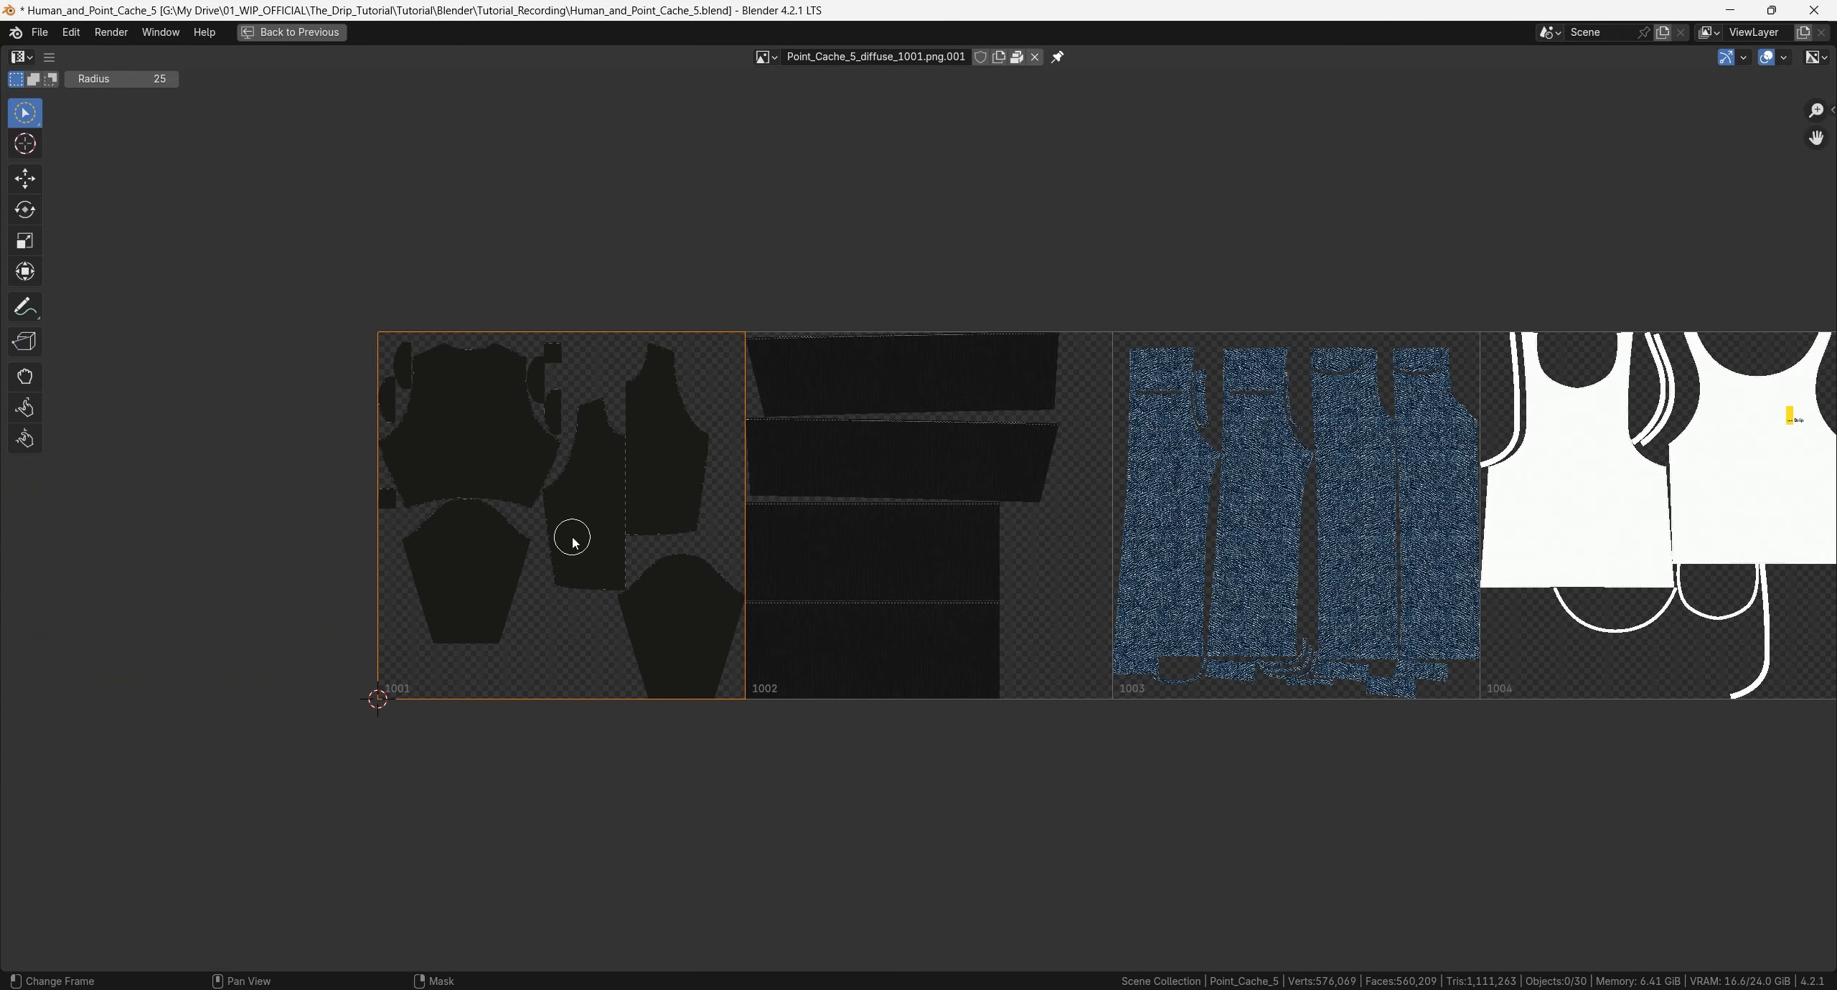
middle_drag(1067, 515, 653, 527)
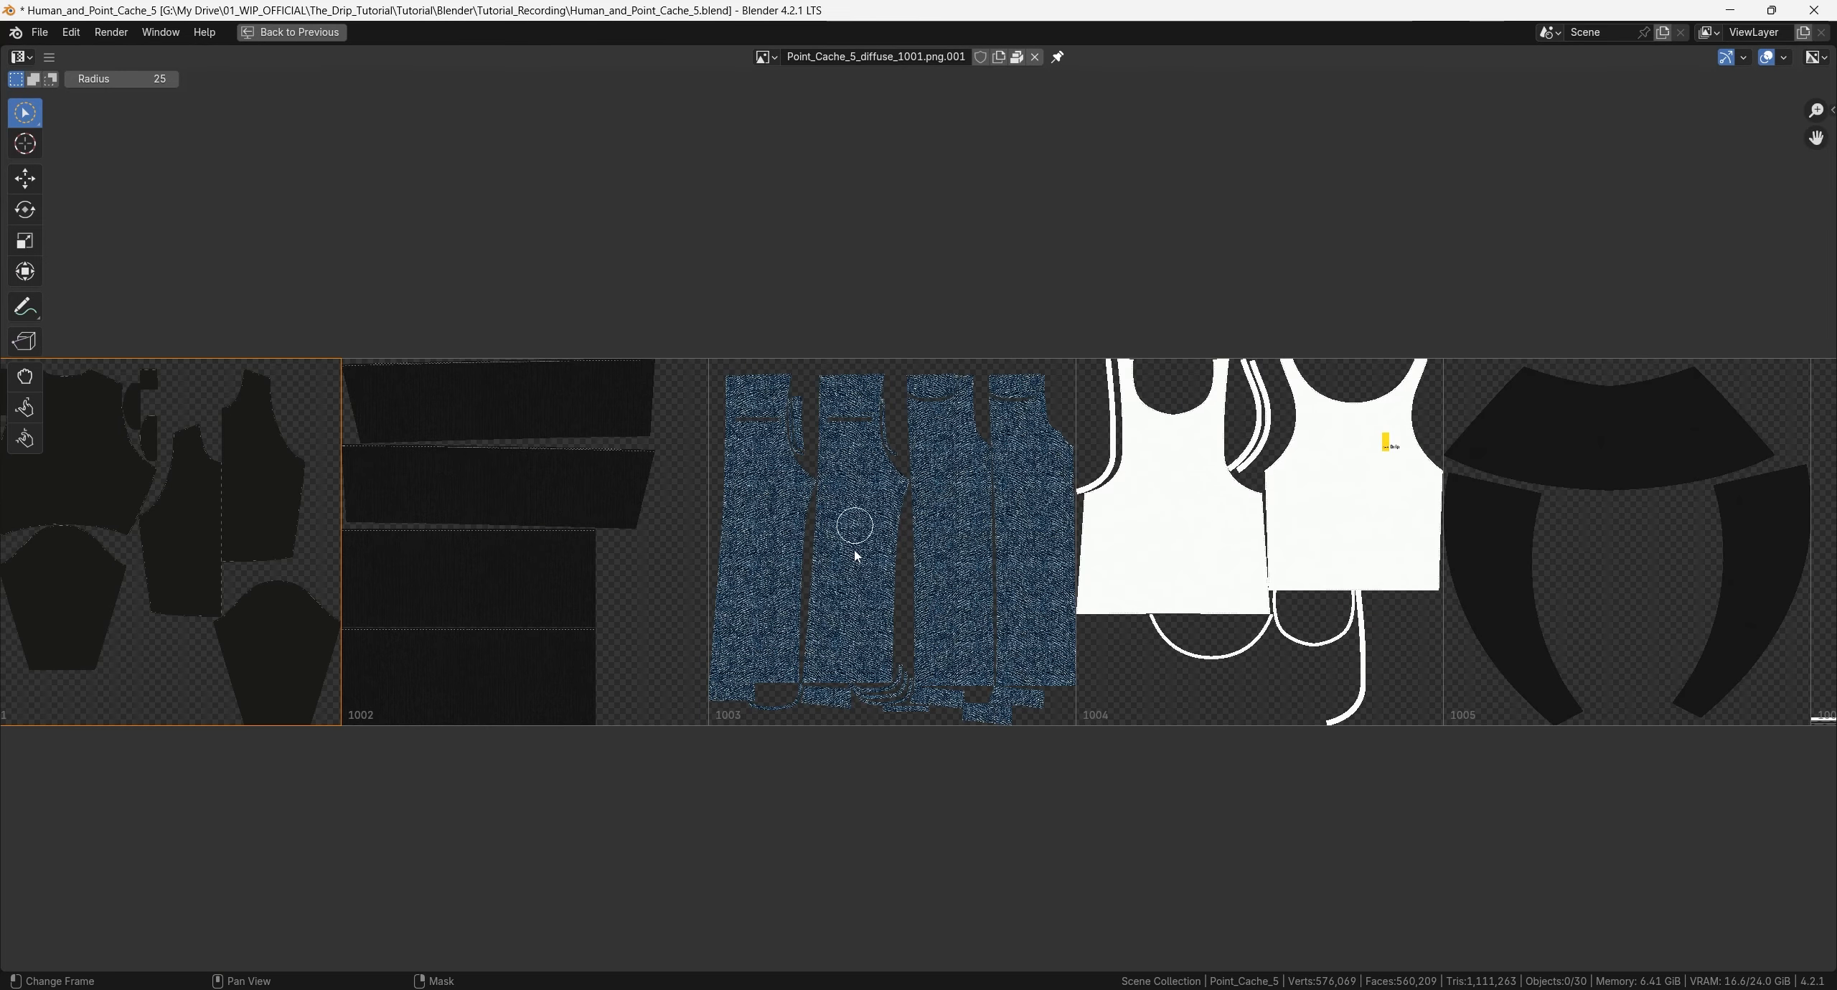
middle_drag(1012, 528, 655, 561)
ctrl+scroll(1435, 523, down, 5)
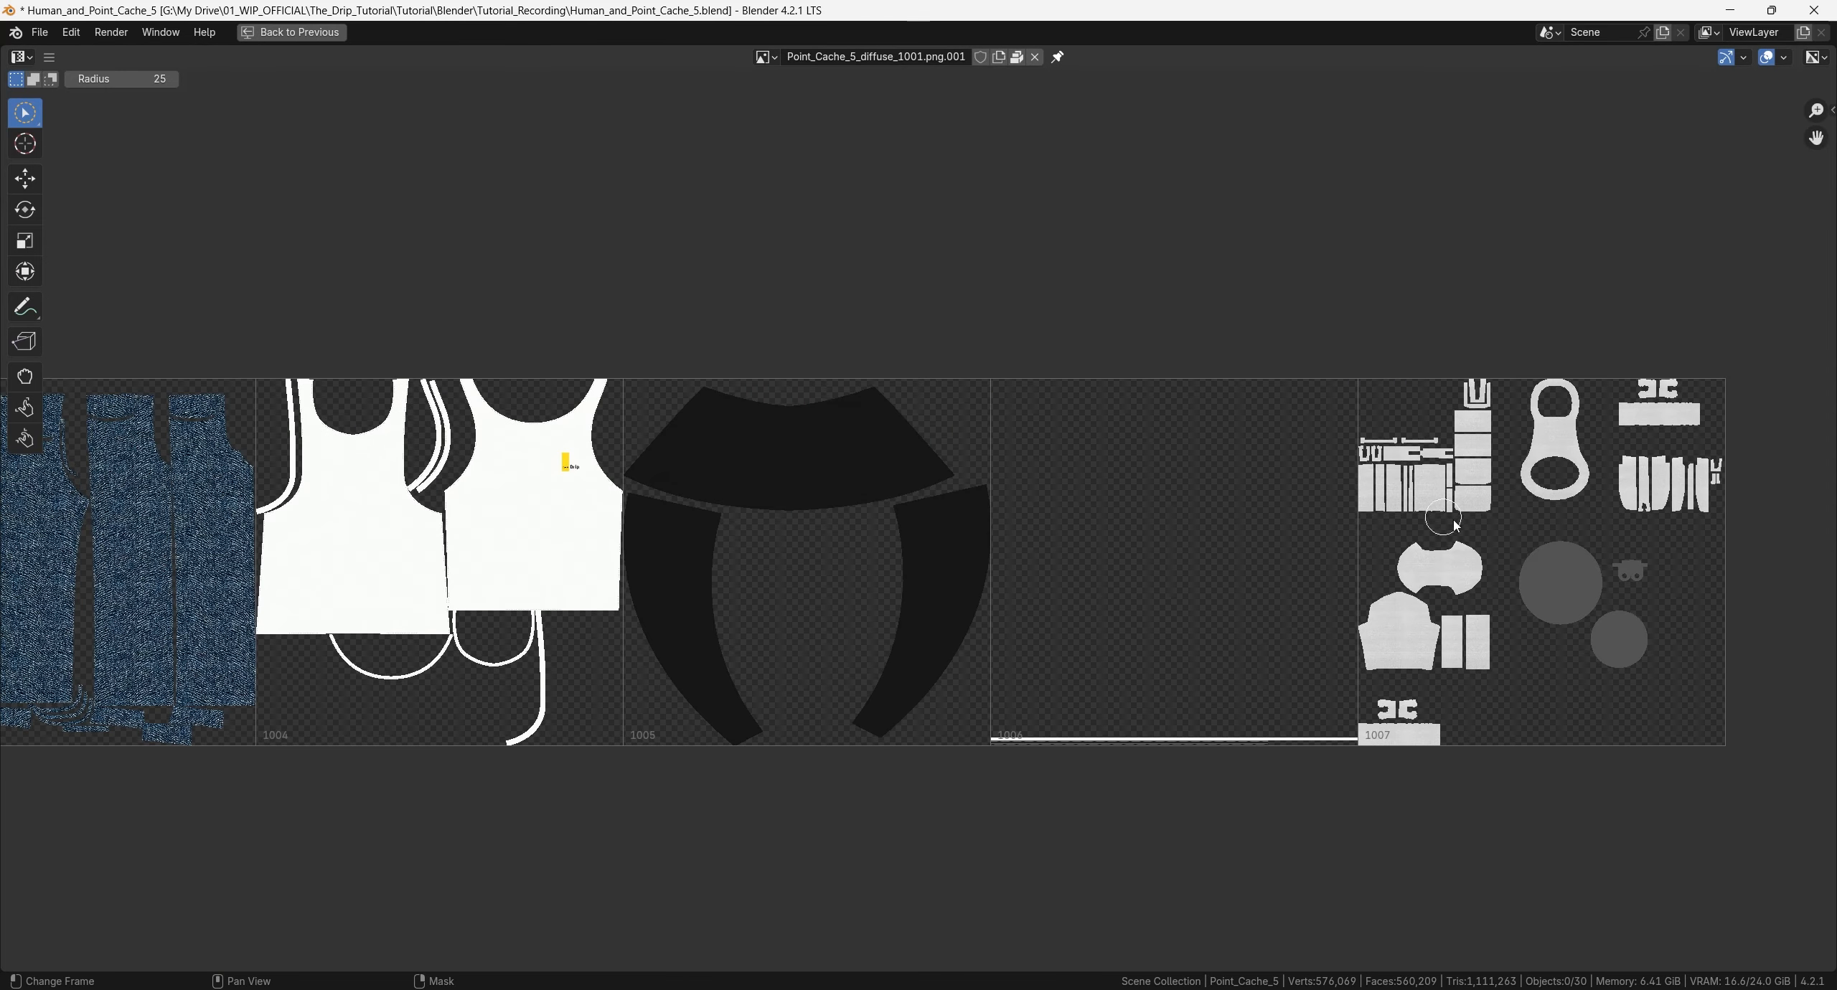
key(ctrl+space)
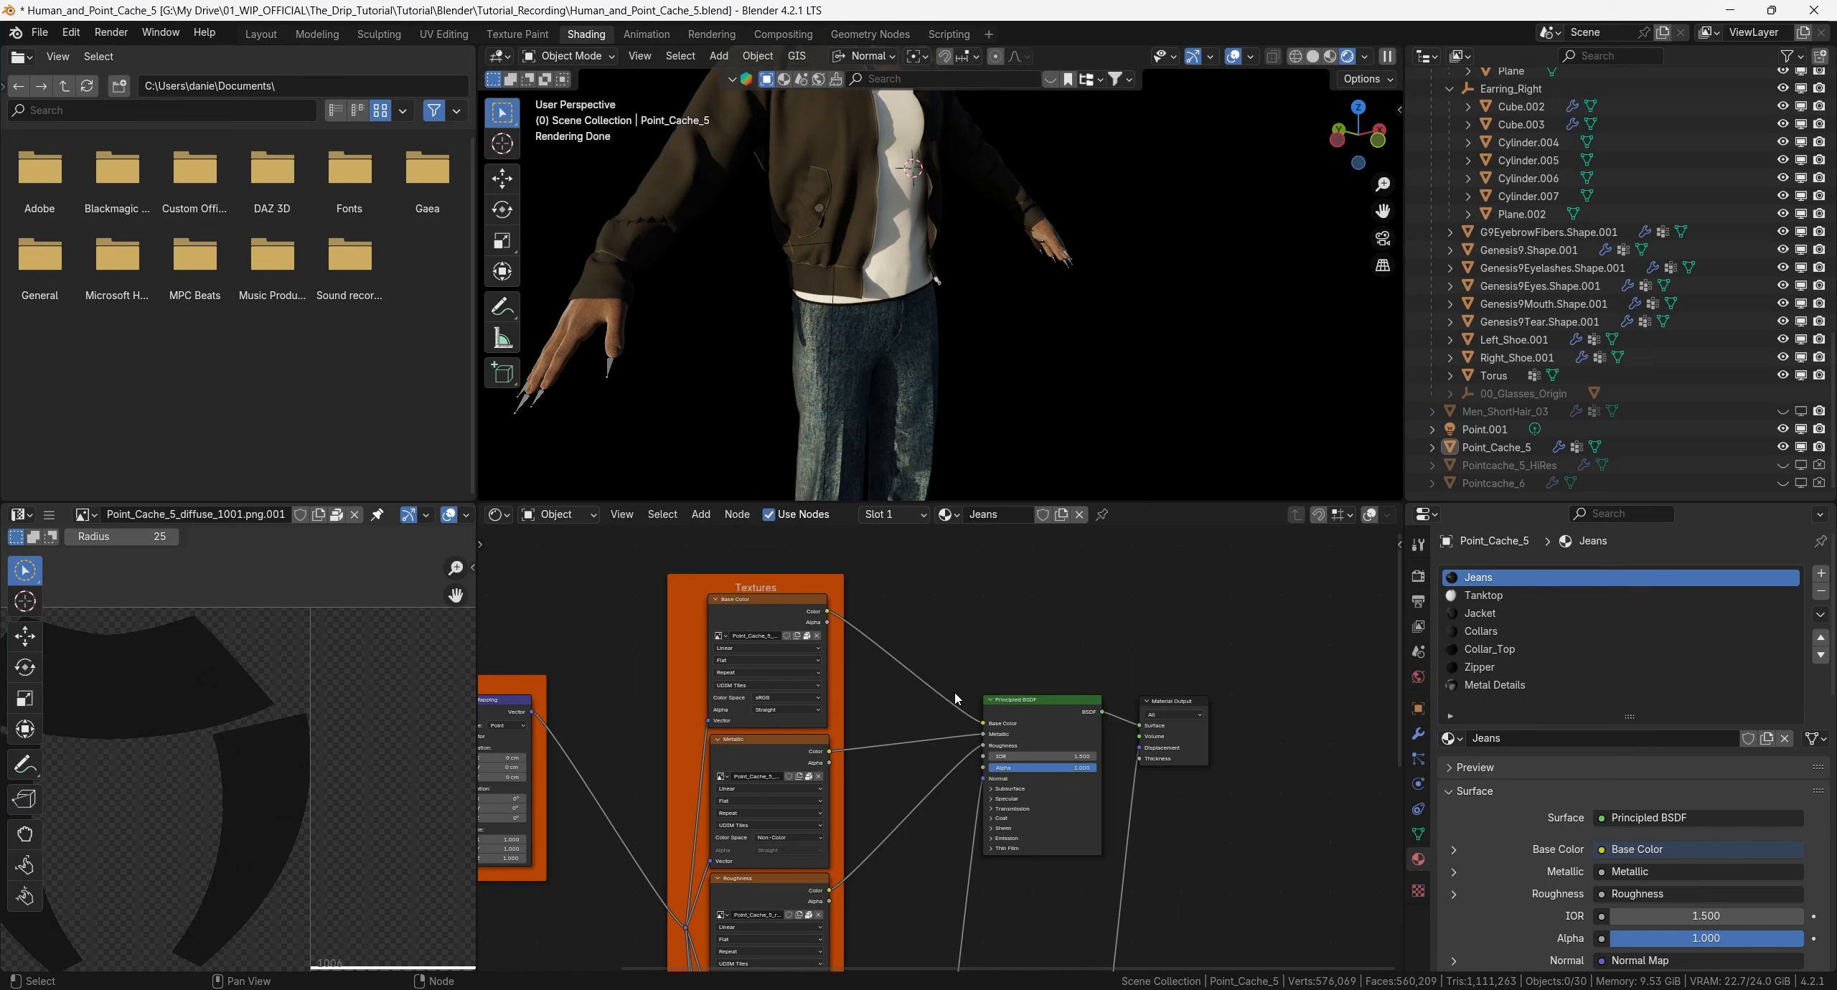
Copy the complete Jeans node setup and replace all nodes of the Tanktop material with it.
scroll(1112, 711, down, 5)
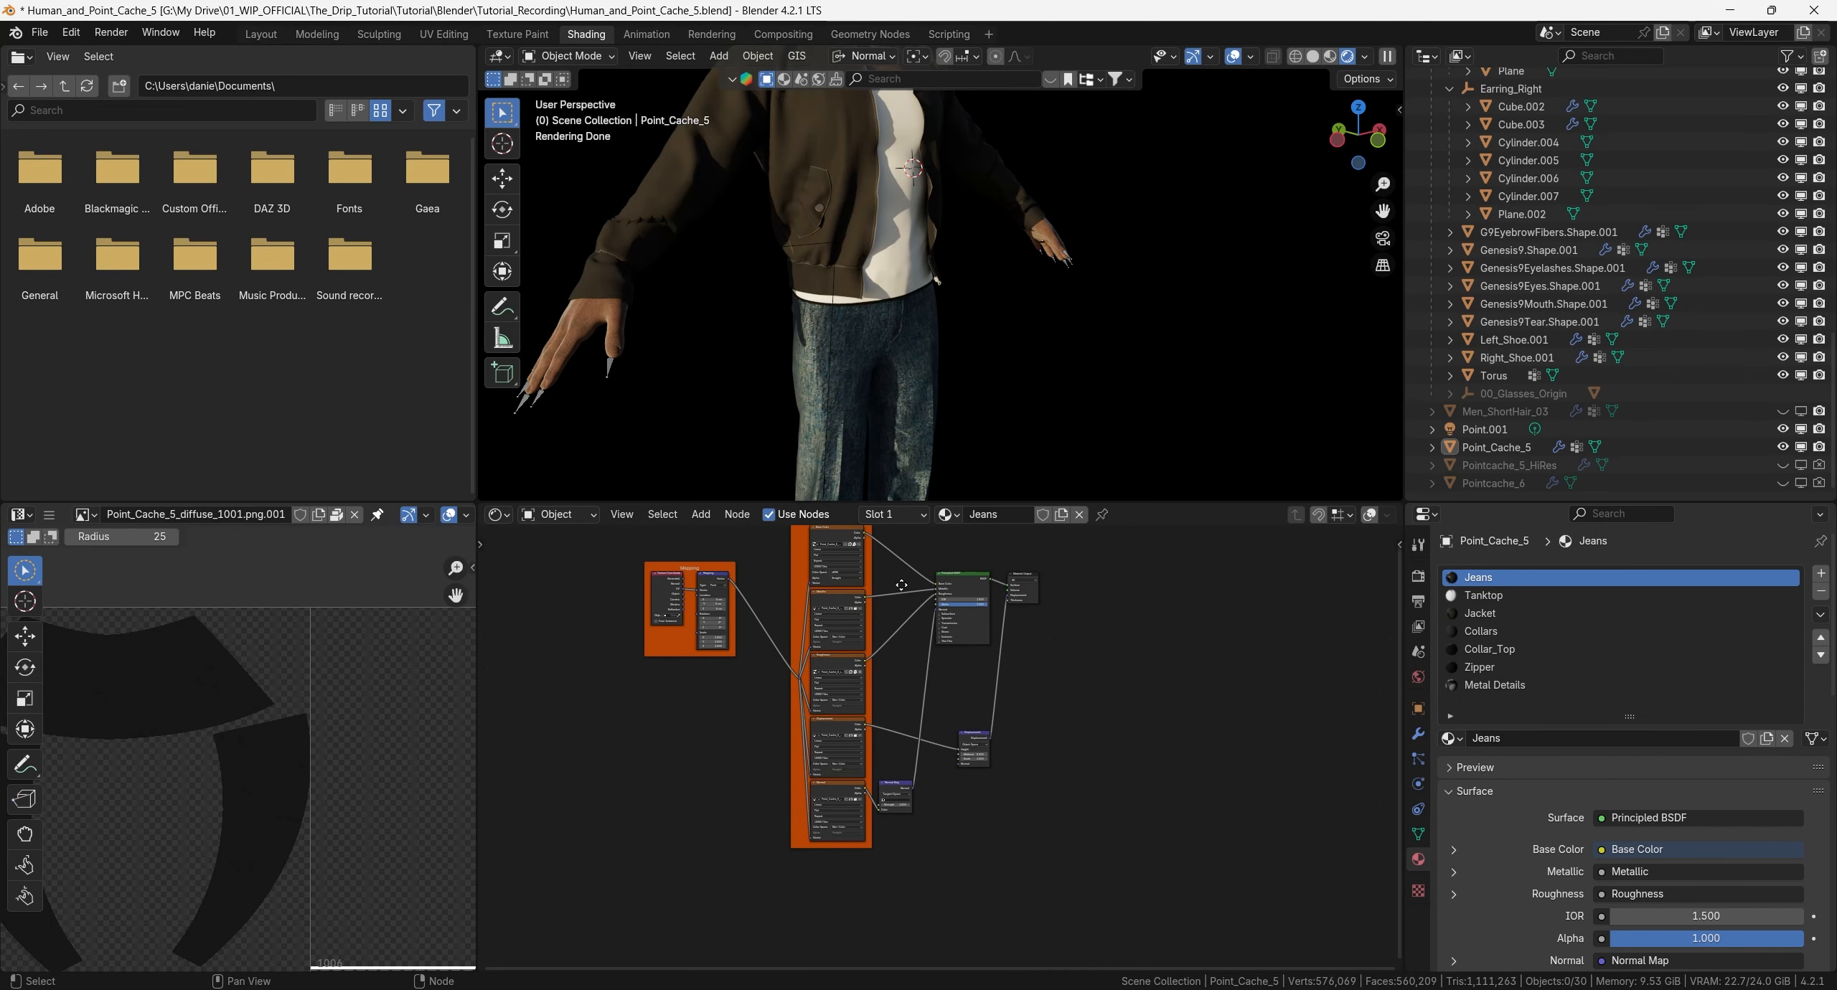
drag(602, 559, 1061, 929)
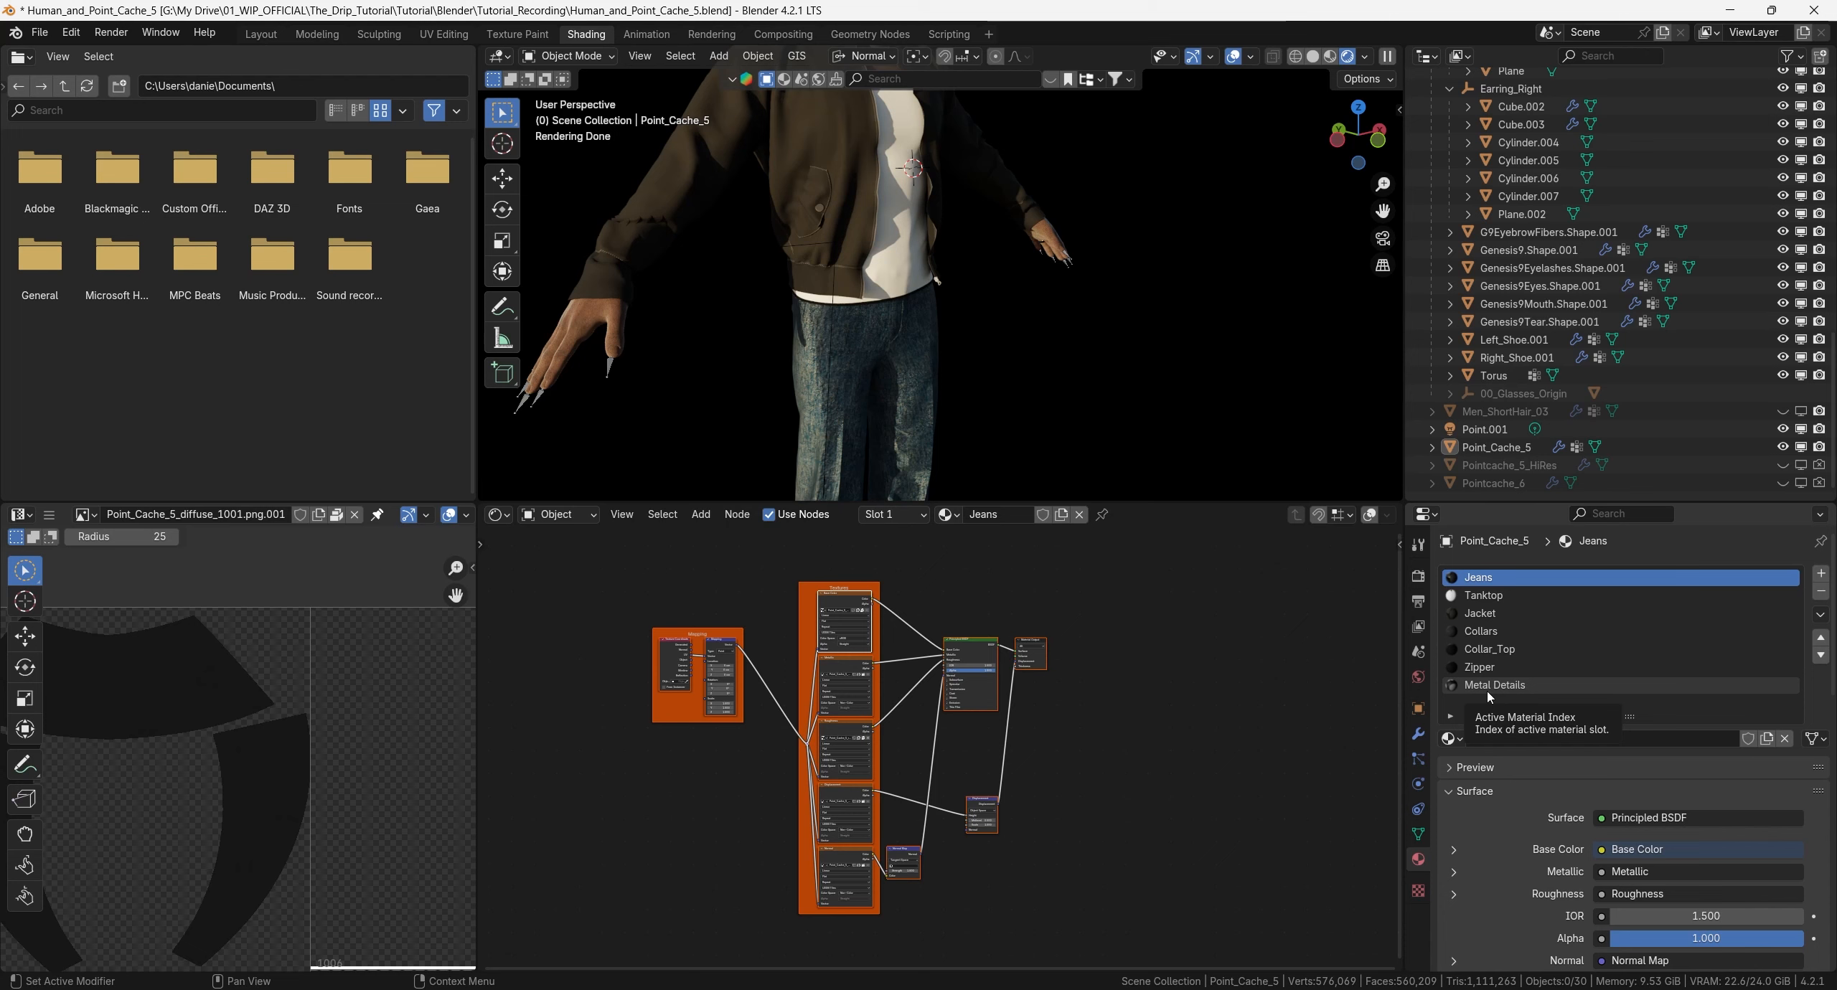
click(1483, 595)
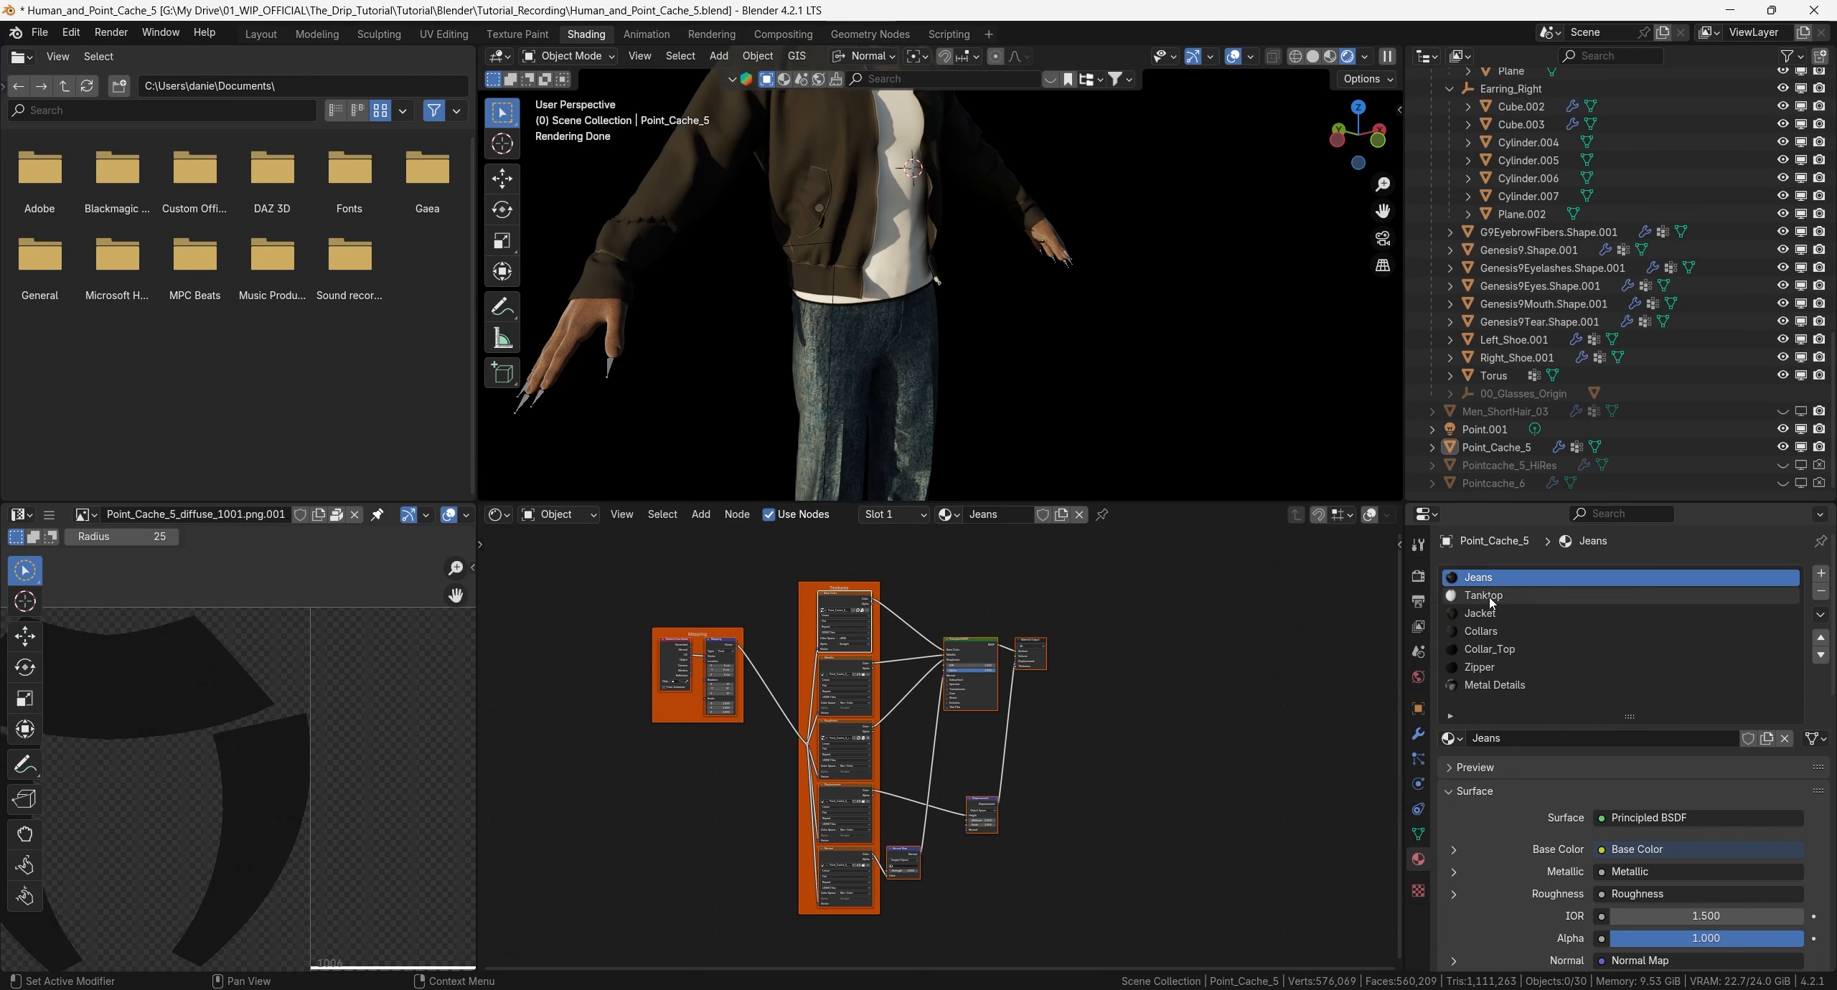
drag(760, 588, 1138, 864)
key(Delete)
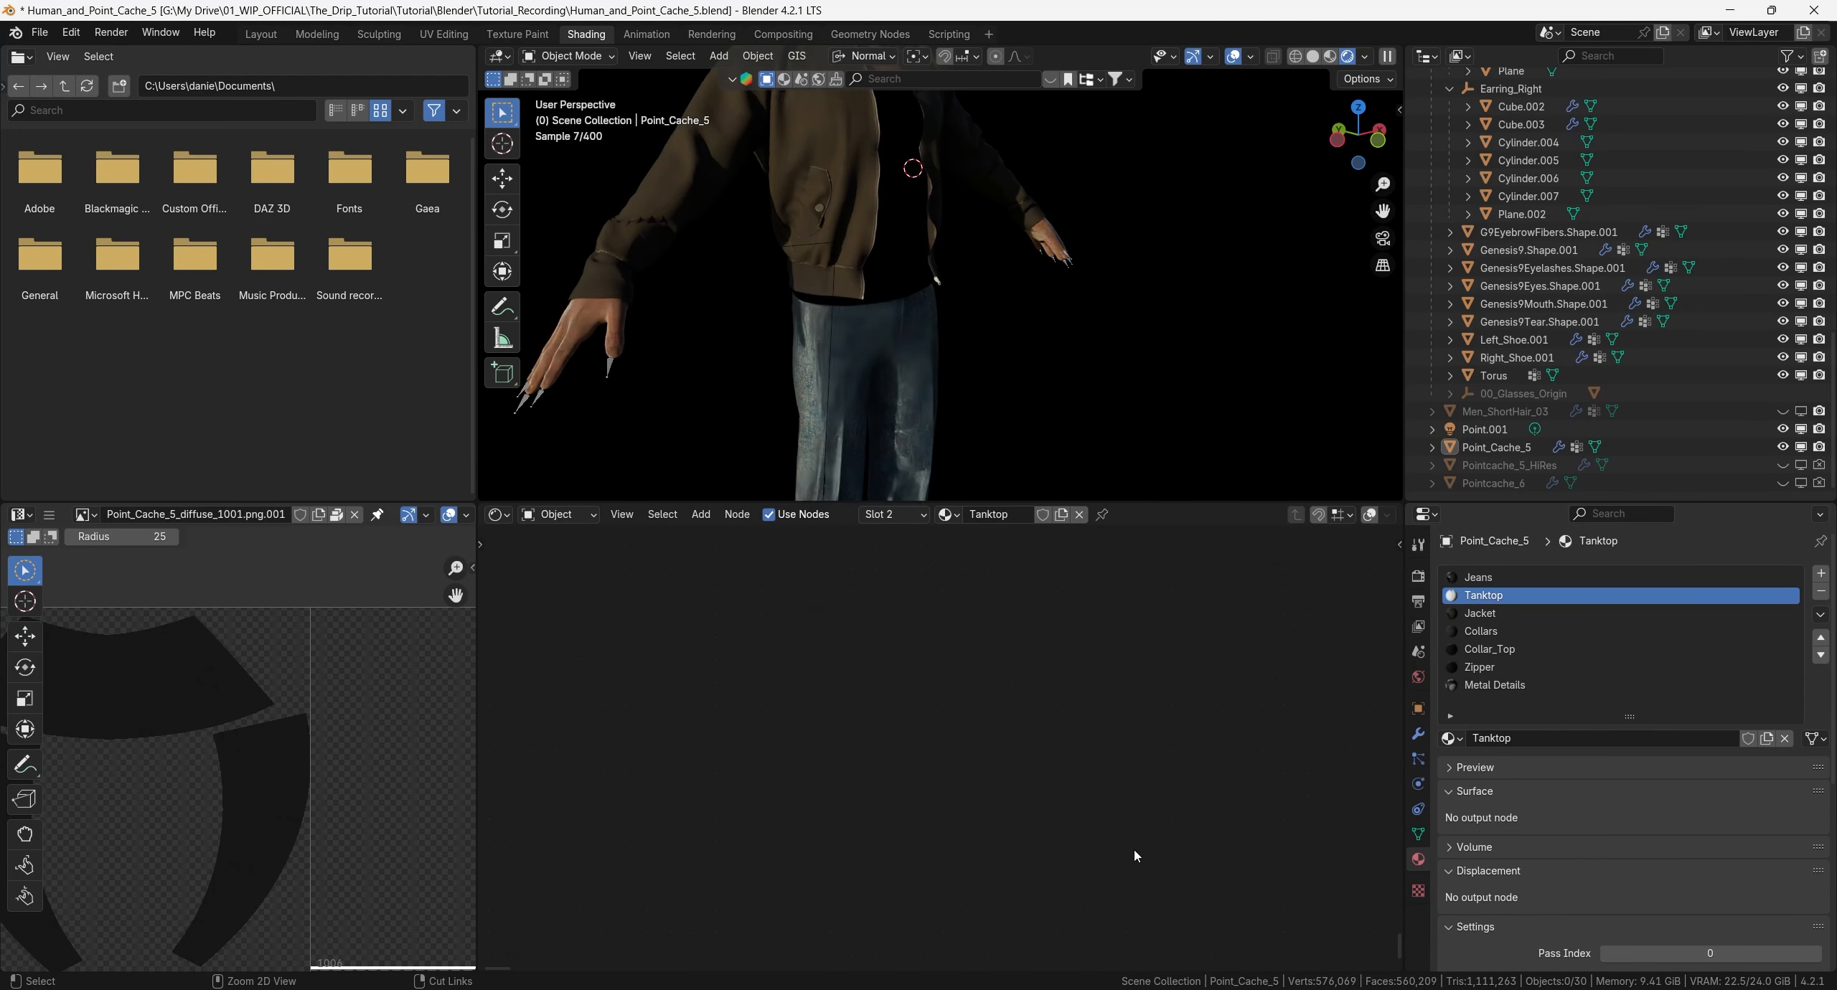
key(ctrl+v)
Replace all nodes of the Jacket material with the copied Jeans node setup.
click(1479, 612)
drag(761, 599, 1162, 766)
key(Delete)
key(ctrl+v)
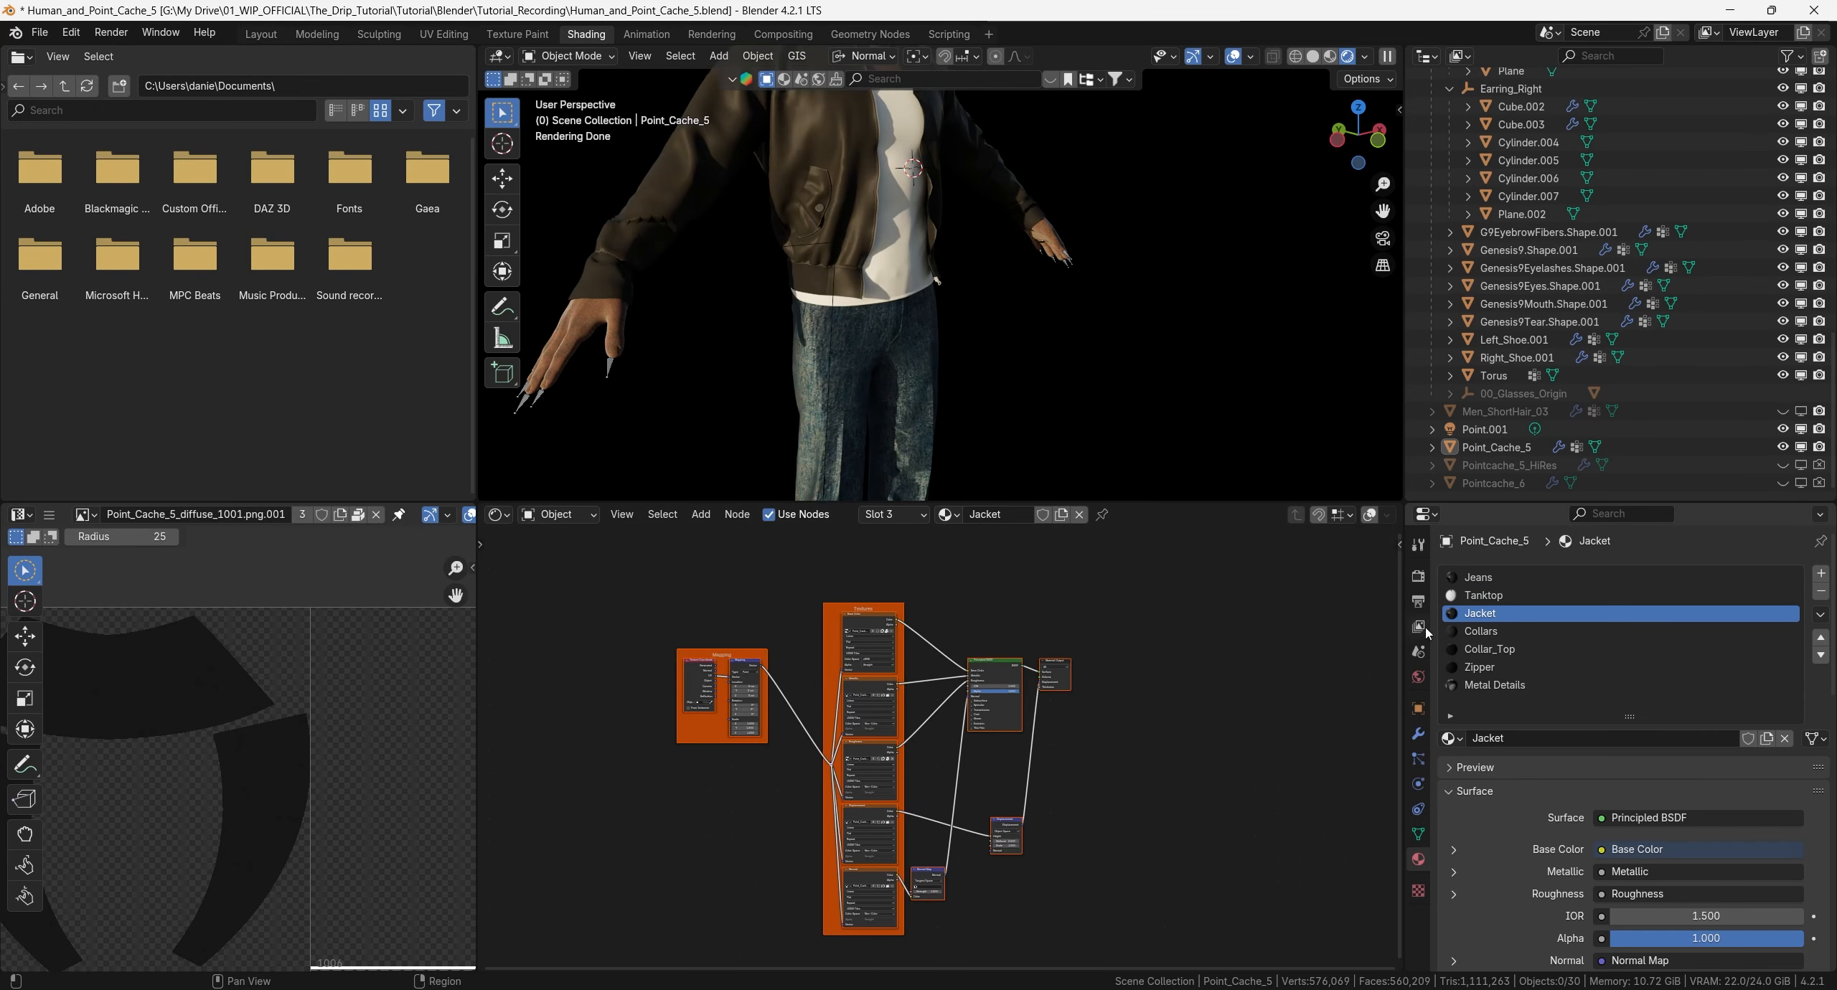
Replace the nodes of the Collars, Collar_Top, Zipper and Metal Details materials with the copied Jeans node setup.
click(1549, 630)
key(ctrl+v)
click(1549, 649)
click(1550, 666)
key(Delete)
key(ctrl+v)
click(1550, 684)
key(ctrl+v)
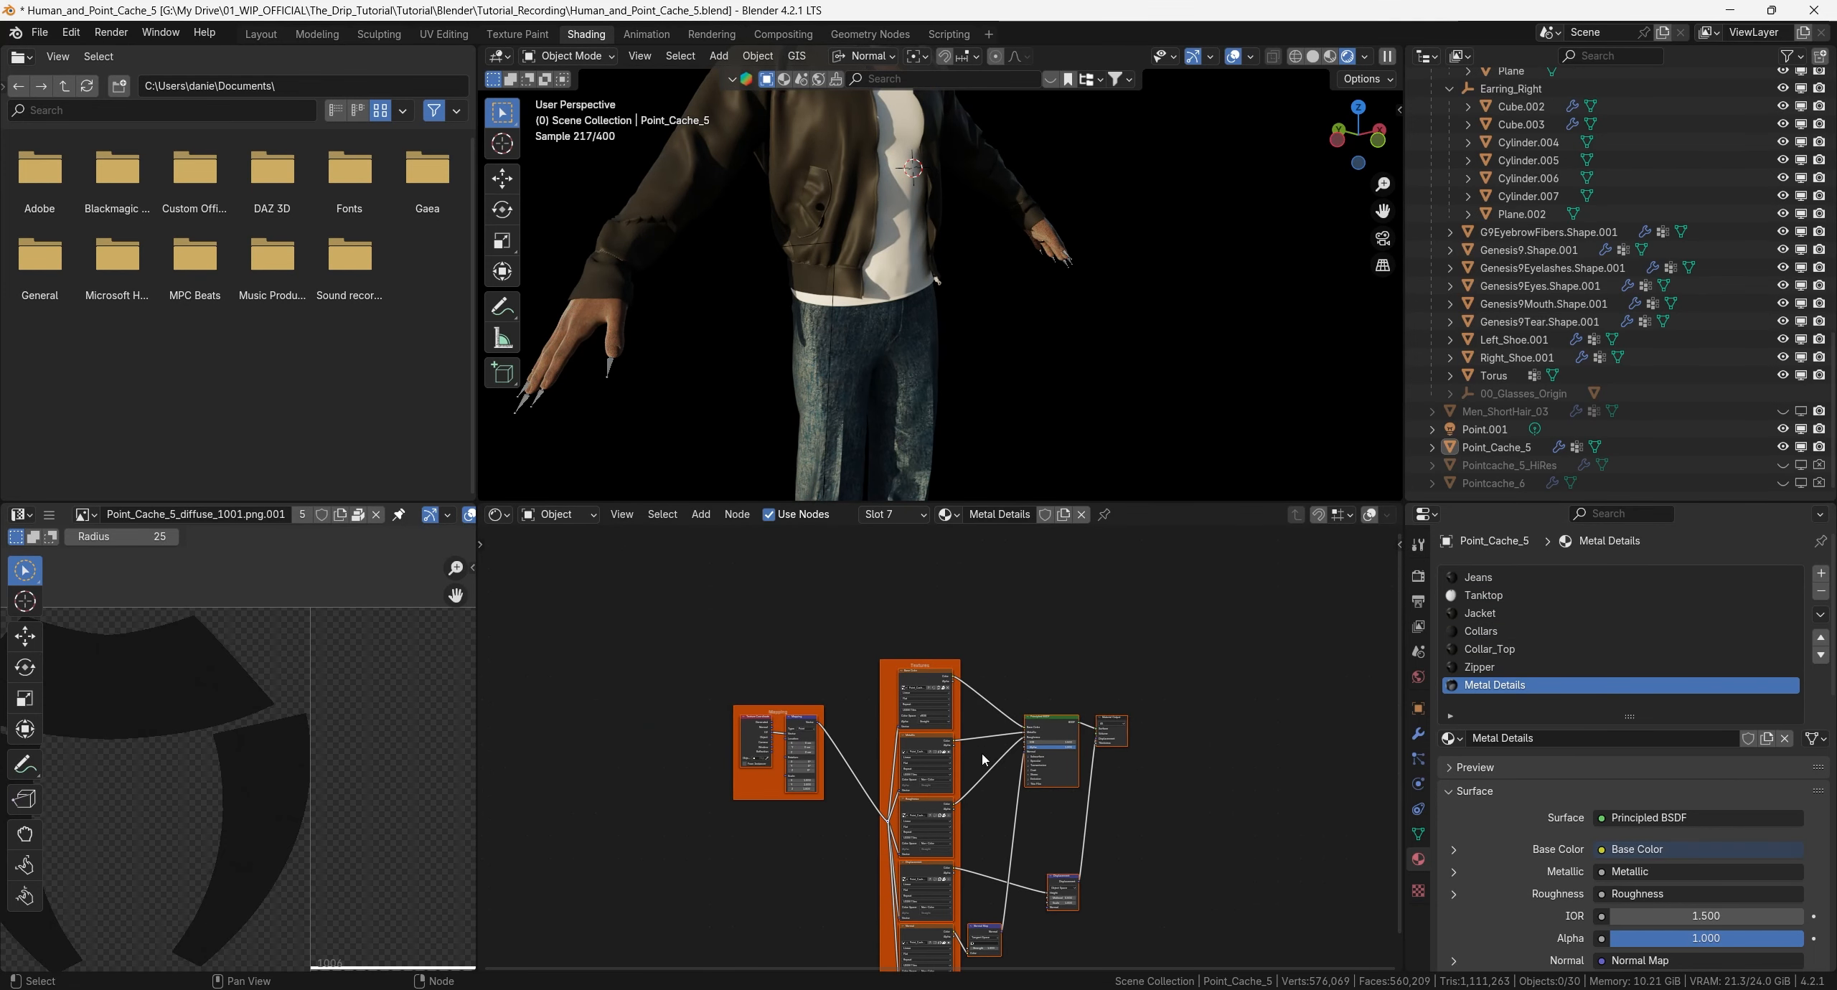
middle_drag(916, 767, 840, 702)
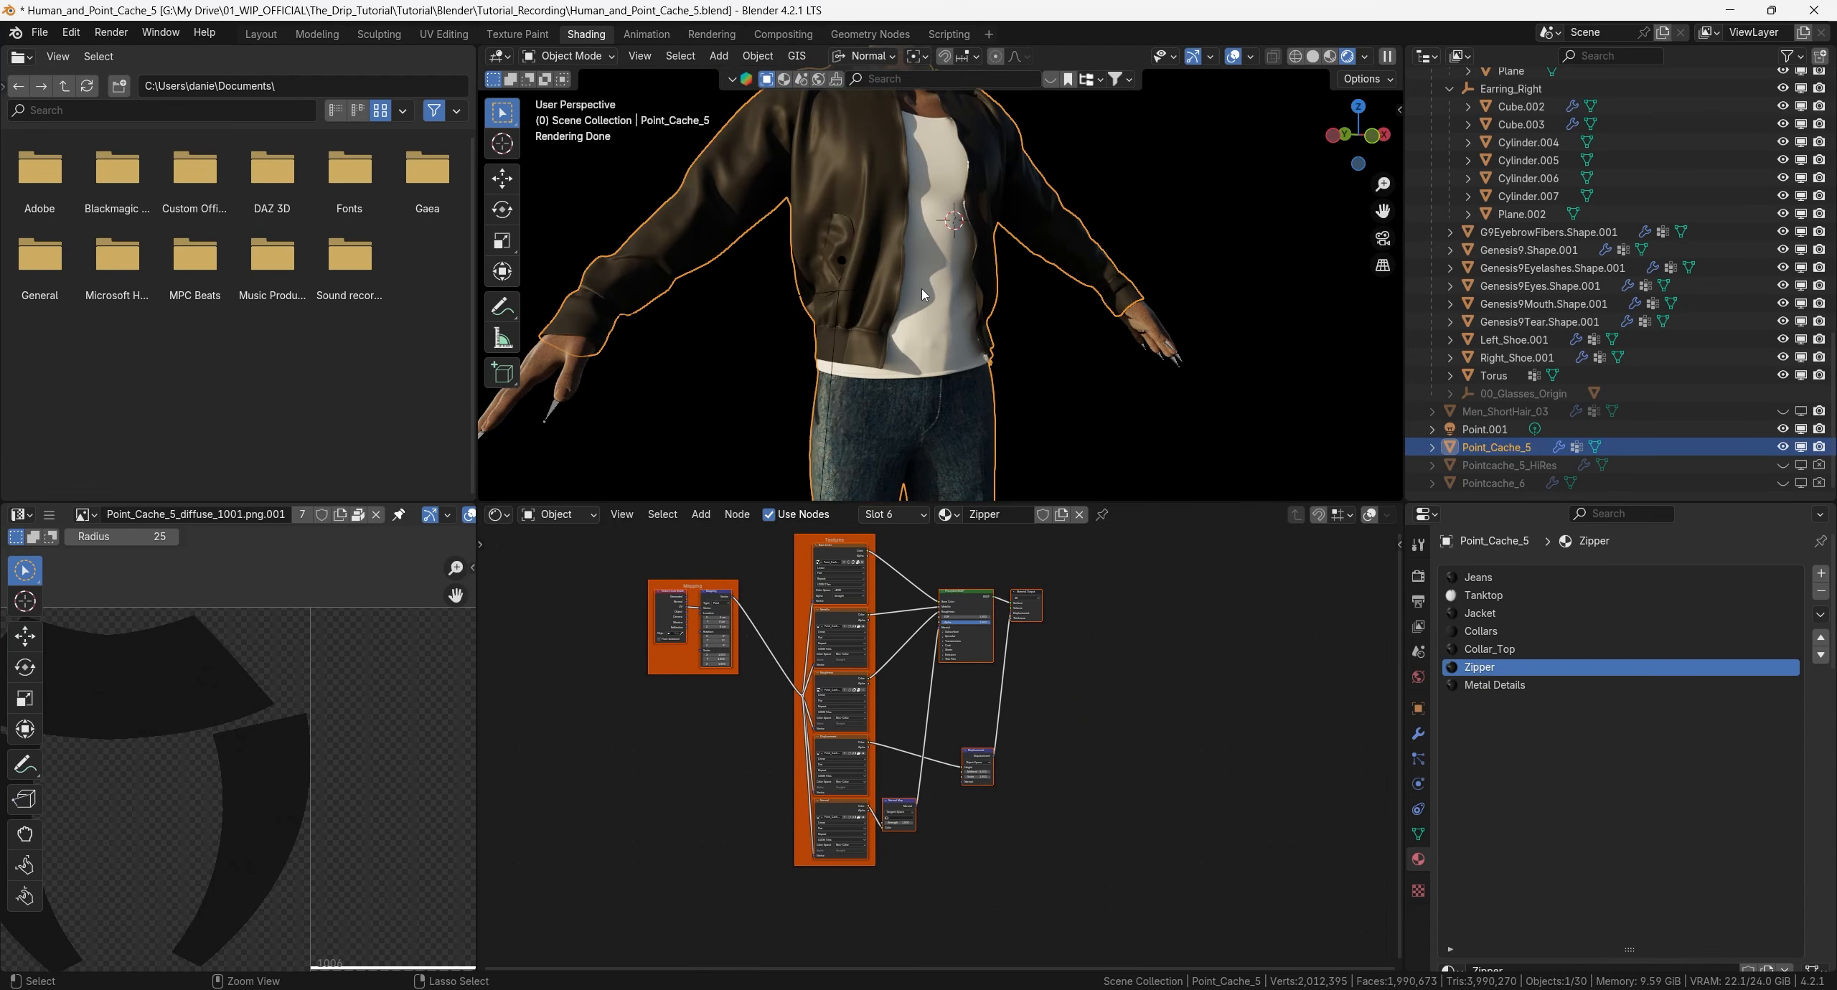
Examine the rendered jacket leather, stitching, zipper and tank top fabric up close in a maximized viewport.
key(ctrl+space)
scroll(810, 456, up, 3)
shift+middle_drag(790, 480, 815, 375)
scroll(796, 438, up, 1)
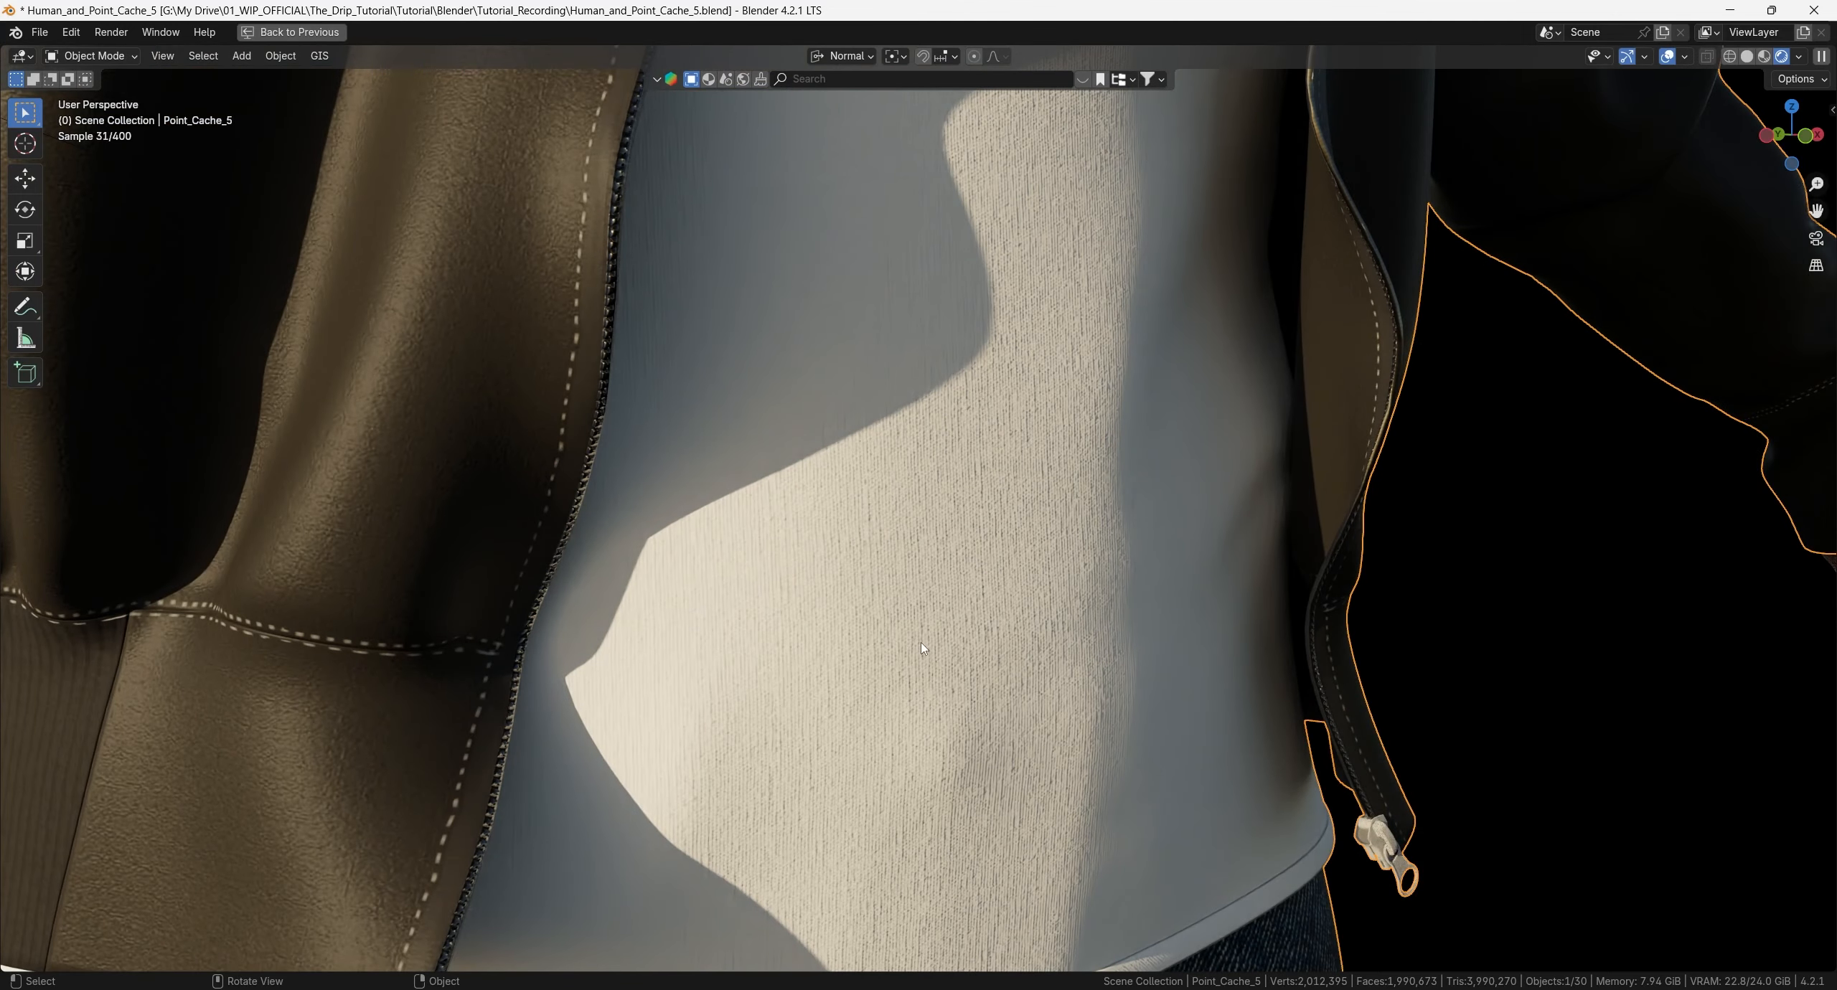
shift+middle_drag(769, 512, 892, 430)
alt+shift+drag(816, 188, 816, 374)
scroll(726, 624, up, 3)
alt+drag(726, 624, 774, 586)
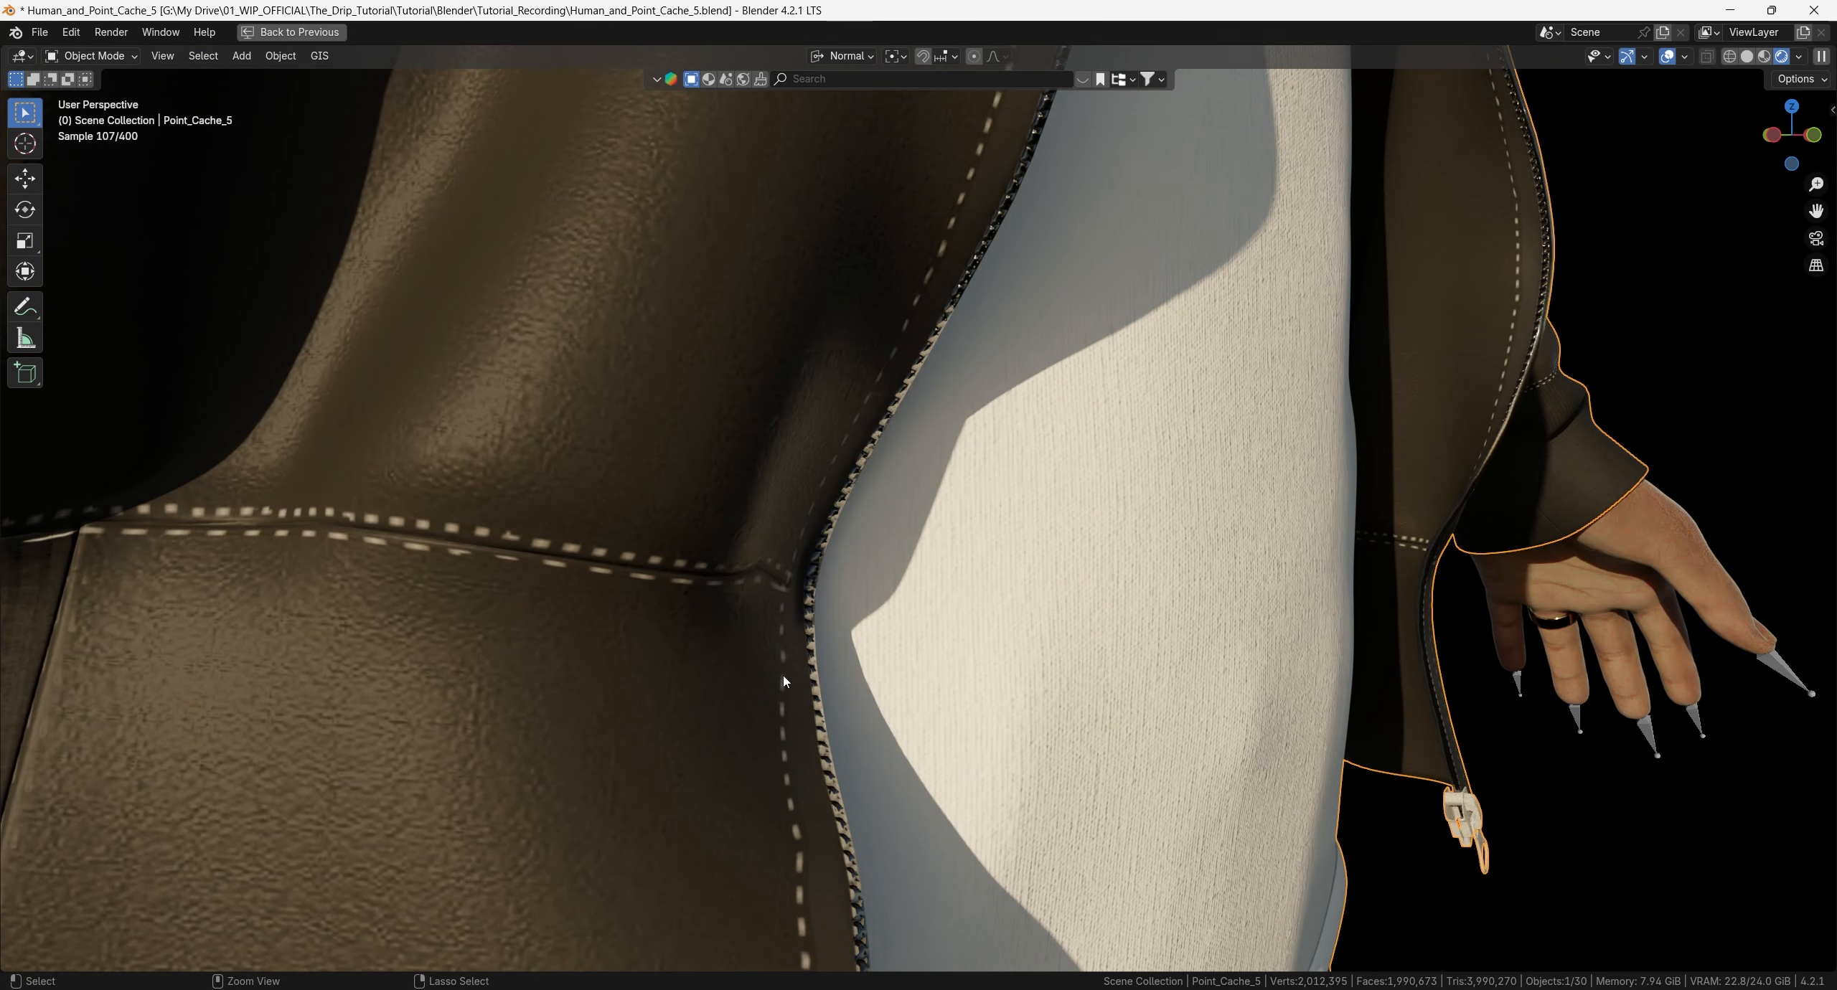
key(ctrl+alt+space)
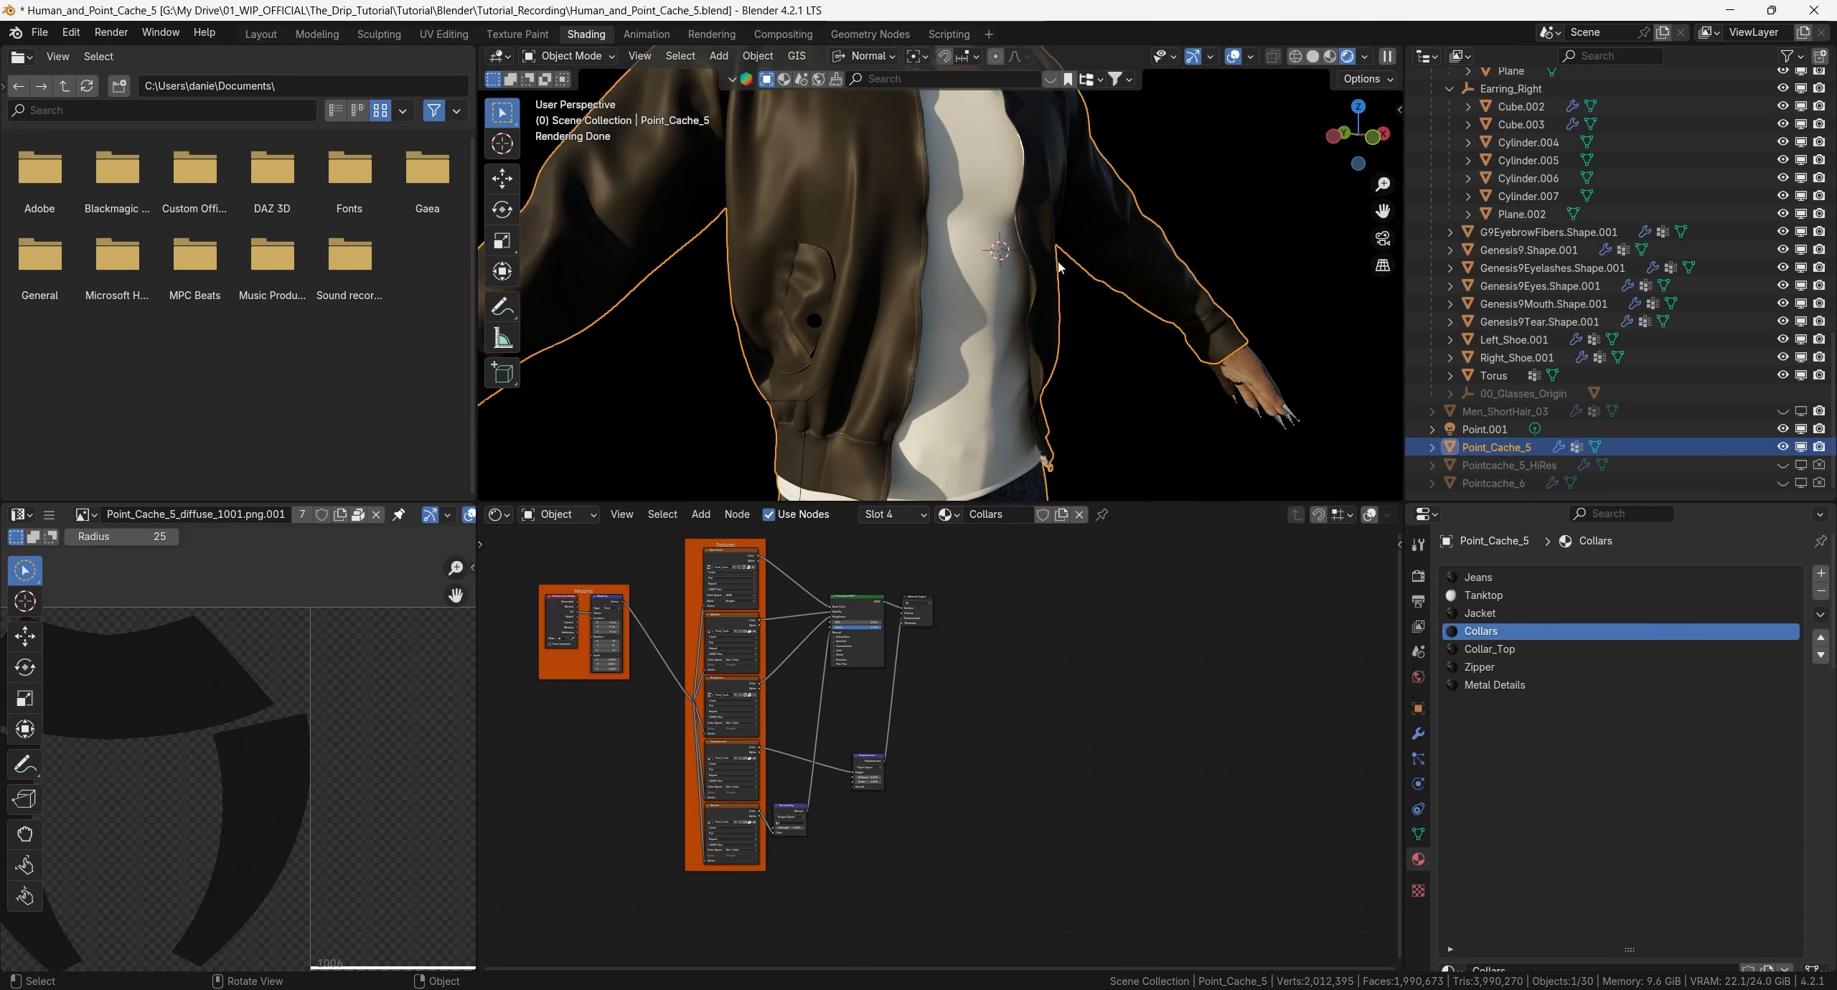
Make the Jacket material slot active and frame the jacket's stitching beside the zipper in the viewport.
click(1484, 613)
click(1485, 595)
click(1487, 581)
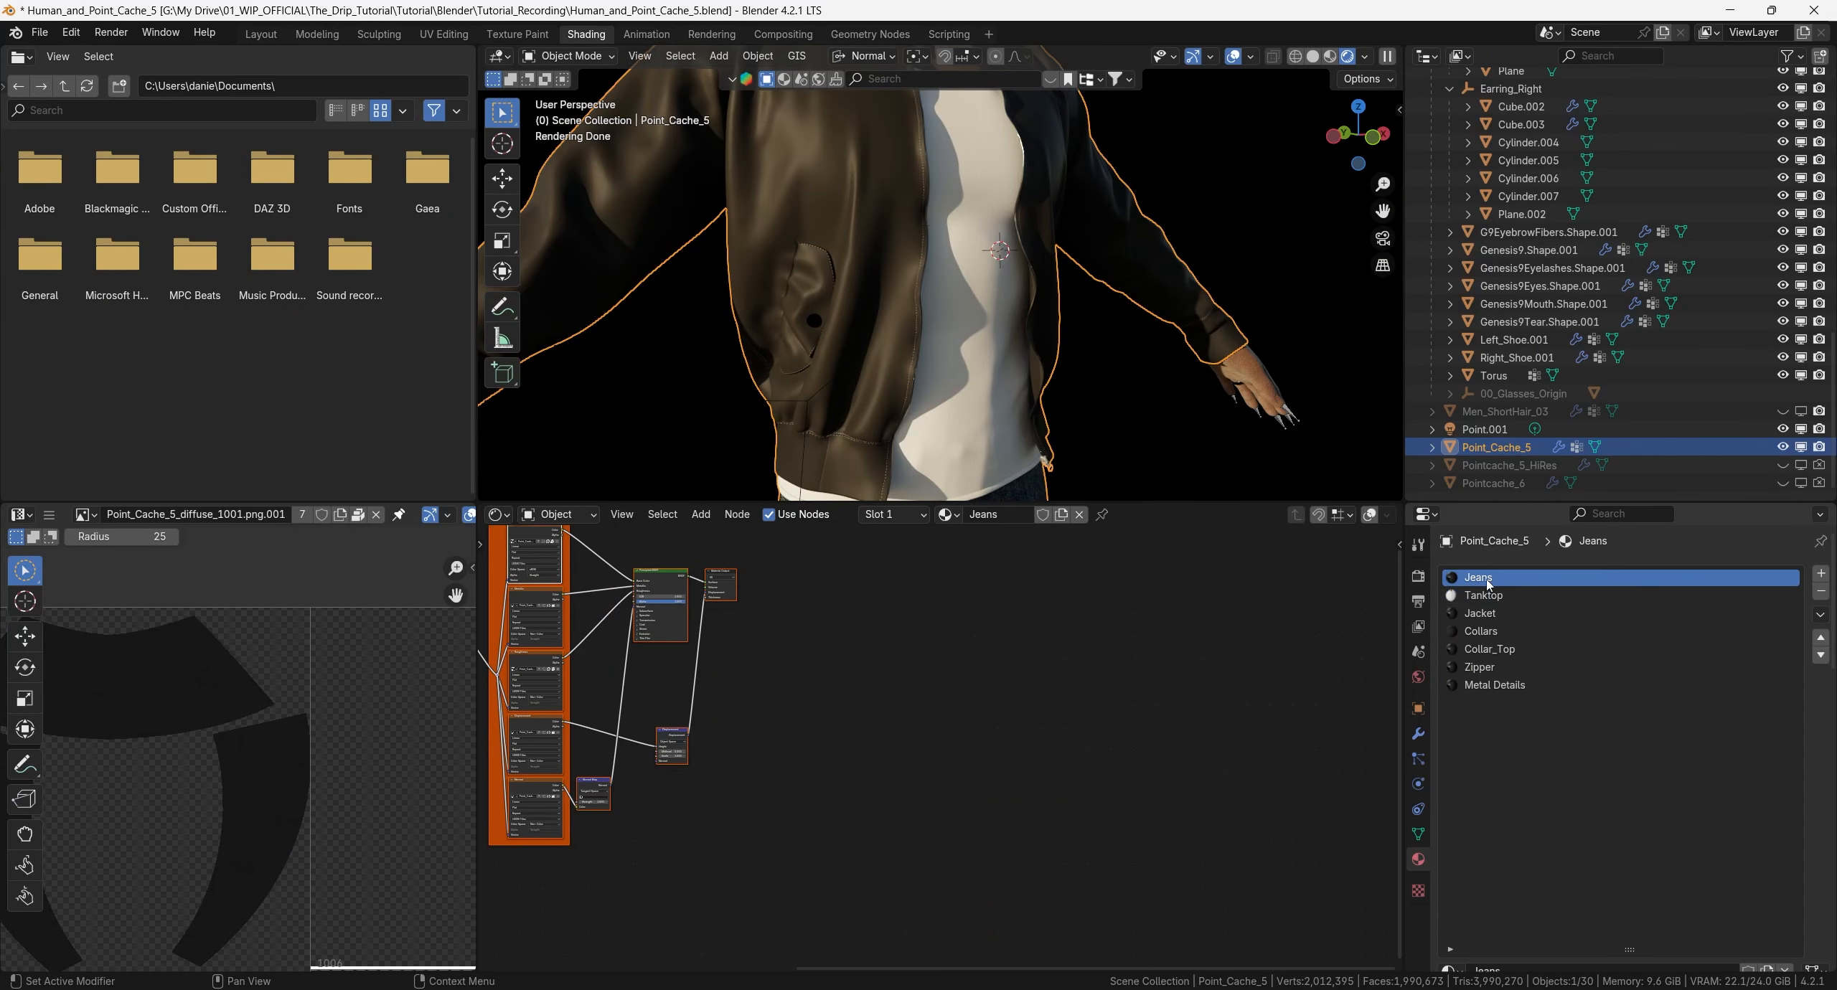
click(1492, 631)
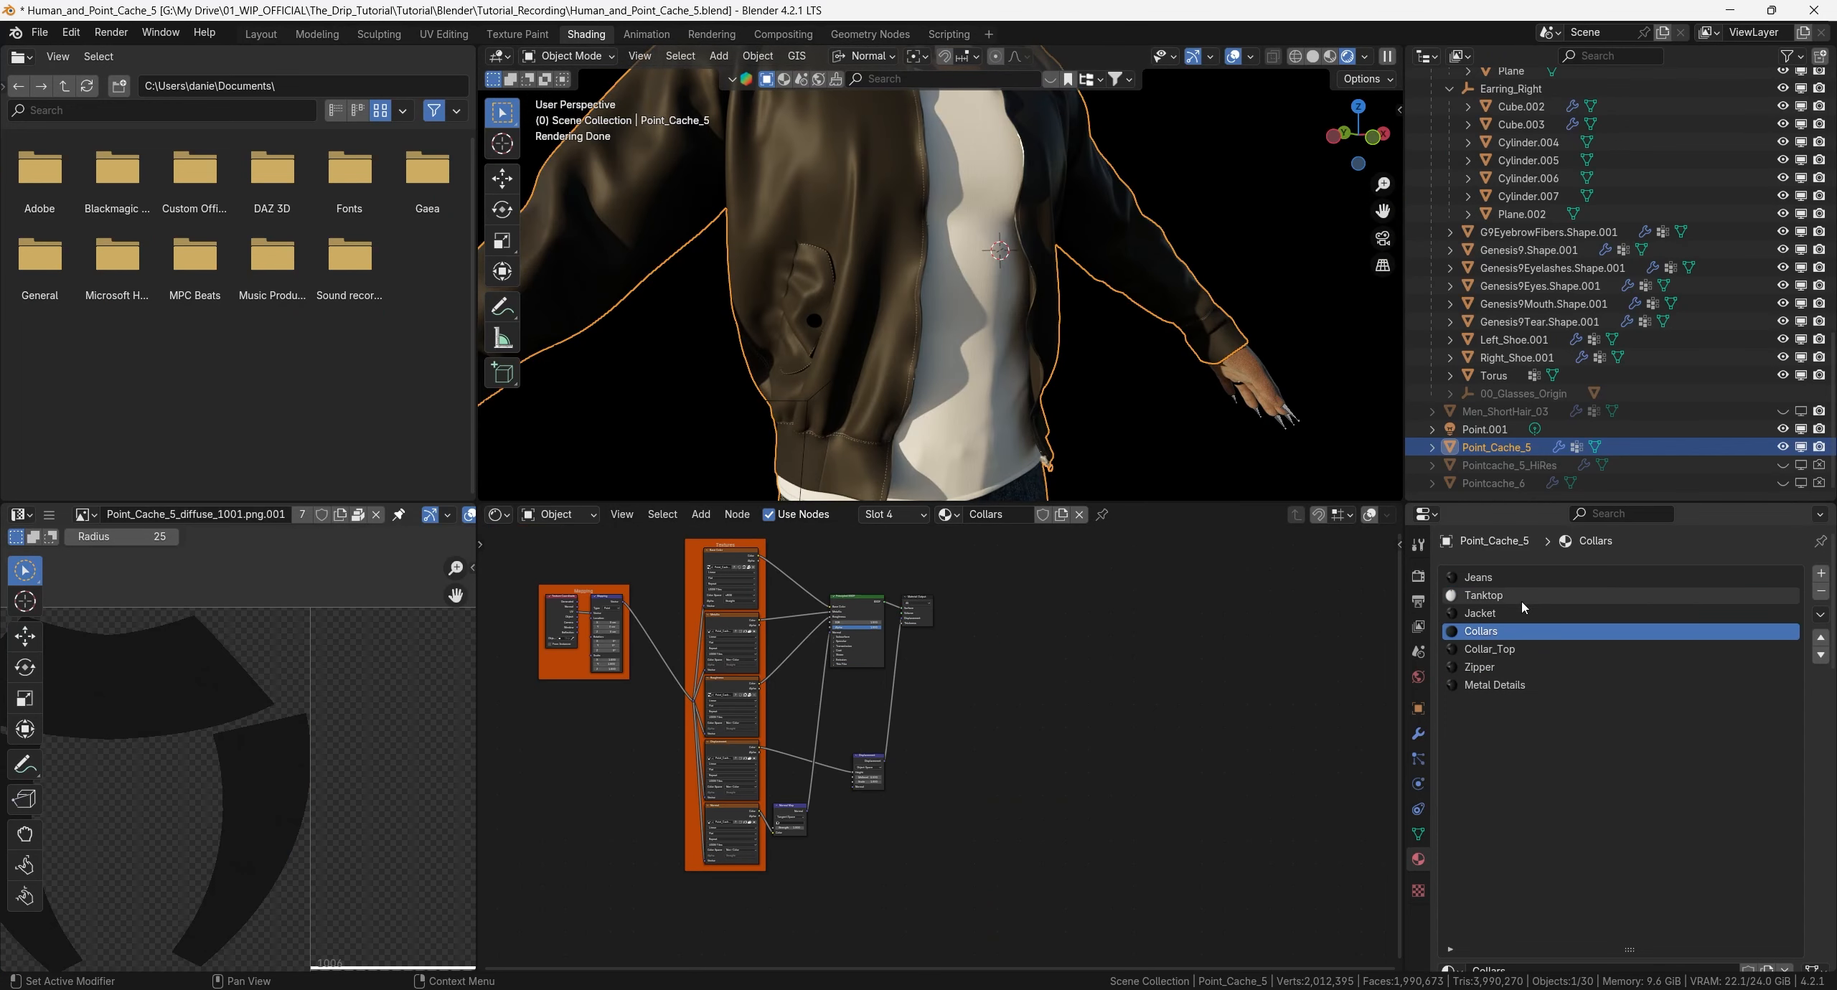
click(1514, 613)
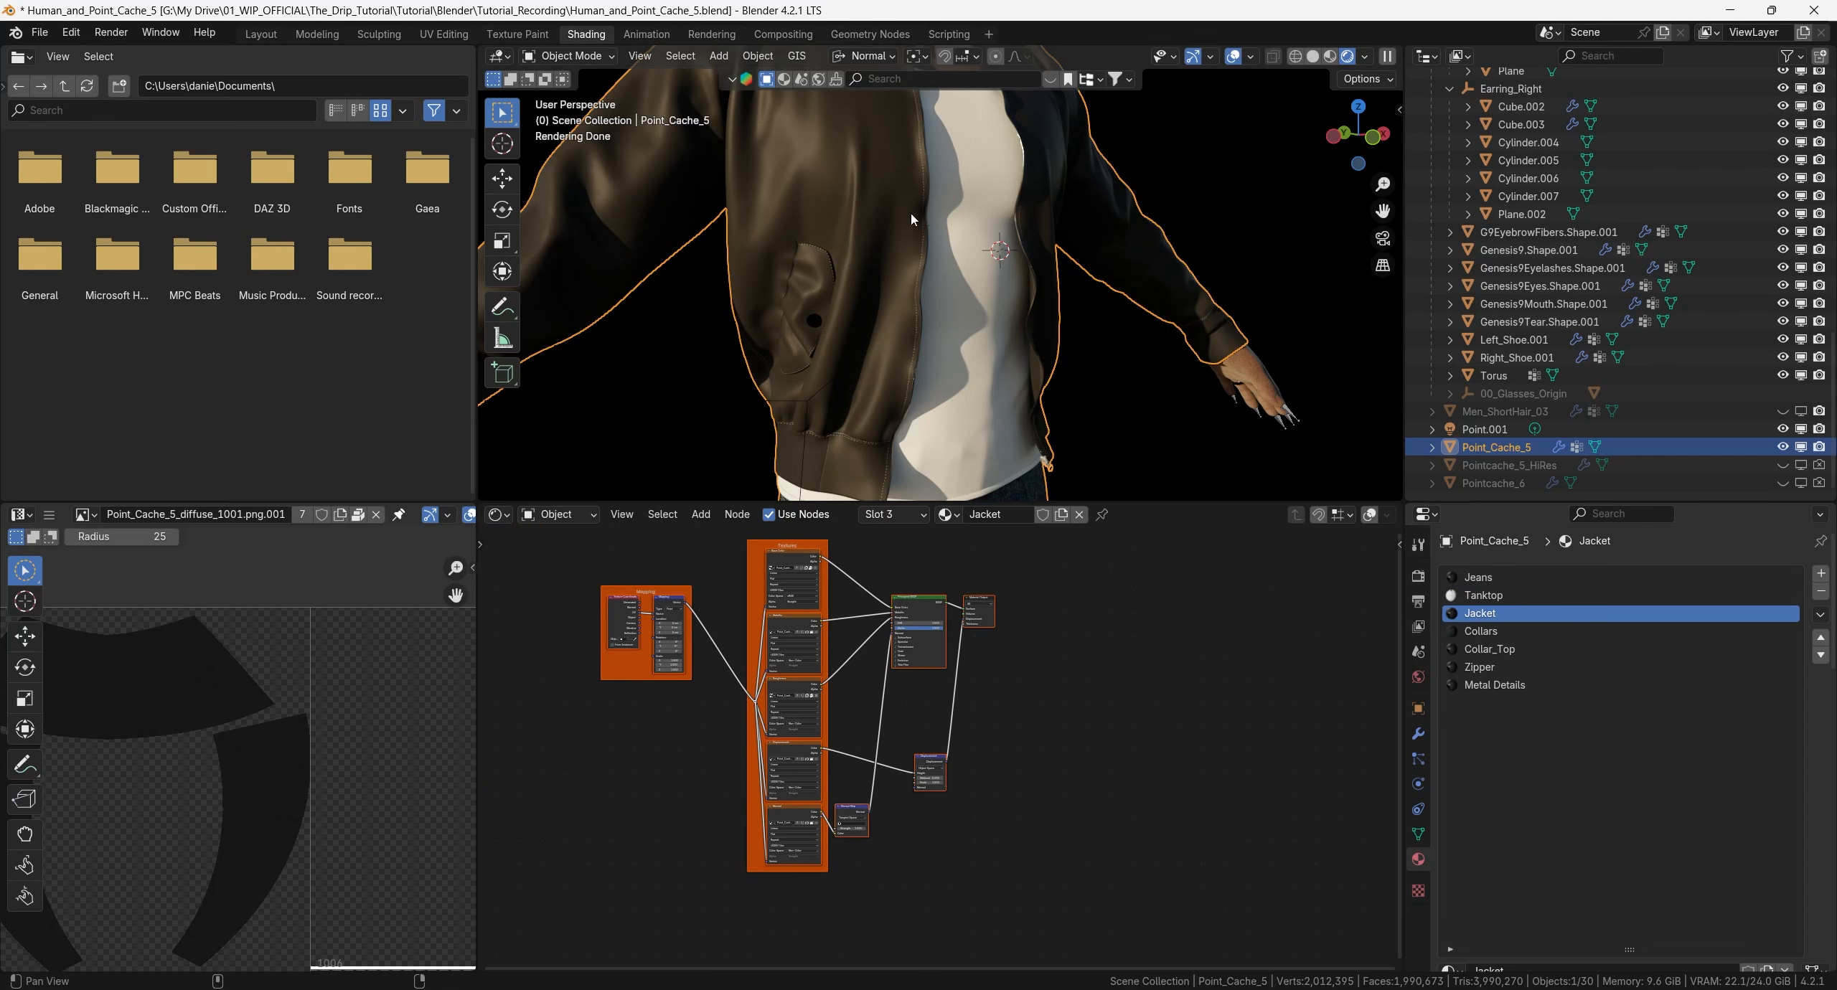
shift+middle_drag(912, 219, 924, 376)
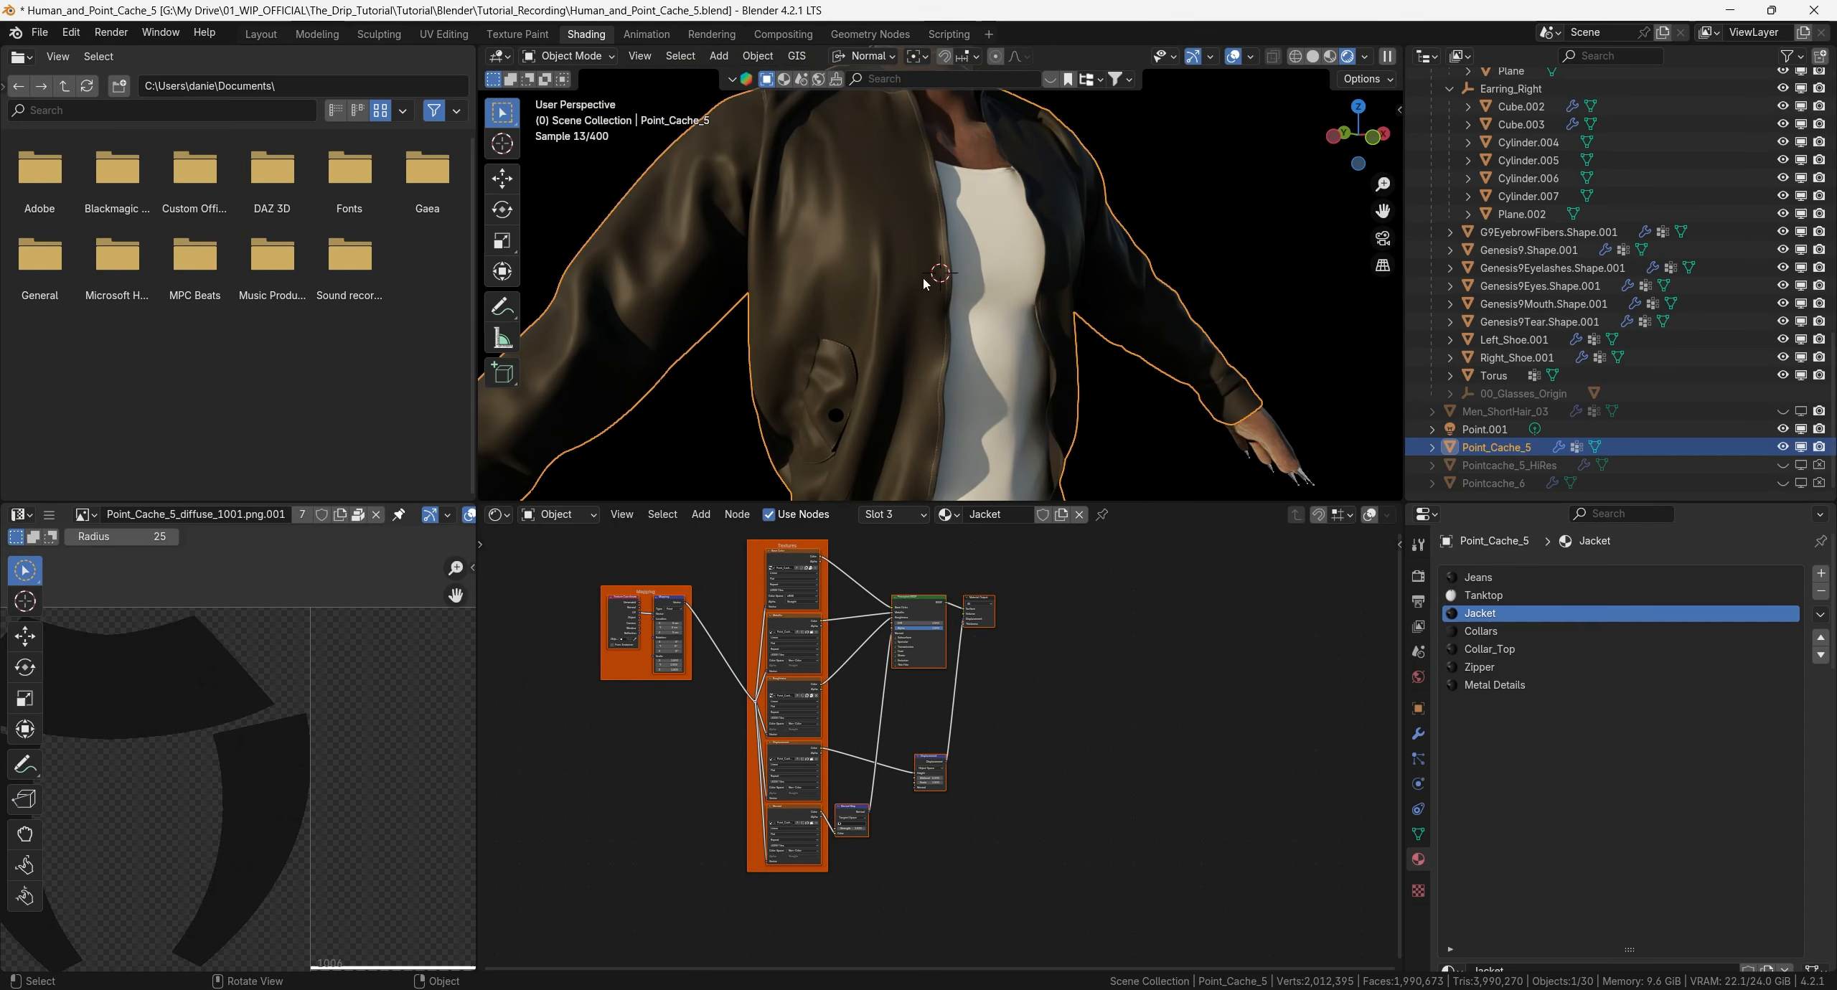
scroll(924, 285, up, 10)
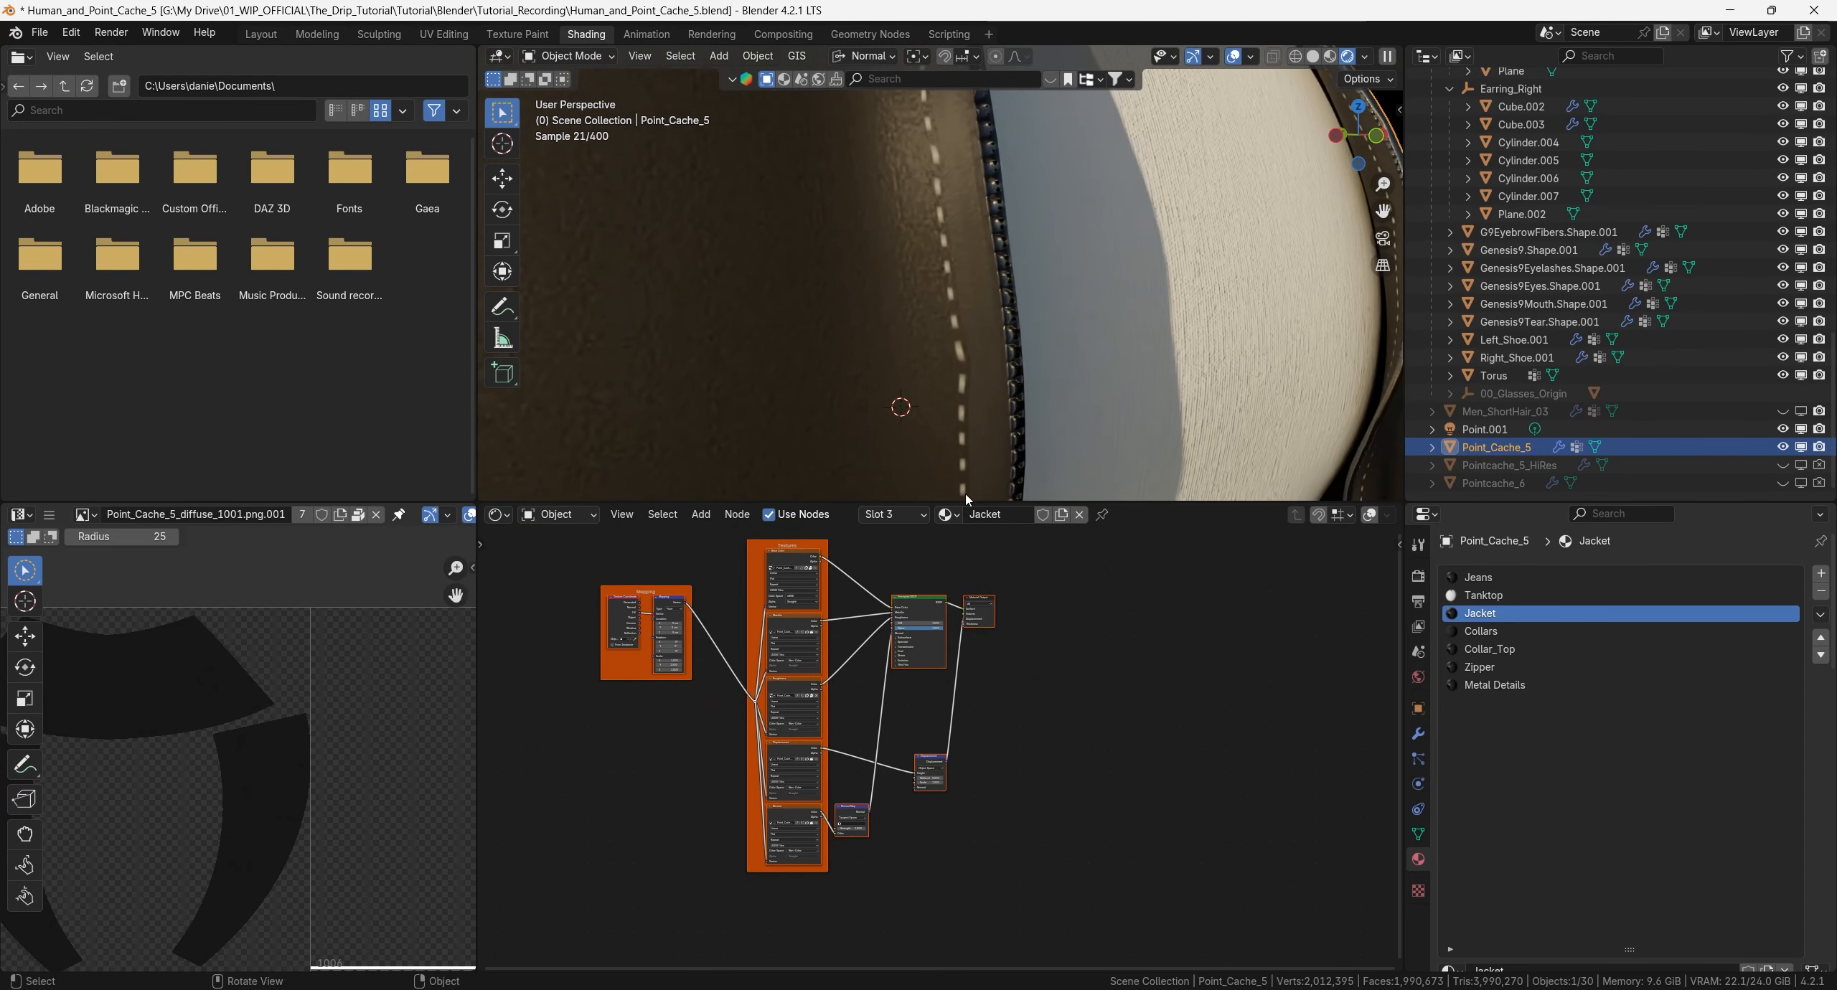
scroll(894, 758, up, 2)
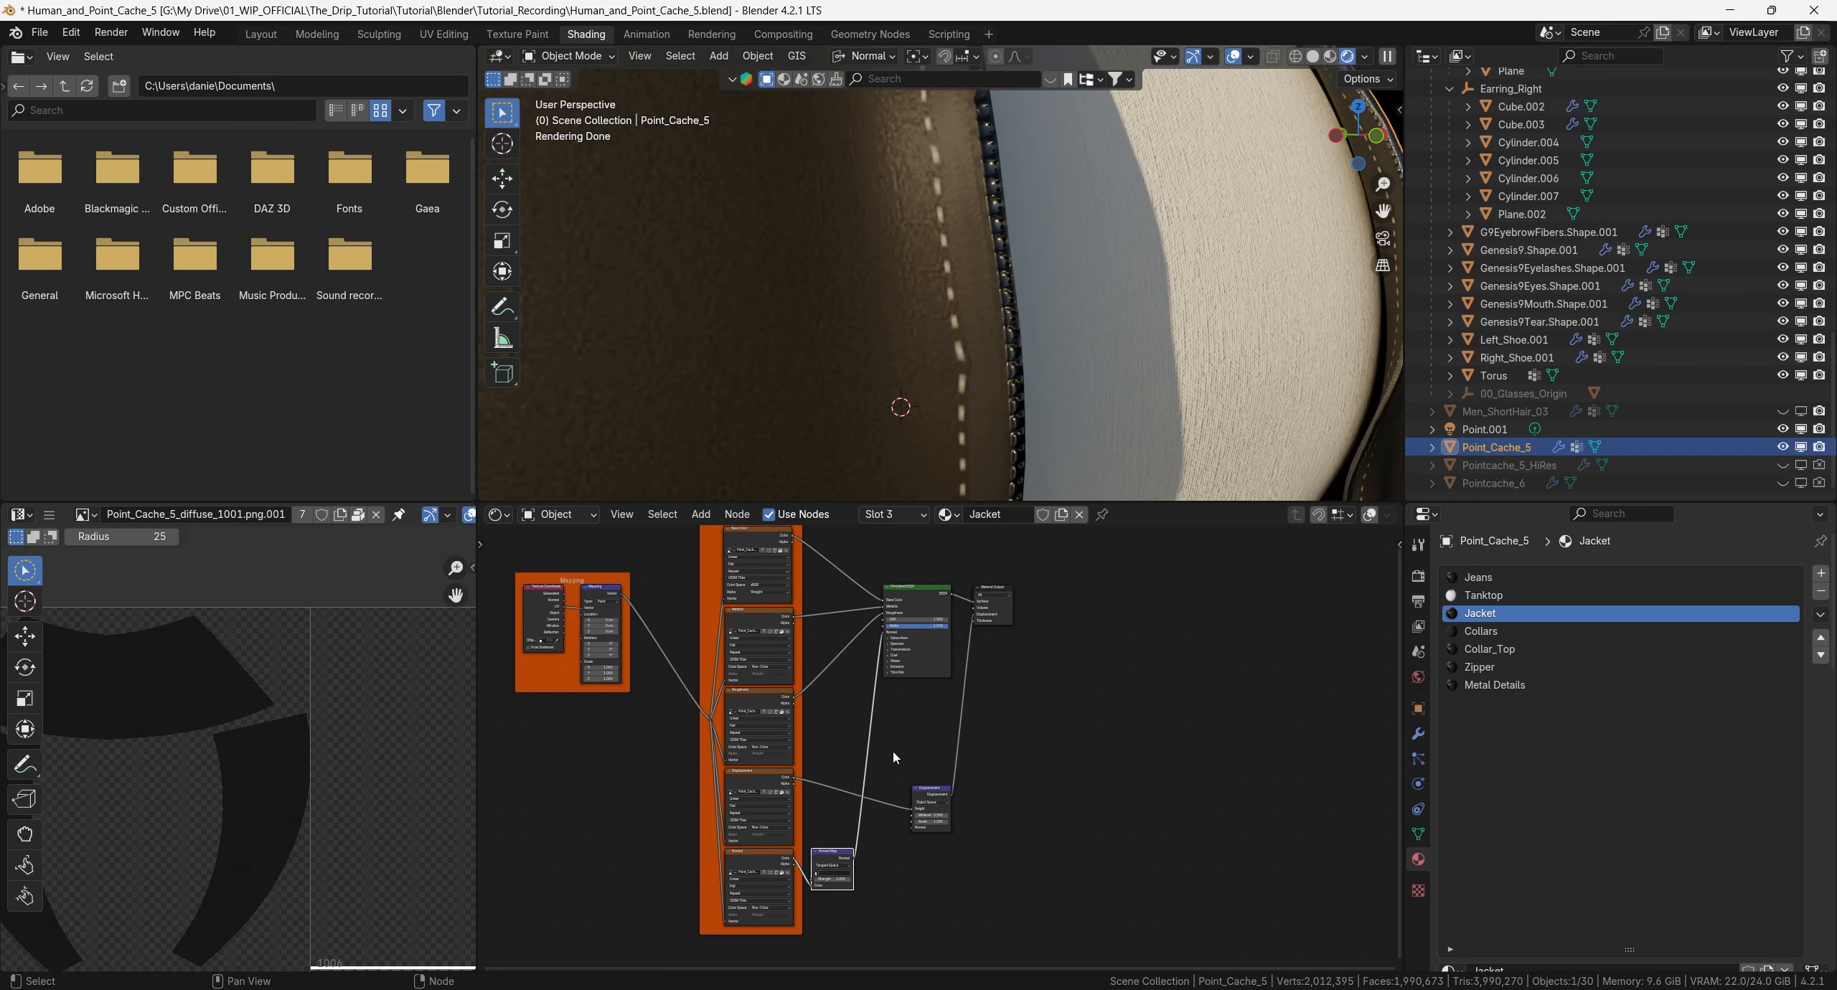
Add an Image Texture node to the Jacket material beside the Displacement node.
scroll(893, 757, up, 2)
key(shift+a)
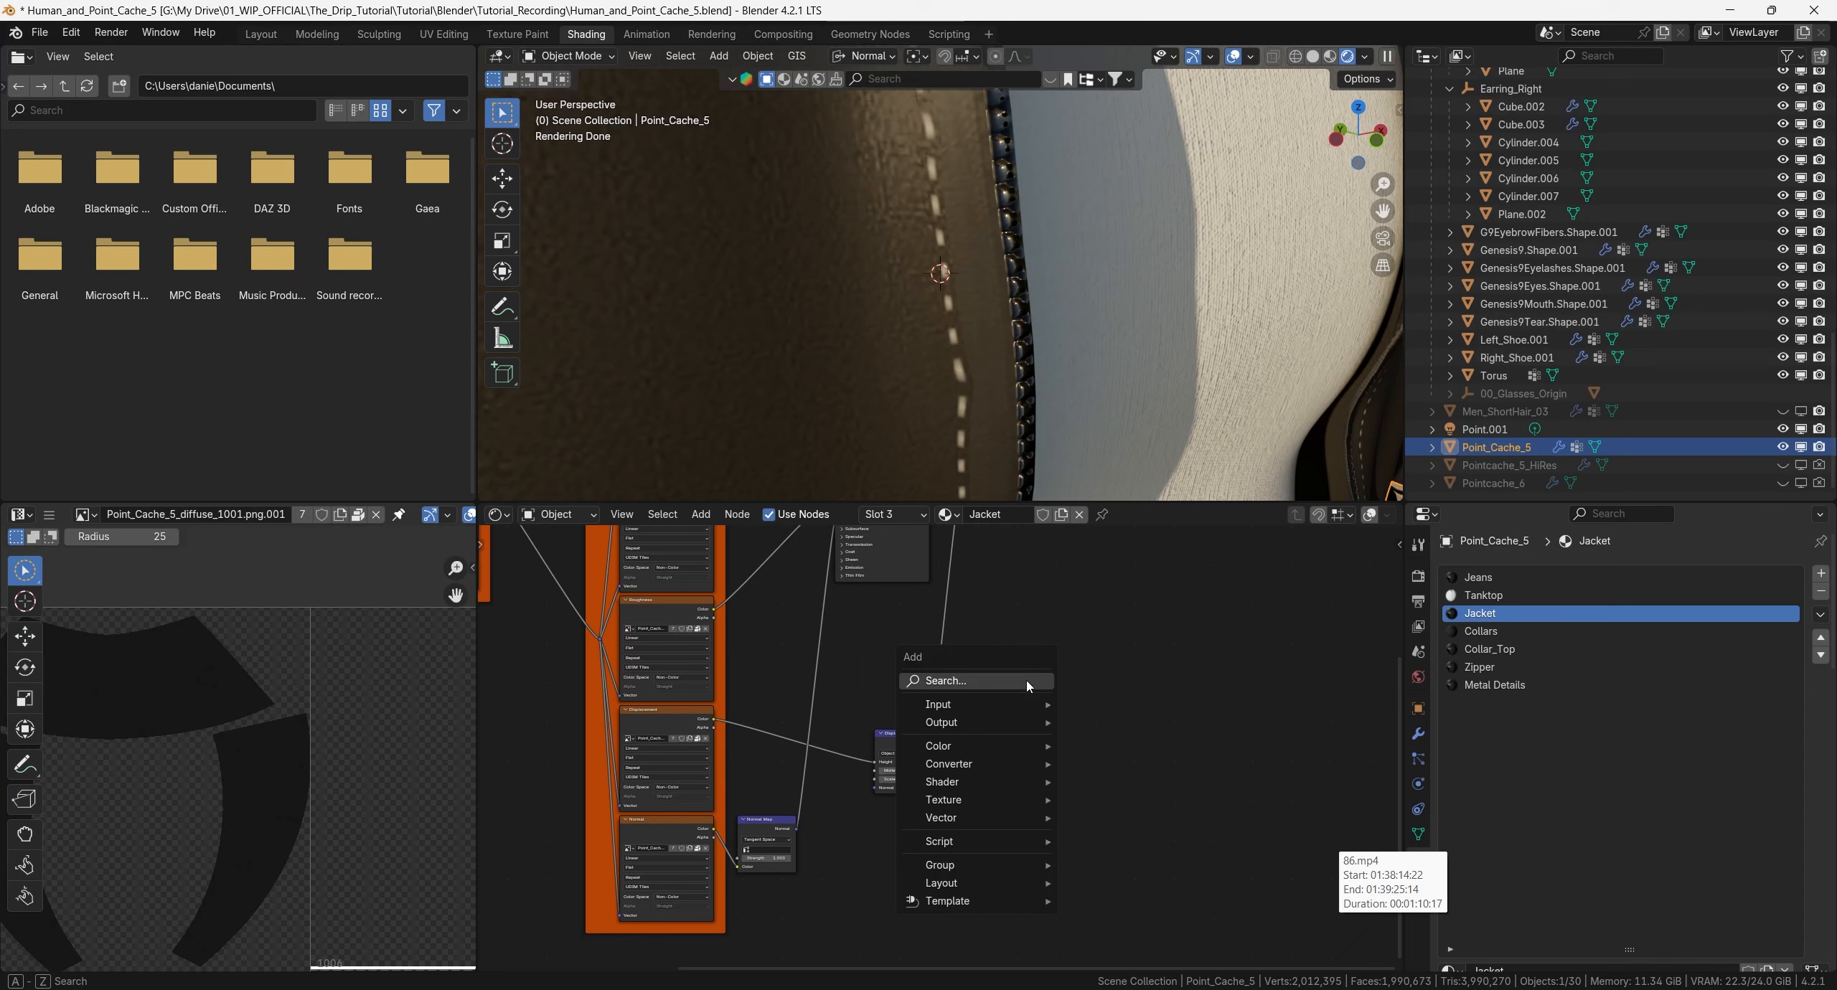
click(1026, 686)
click(1052, 711)
click(1008, 648)
scroll(1105, 667, up, 4)
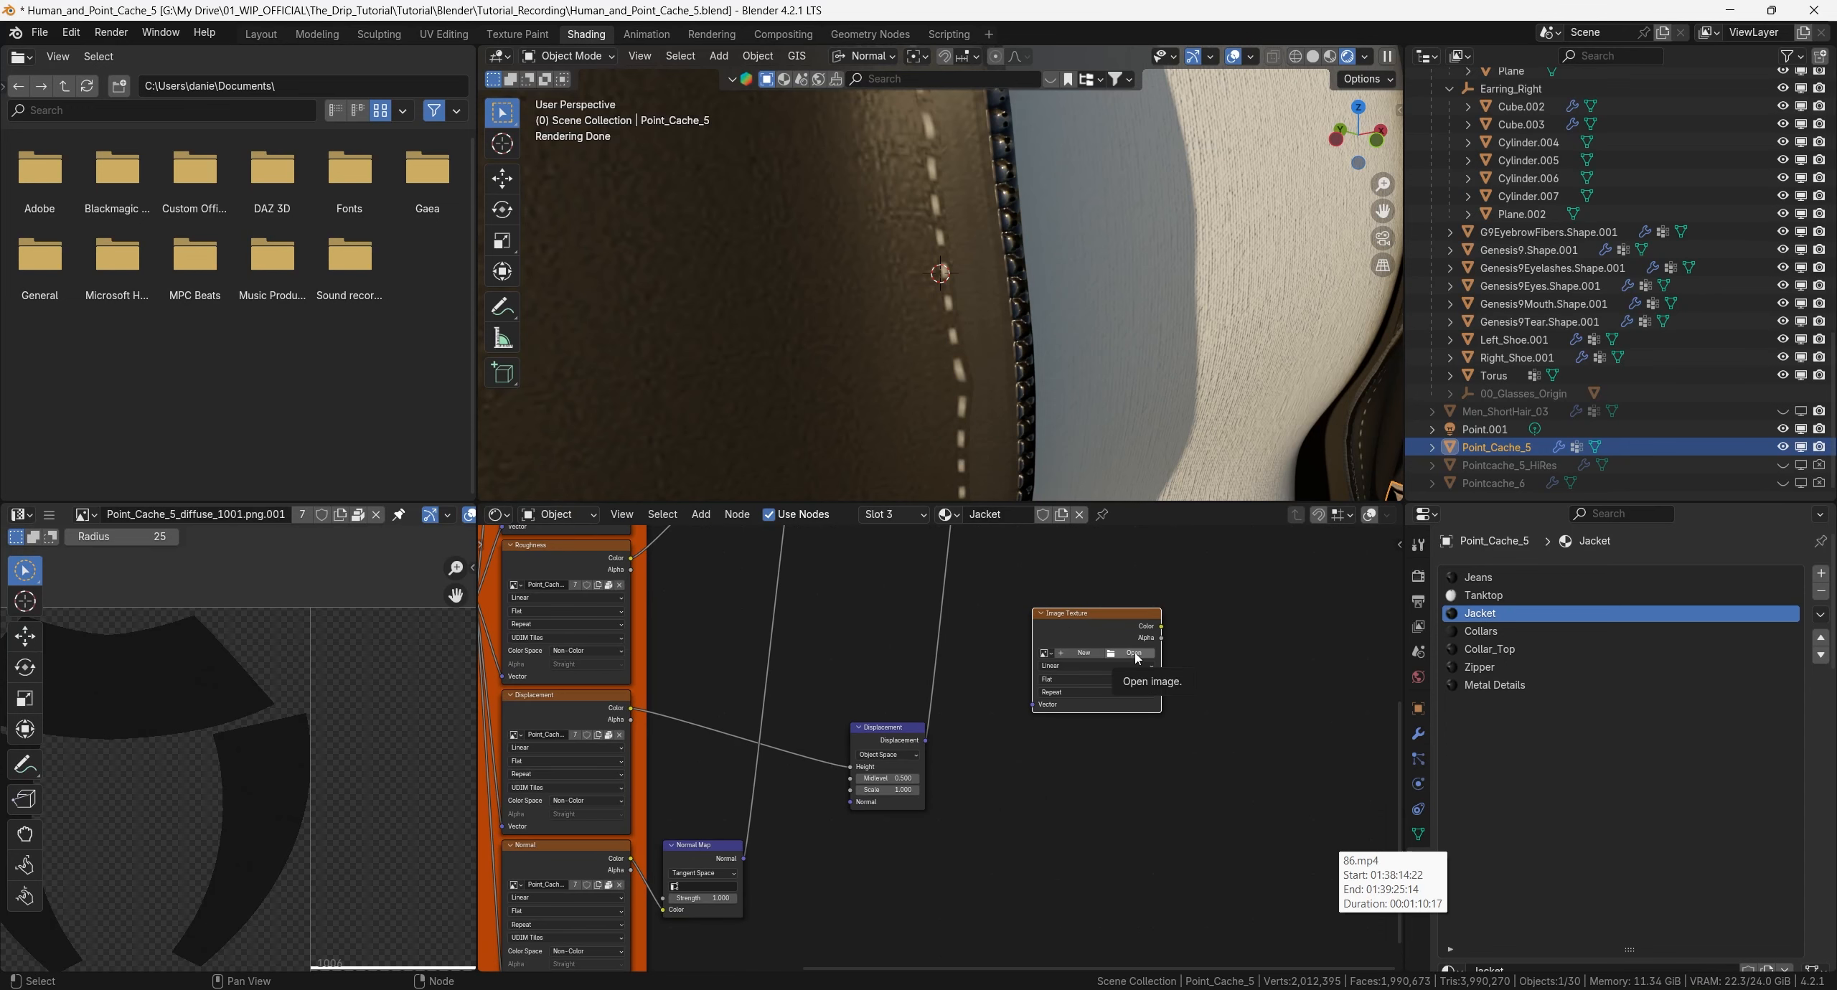
Load the Top_Stitch displacement UDIM images into the new texture node and connect the Mapping node's vector to it.
click(1136, 658)
click(933, 238)
shift+click(933, 336)
click(1119, 821)
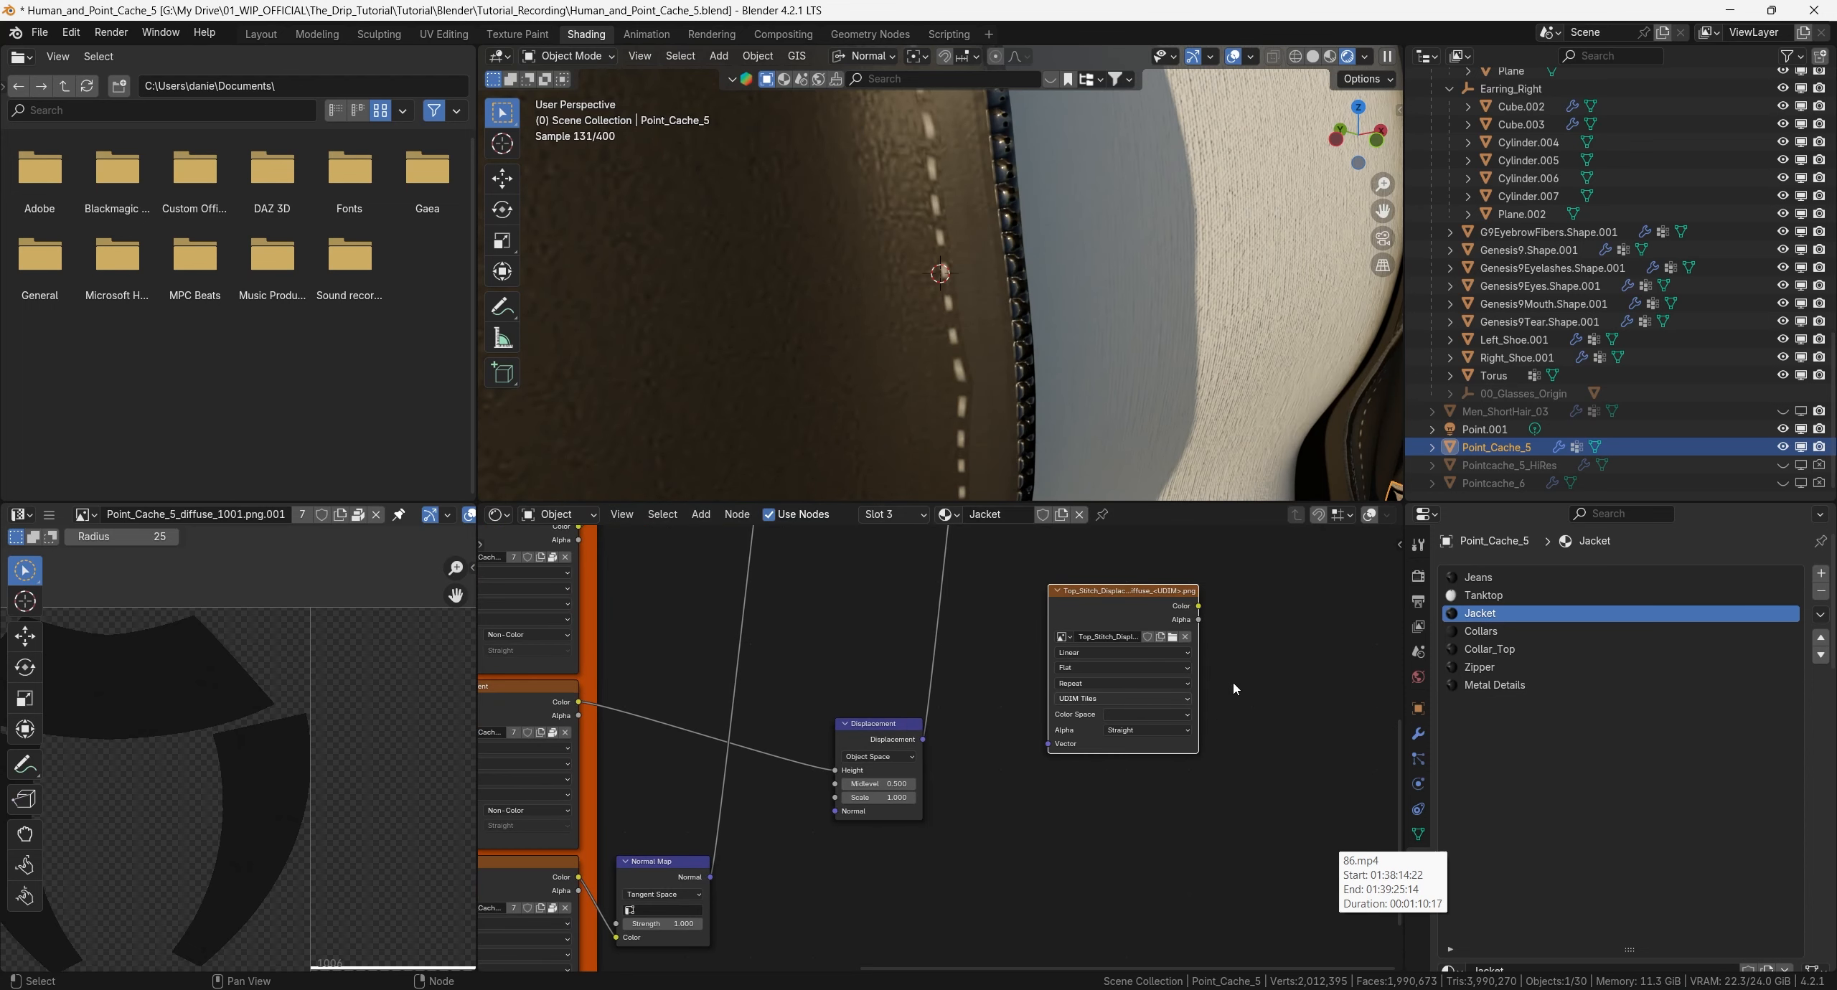
scroll(1261, 686, down, 4)
drag(644, 570, 926, 905)
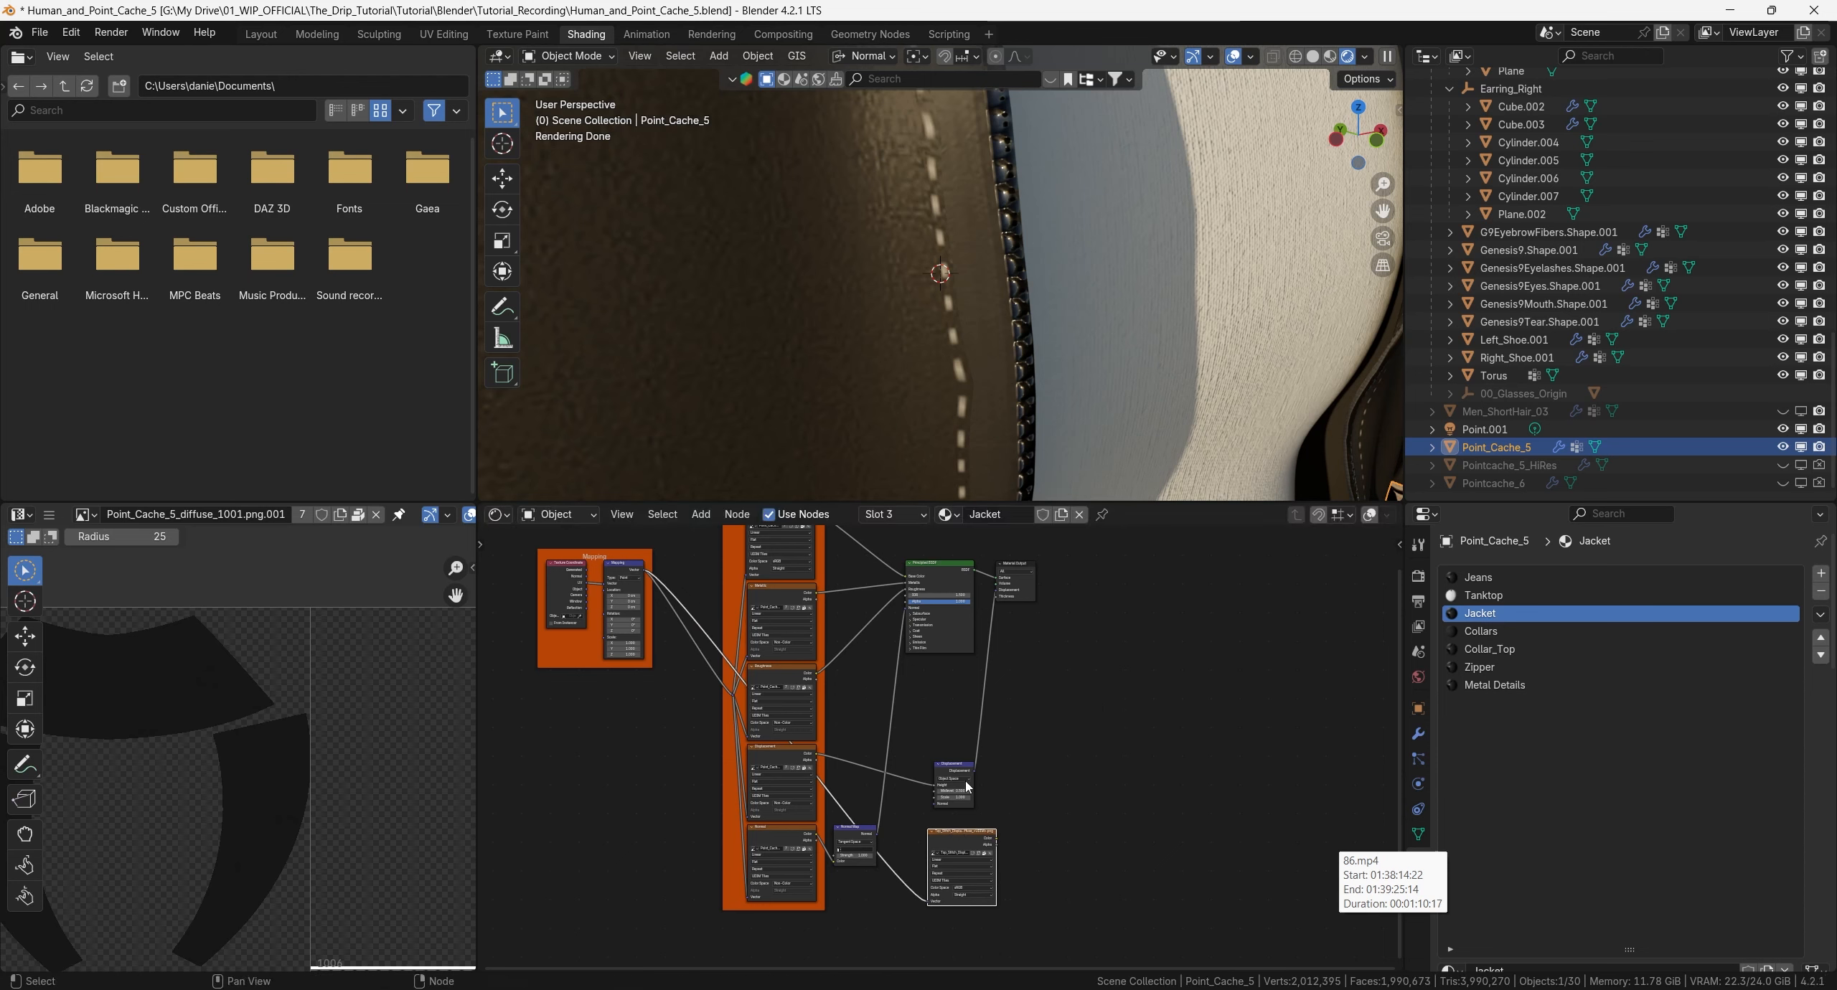
Insert a Mix Color node between the Displacement texture and the Displacement node, connecting the top stitch texture's Color to input B.
scroll(962, 770, up, 3)
drag(840, 760, 947, 746)
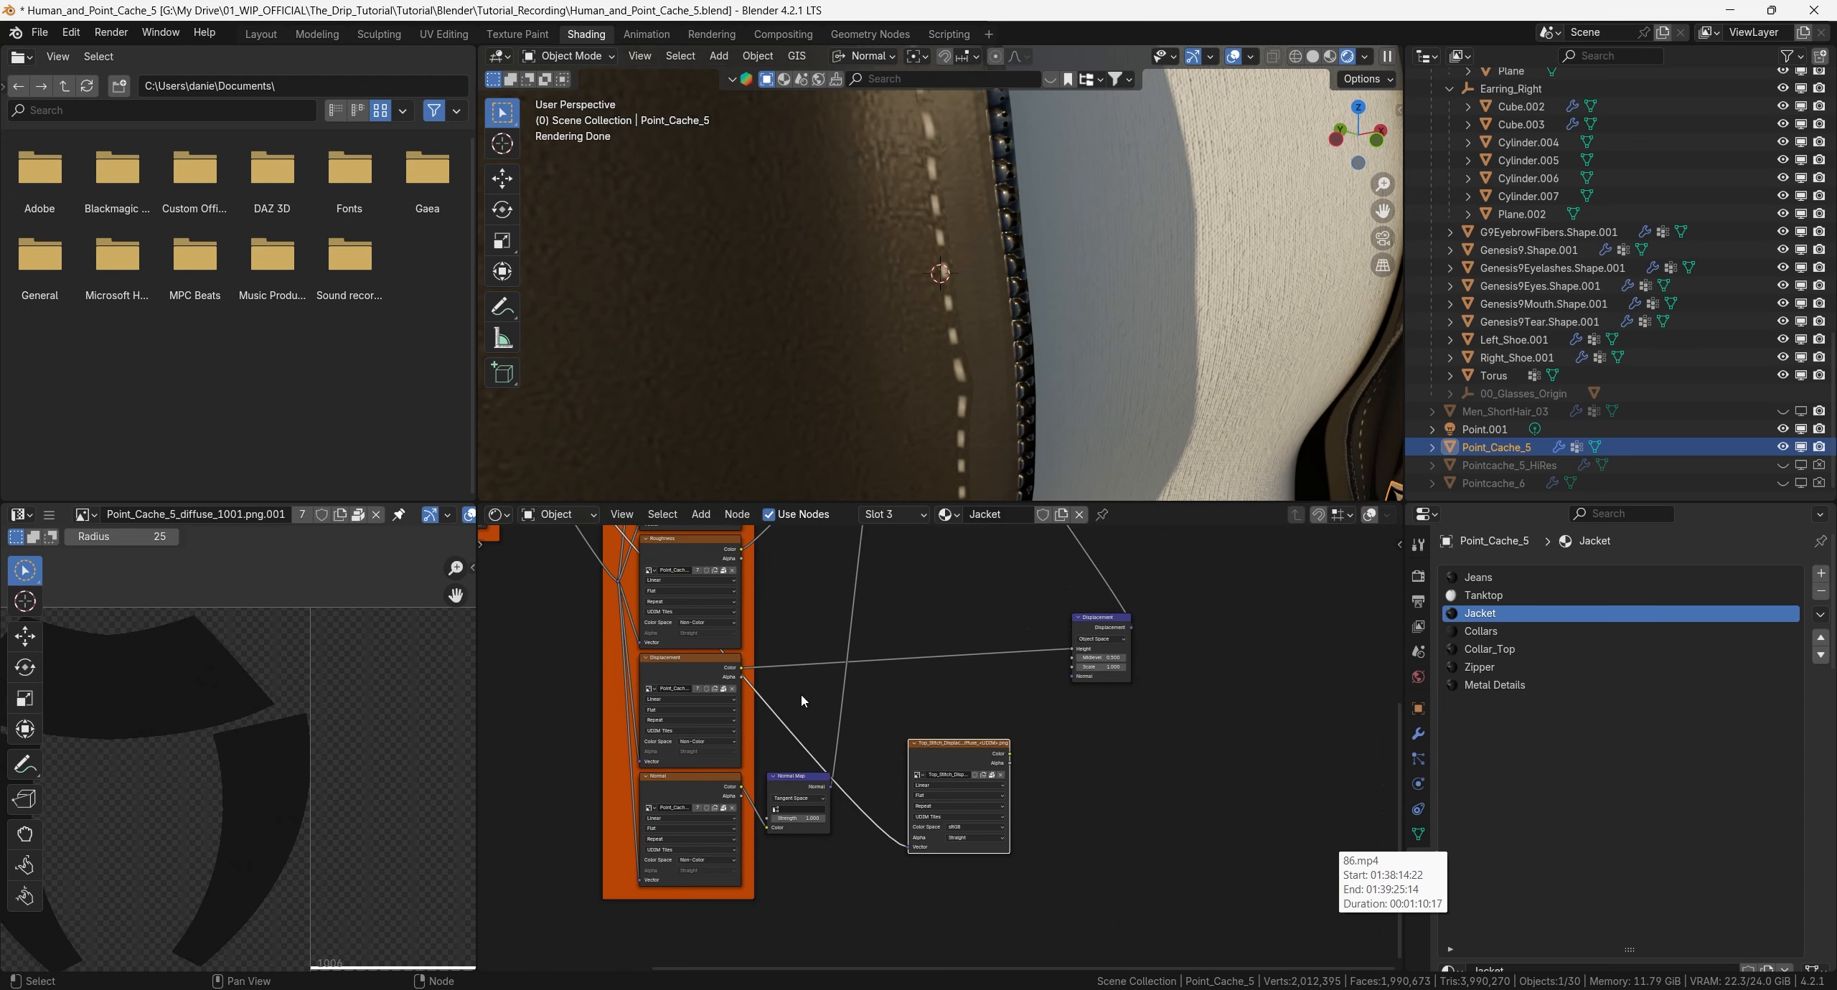
key(shift+a)
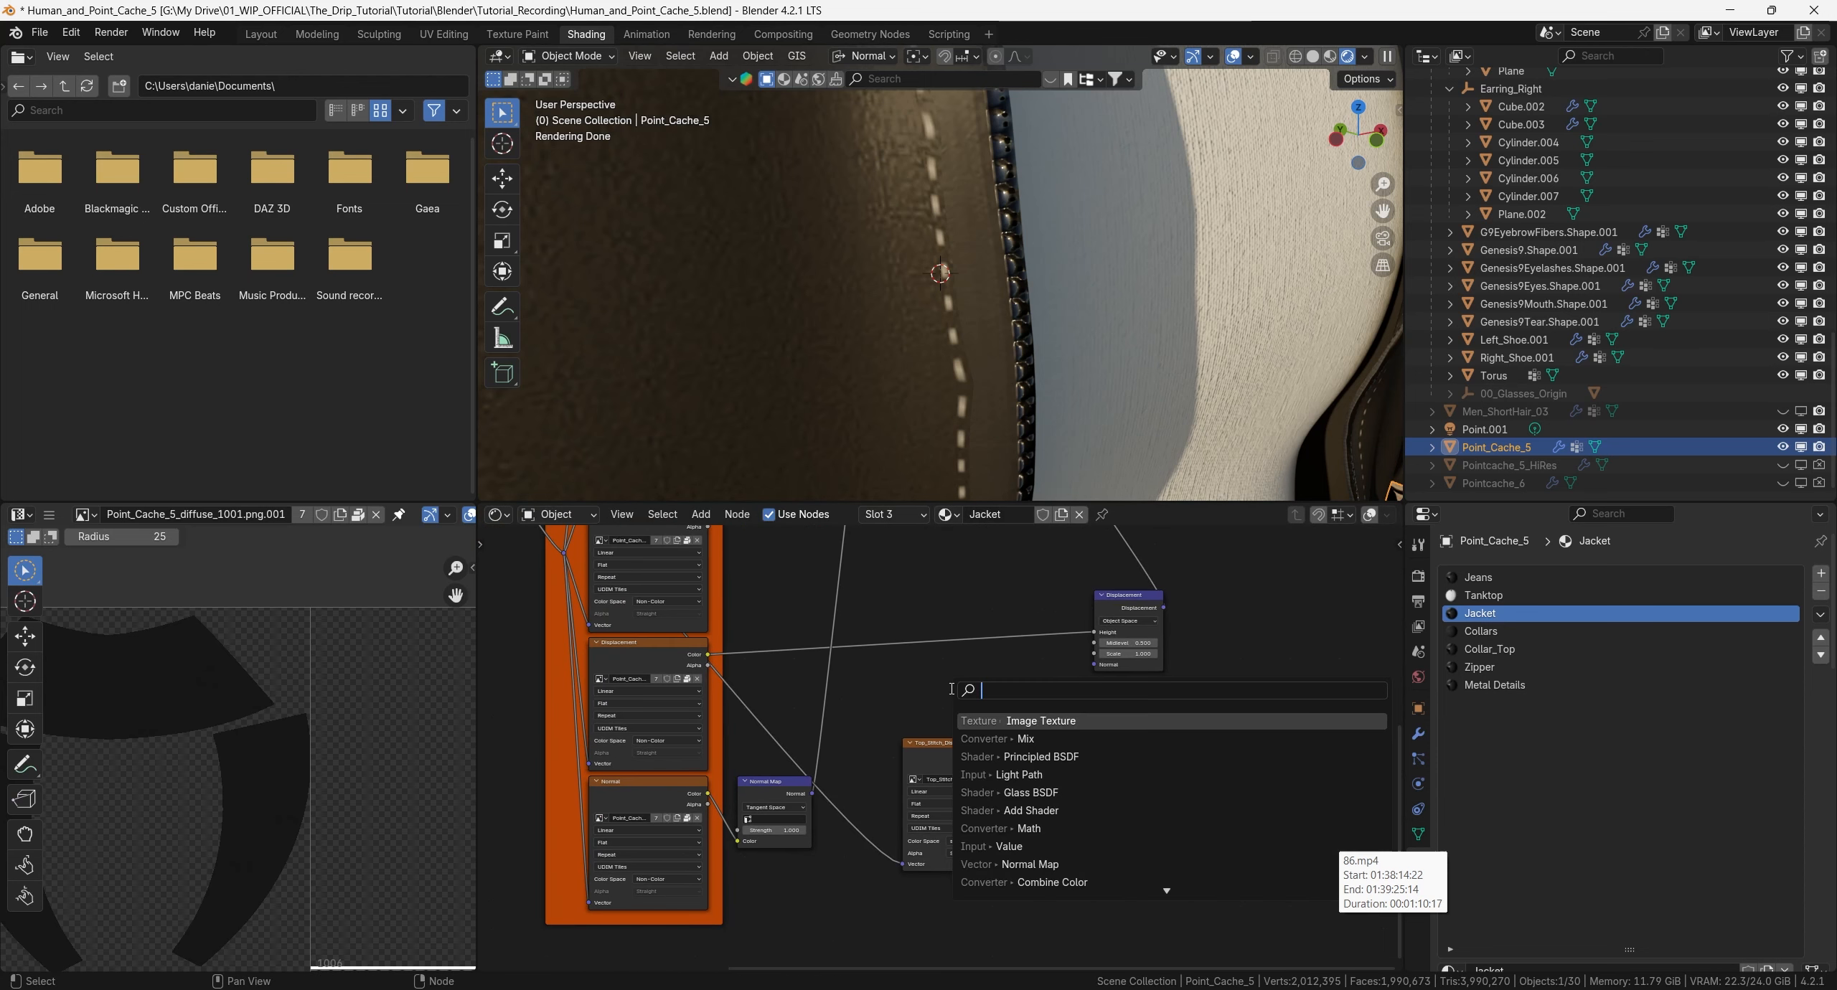
text(mix)
key(Return)
click(982, 609)
drag(1021, 755, 980, 713)
drag(1019, 658, 1013, 659)
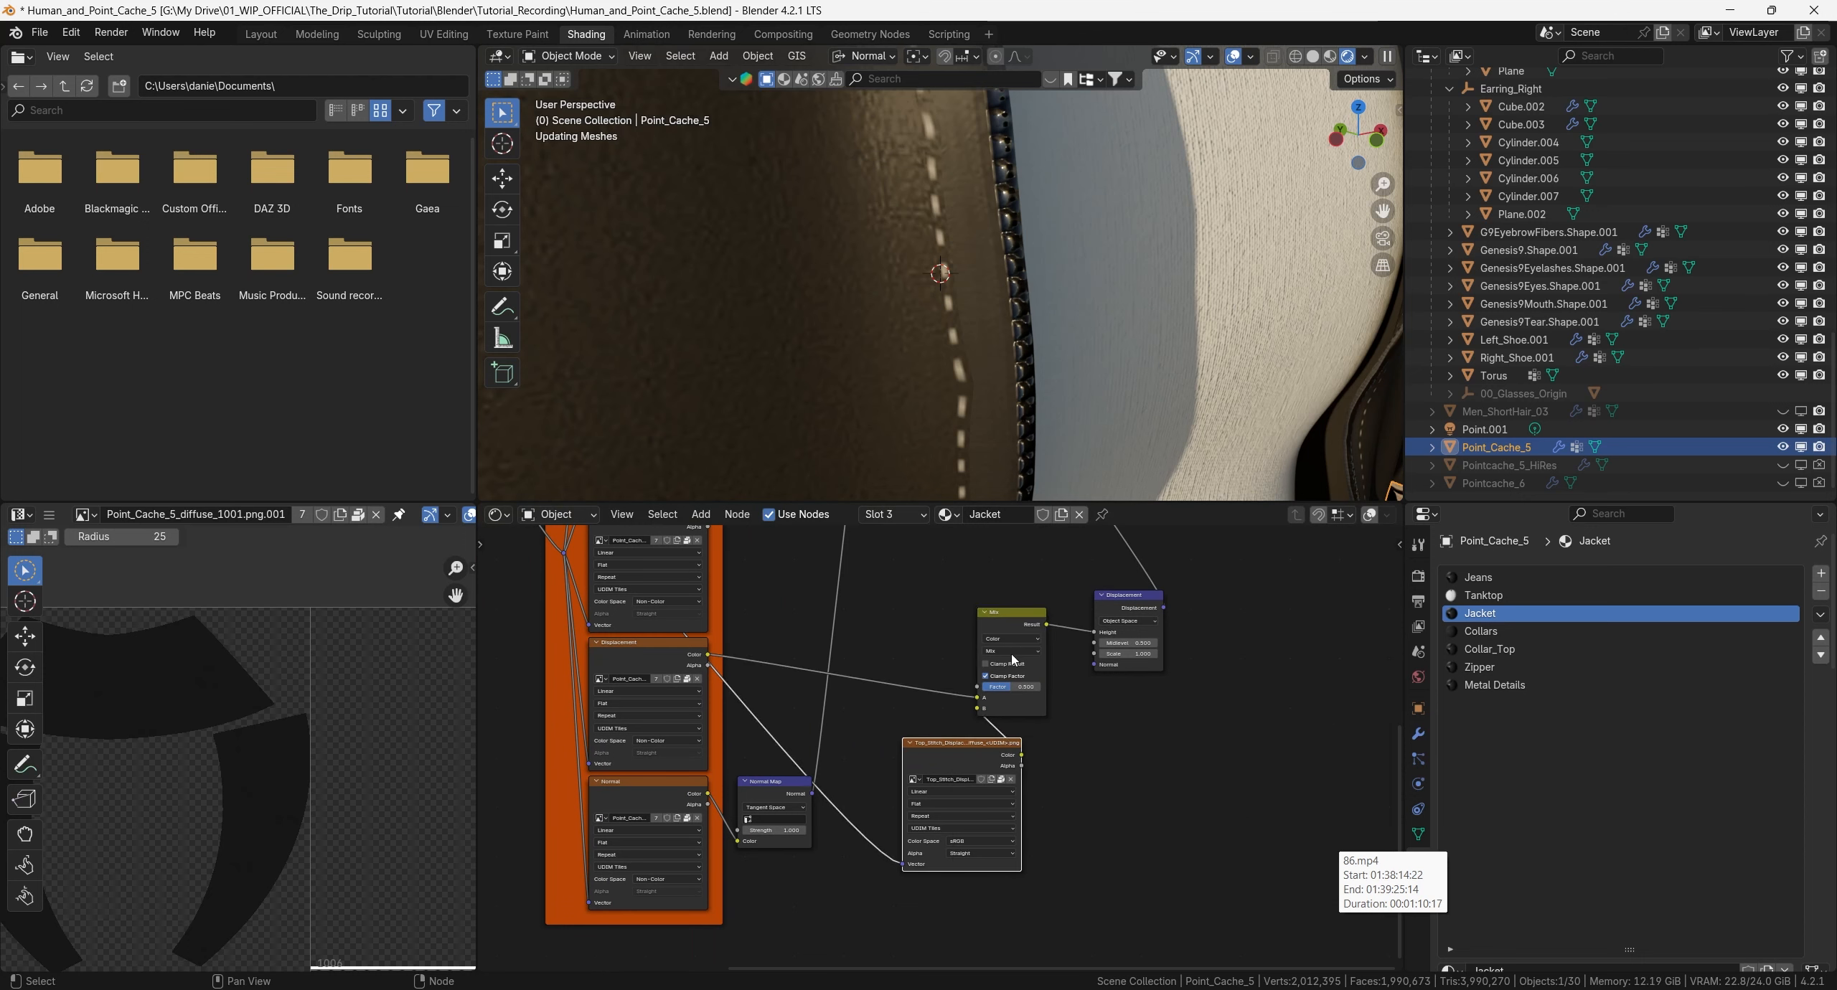
Set the Mix node's blending mode to Add and inspect the jacket stitches in the render.
click(1008, 652)
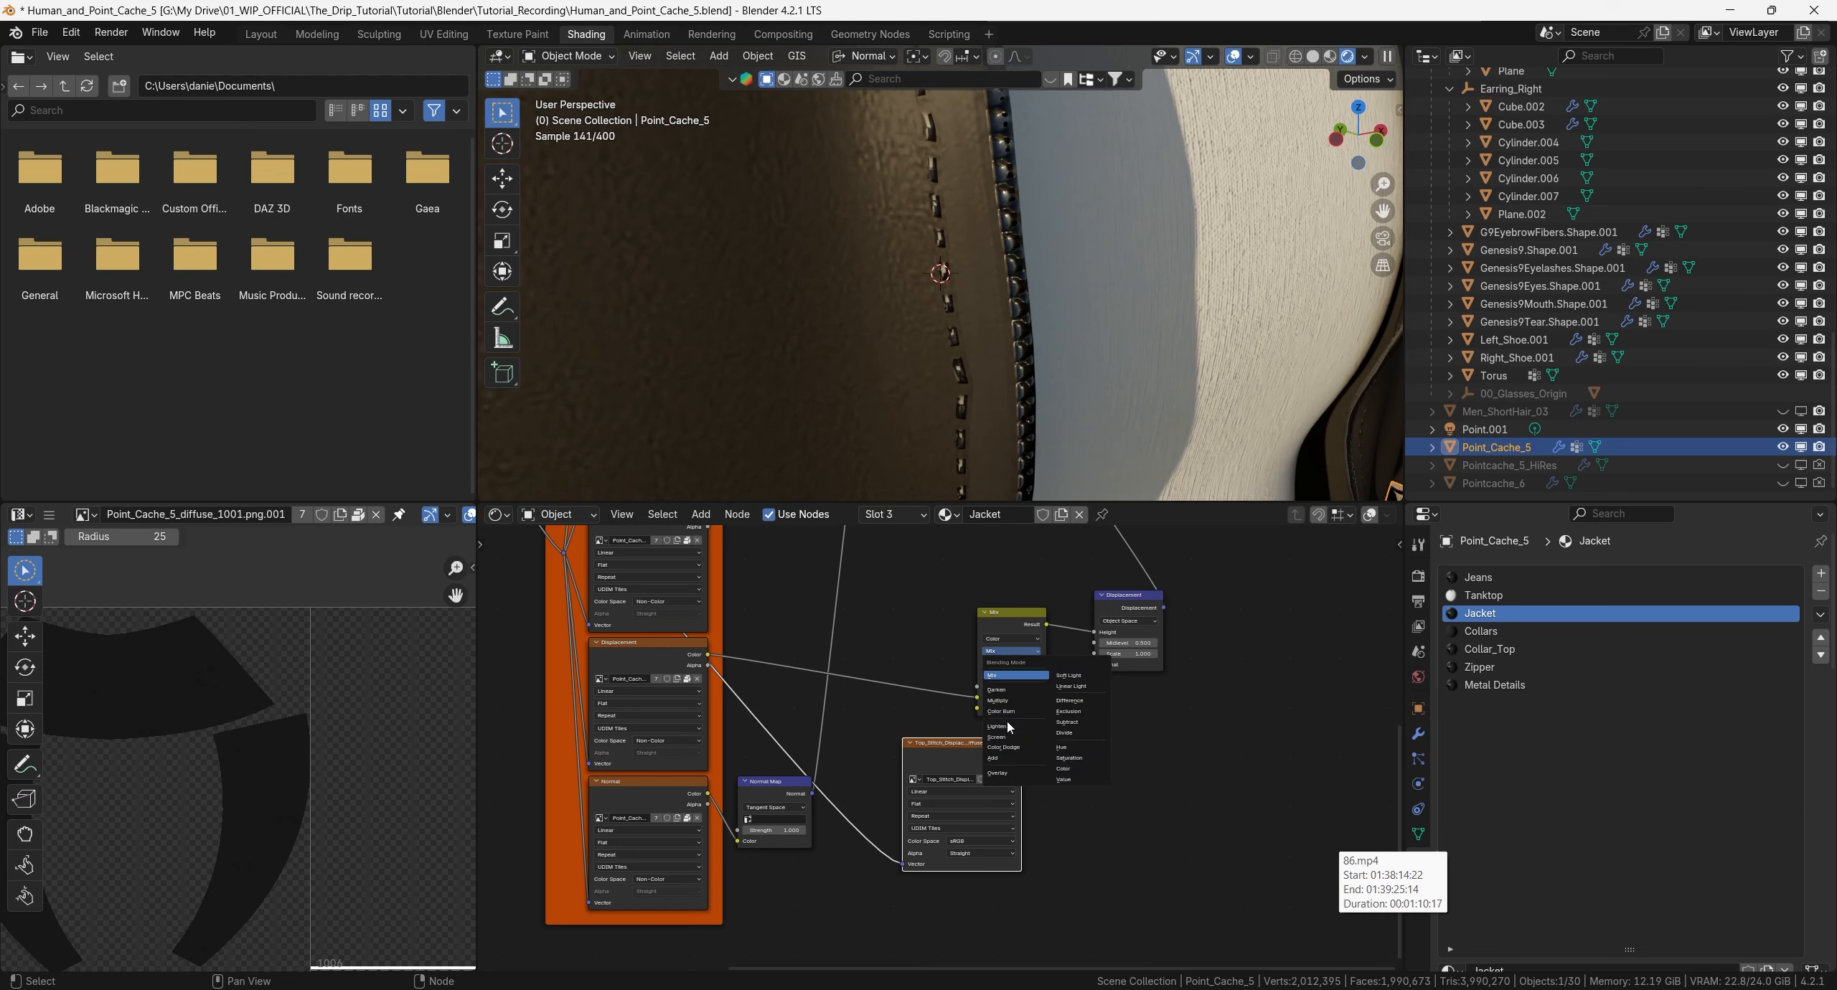
click(1003, 759)
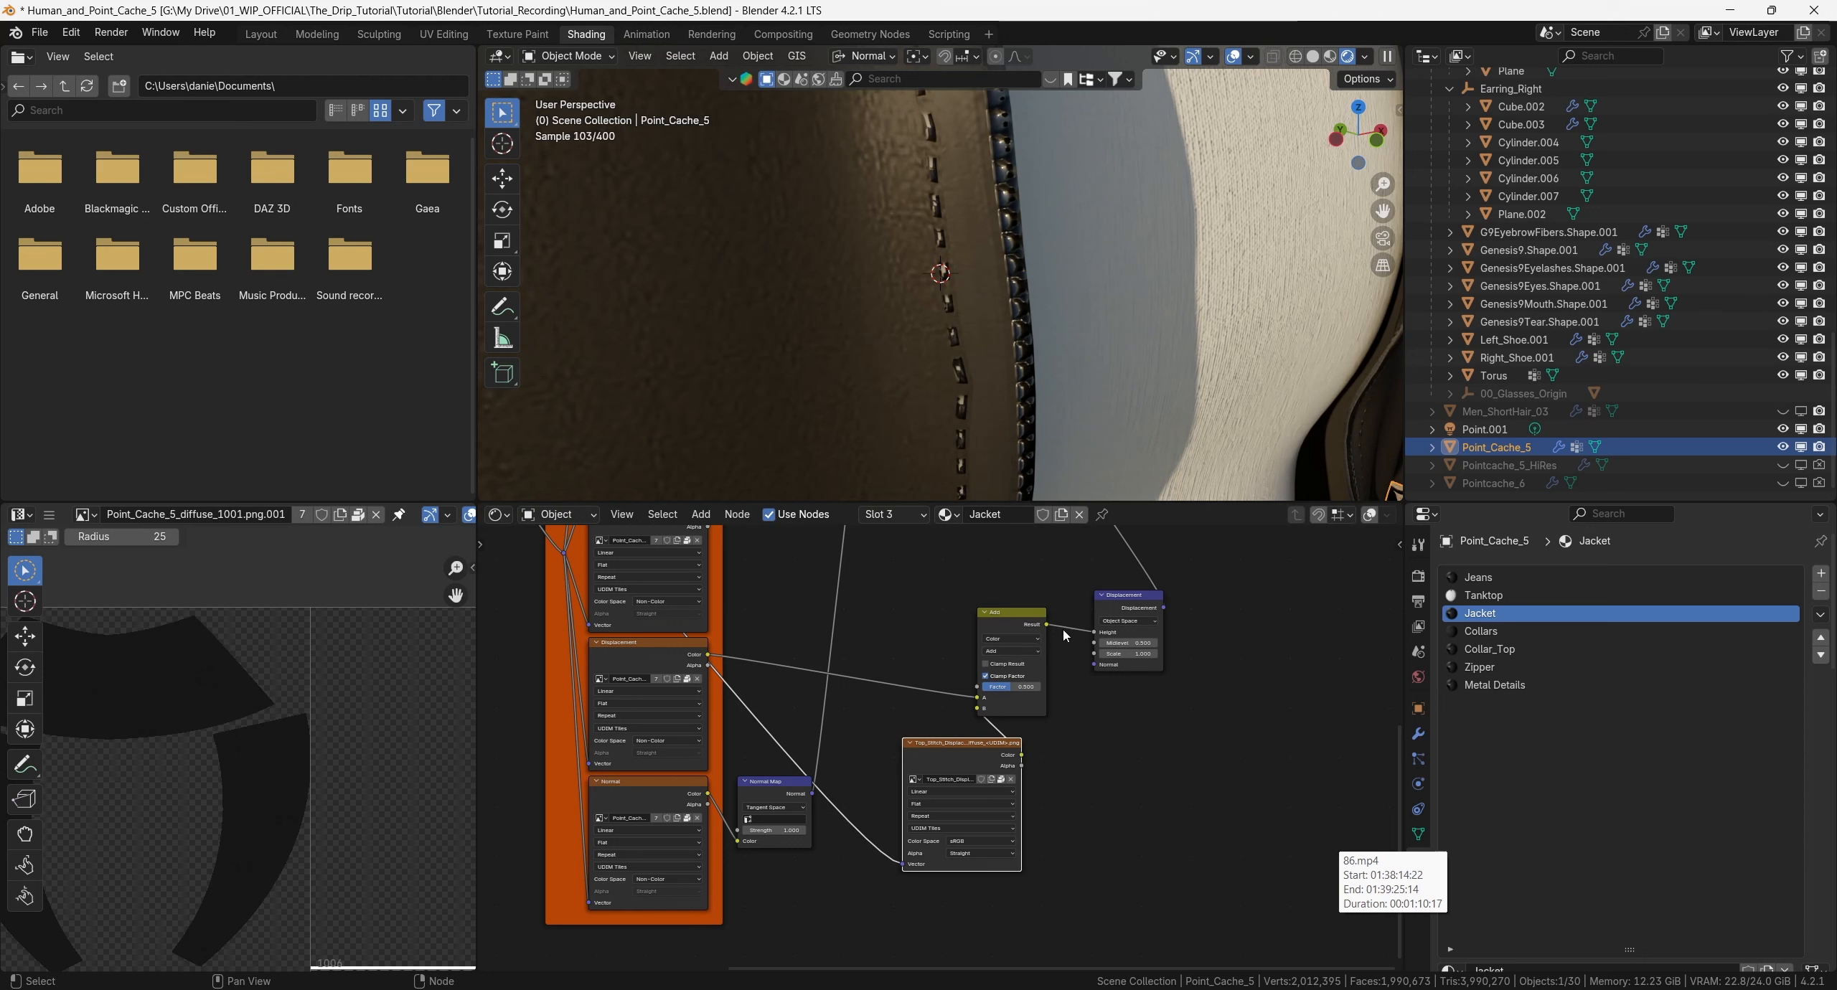
click(1134, 654)
key(Return)
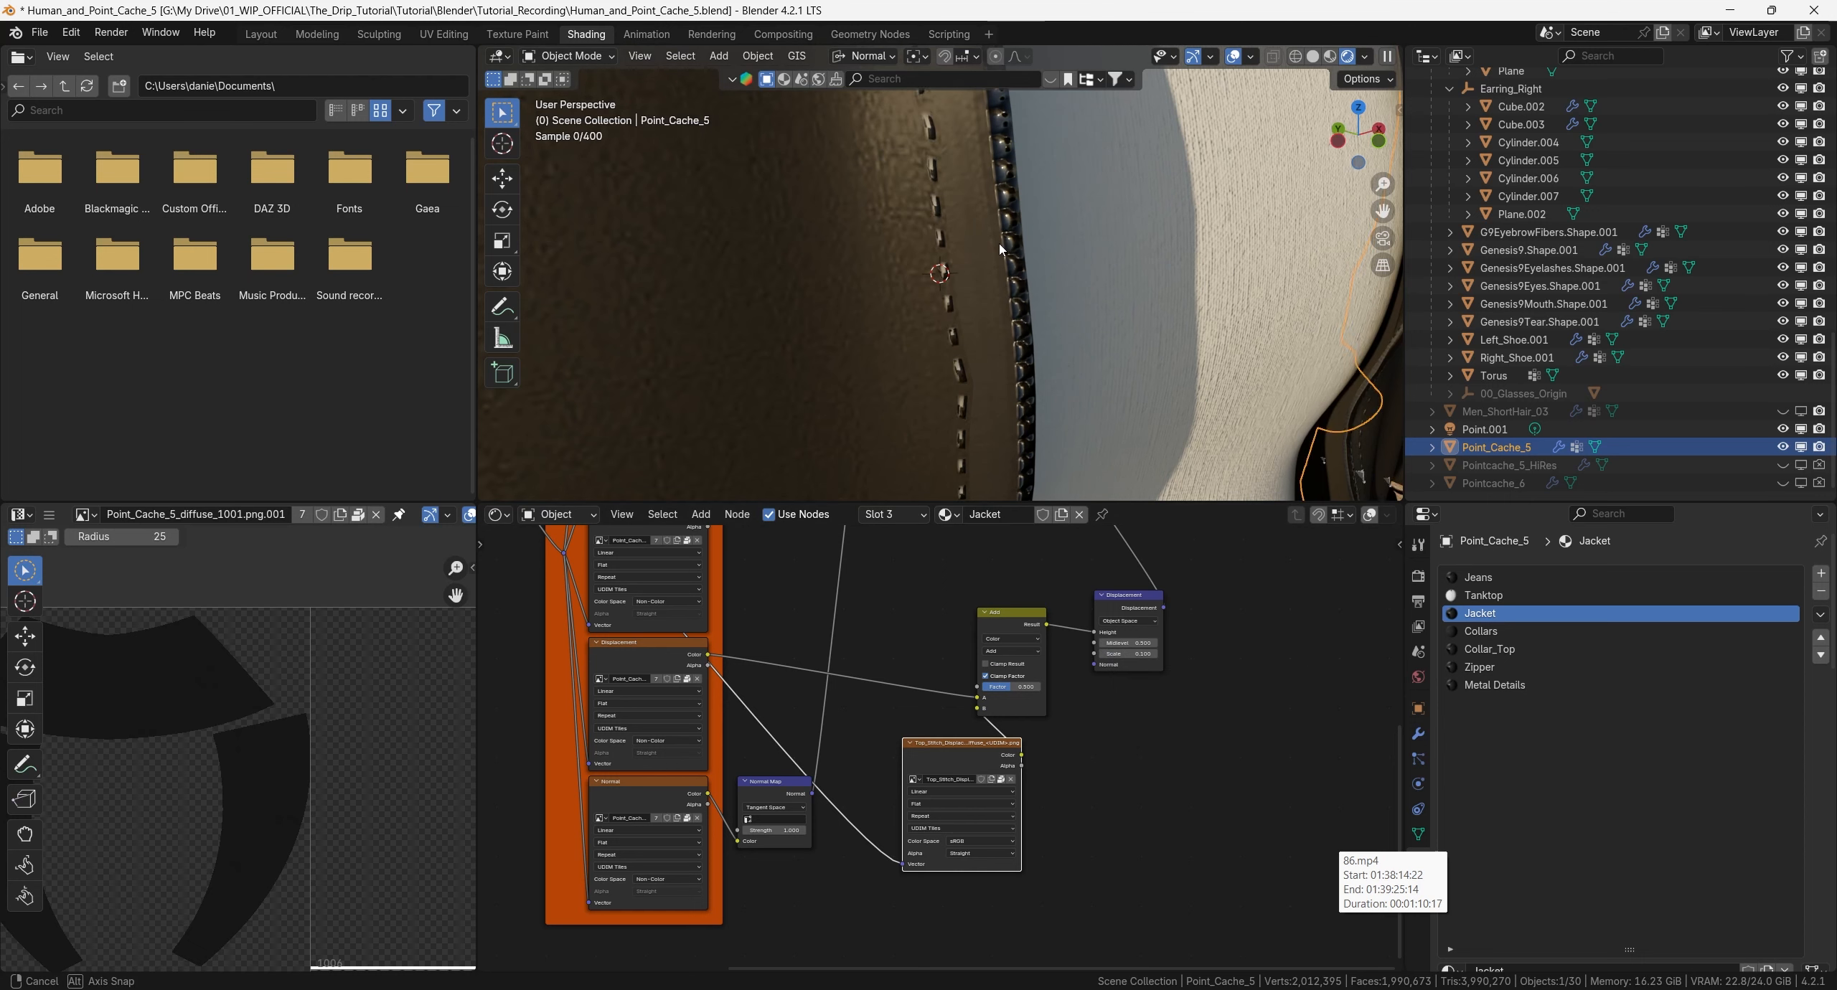
middle_drag(954, 215, 925, 156)
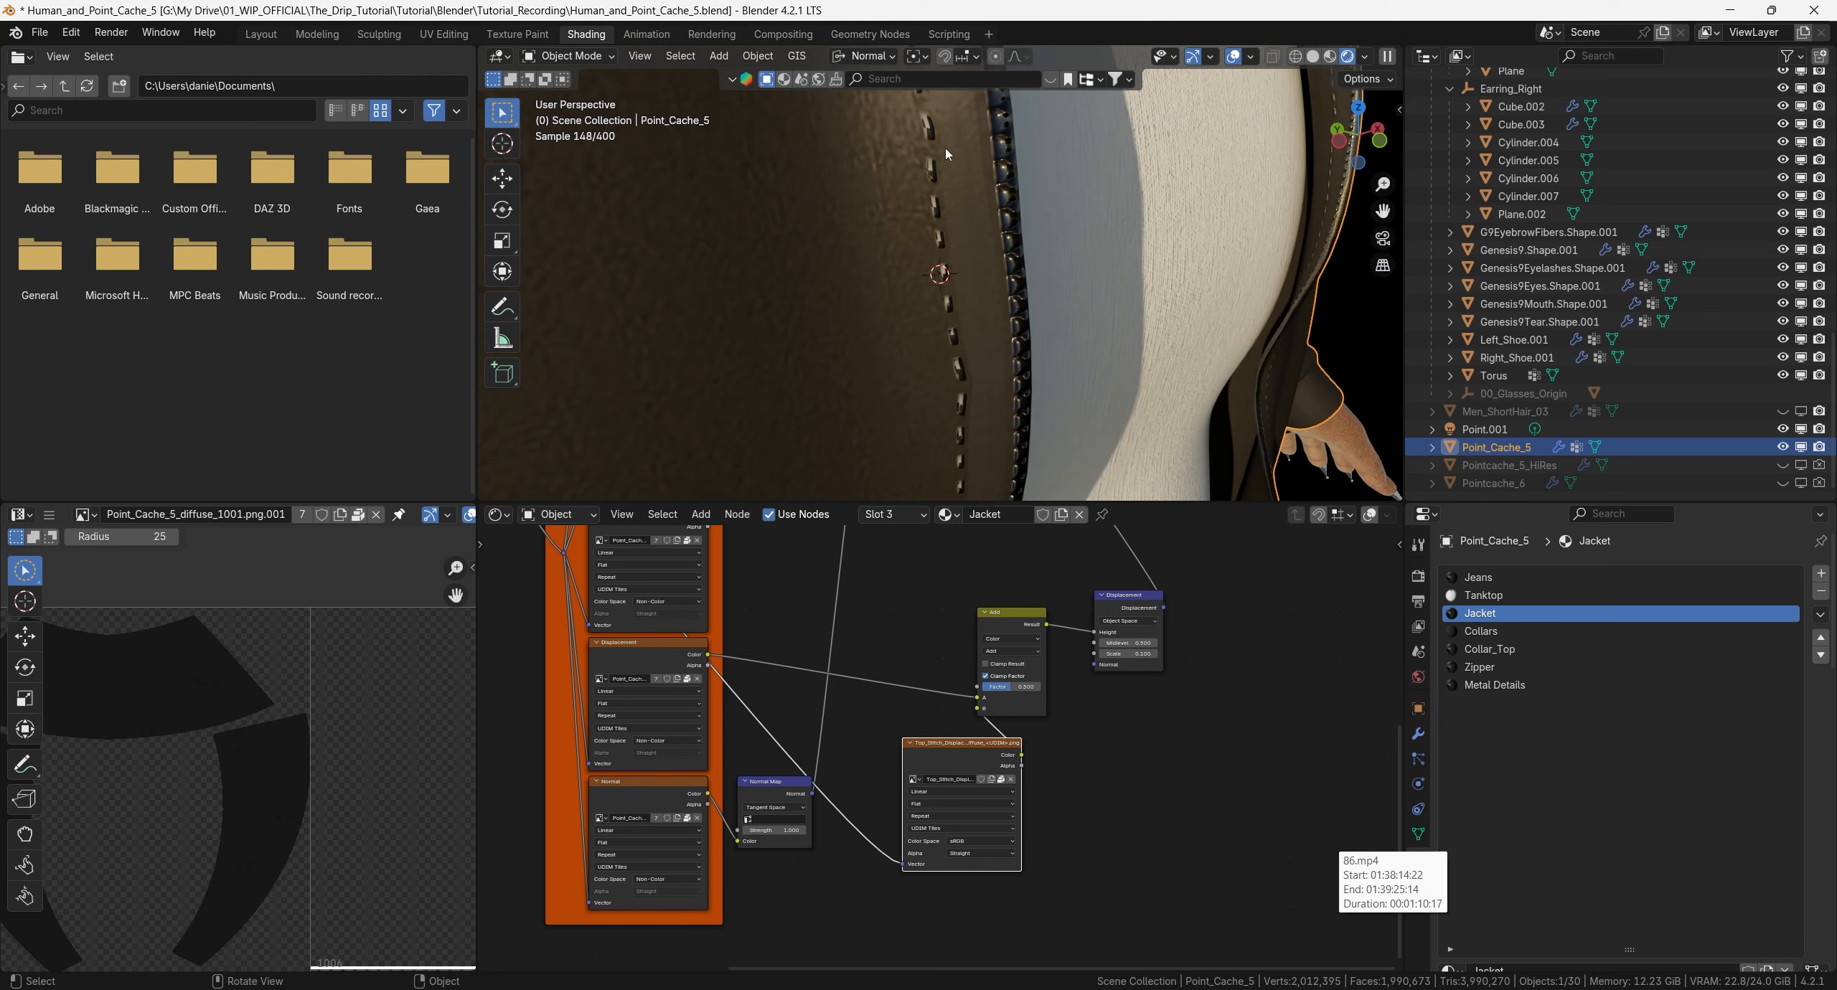
Try the Add node's Factor at 0 and 0.5 to compare the stitching.
click(1016, 686)
text(0)
key(Return)
click(1016, 689)
text(0.5)
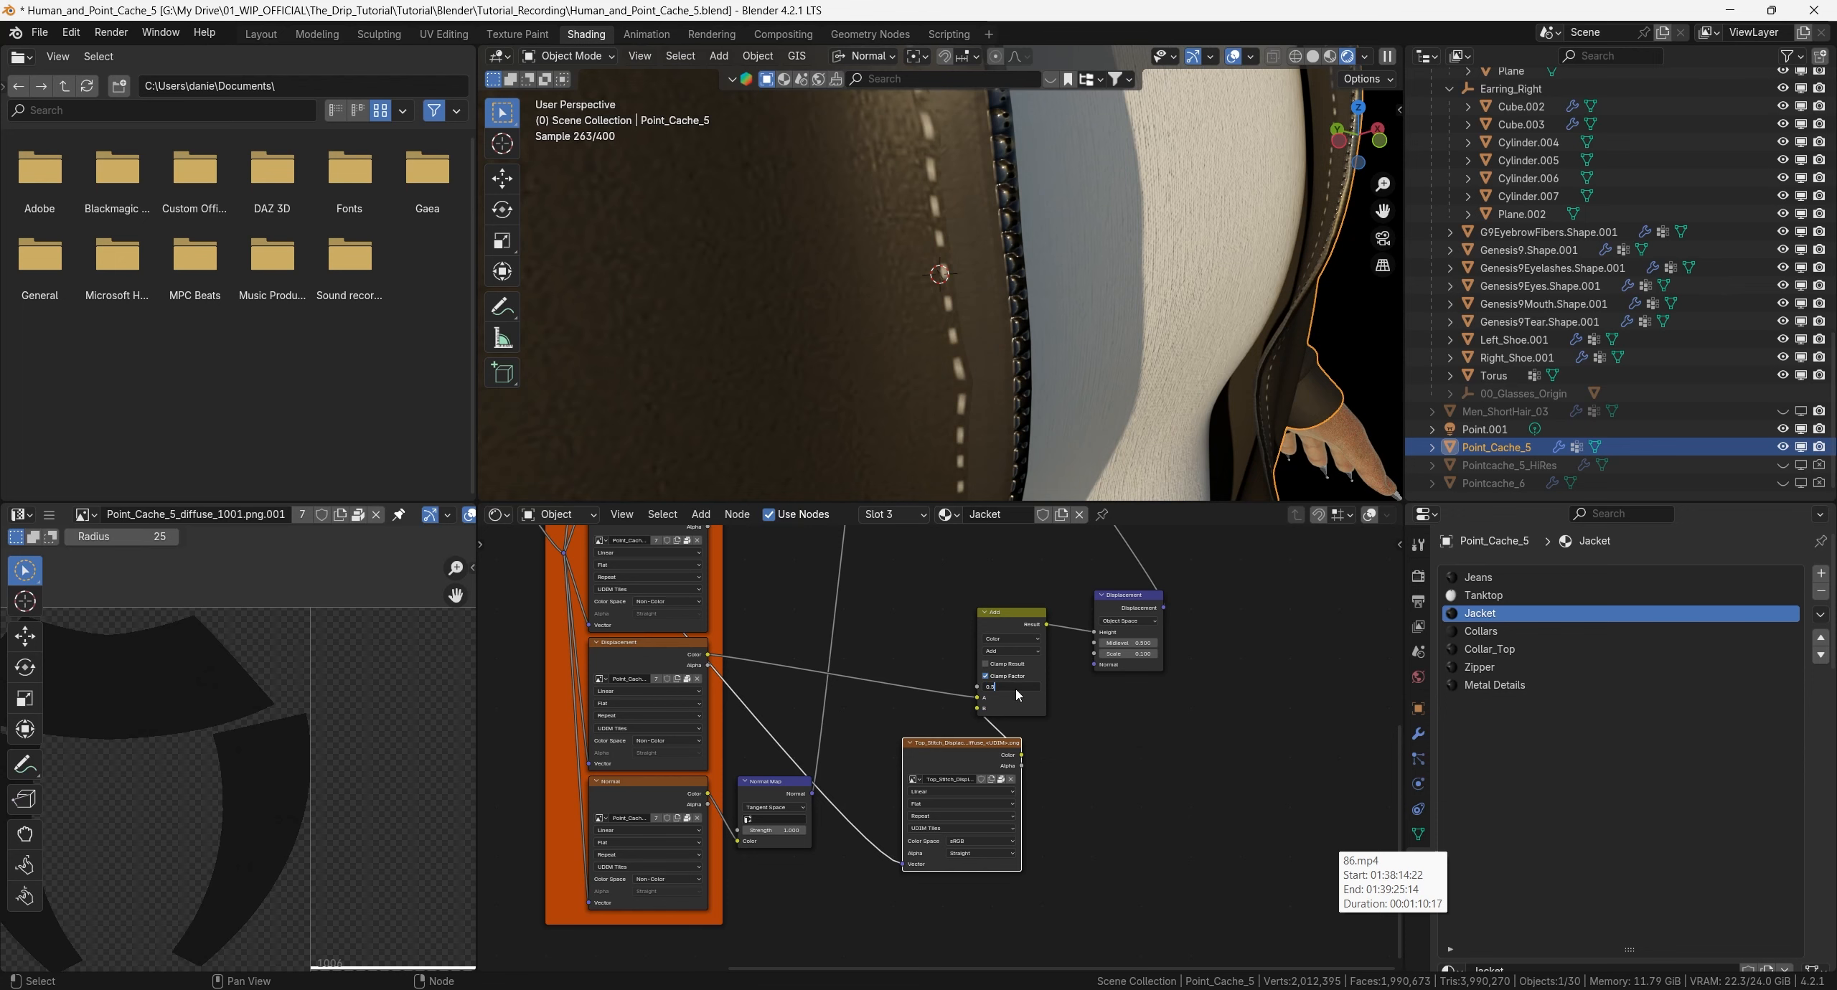
key(Return)
middle_drag(933, 337, 965, 359)
Set the Add node's Factor to 1 and view the stitches from another angle.
click(1023, 687)
text(1)
key(Return)
middle_drag(1072, 330, 1030, 307)
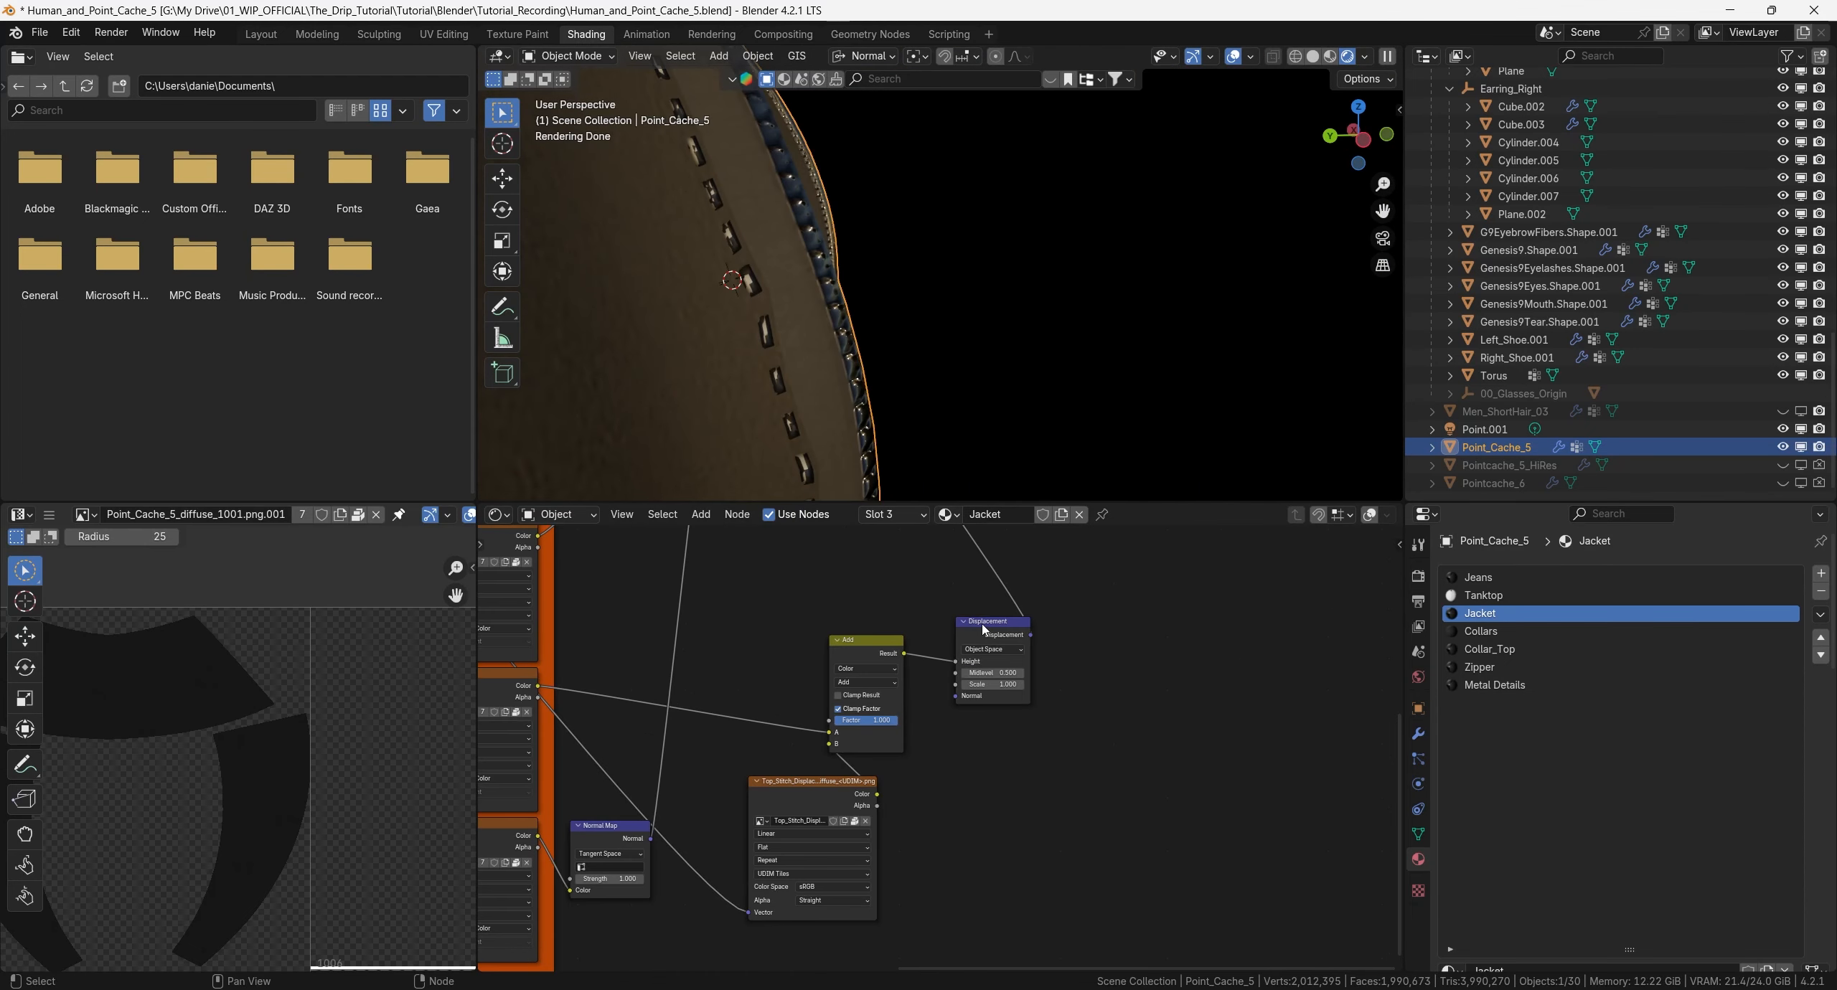
Set the Displacement node's Scale to 0.01.
click(1005, 685)
text(0.01)
key(Return)
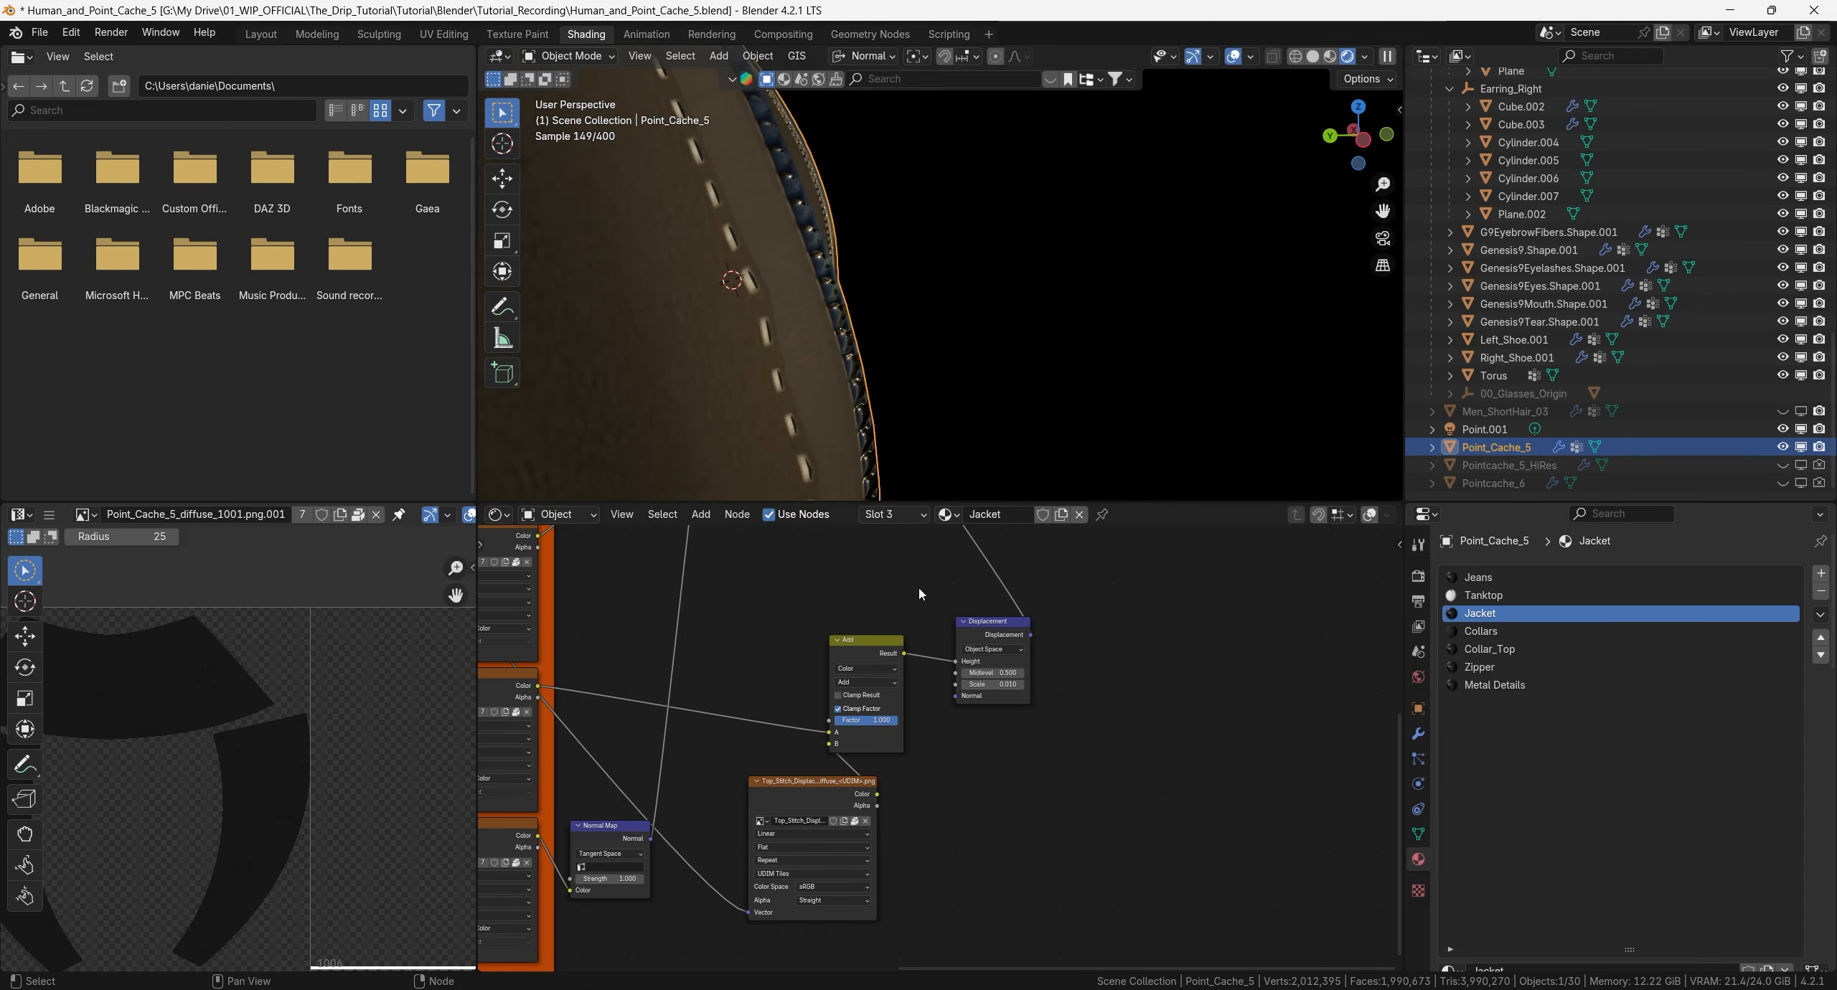
Add a Bump node above the top stitch texture and connect the texture's Color to the Bump's Height.
key(shift+a)
click(973, 750)
click(1054, 776)
click(742, 569)
middle_drag(742, 570, 830, 568)
drag(964, 793, 827, 641)
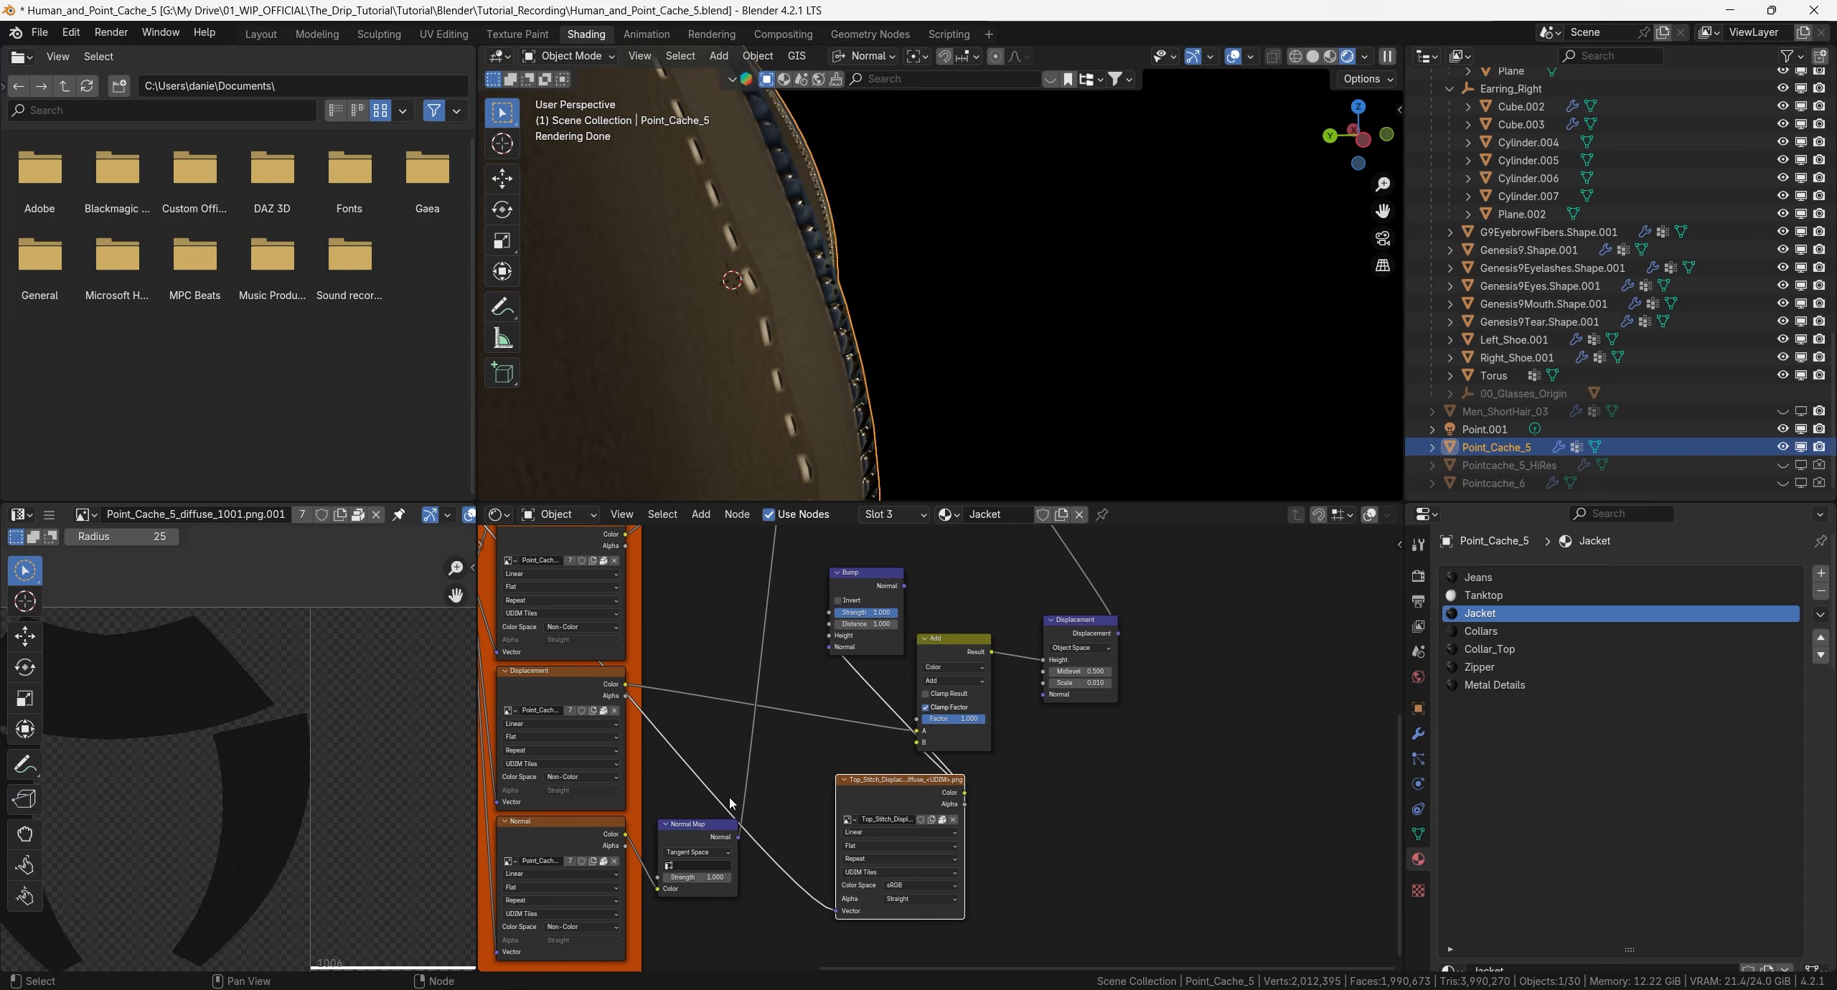
Connect the Normal Map's Normal to the Bump's Normal input, and the Bump's output to the Principled BSDF's Normal.
drag(738, 836, 828, 650)
middle_drag(828, 649, 770, 821)
drag(846, 757, 724, 597)
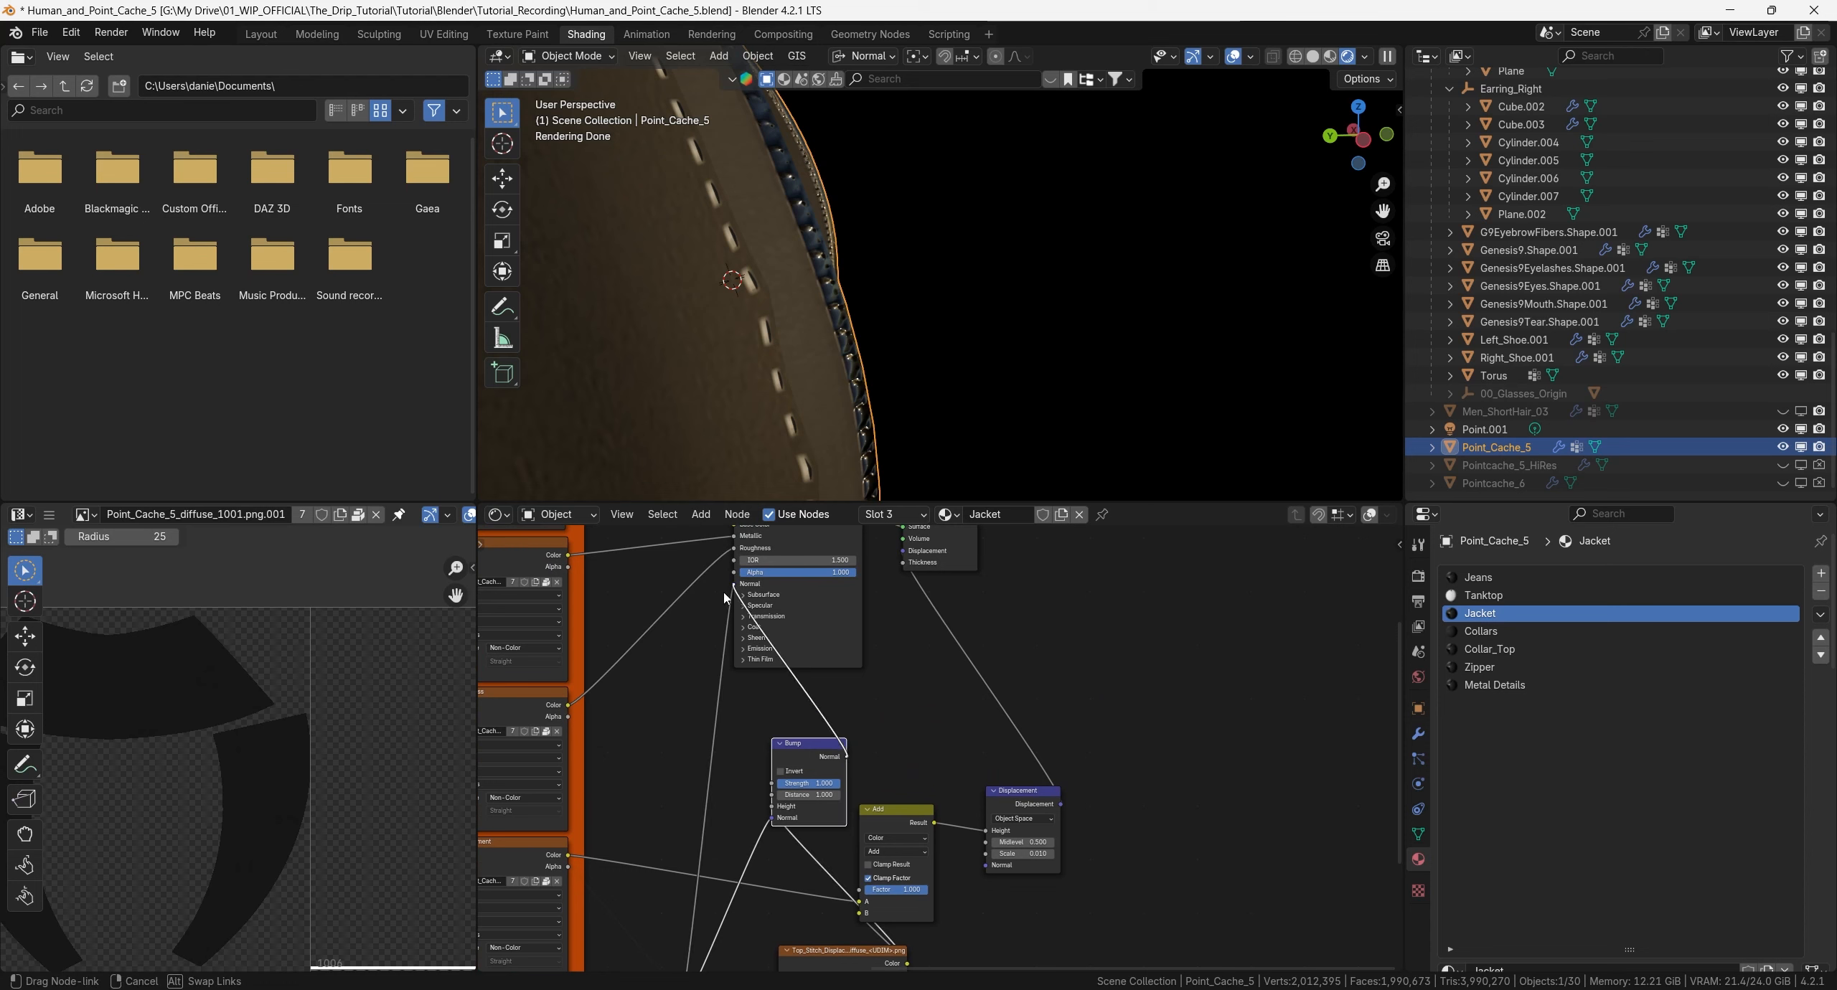
drag(894, 667, 895, 668)
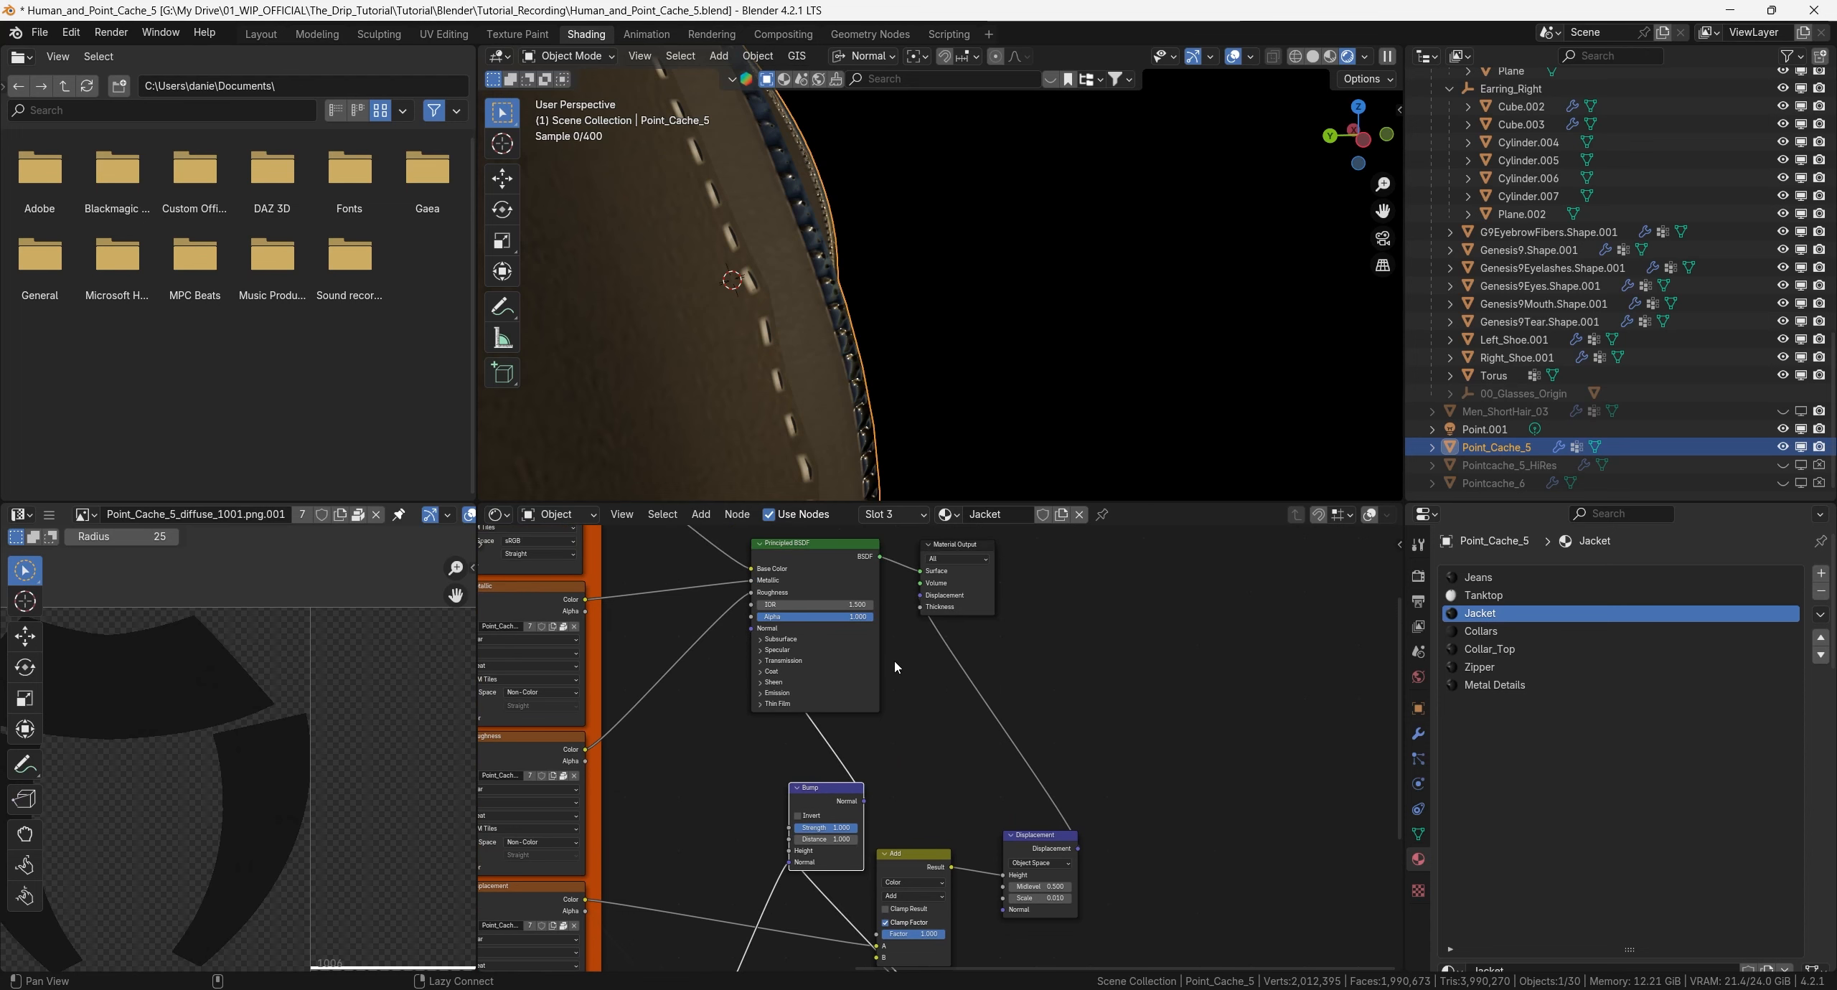
middle_drag(894, 667, 921, 609)
drag(819, 684, 715, 663)
middle_drag(690, 899, 756, 736)
scroll(763, 746, up, 3)
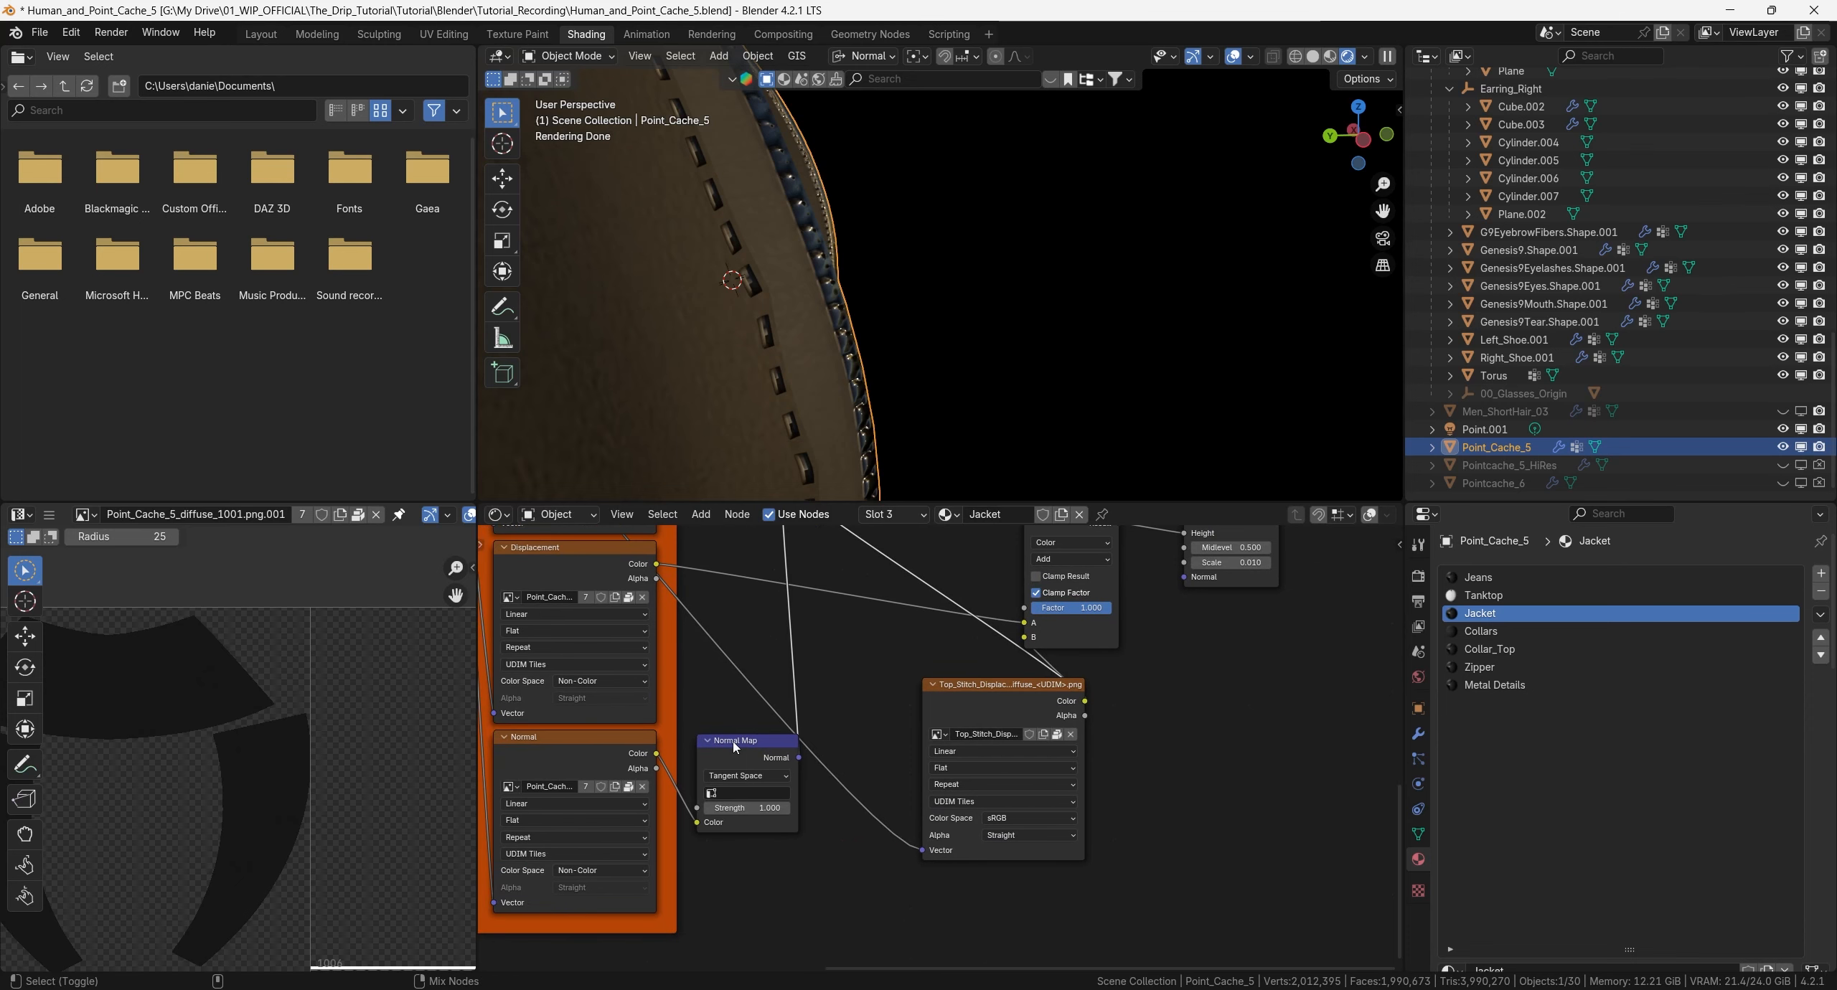
Preview the Normal Map output and the Bump output on the jacket to compare the stitch detail.
ctrl+shift+click(756, 740)
middle_drag(821, 528, 809, 762)
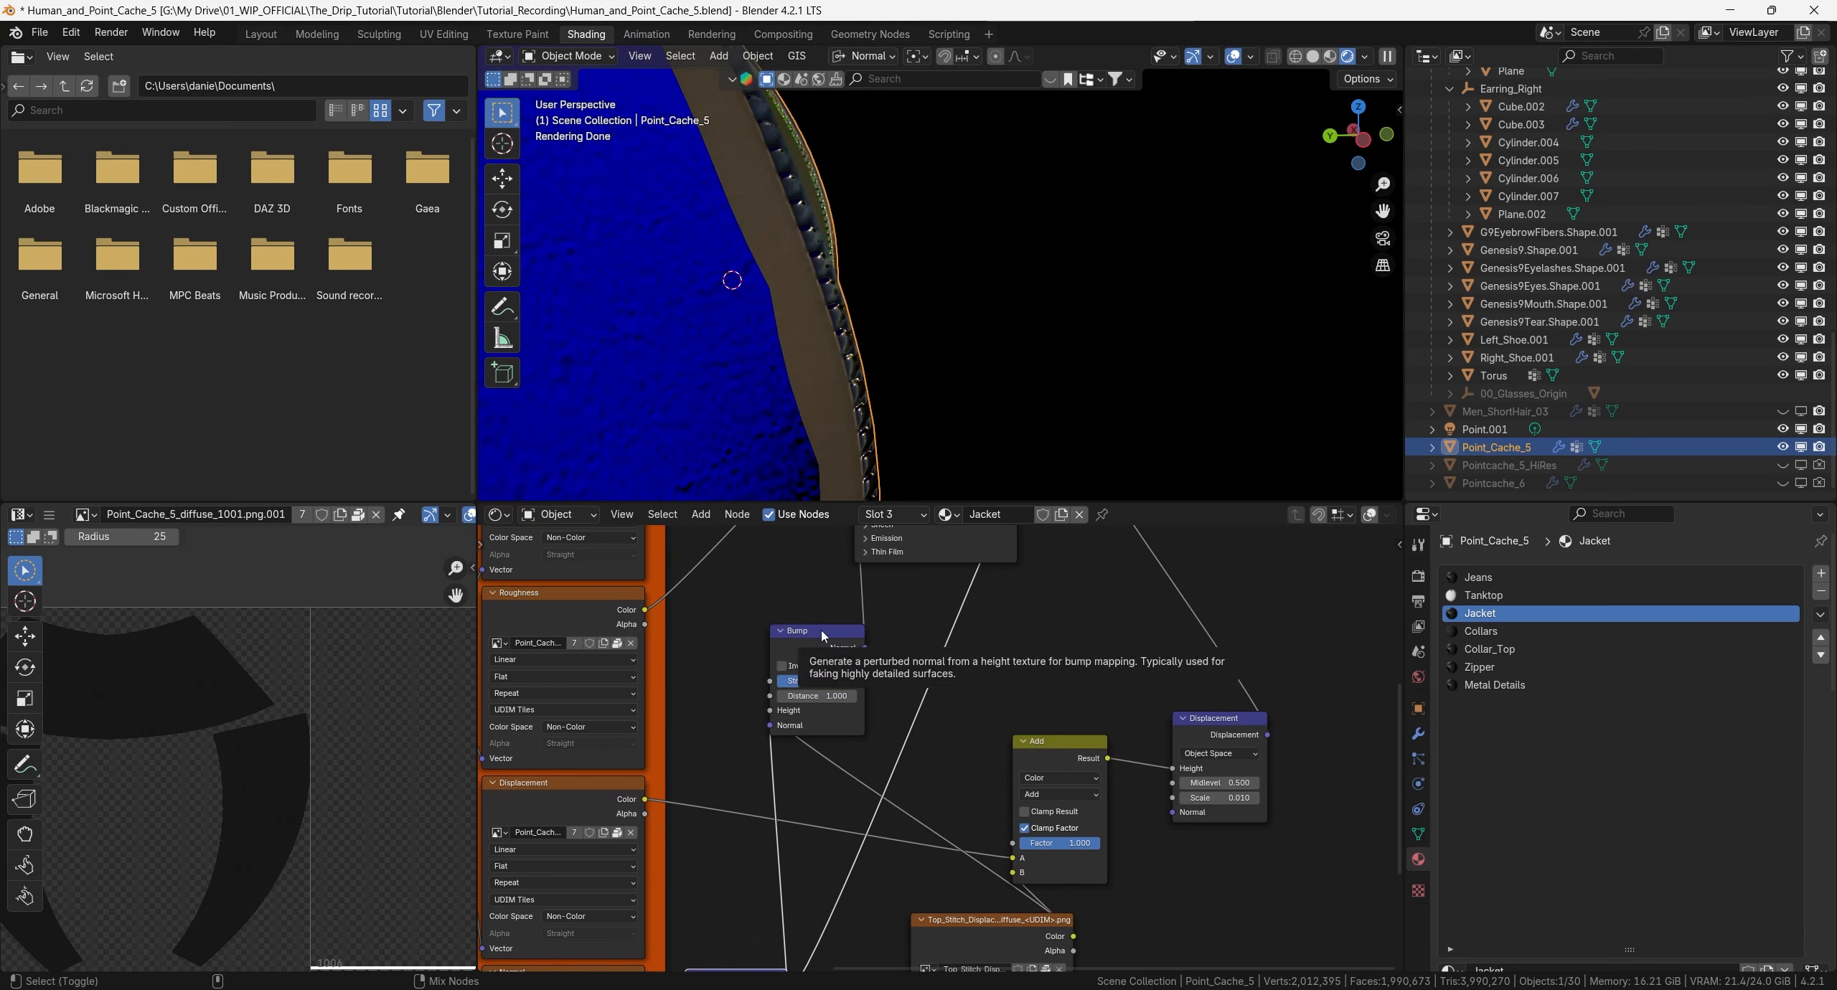
ctrl+shift+click(823, 636)
middle_drag(712, 210, 717, 213)
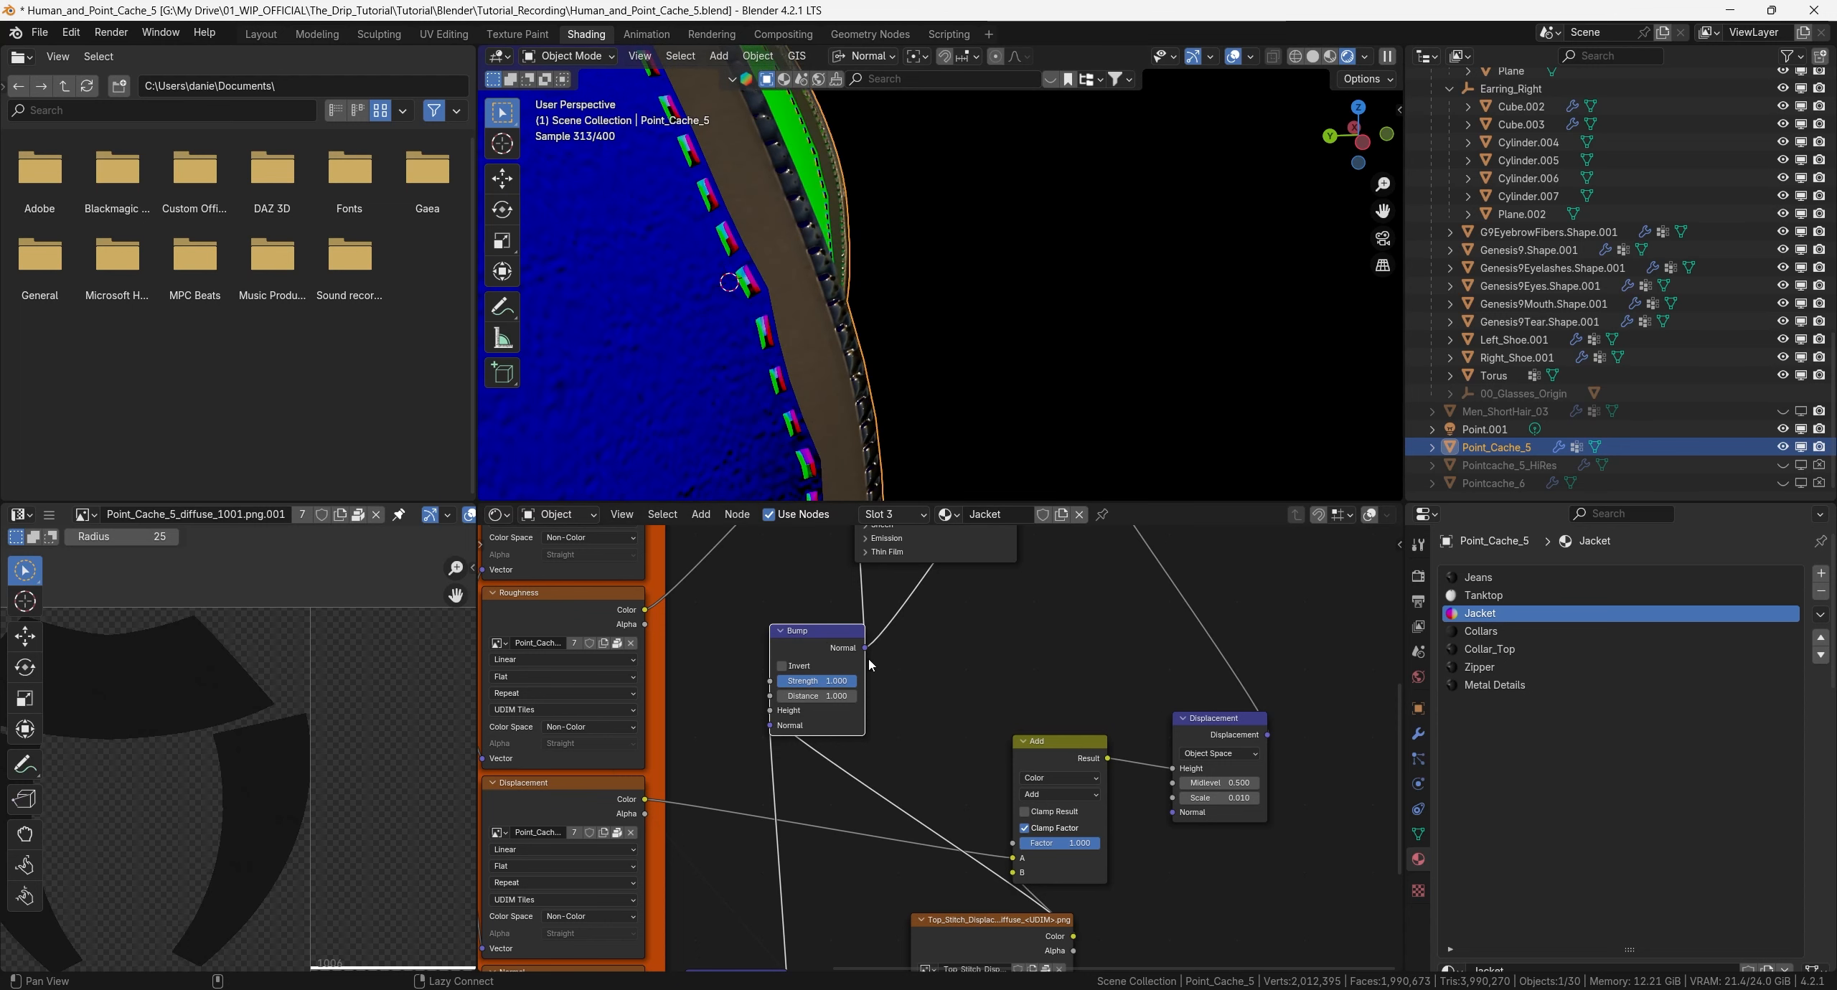
alt+drag(867, 663, 867, 686)
click(799, 612)
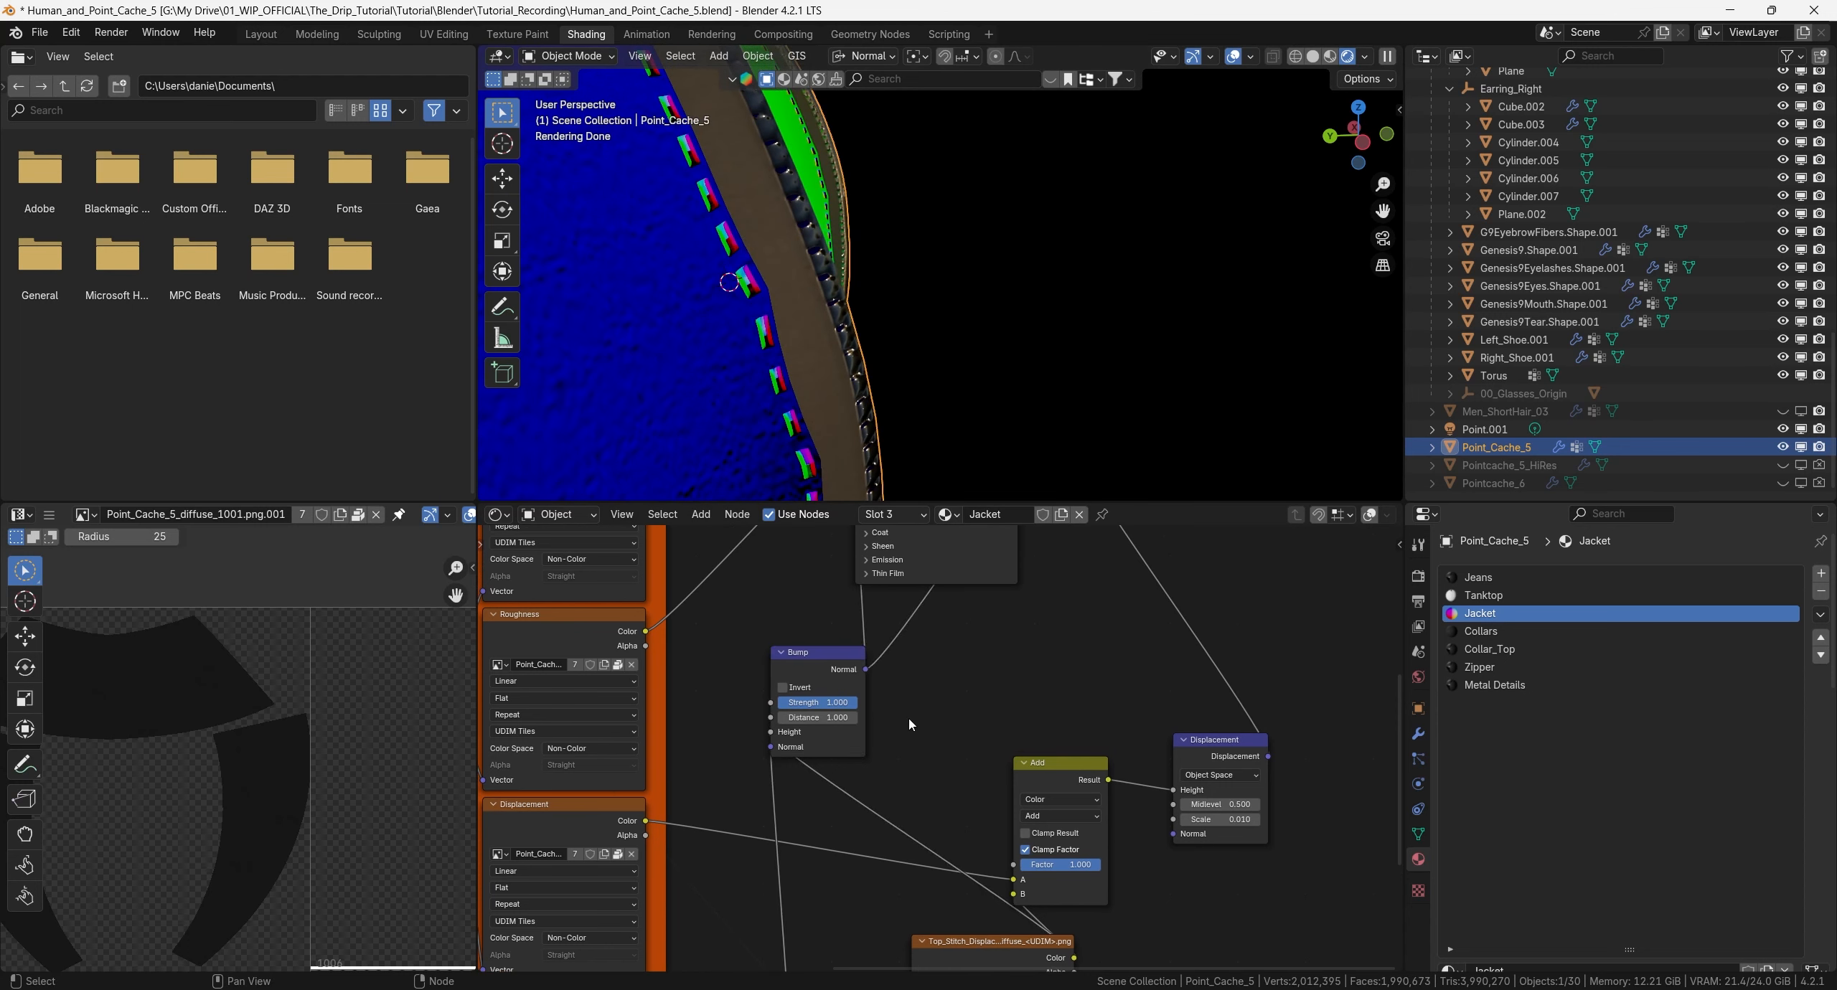
Set the Bump node's Strength to 0.5 and restore the preview of the Principled BSDF.
click(830, 704)
key(Return)
scroll(830, 708, down, 6)
middle_drag(937, 531, 912, 657)
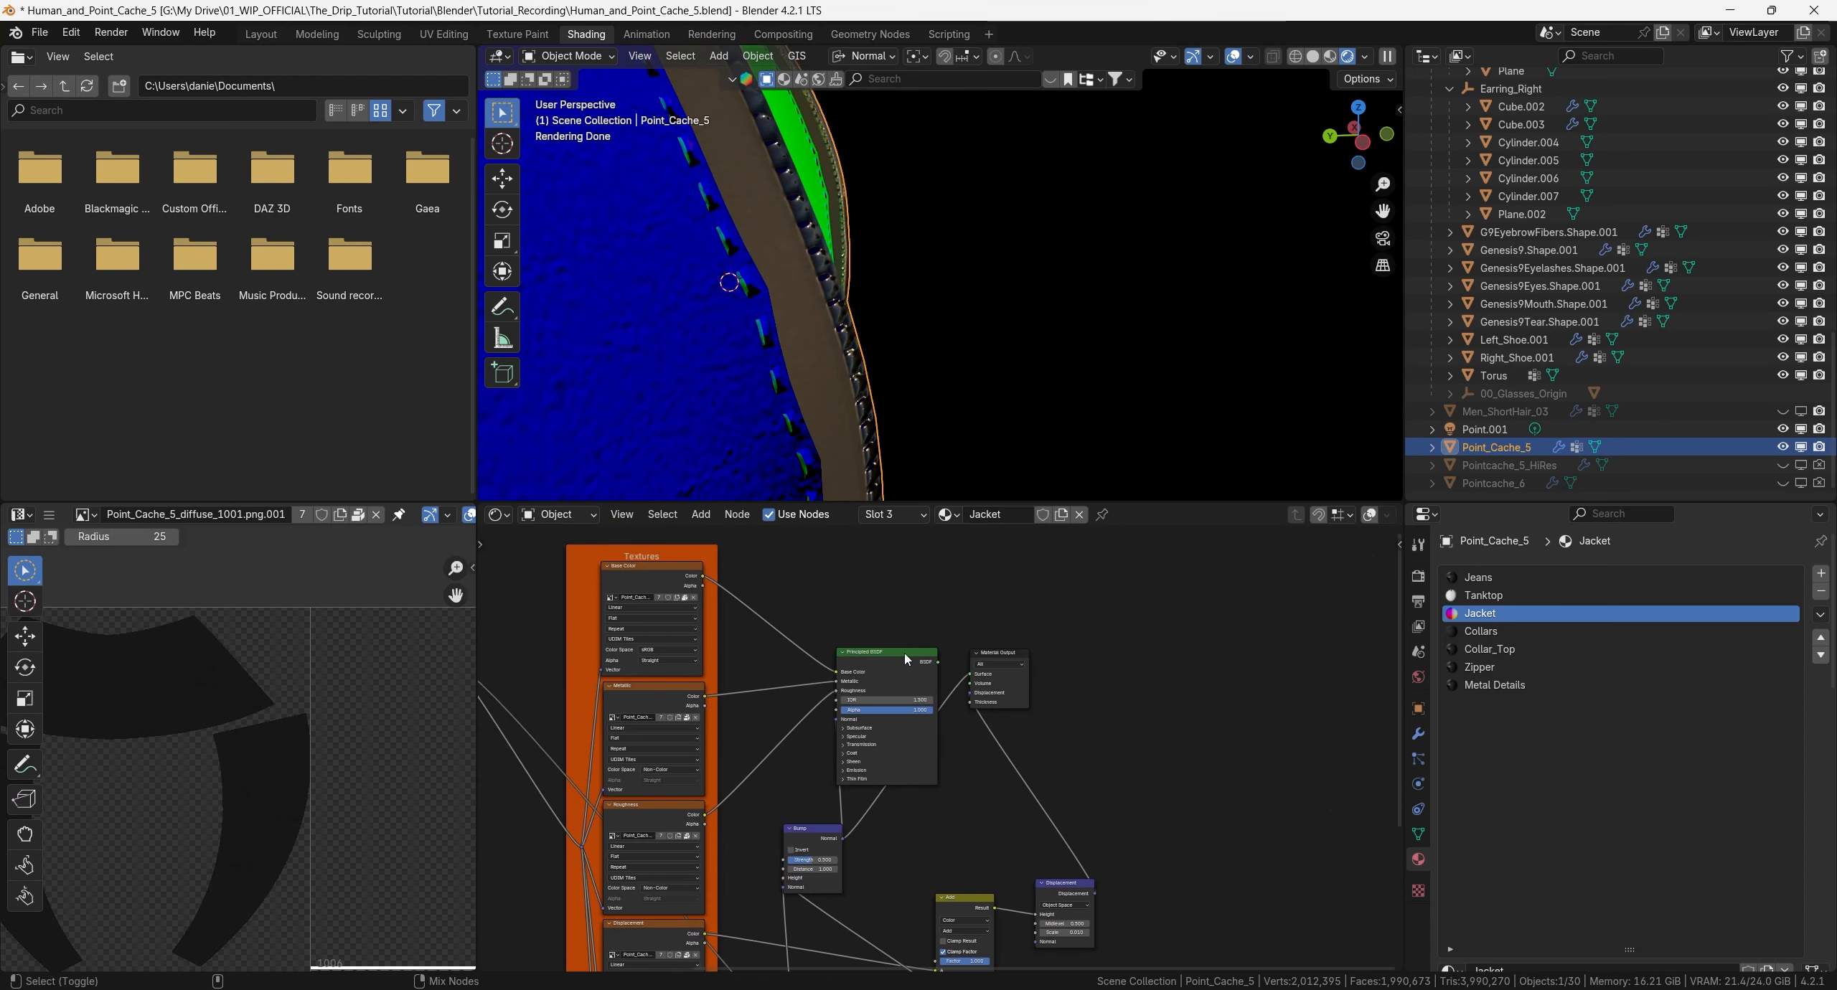
key(Left)
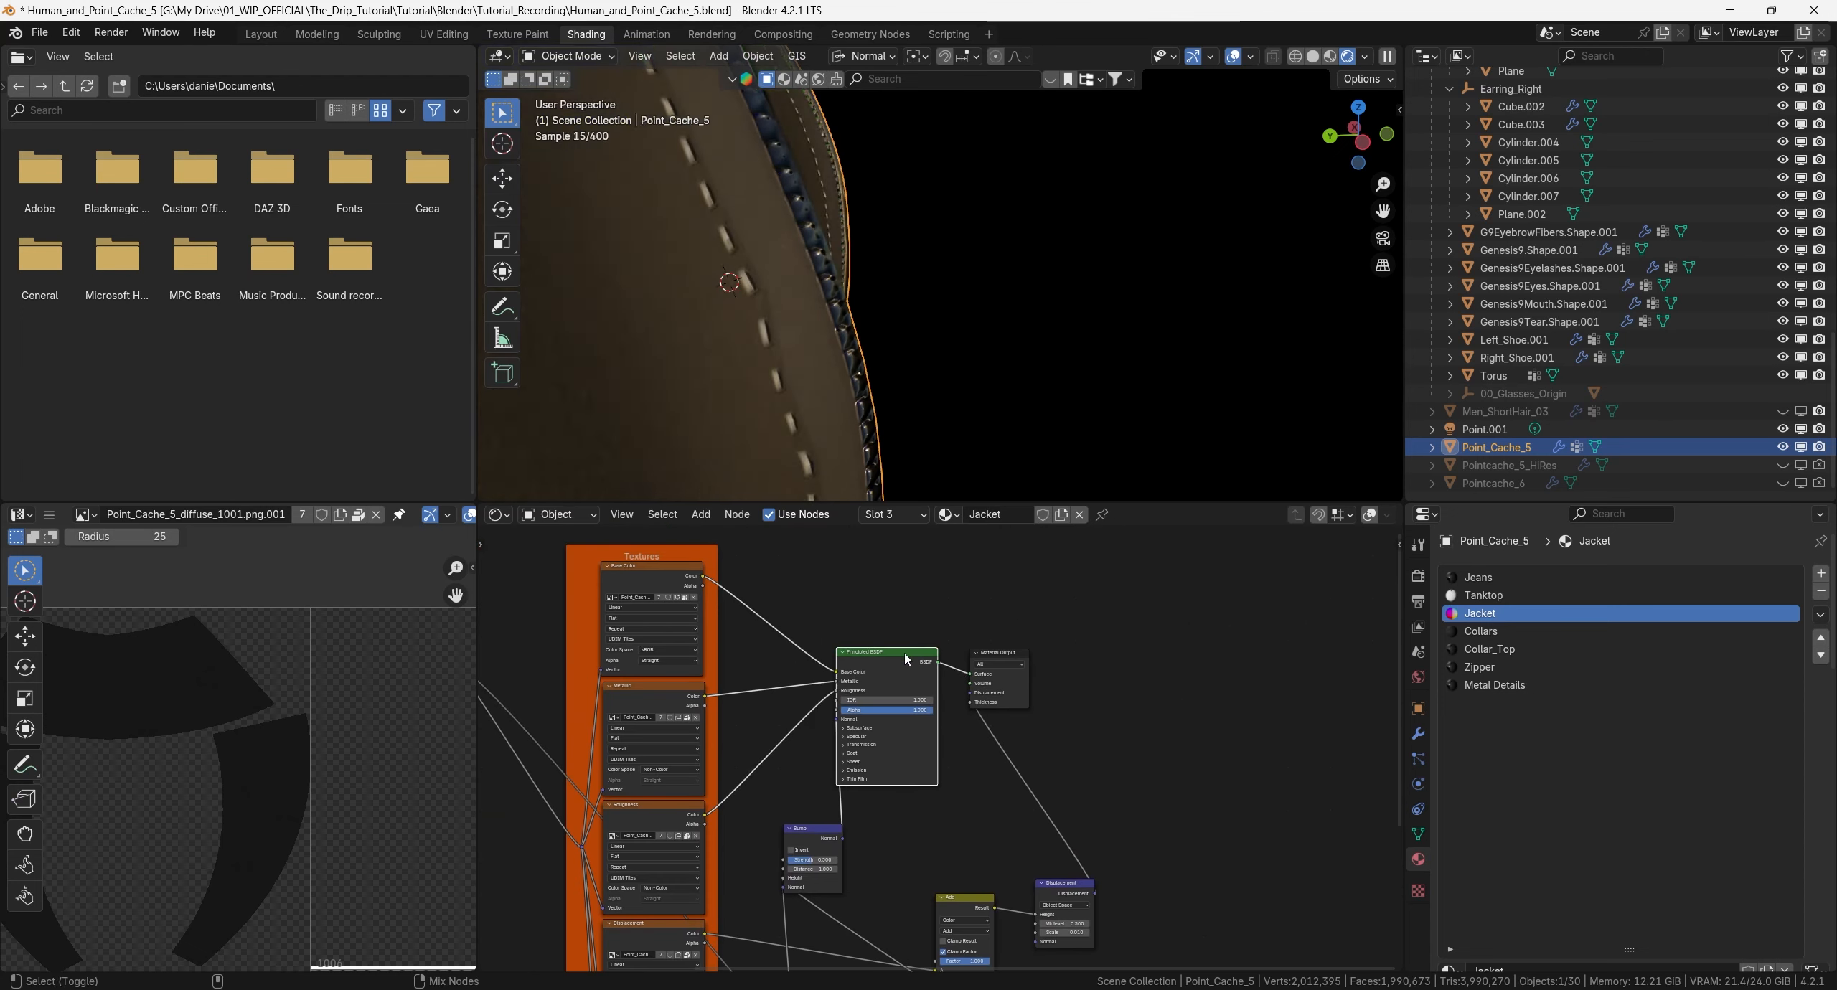
Try clearing all nodes from the Jeans material and undo the deletion.
key(Home)
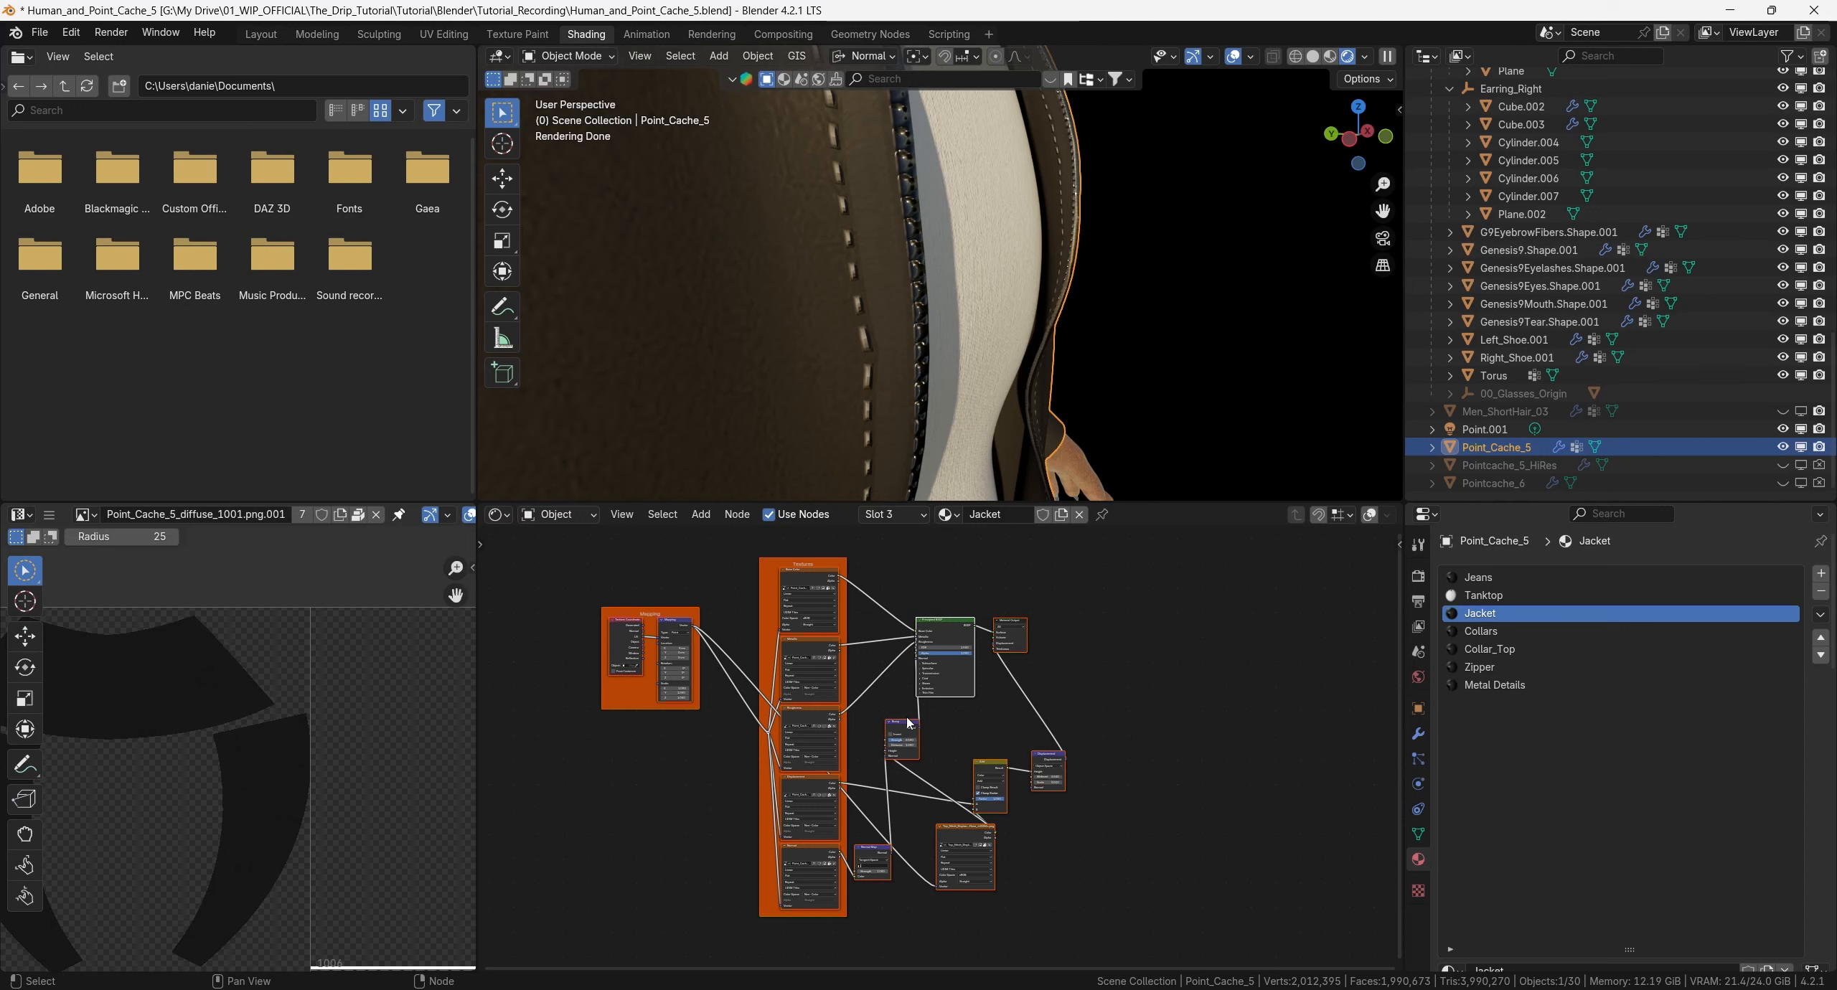
drag(1178, 550, 570, 943)
click(1478, 577)
key(Home)
drag(647, 553, 1034, 869)
key(ctrl+x)
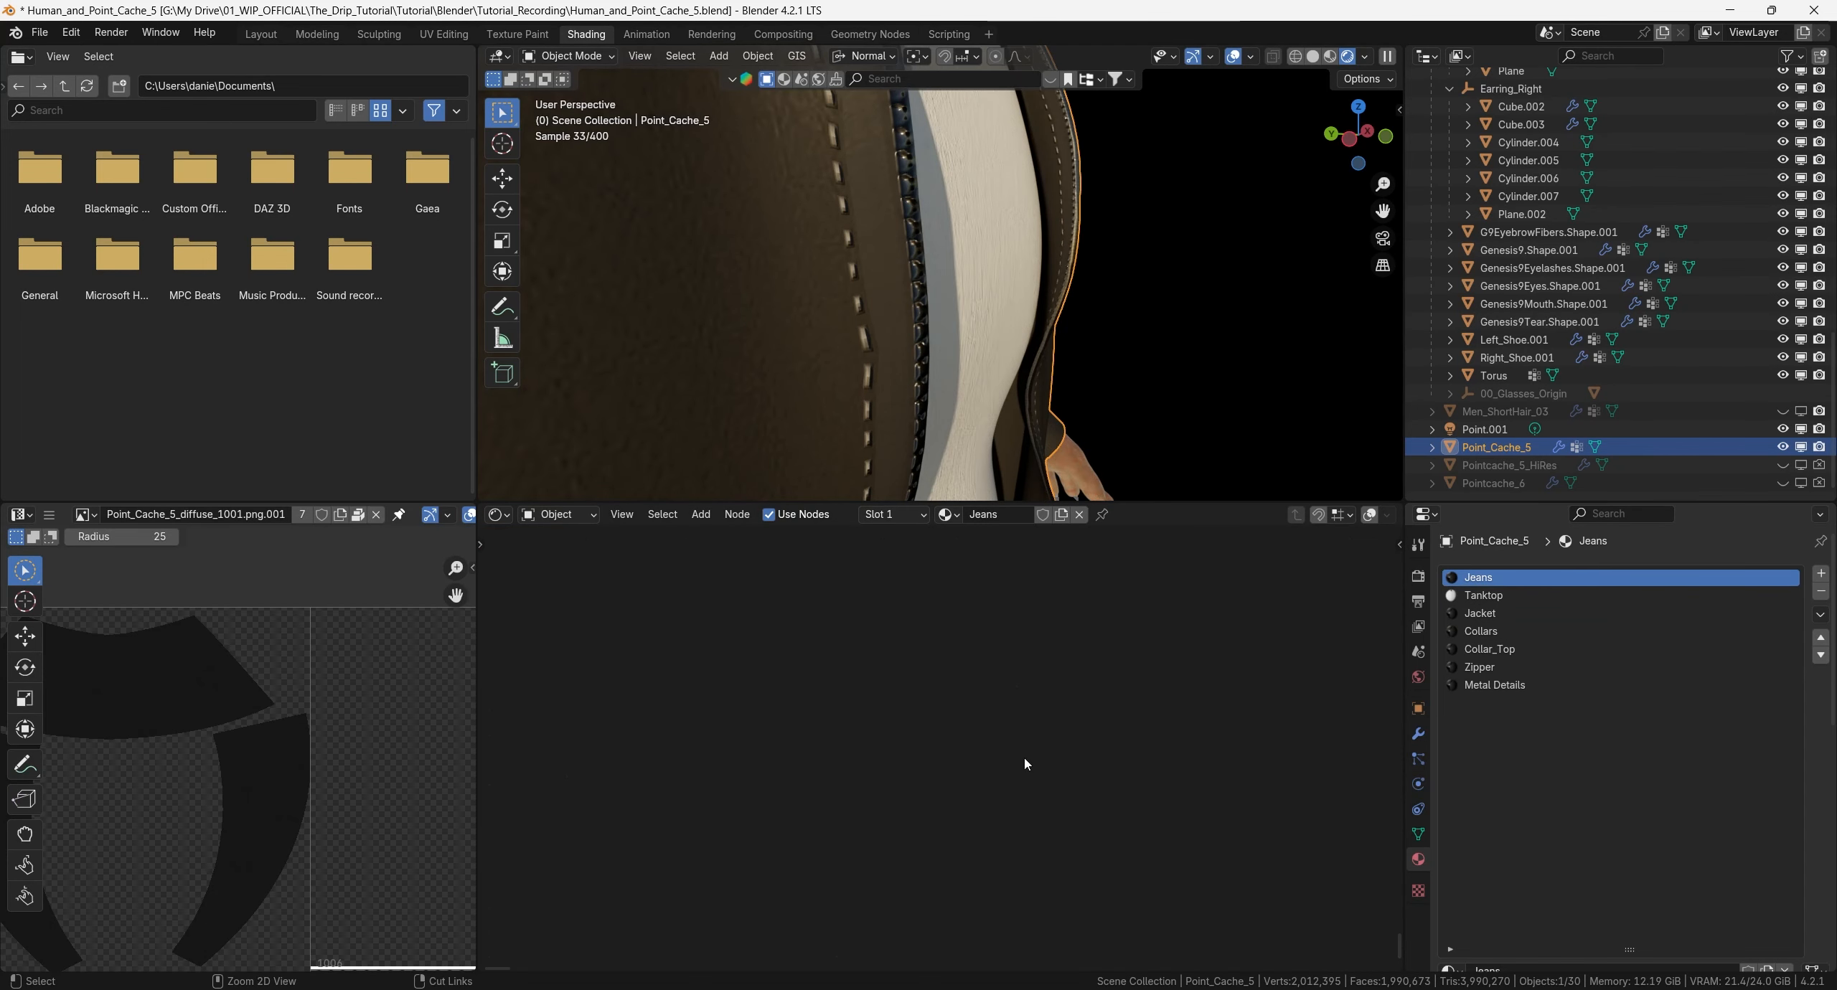
key(ctrl+z)
key(ctrl+z)
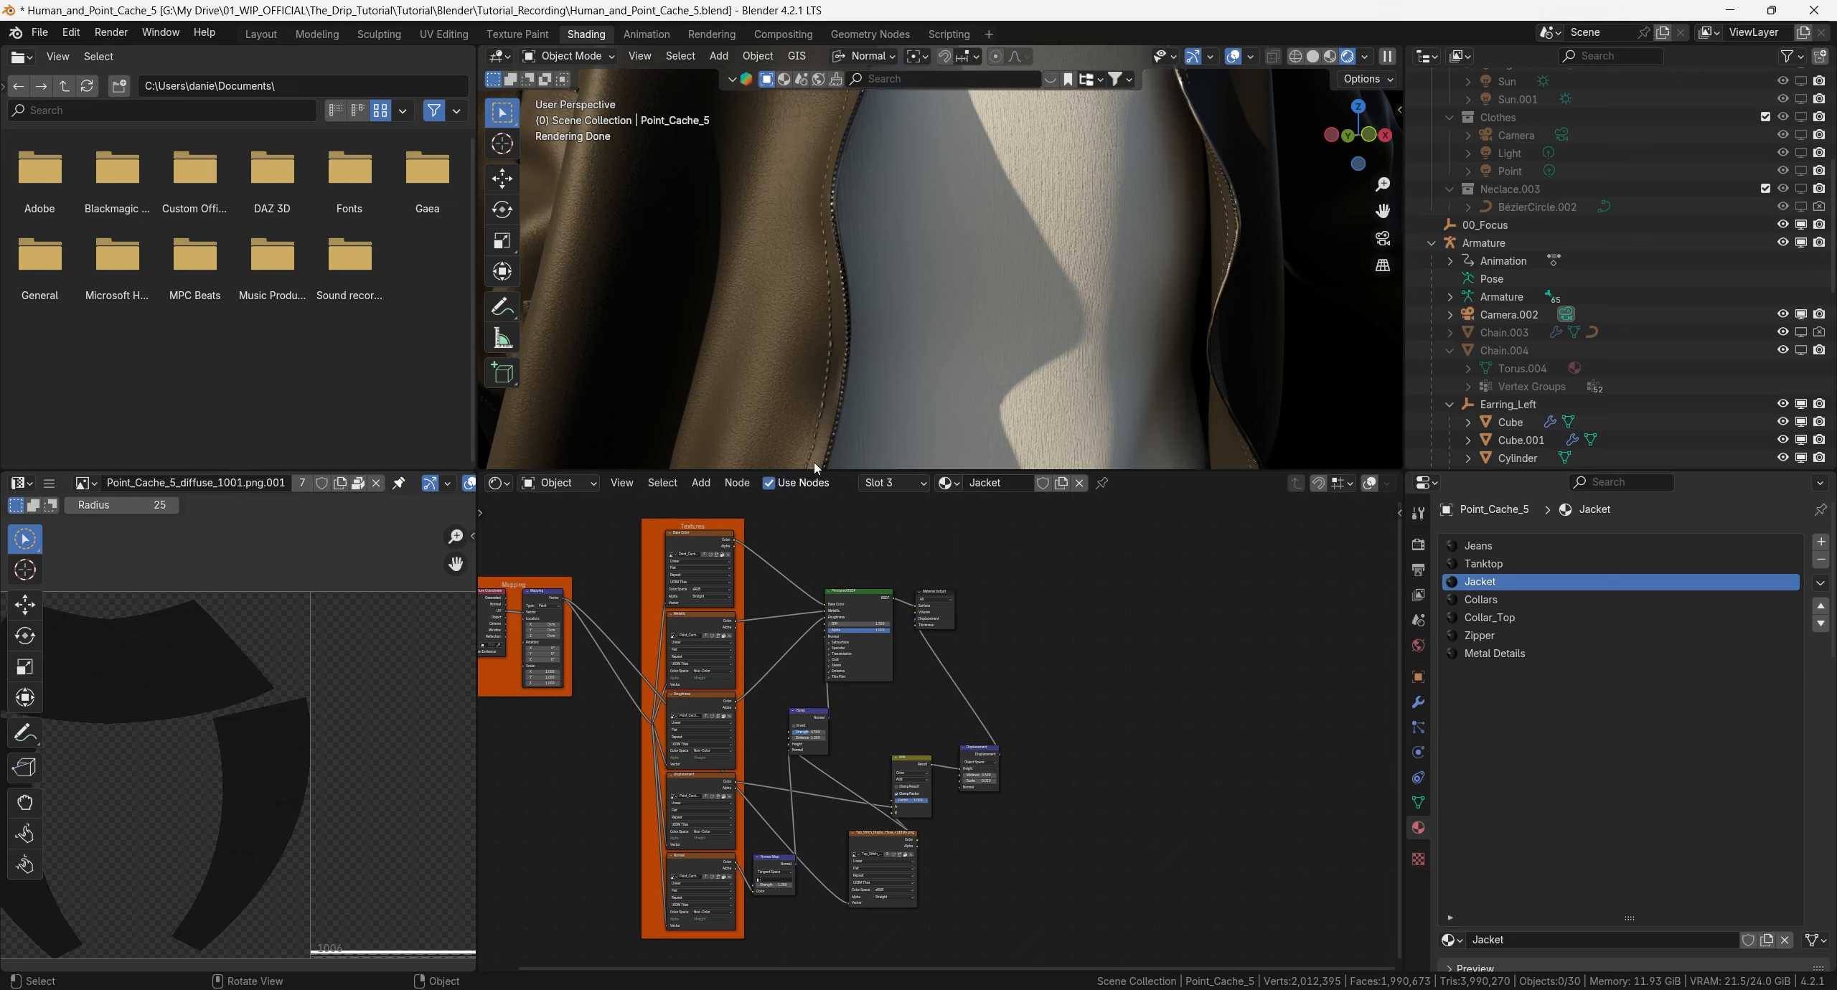
Duplicate the Jacket material's top stitch texture node with its vector link and place the copy above the Textures frame.
middle_drag(976, 917, 987, 848)
drag(881, 770, 887, 782)
scroll(887, 782, down, 2)
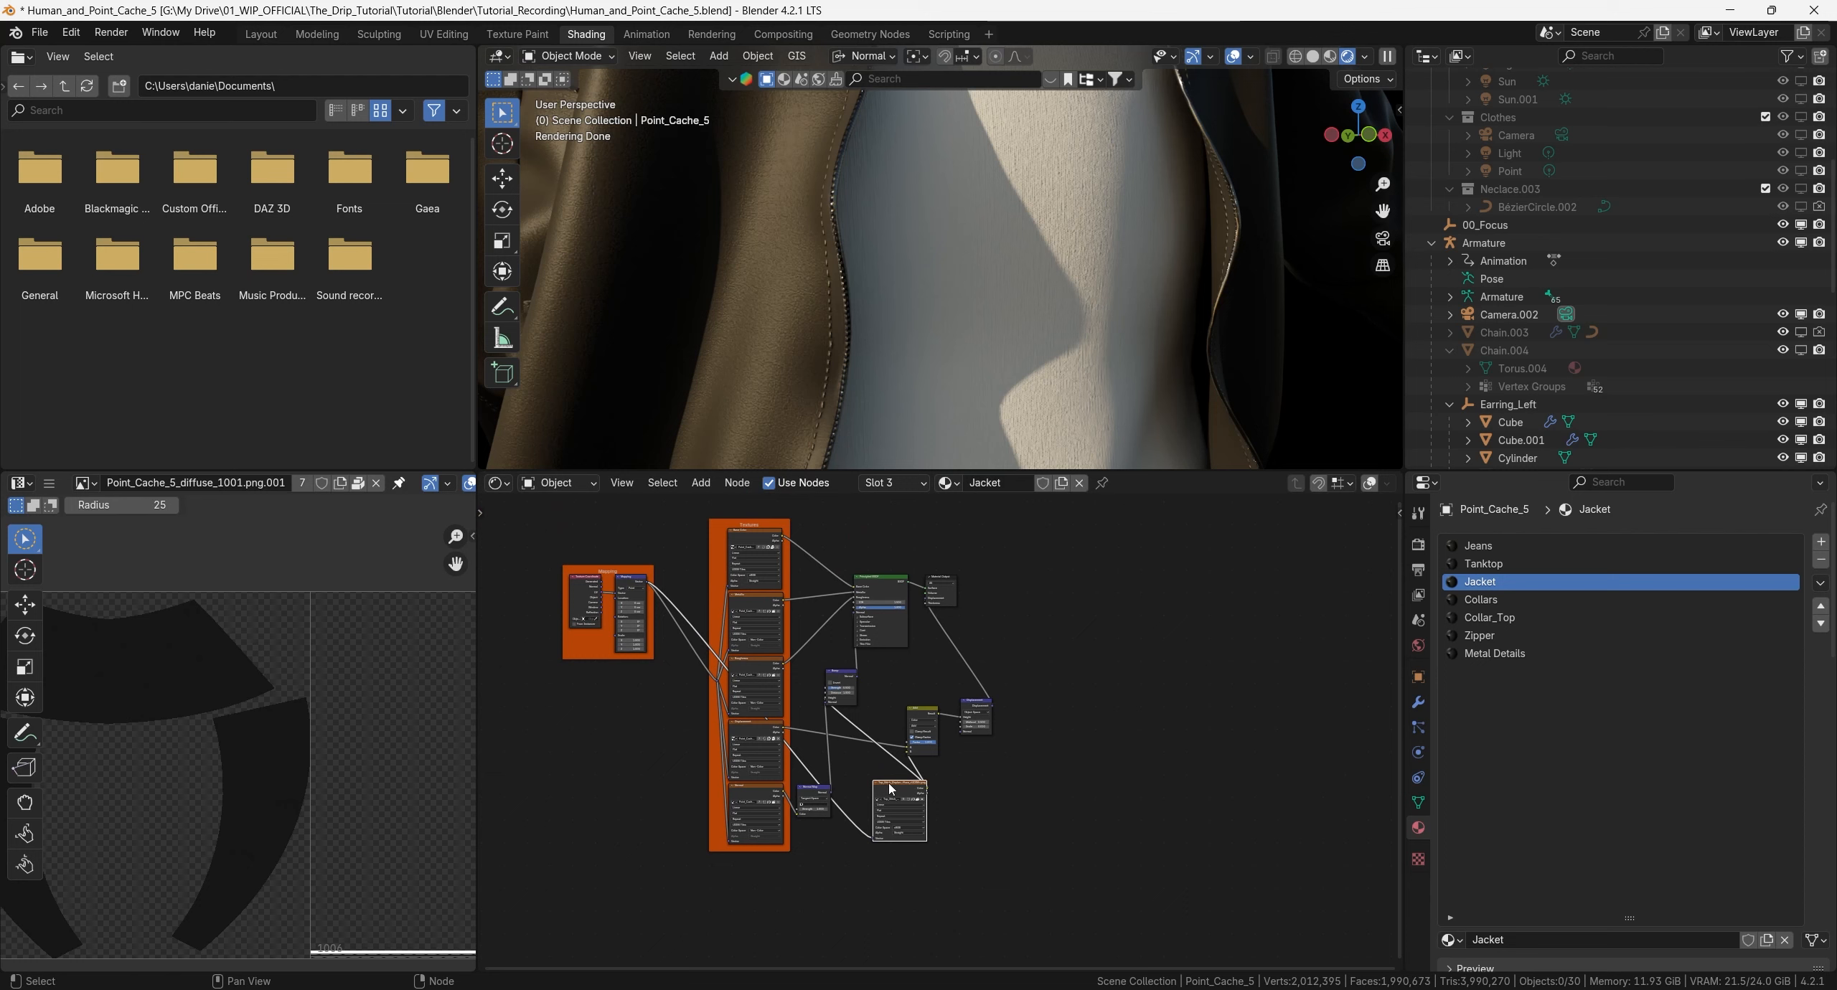
key(shift+d)
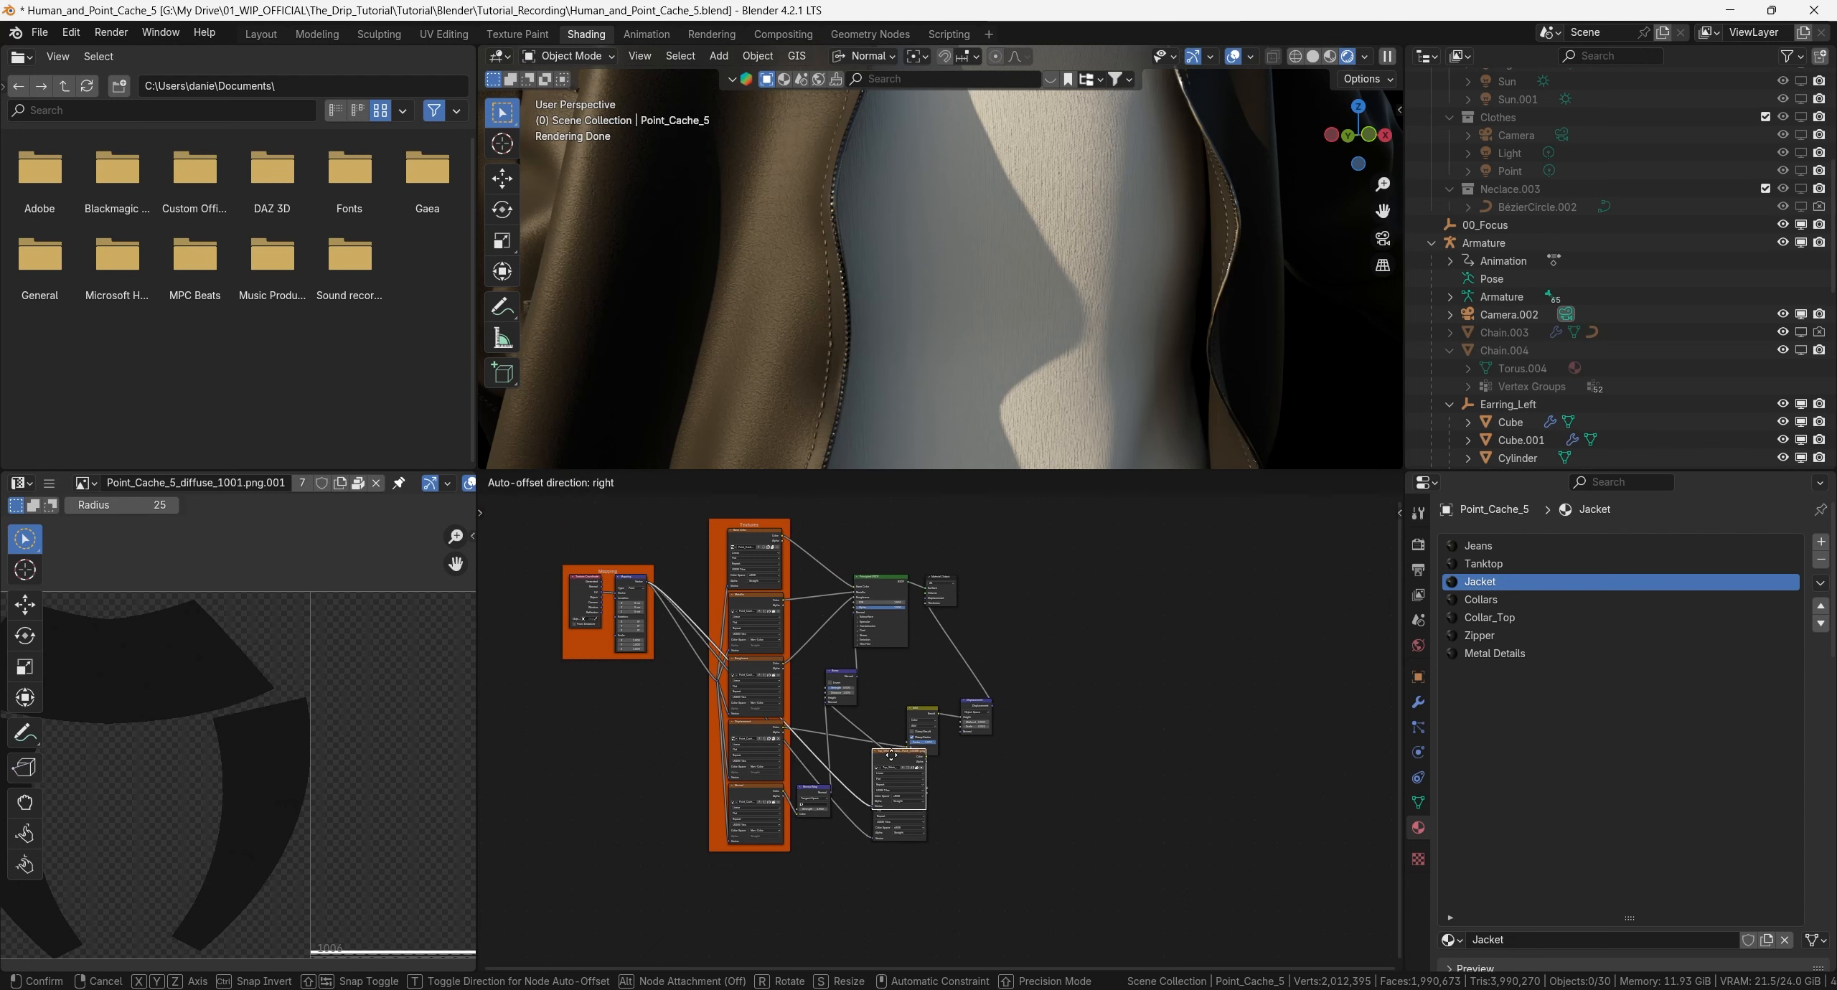
click(886, 536)
Move the Material Output, Principled BSDF and Displacement nodes further right, aligning the latter two on X with a scale of 0.
click(941, 651)
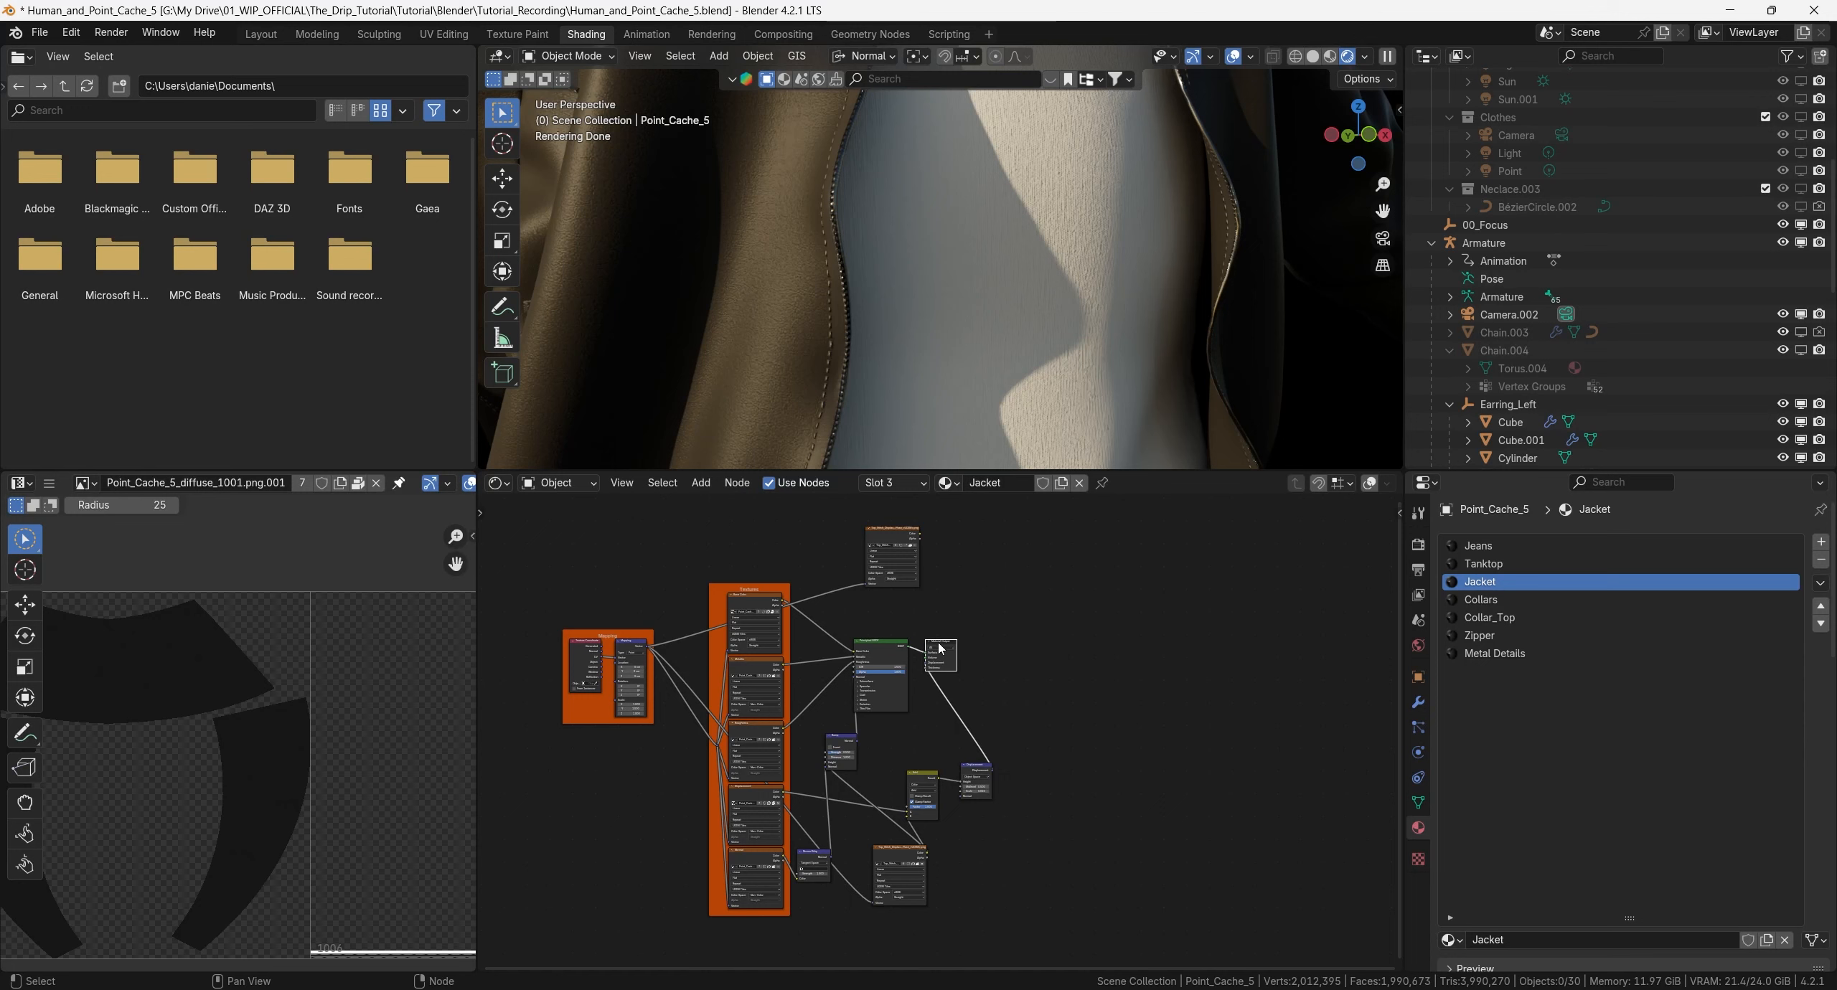
key(g)
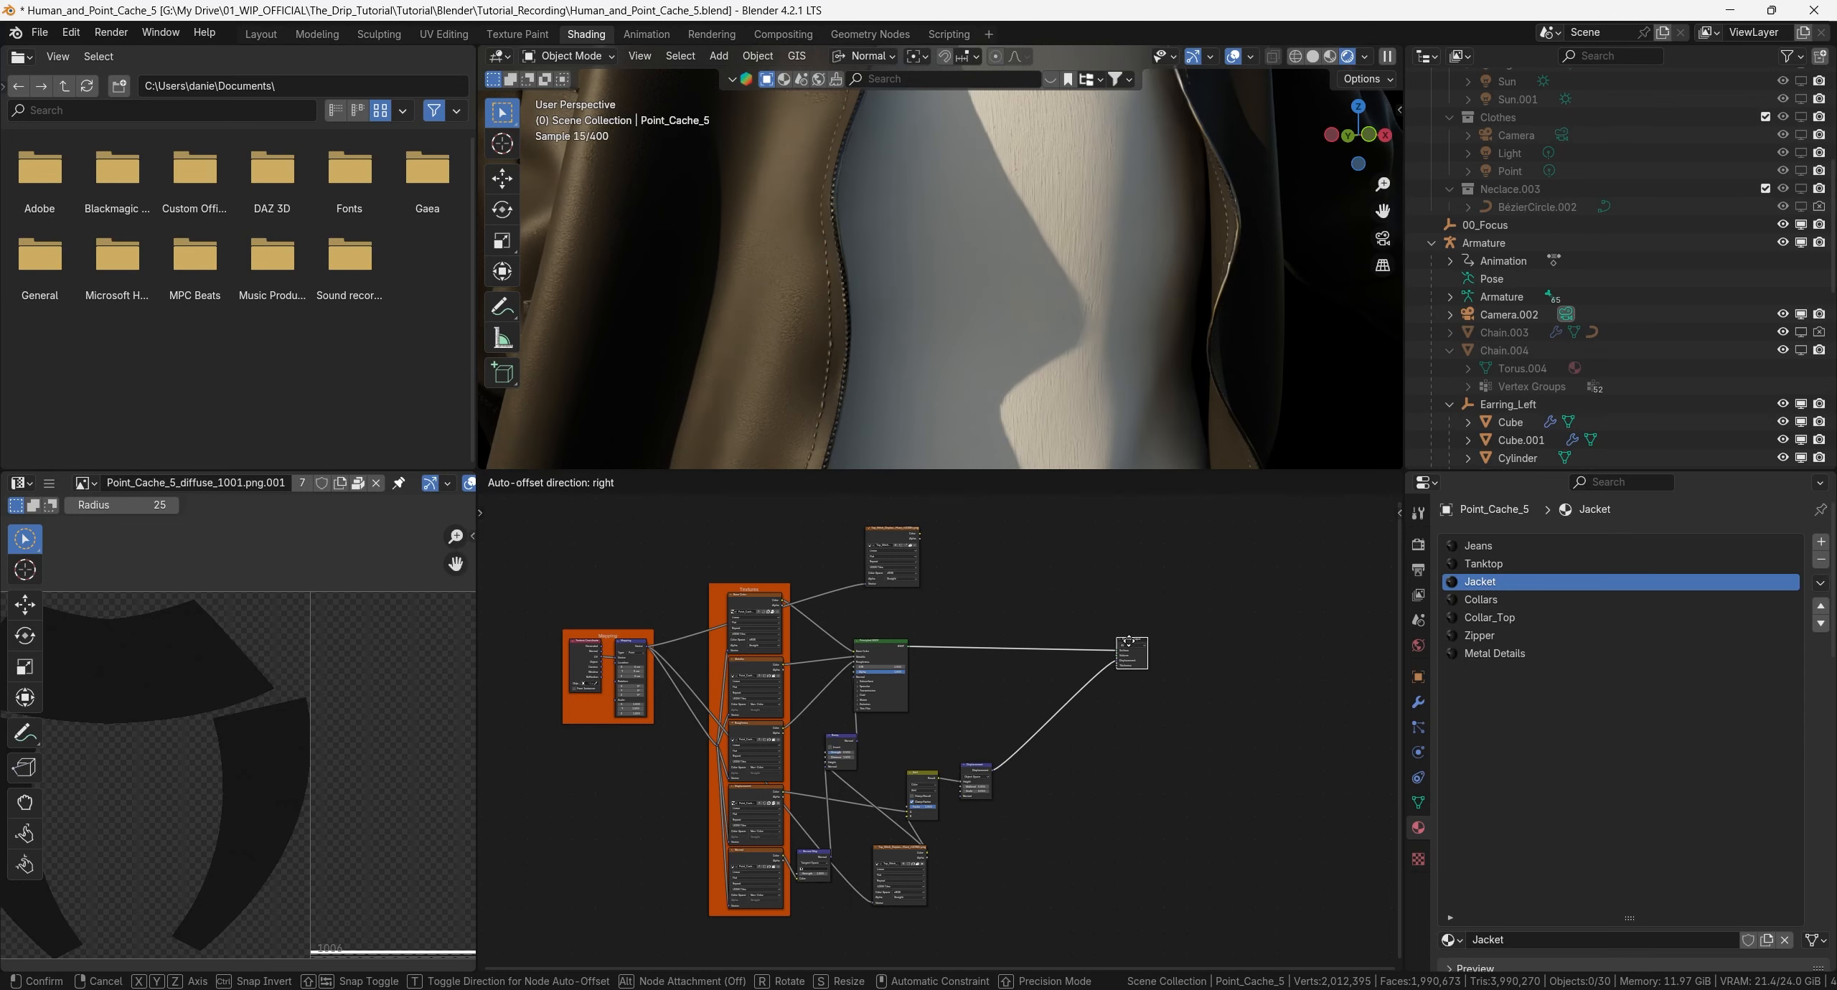
click(1225, 639)
click(883, 688)
shift+click(975, 782)
key(g)
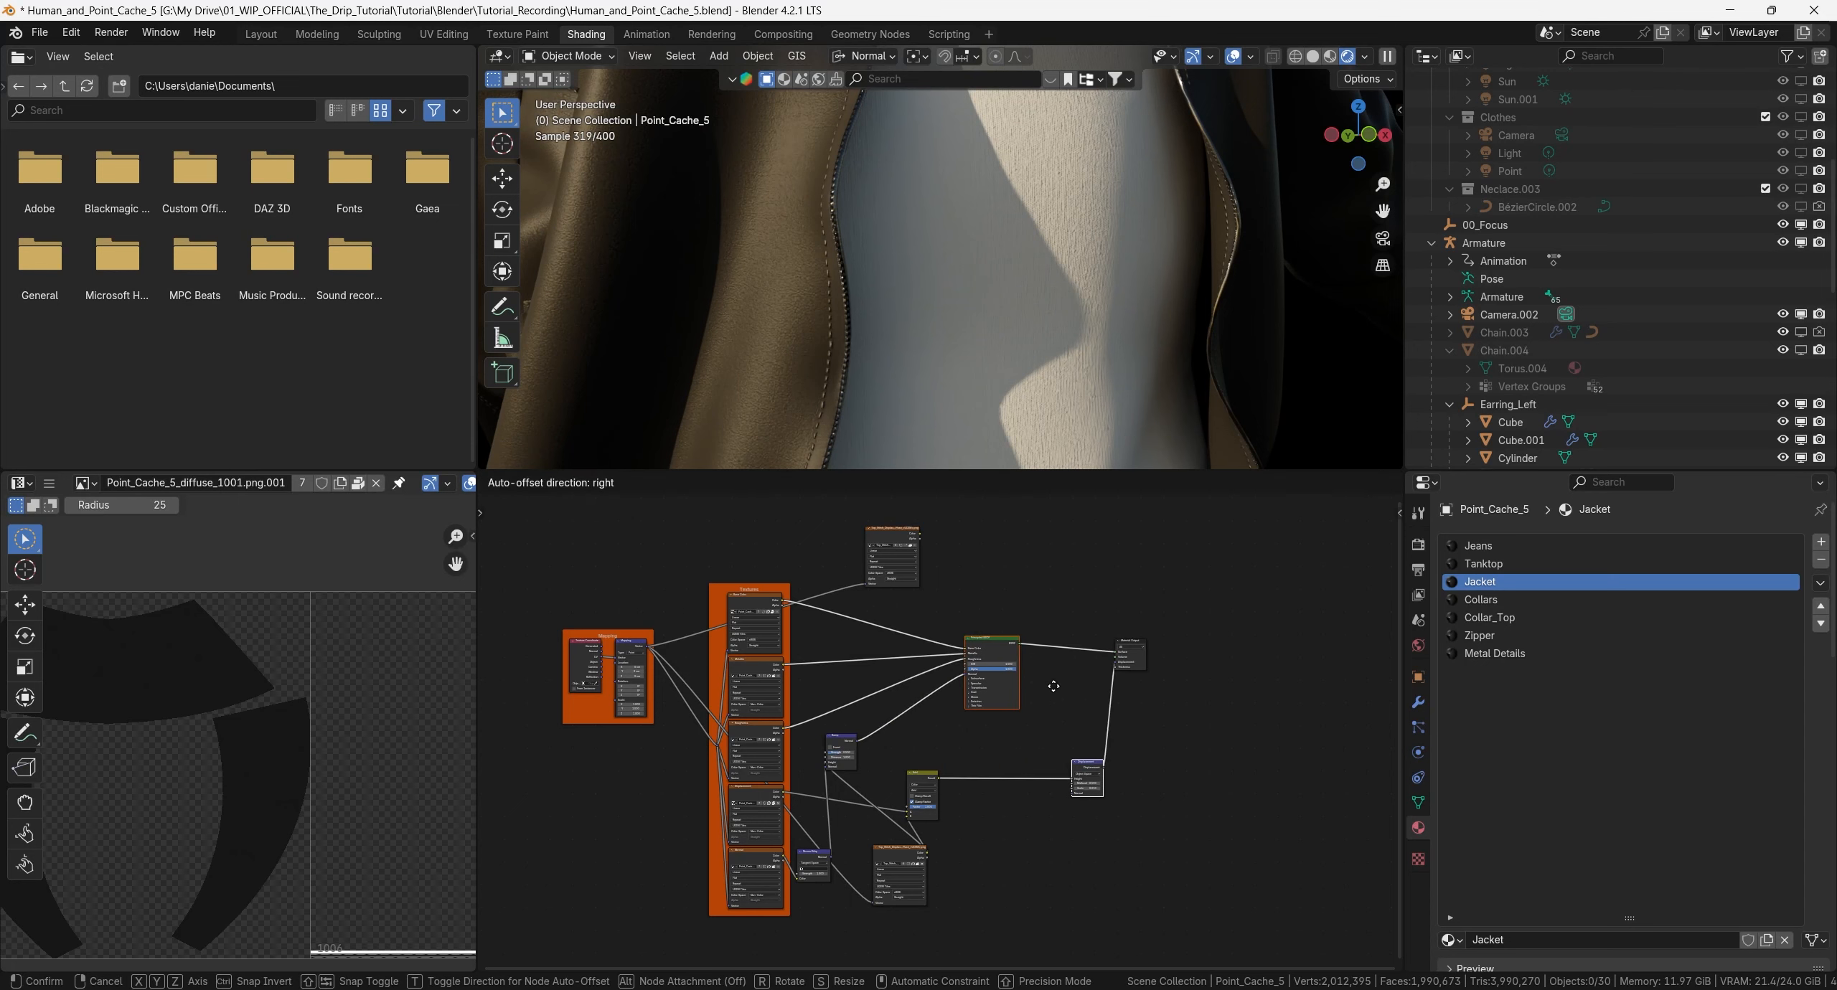
click(1074, 690)
key(s)
key(x)
key(0)
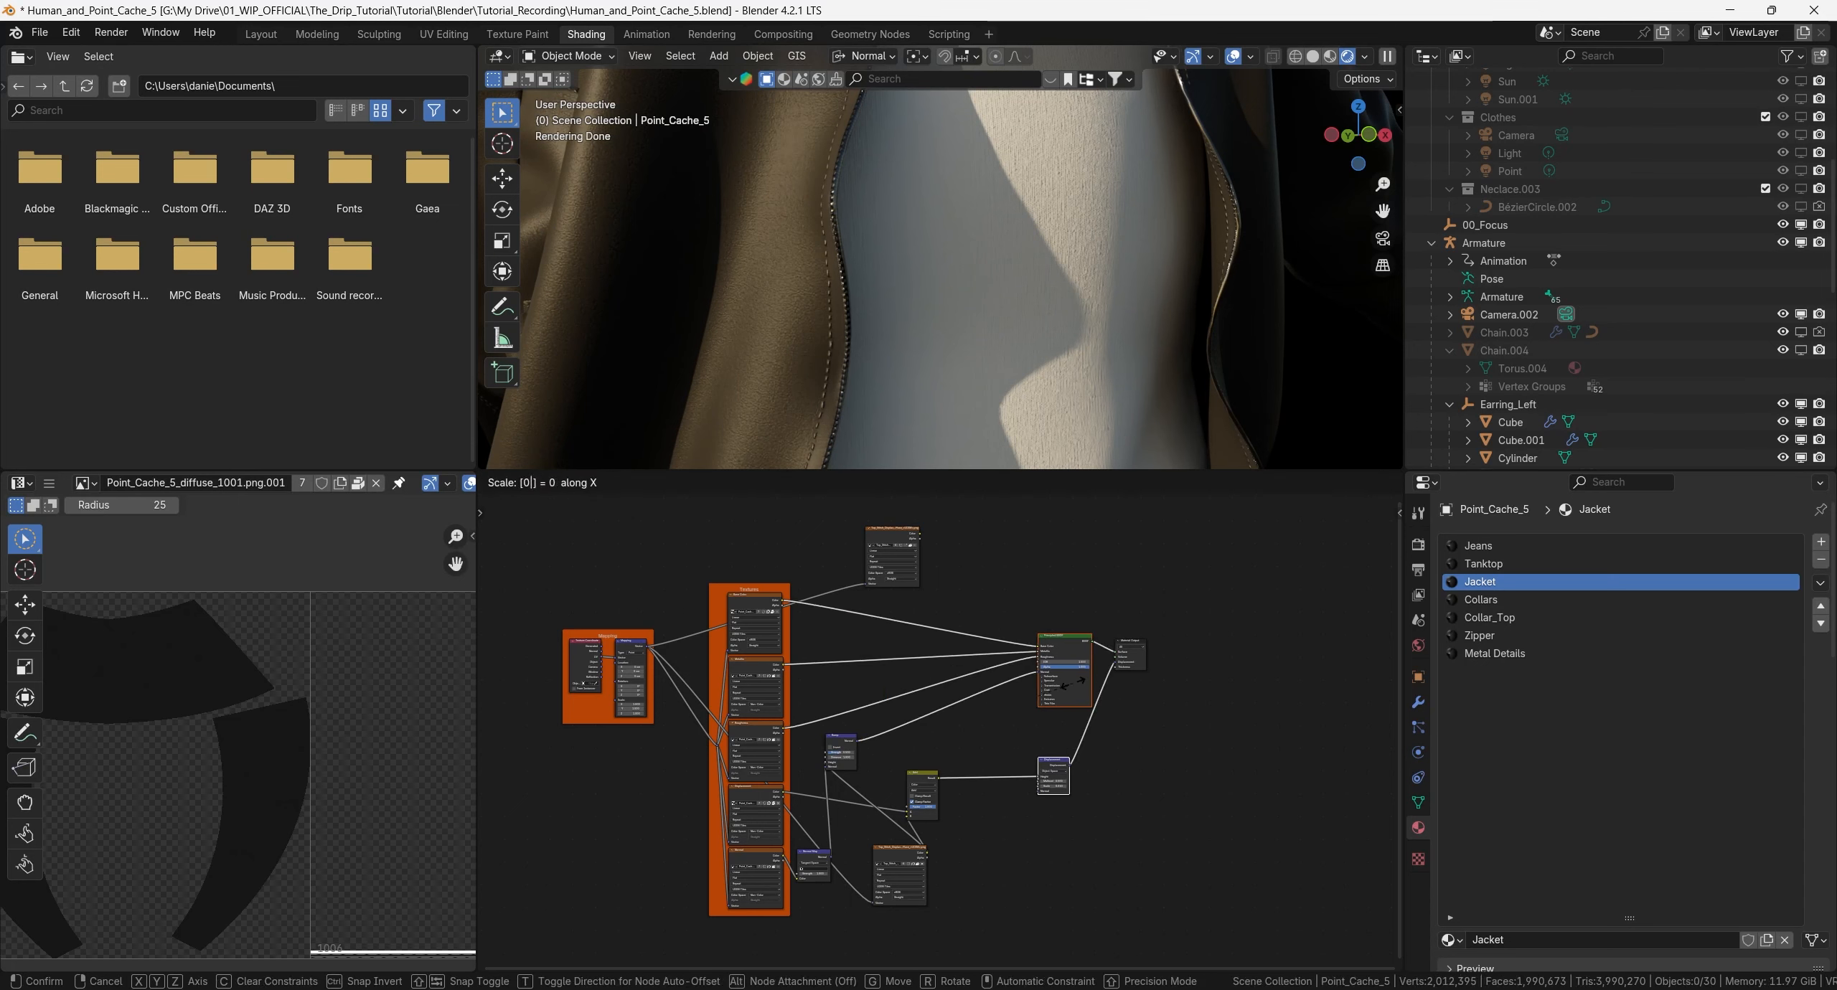
key(Return)
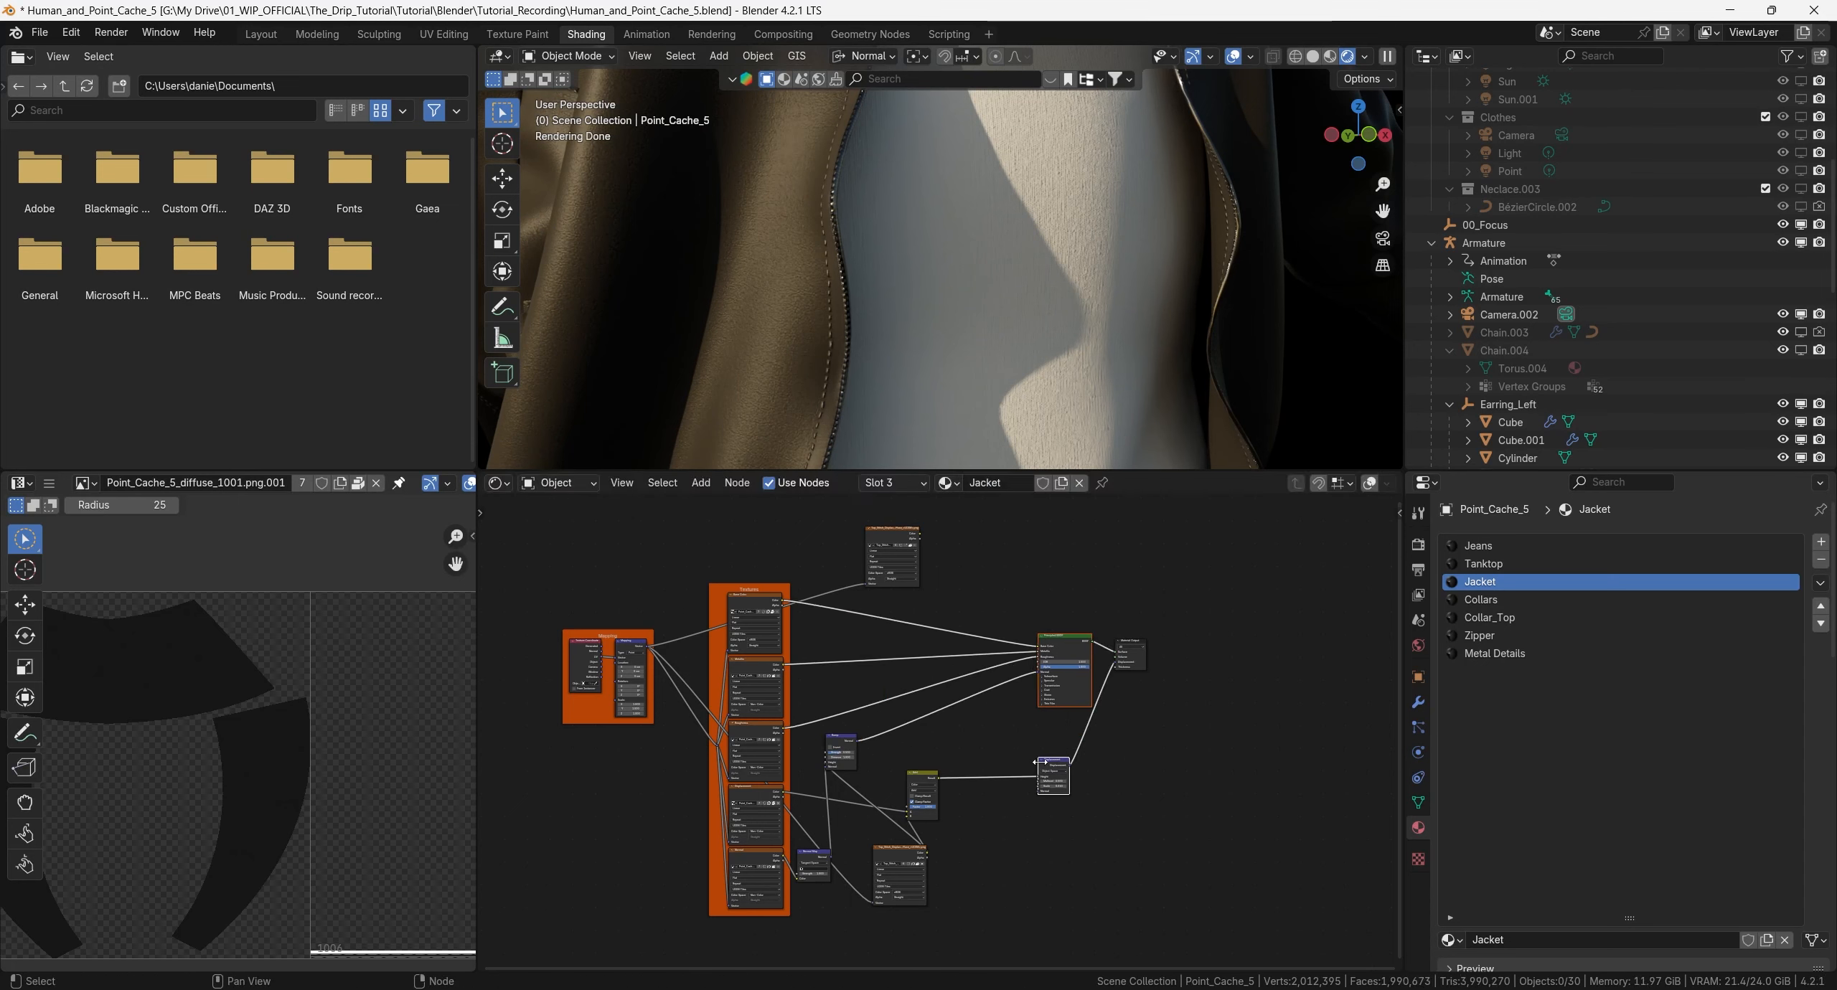
Move the Add node close to Displacement and shift the Bump and Normal Map nodes right, clear of the Textures frame.
drag(919, 774, 995, 756)
drag(838, 738, 932, 691)
drag(814, 851, 932, 702)
shift+click(924, 766)
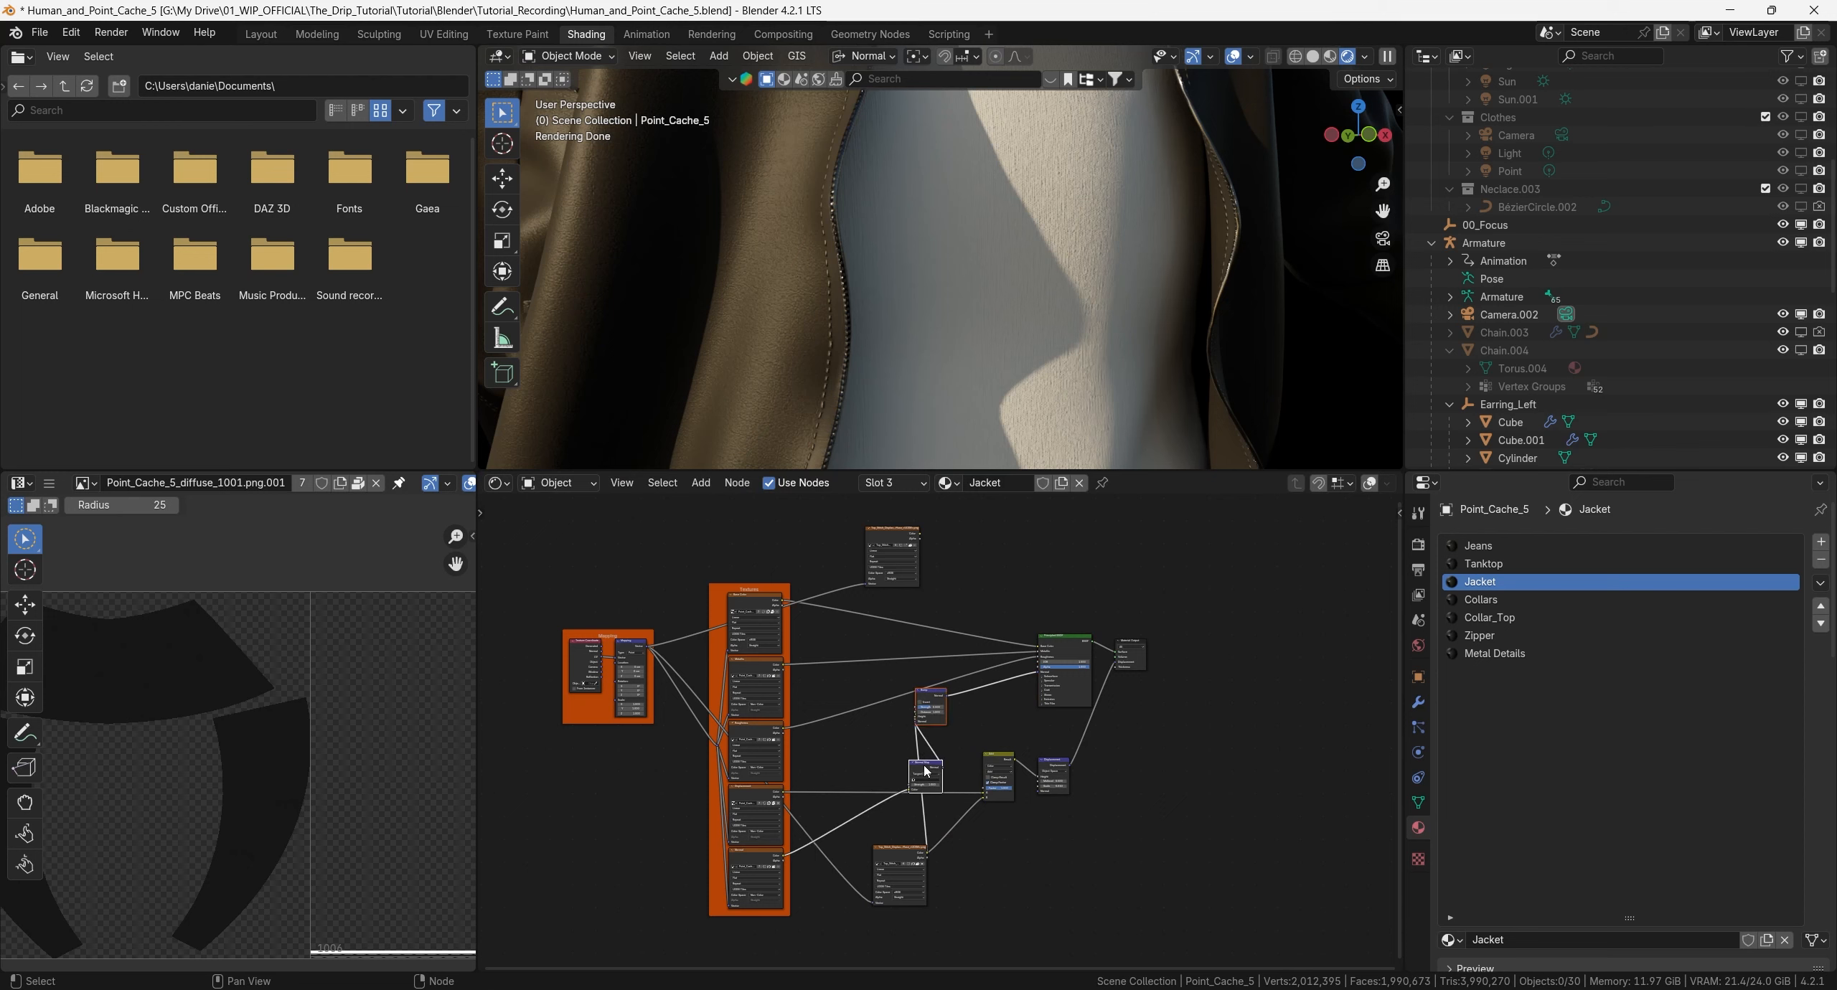
key(s)
key(x)
right_click(924, 767)
Move both top stitch texture nodes left along X, shift the upper copy further left, and save the file.
click(892, 852)
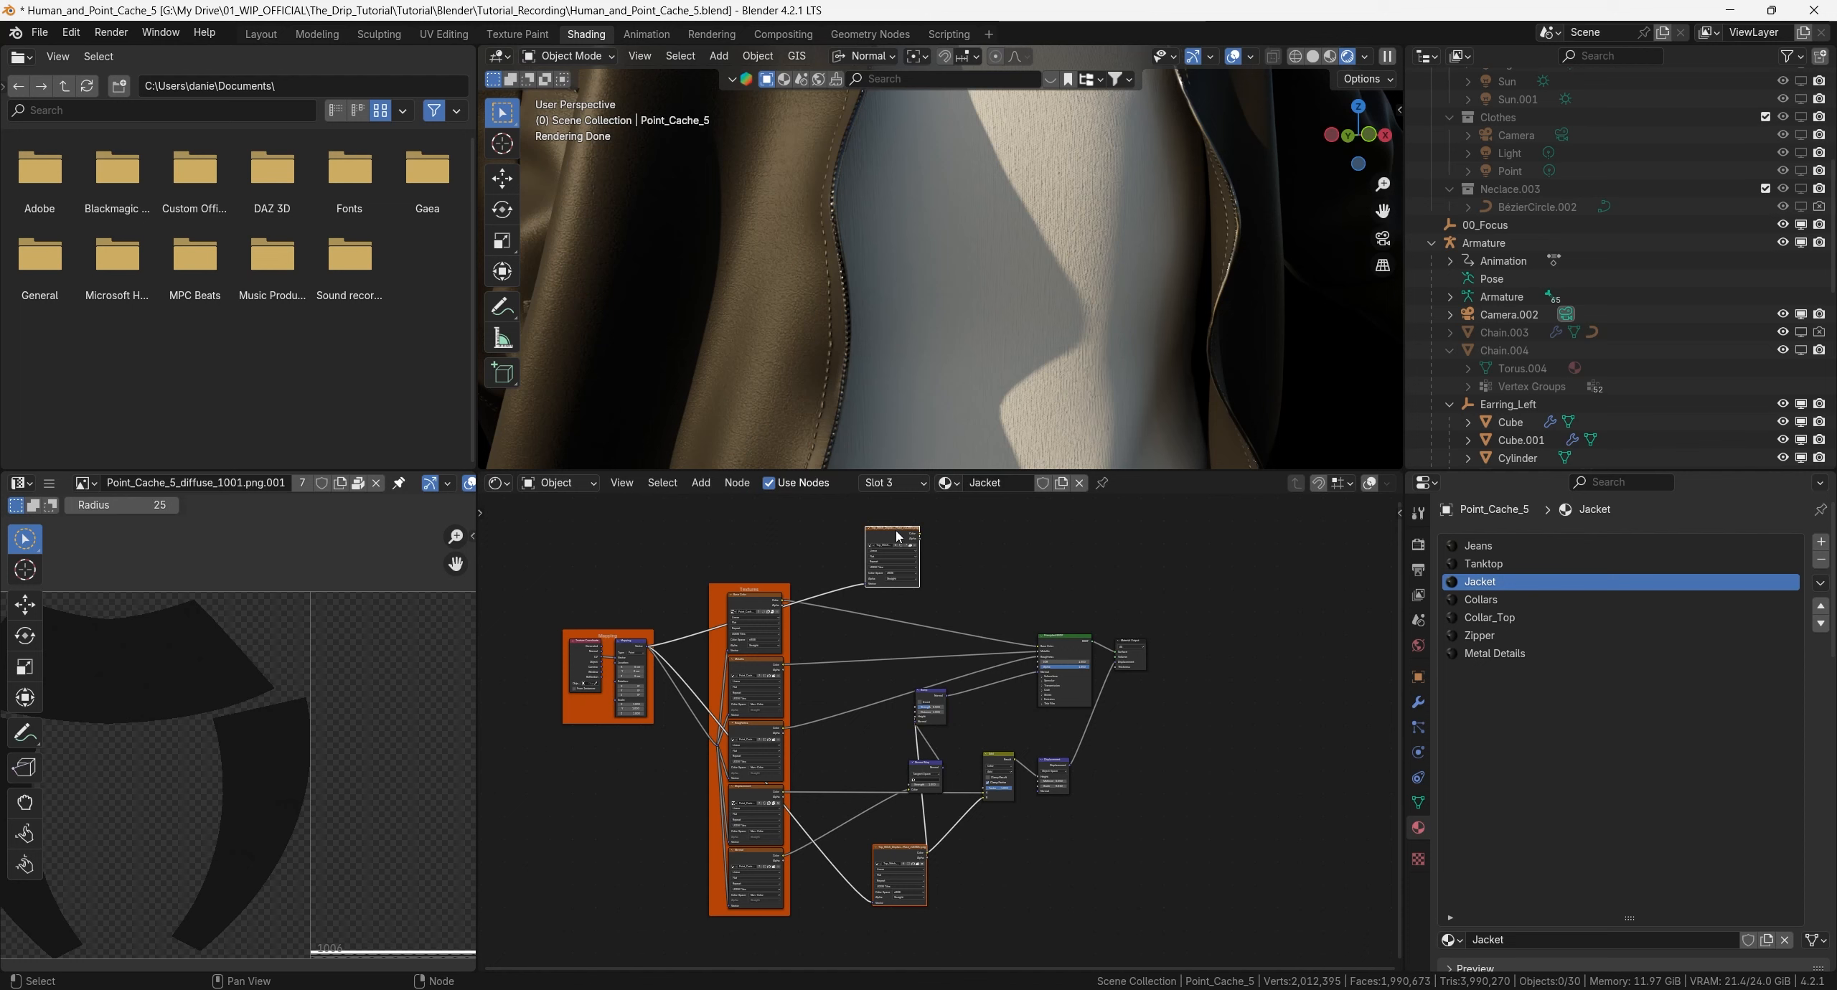
key(g)
key(x)
click(861, 538)
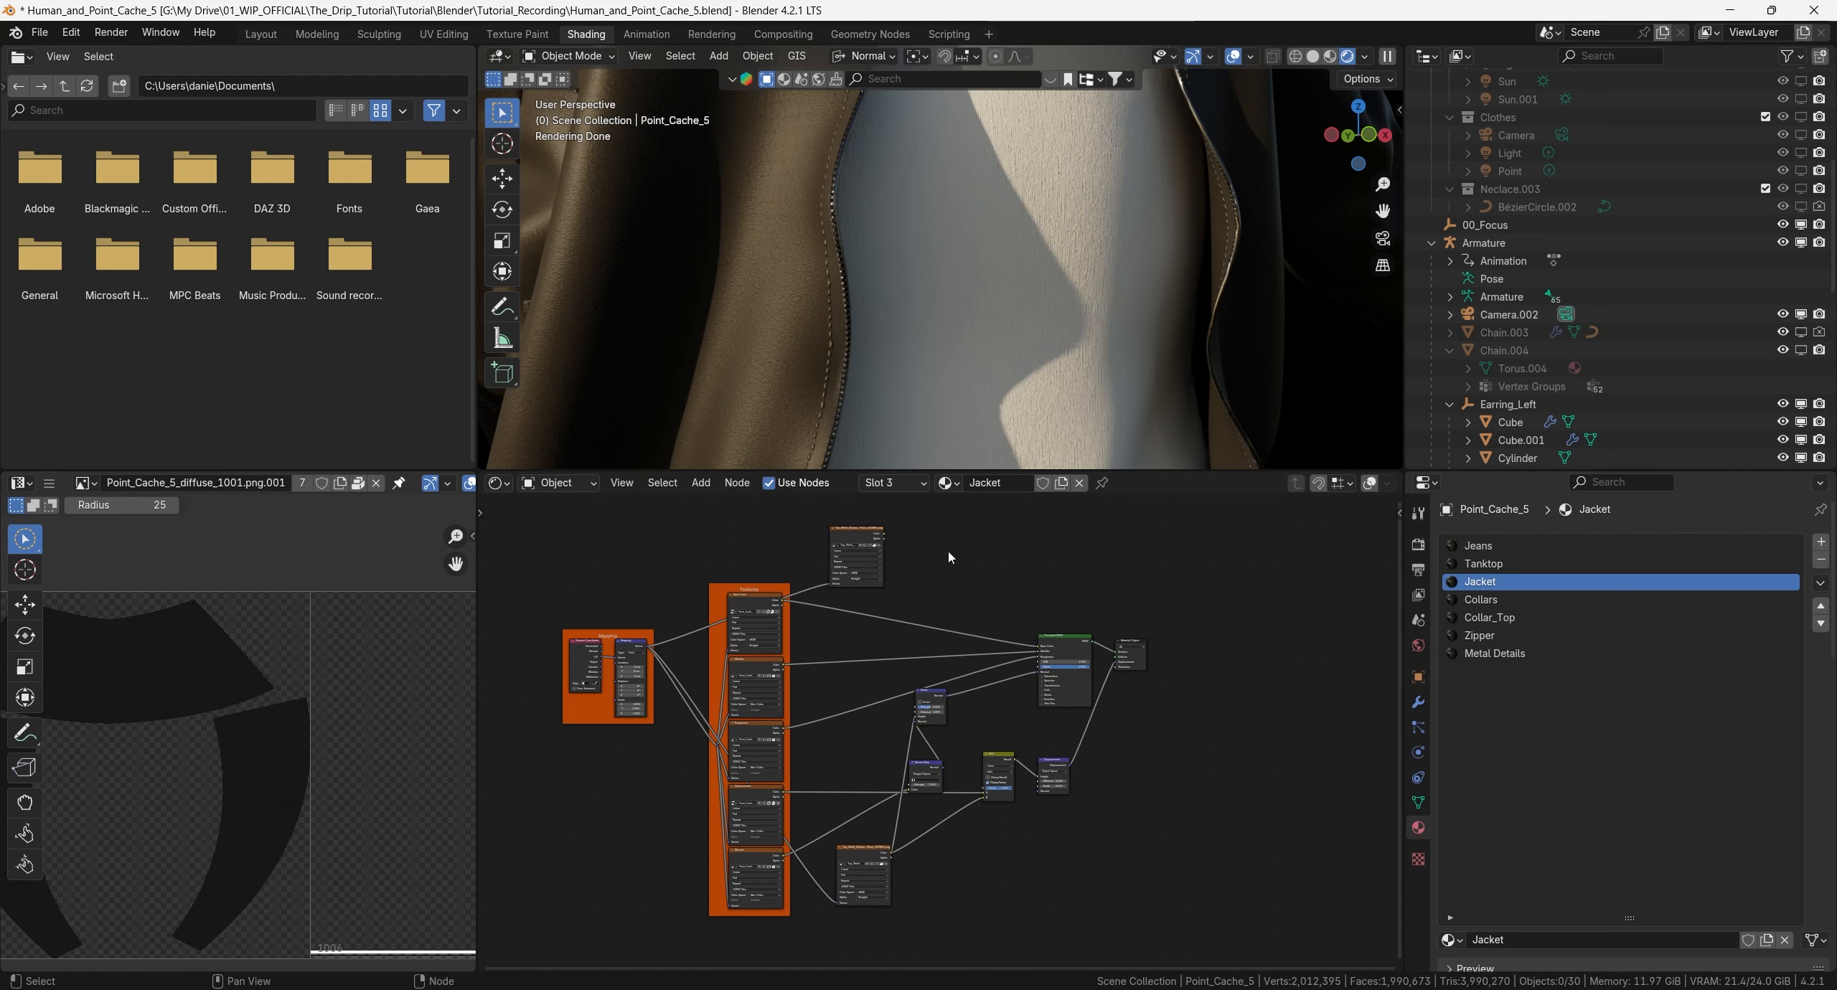
drag(841, 537, 811, 537)
scroll(901, 532, up, 2)
middle_drag(902, 532, 859, 610)
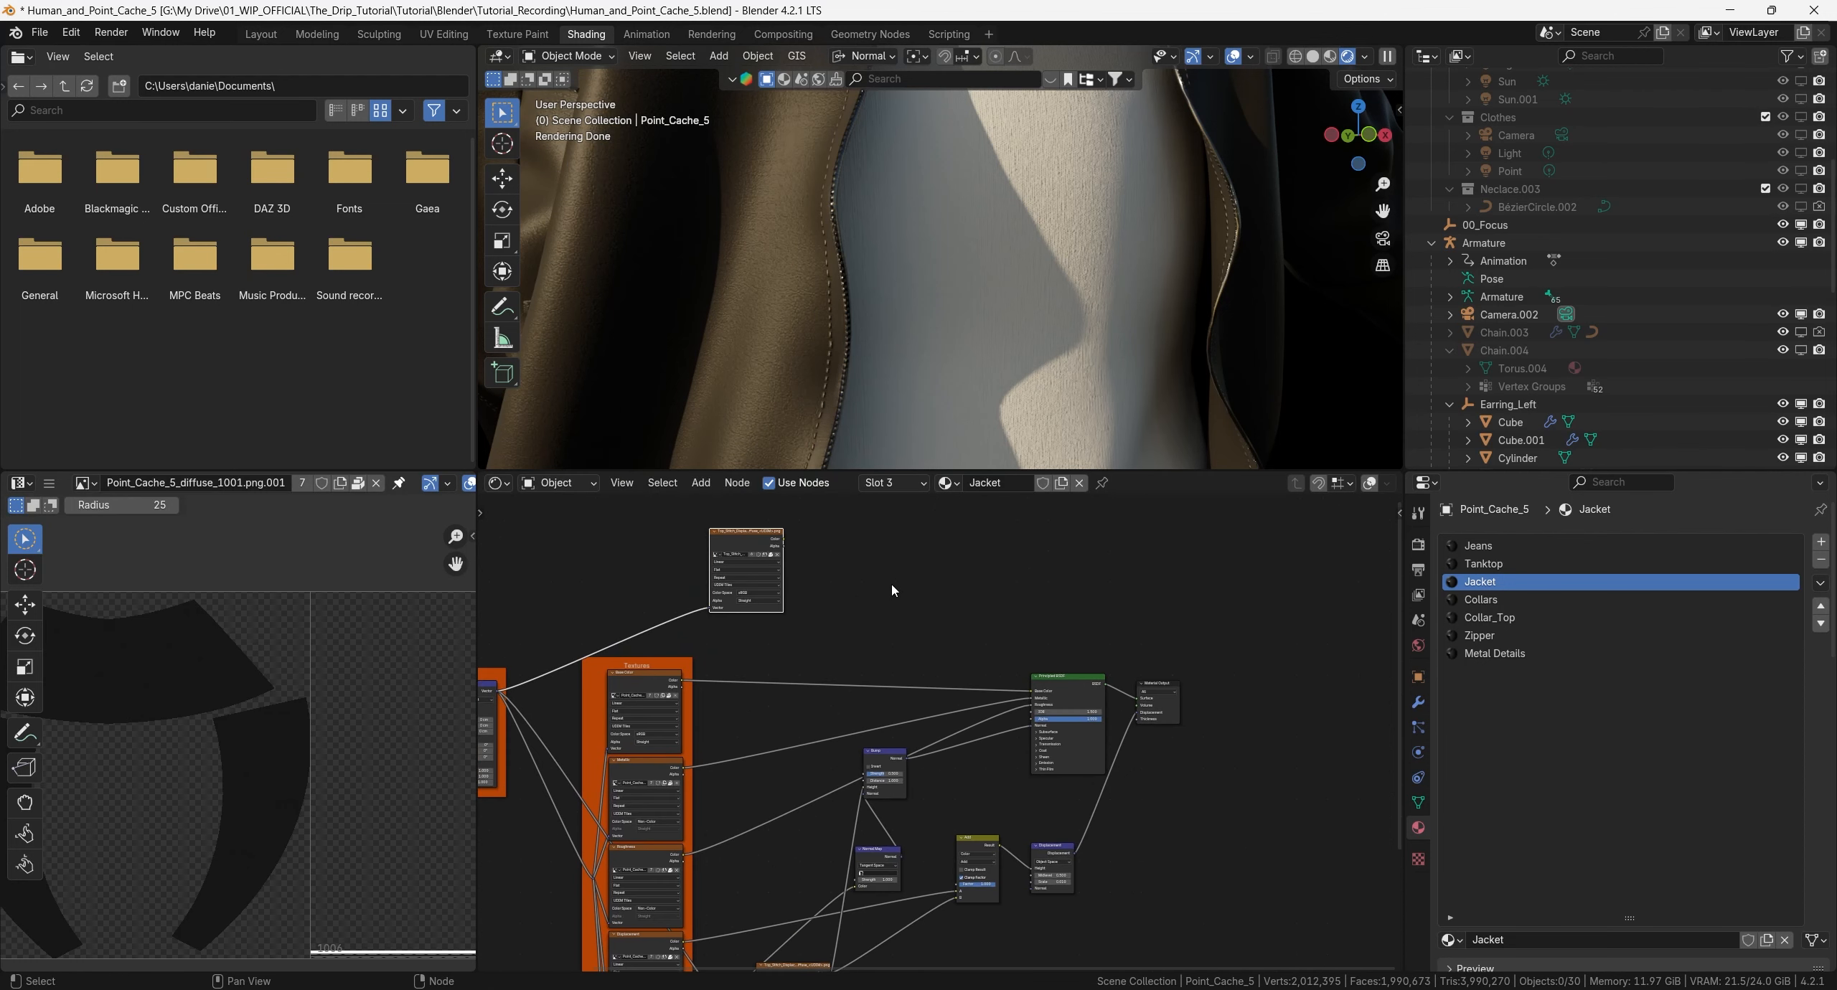
click(871, 573)
key(ctrl+s)
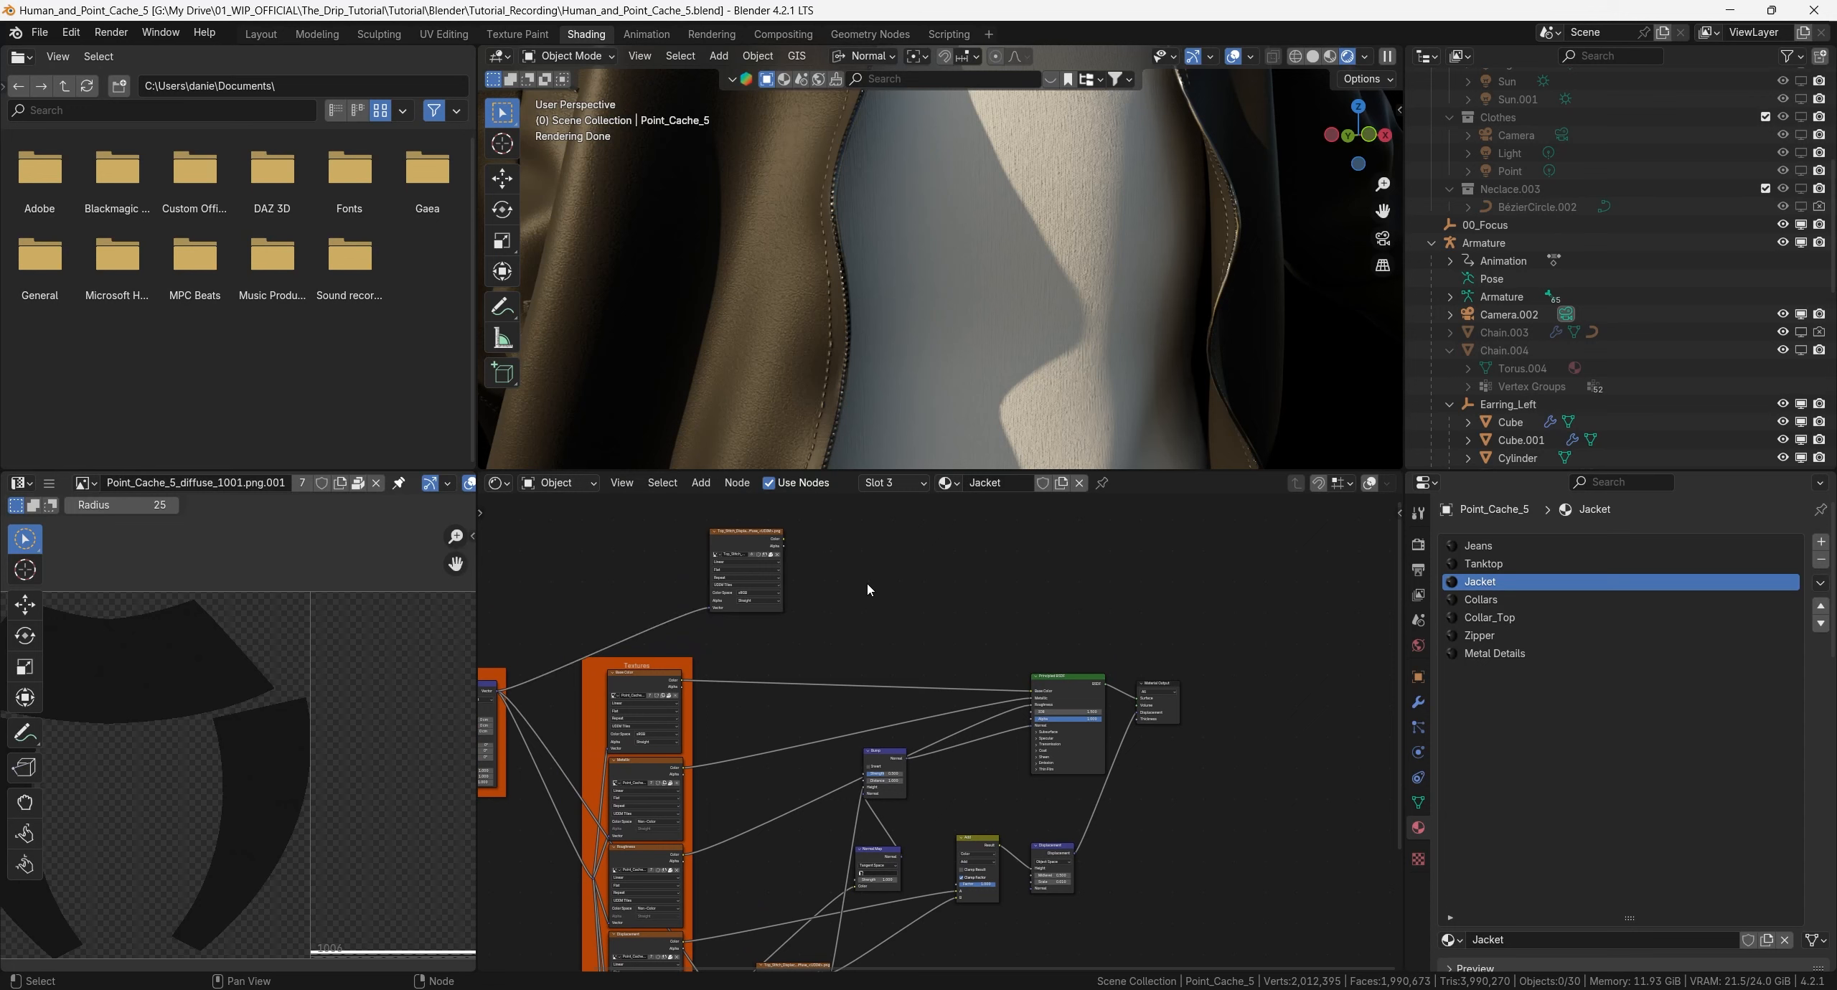
Add a Mix Color node, connecting the Base Color texture to A and the upper top stitch texture's Color to Factor.
key(shift+a)
text(mix)
key(Return)
click(869, 585)
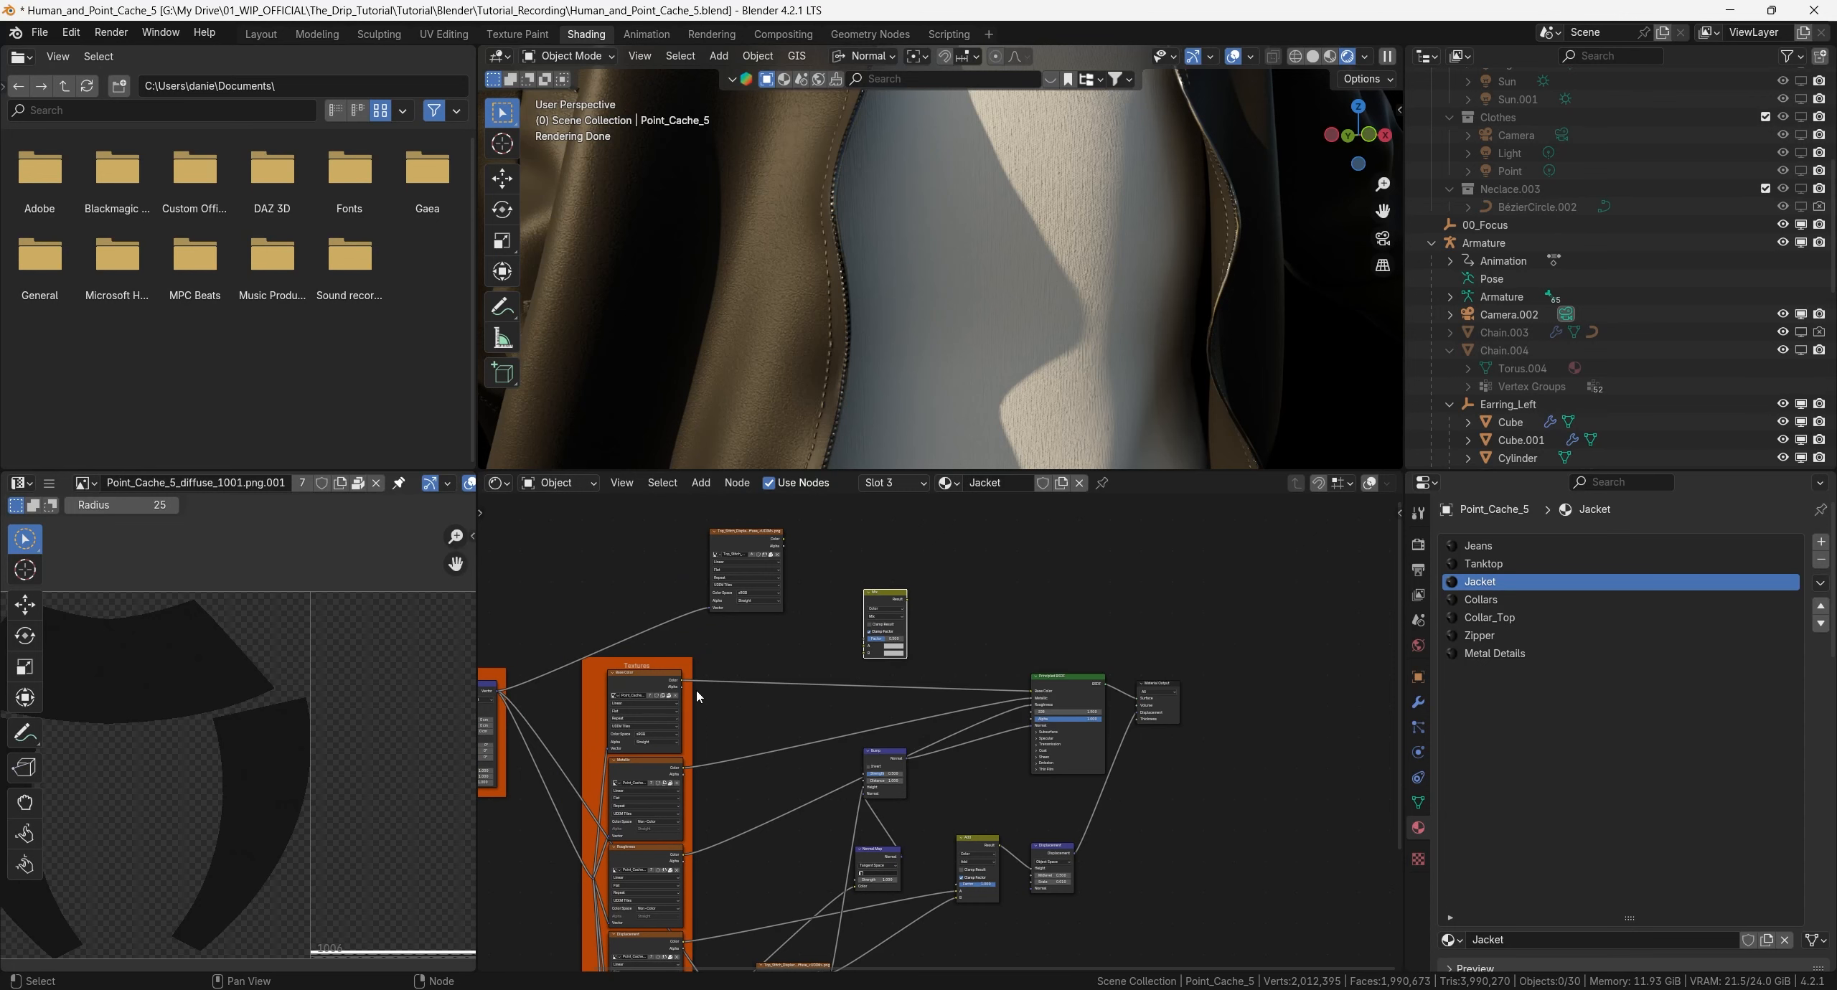
drag(684, 684, 865, 647)
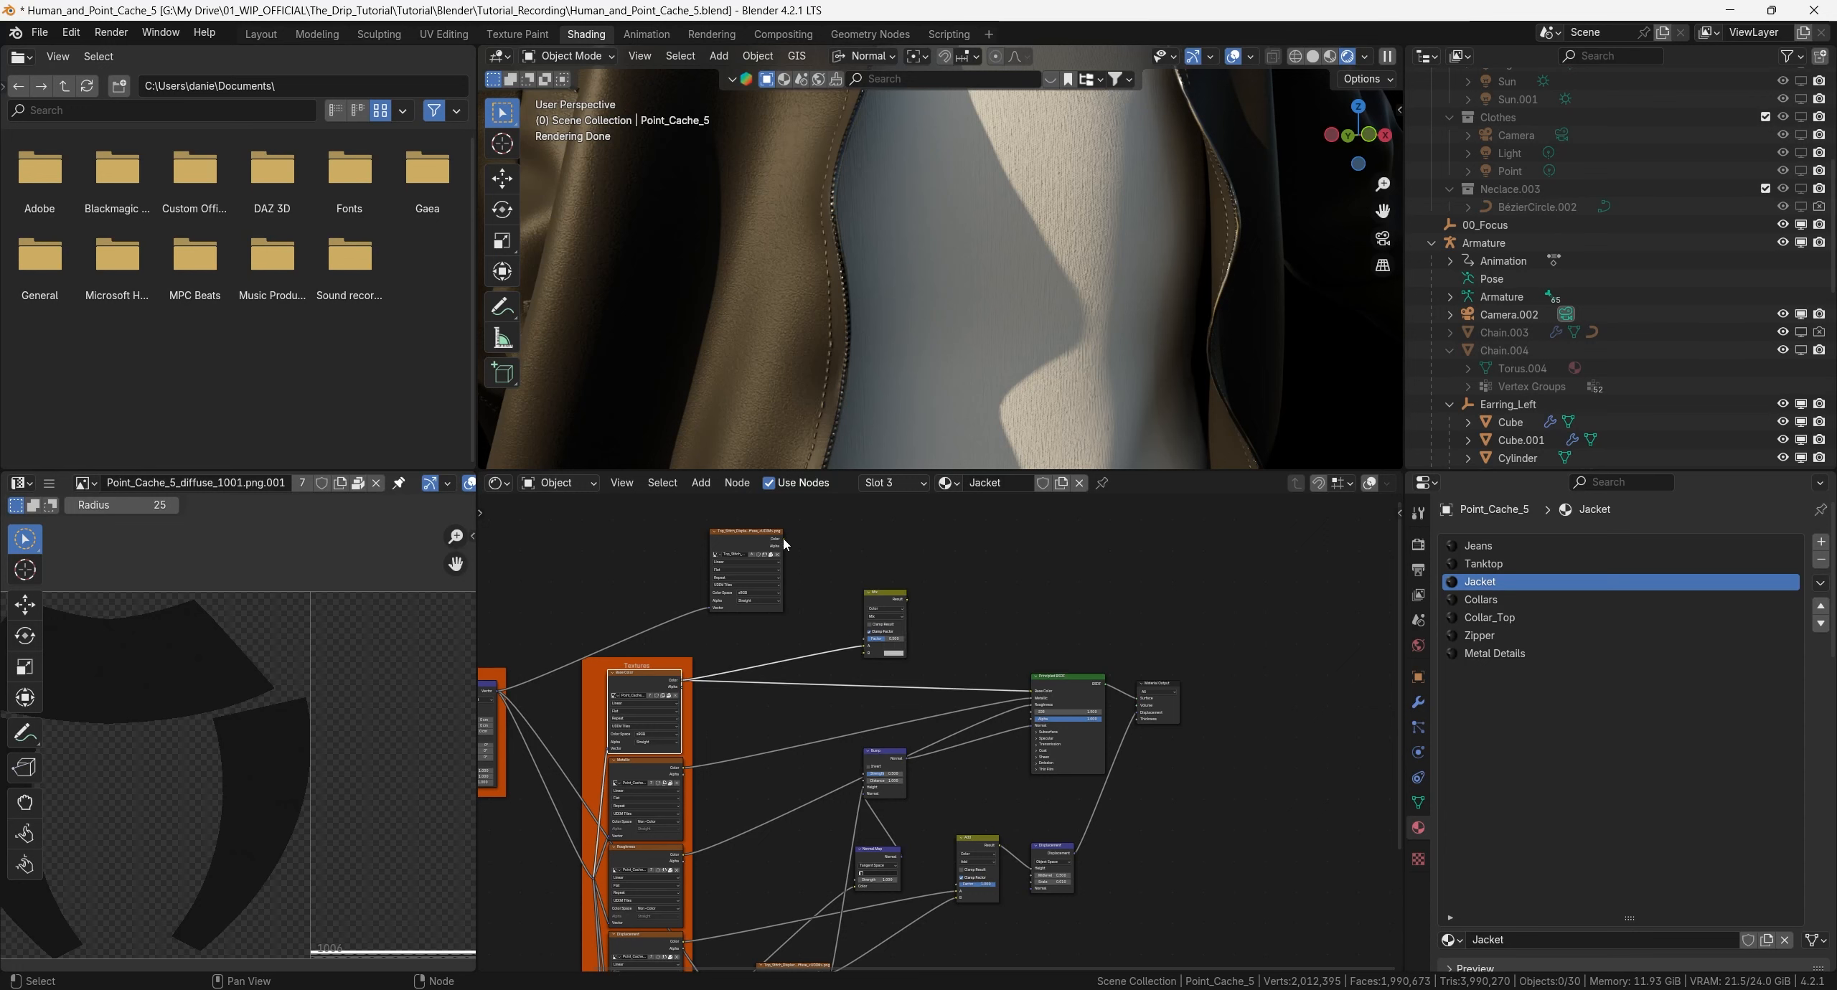
drag(783, 539, 865, 646)
scroll(979, 682, up, 1)
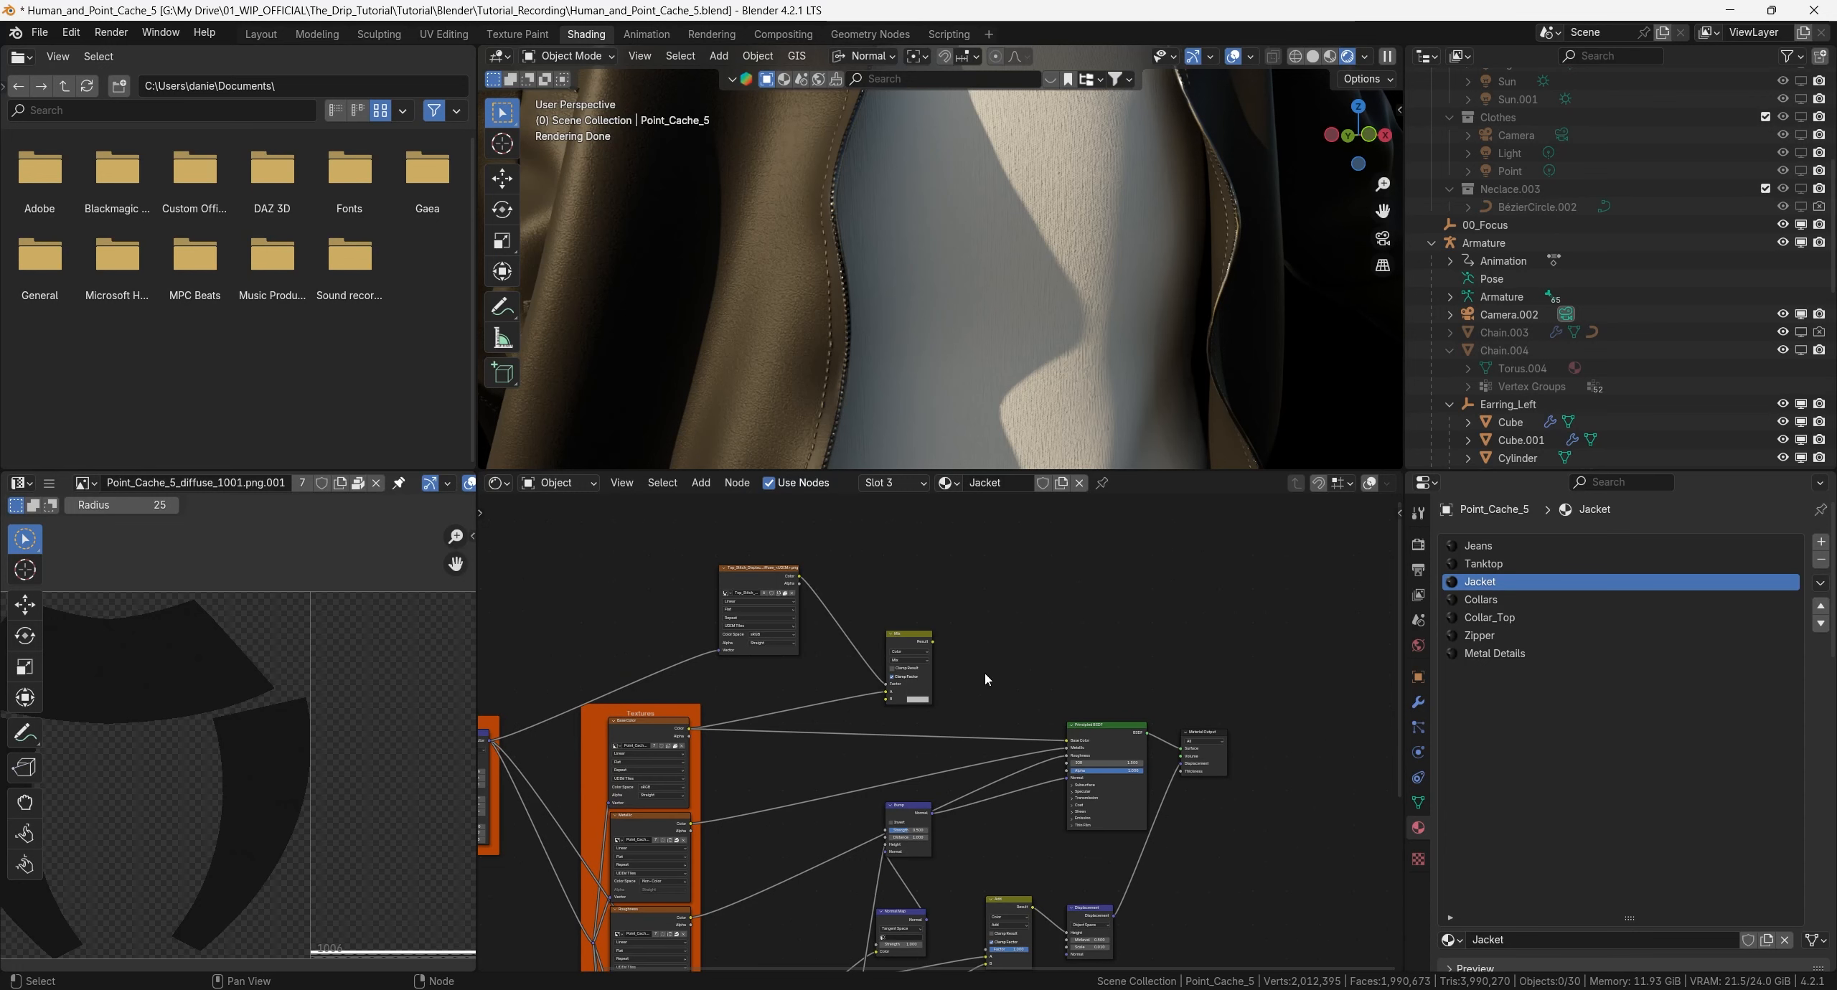
Connect the Mix node's Result to the Principled BSDF's Base Color.
click(916, 701)
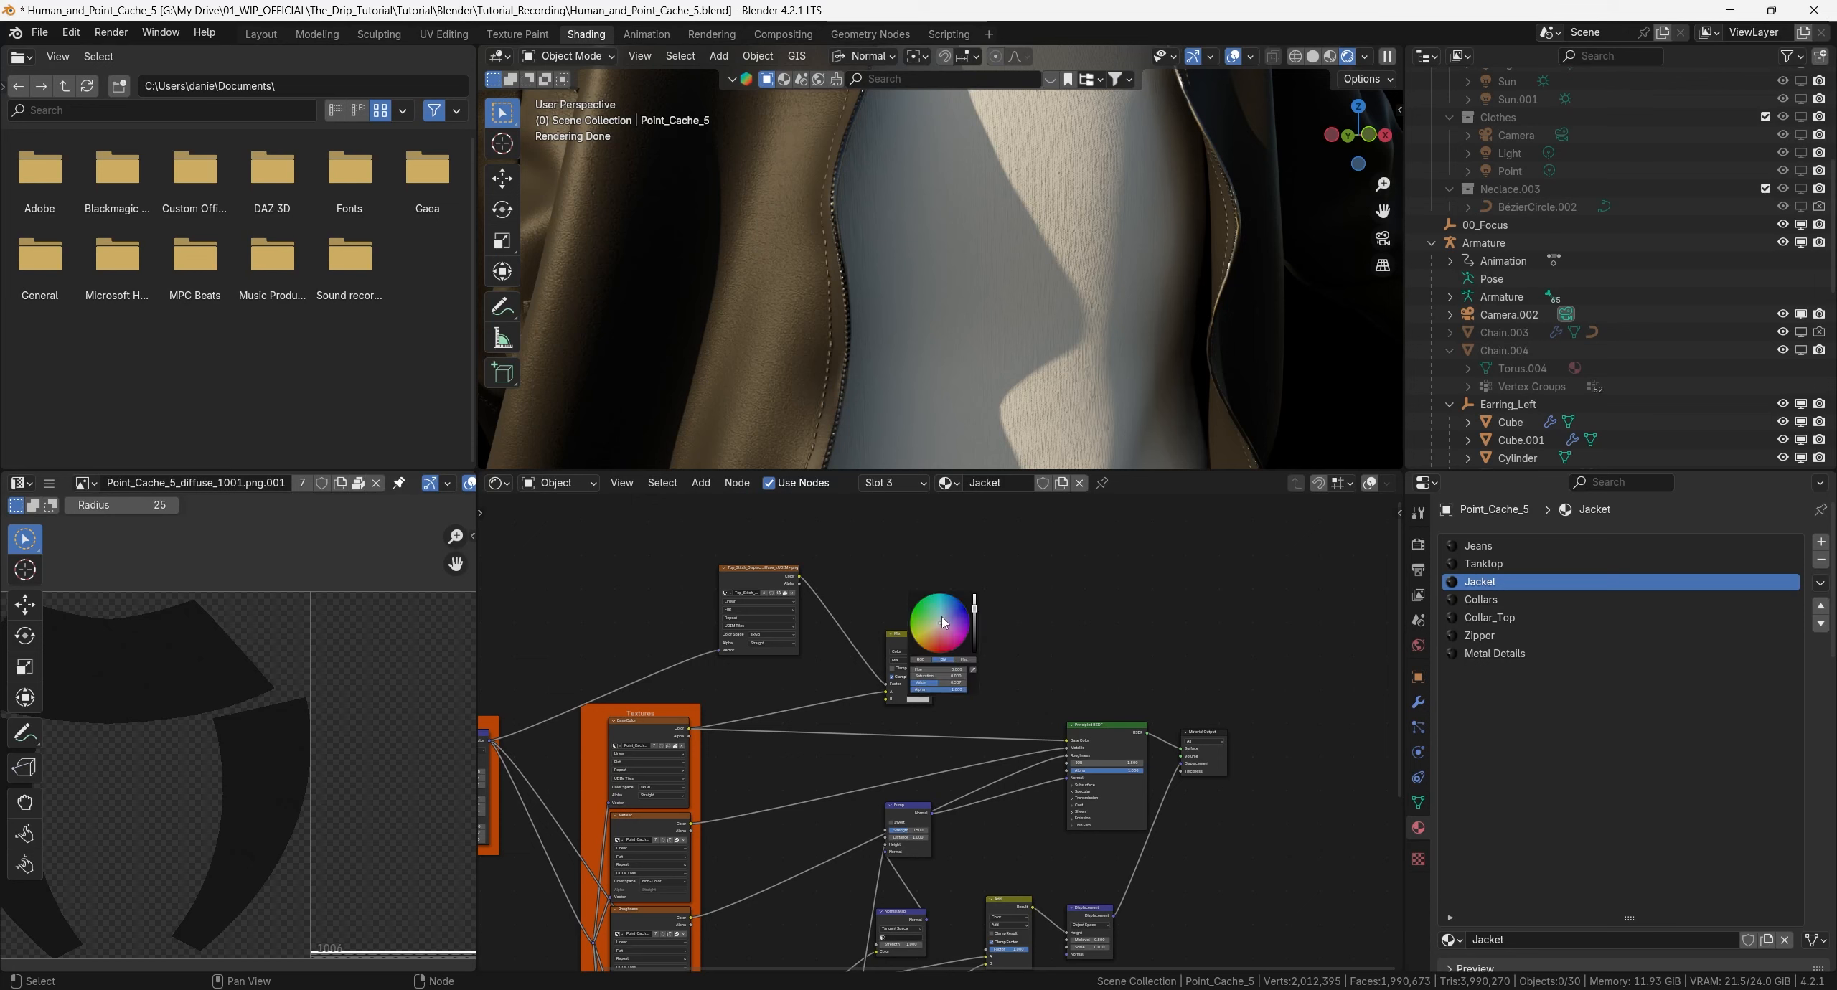
drag(933, 642, 1066, 746)
drag(968, 646, 949, 670)
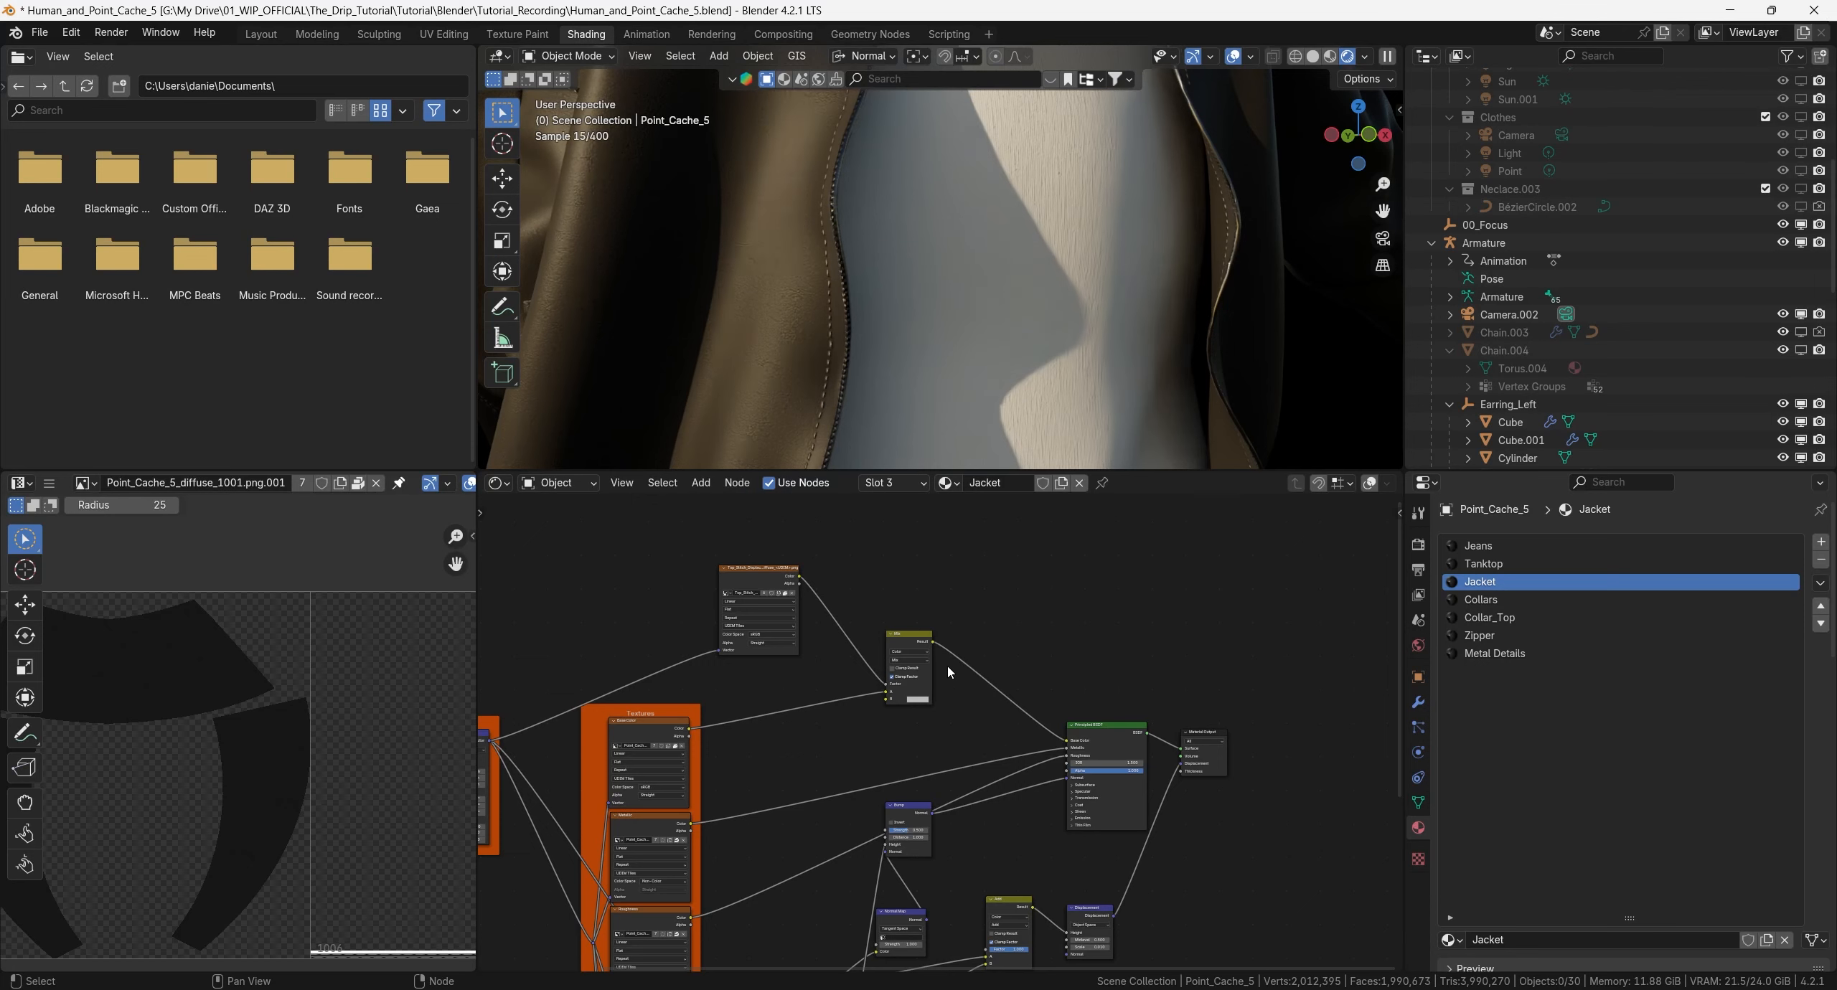
Set the Mix node's B color to a fully saturated red.
scroll(946, 709, up, 4)
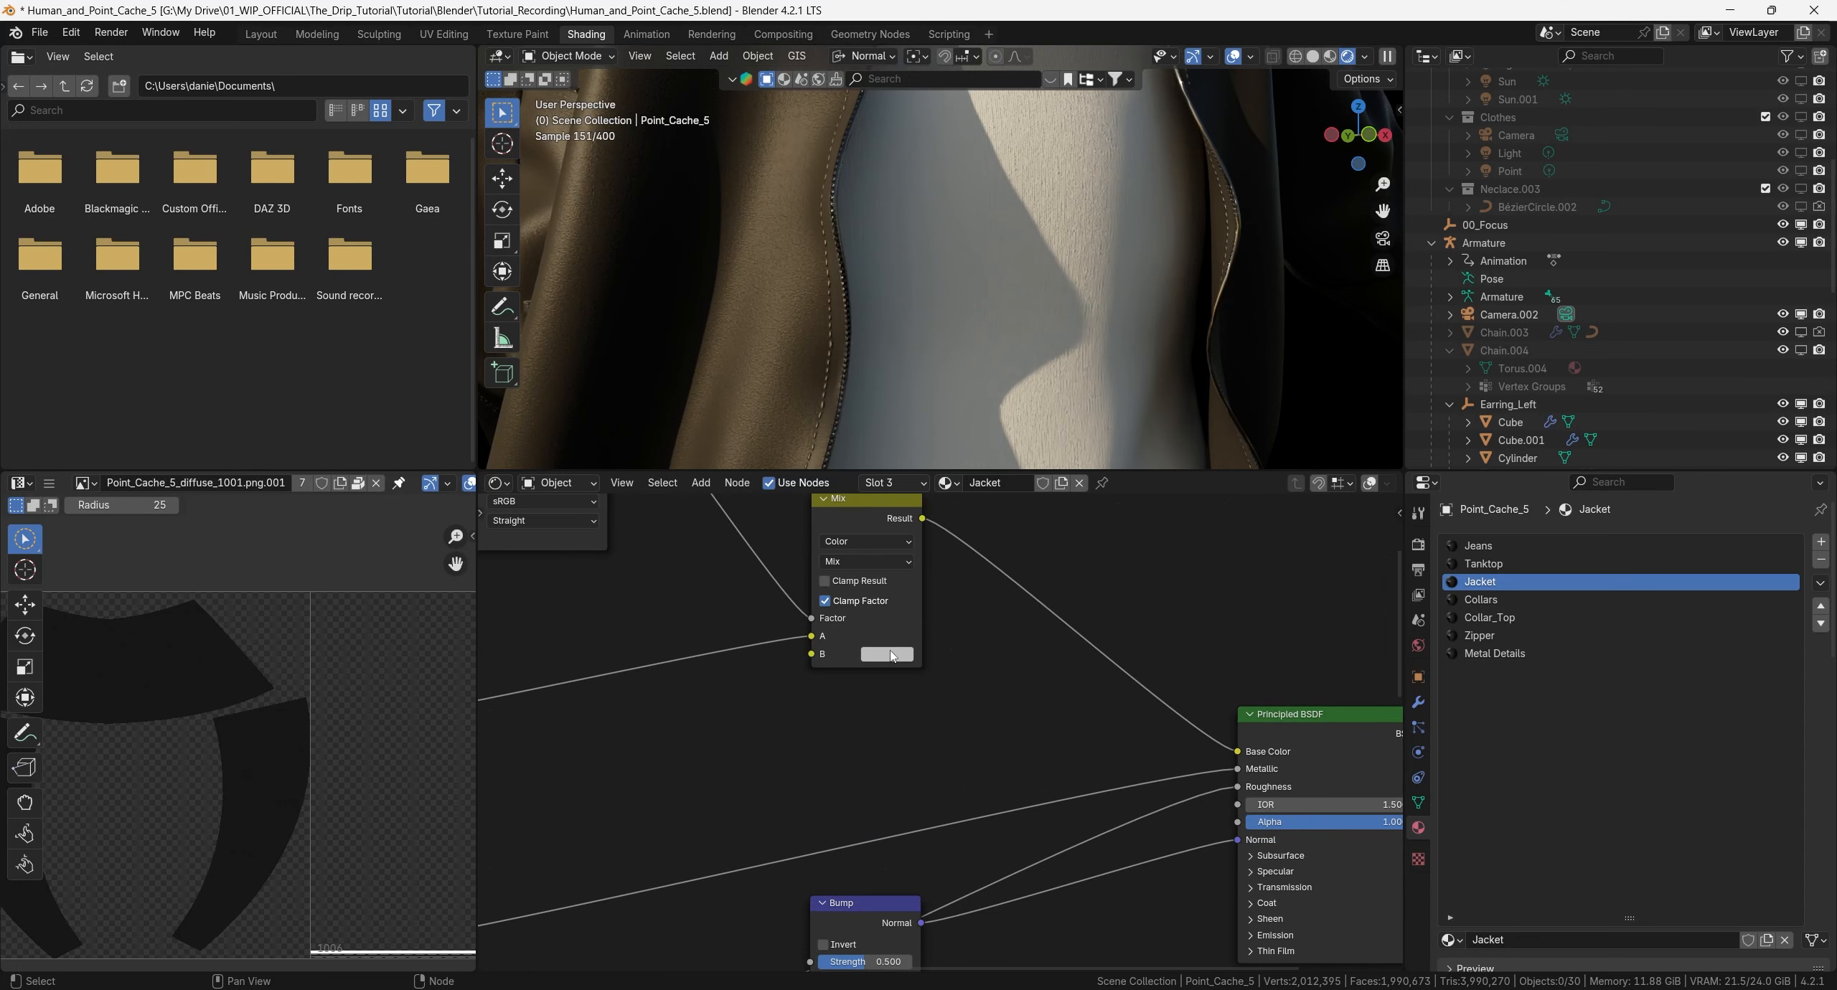
click(890, 654)
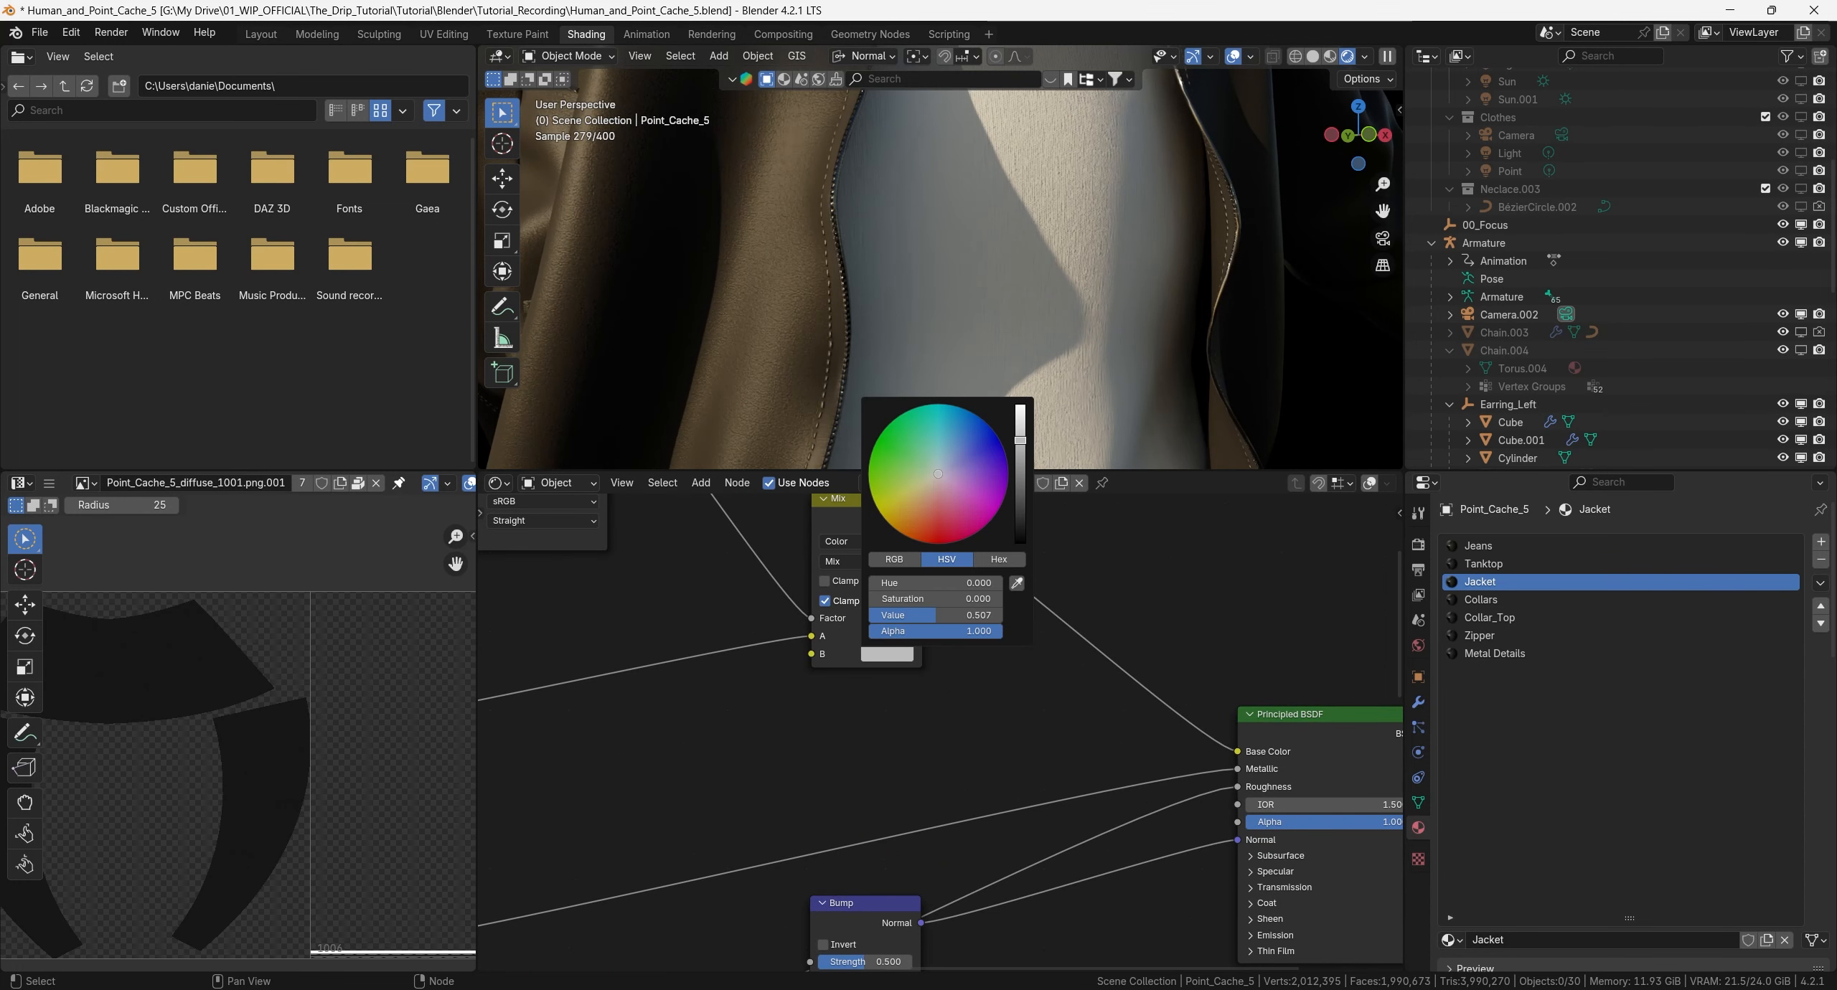
drag(904, 598, 1002, 598)
drag(933, 615, 1002, 615)
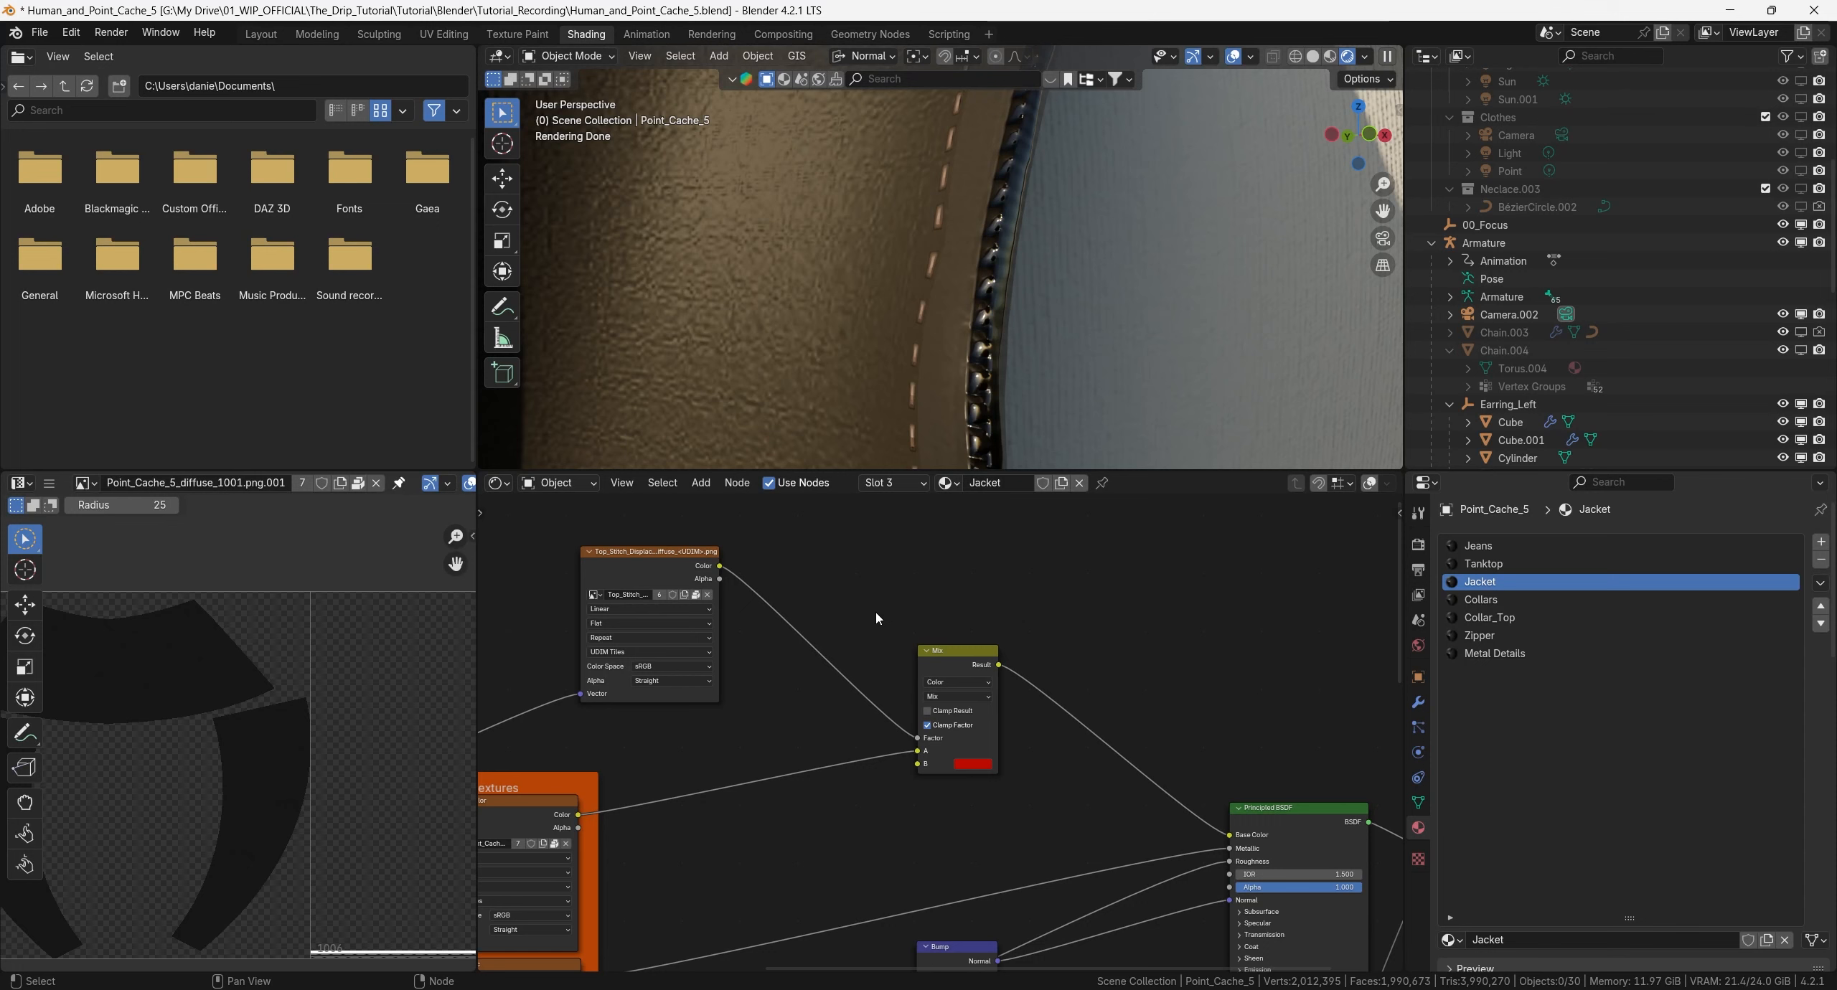
Preview the upper top stitch texture and insert a Map Range node between its Color and the Mix node's Factor.
ctrl+shift+click(669, 554)
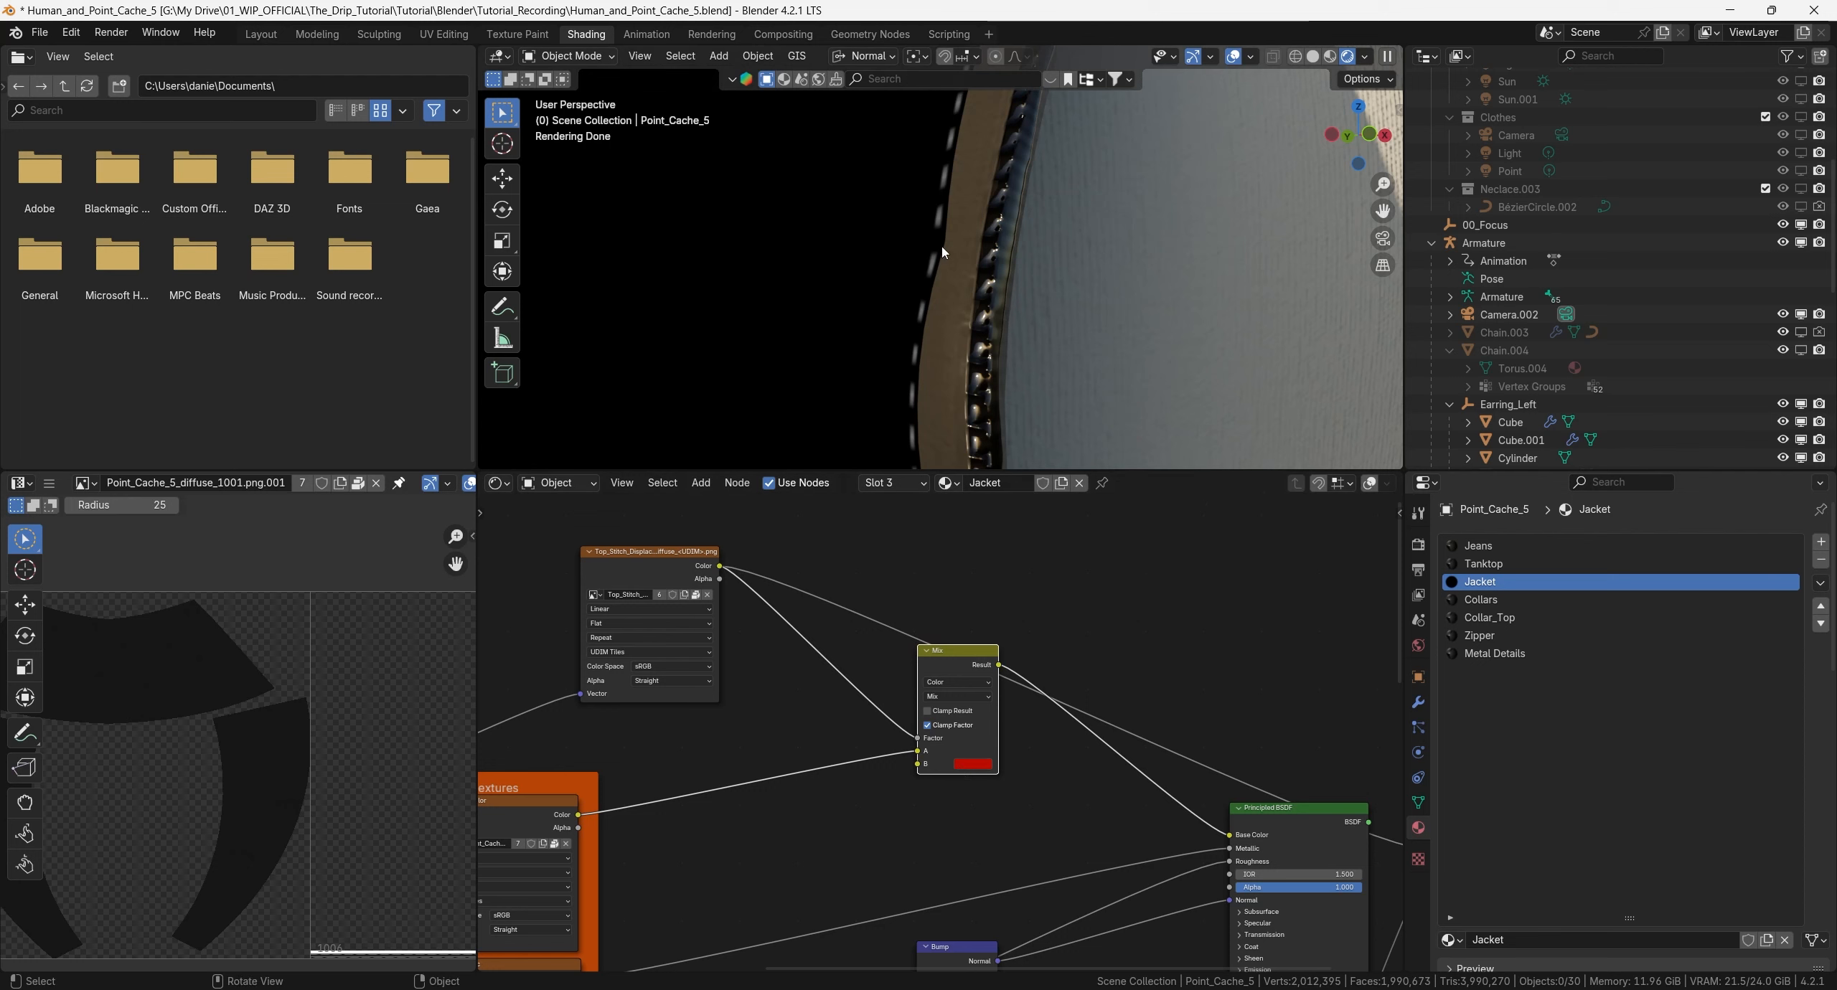
key(shift+a)
text(map range)
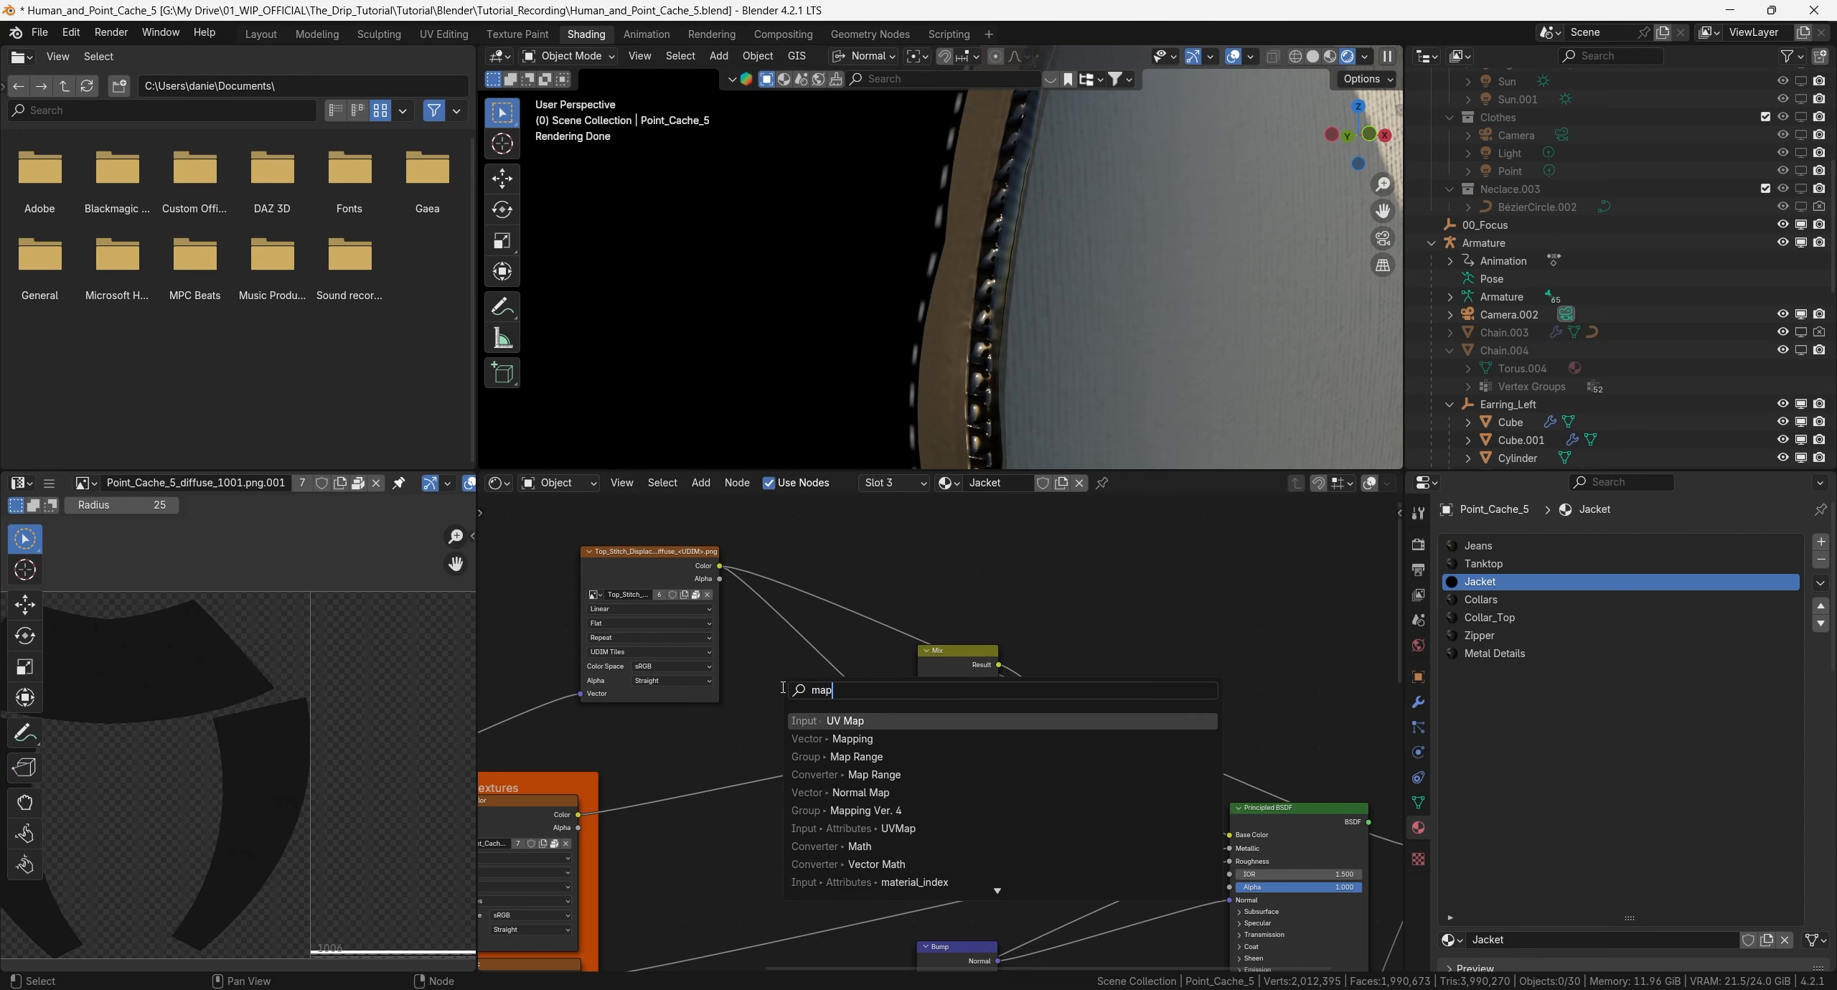
key(Return)
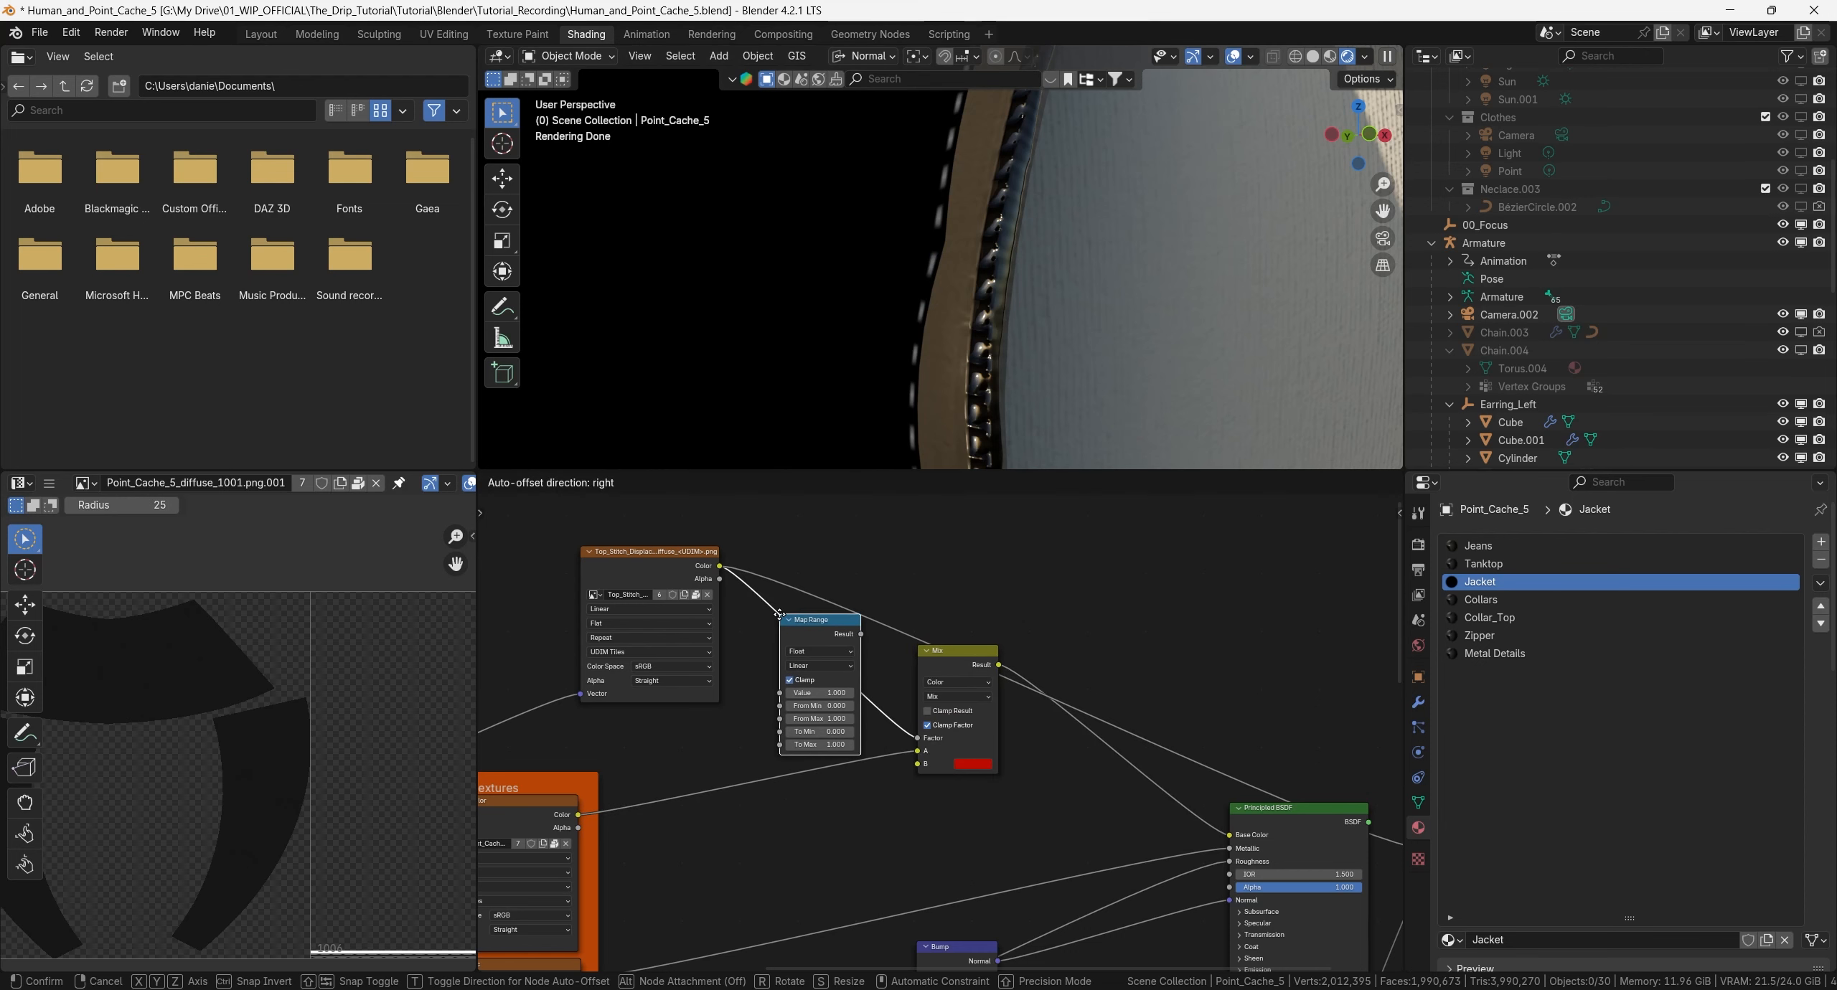
click(782, 620)
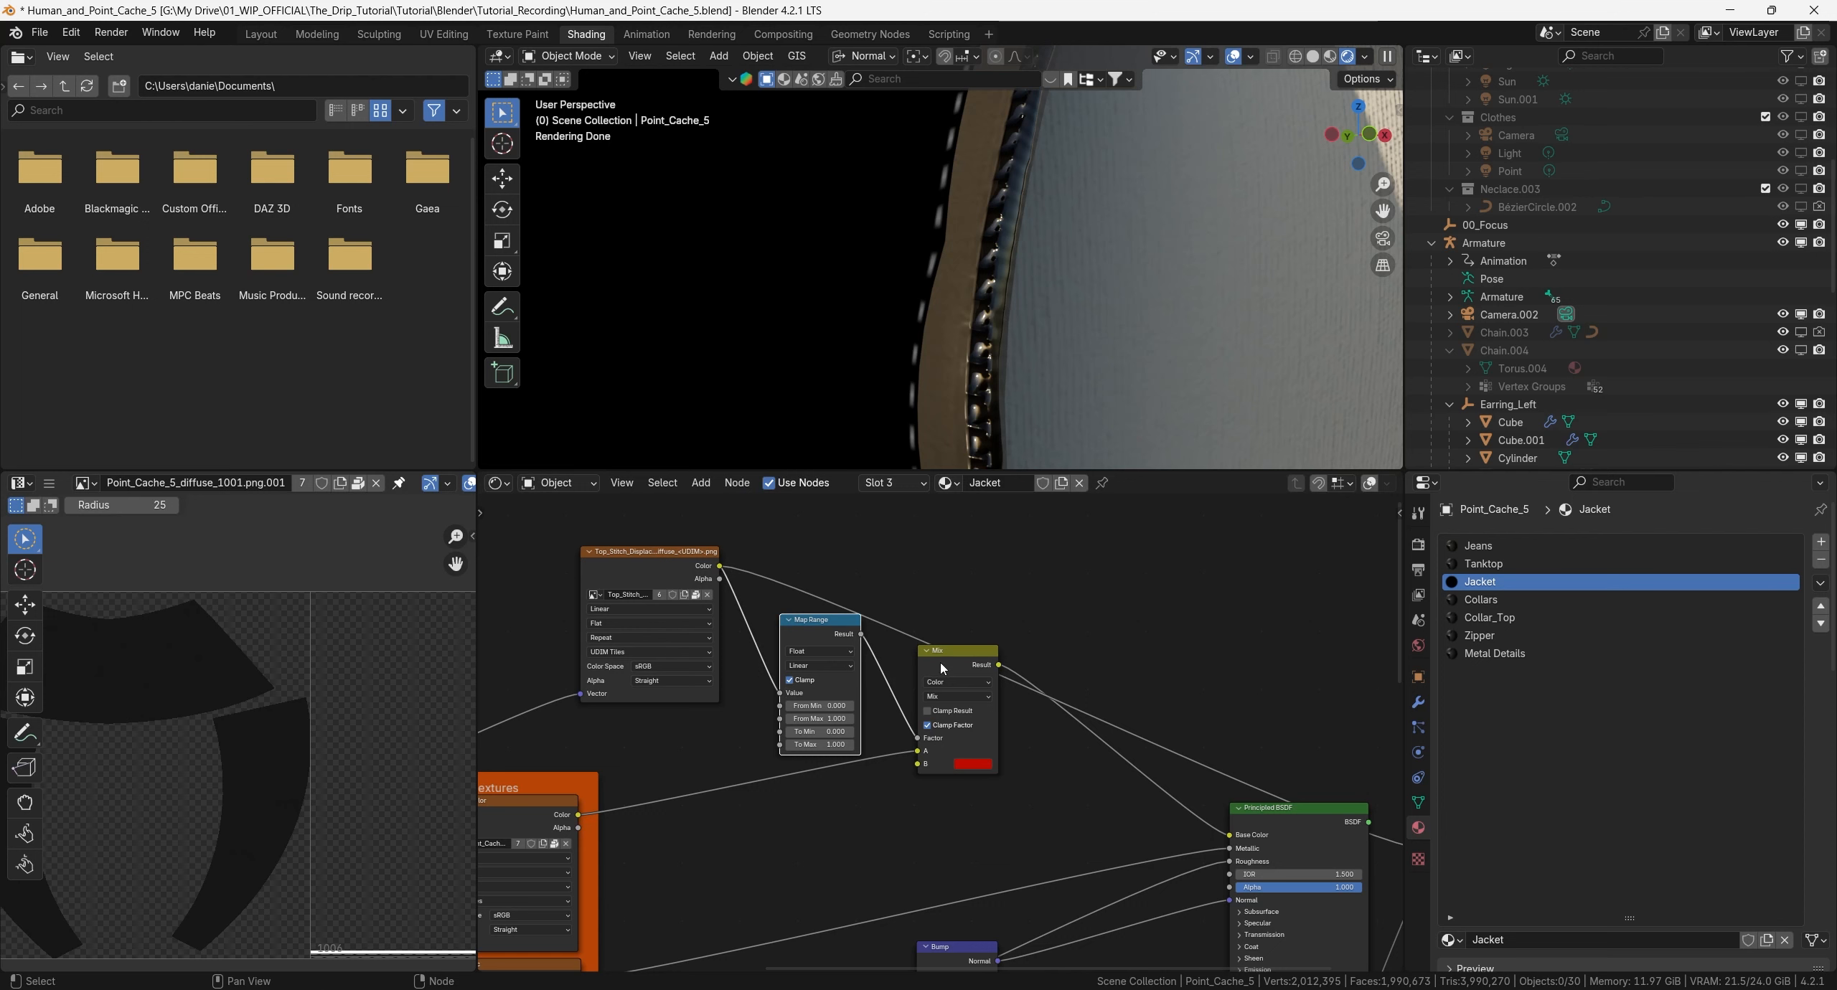
Set the Map Range node's From Max to 0.1, preview its output, and return the preview to the Principled BSDF.
scroll(742, 666, up, 2)
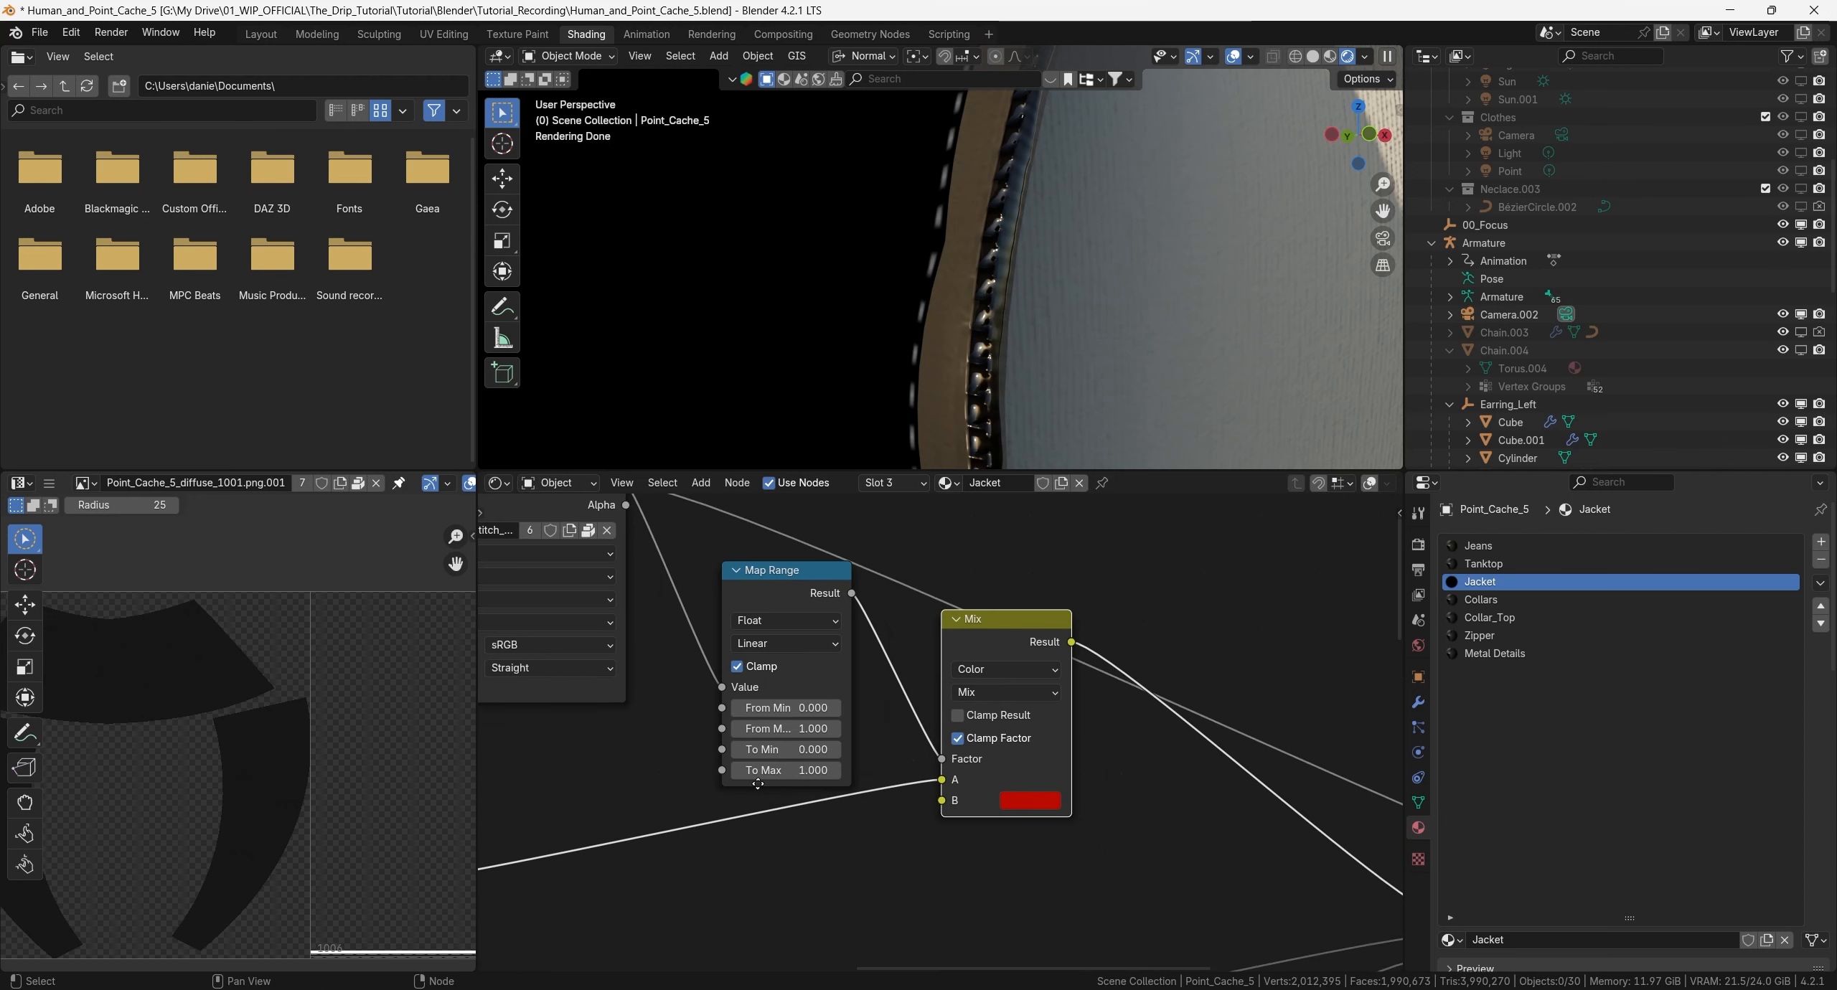
click(858, 752)
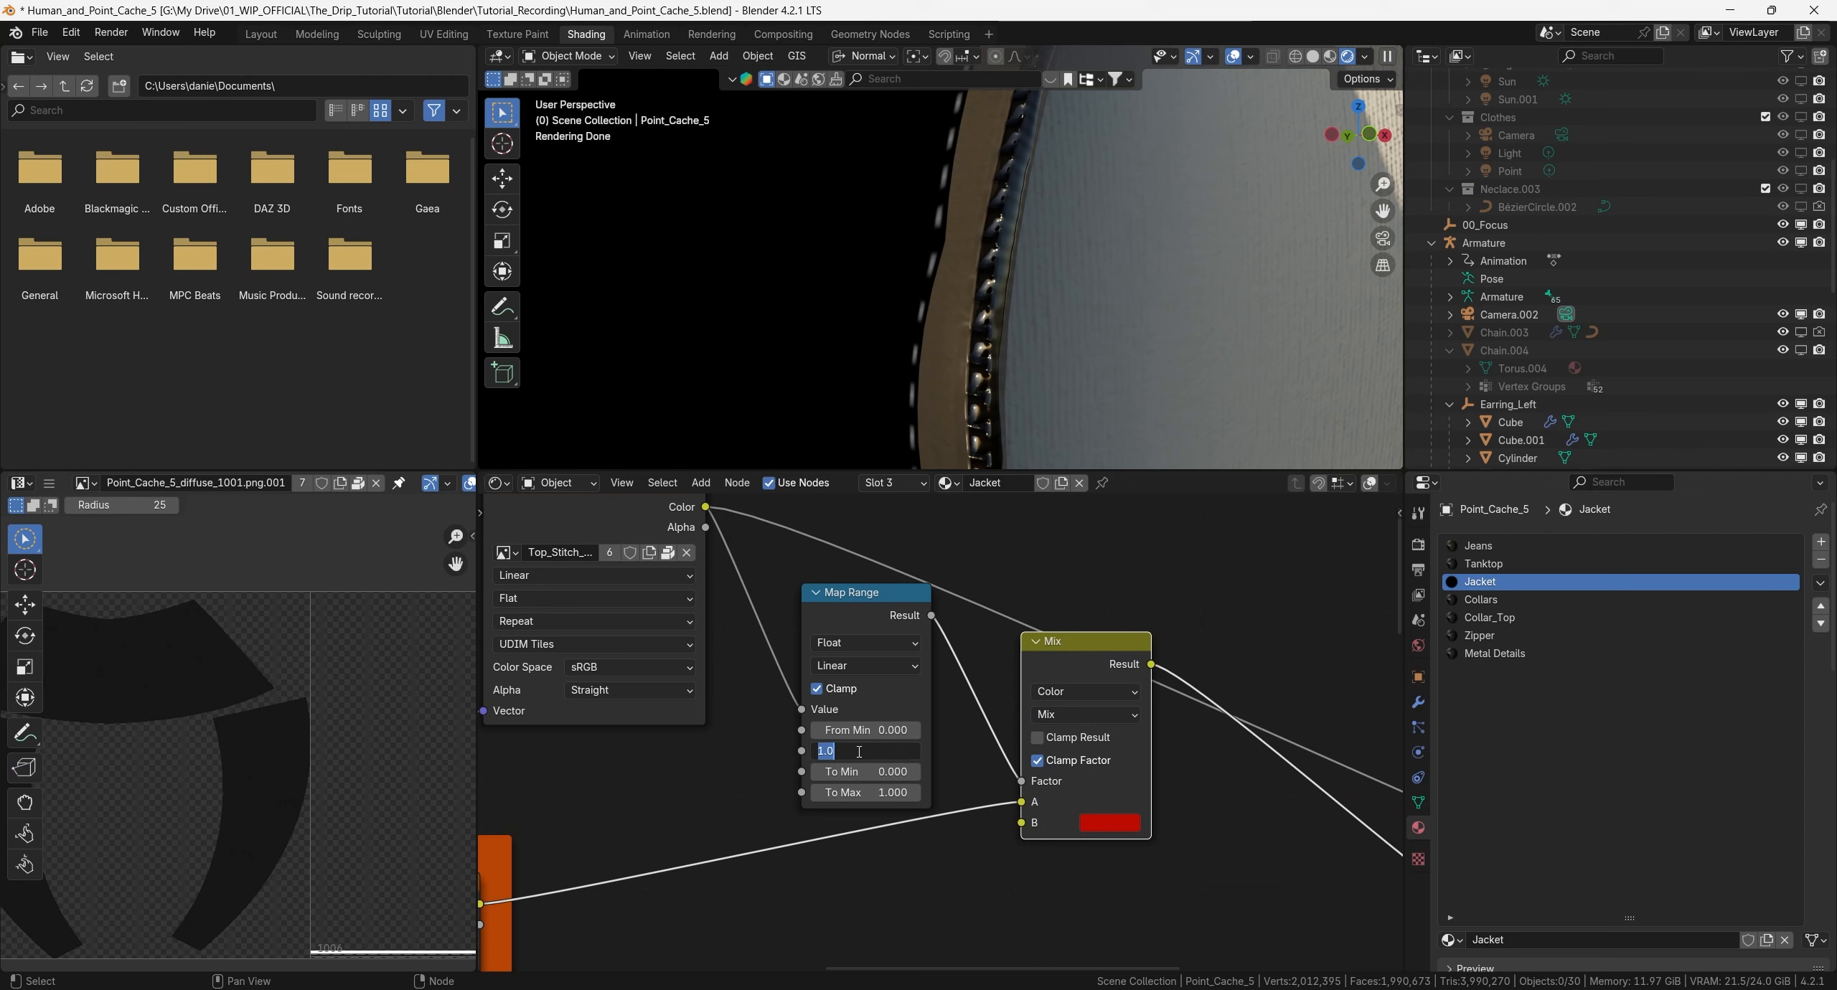
text(0.1)
key(Return)
click(866, 600)
scroll(1069, 698, down, 4)
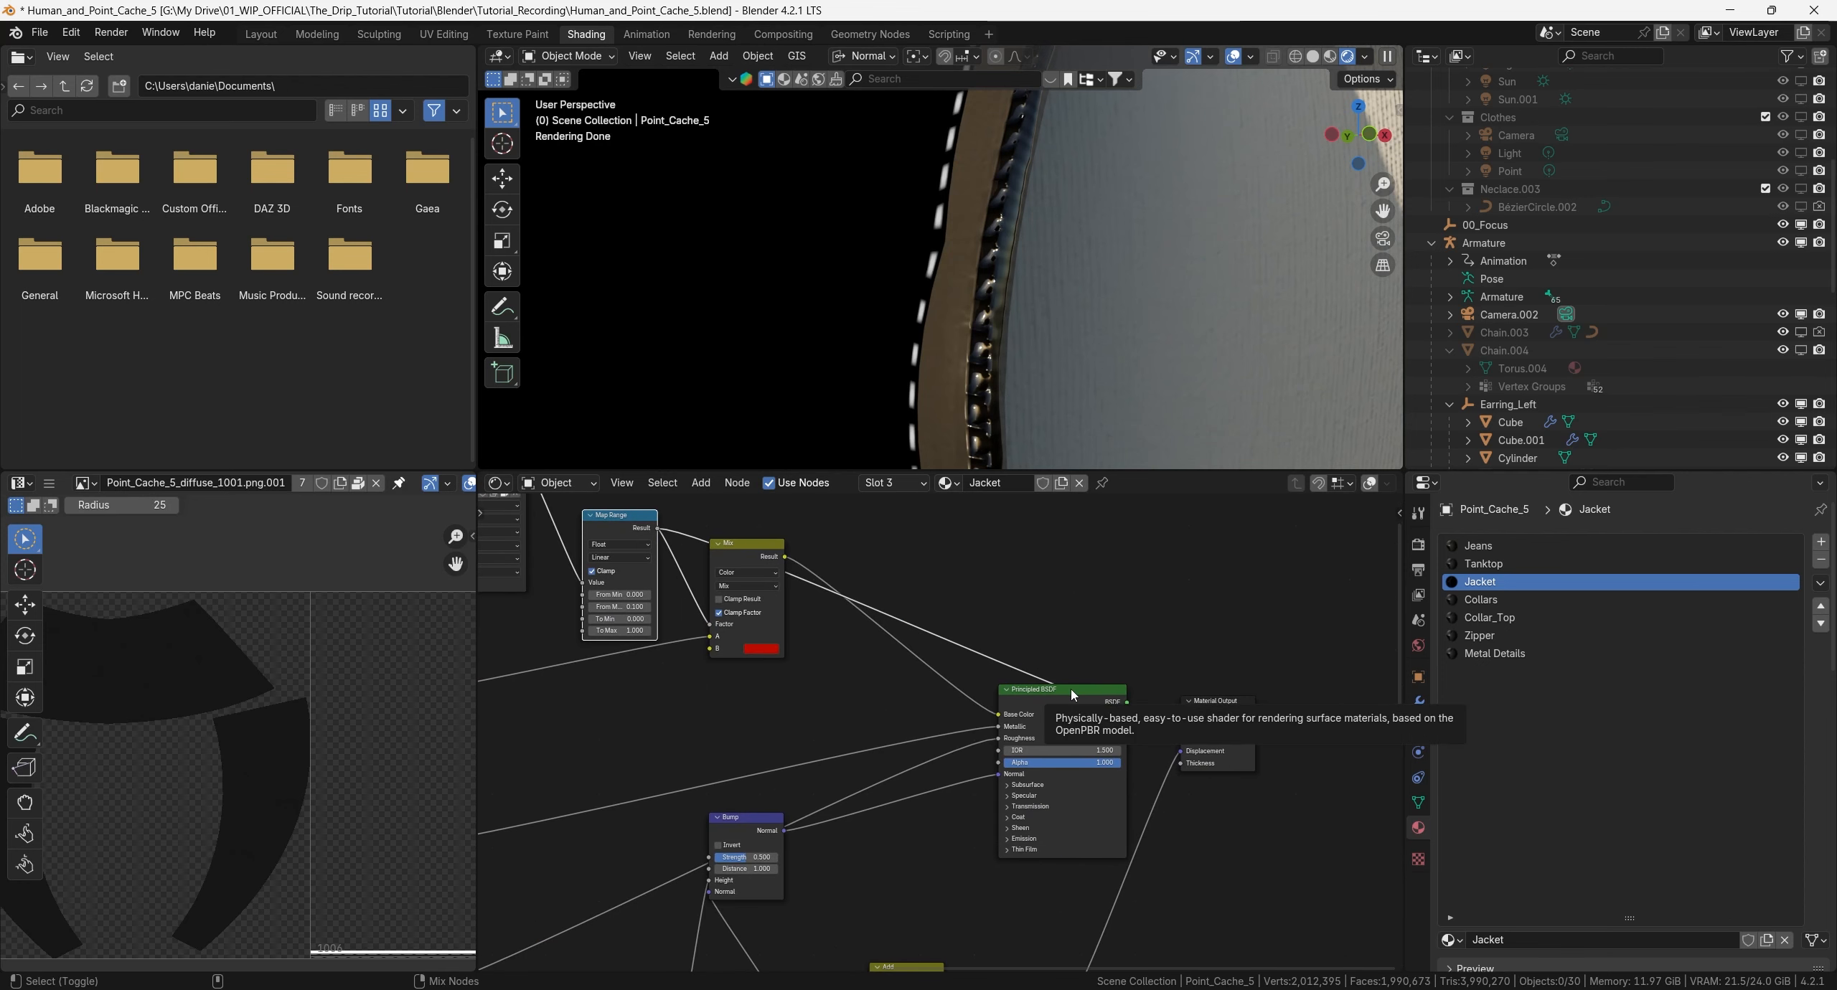
ctrl+shift+click(1071, 692)
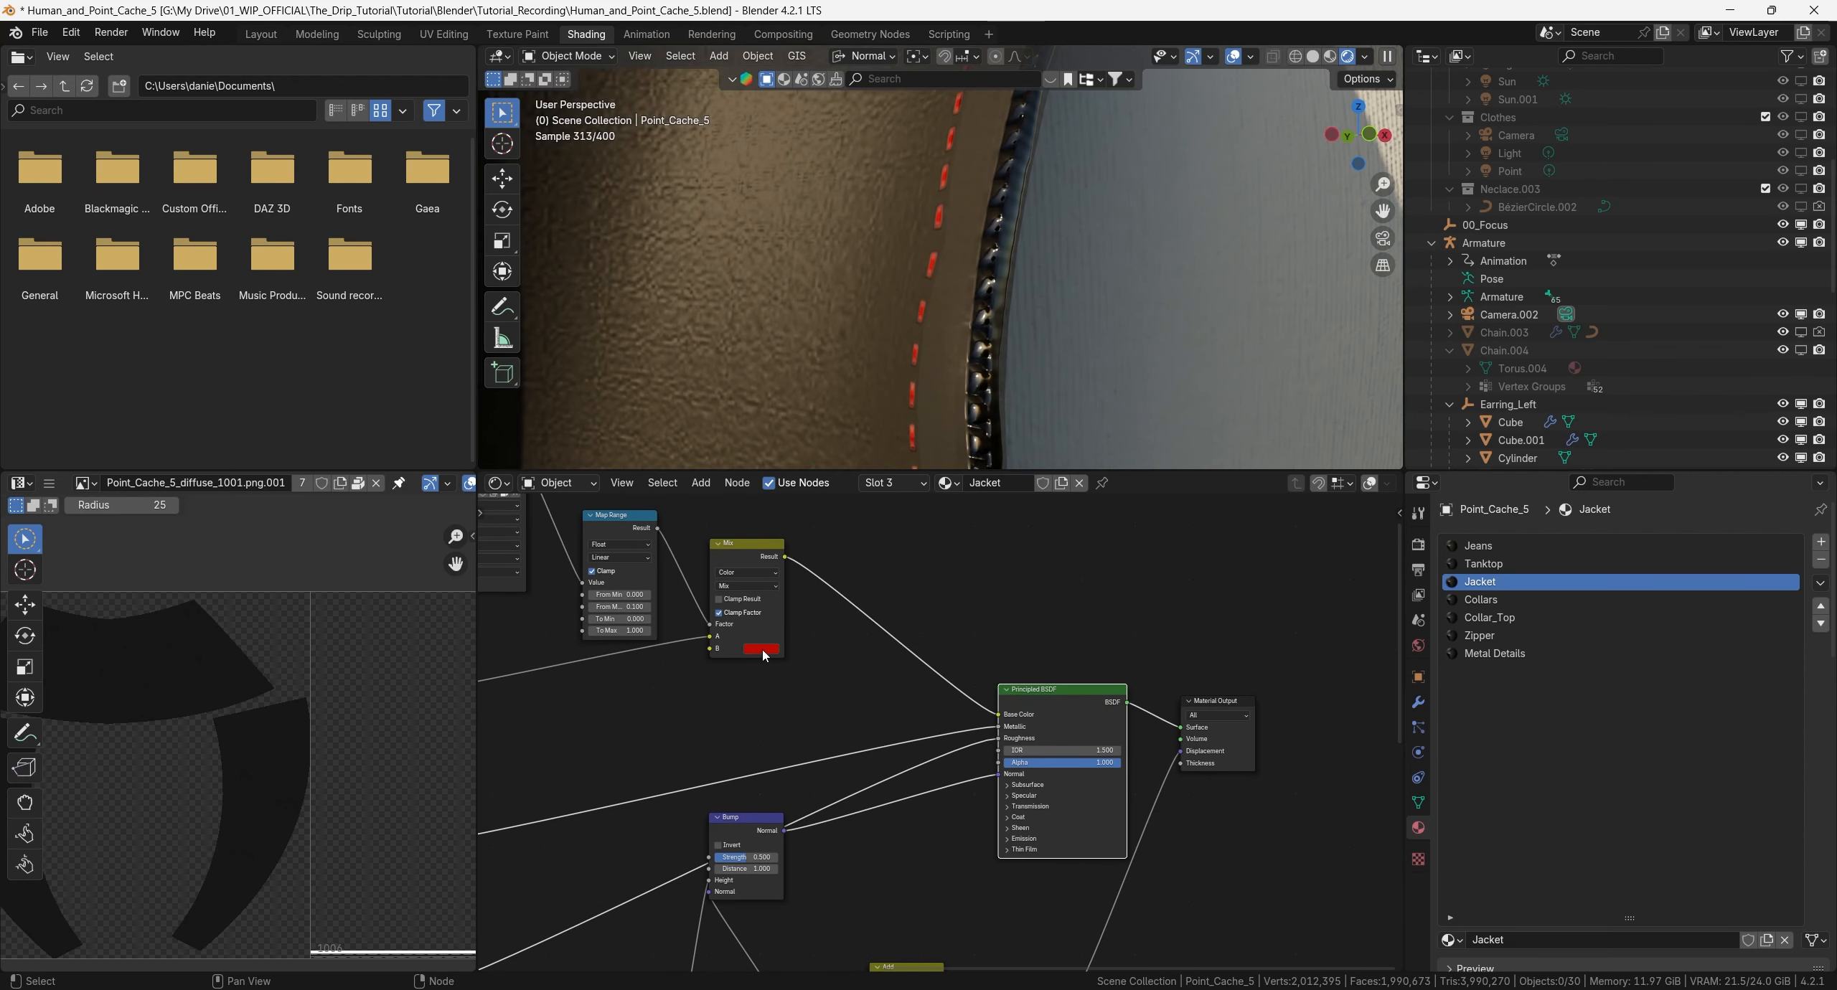
Try a From Max of 0.01 on the Map Range node, and undo the change.
scroll(879, 648, down, 2)
scroll(731, 653, up, 3)
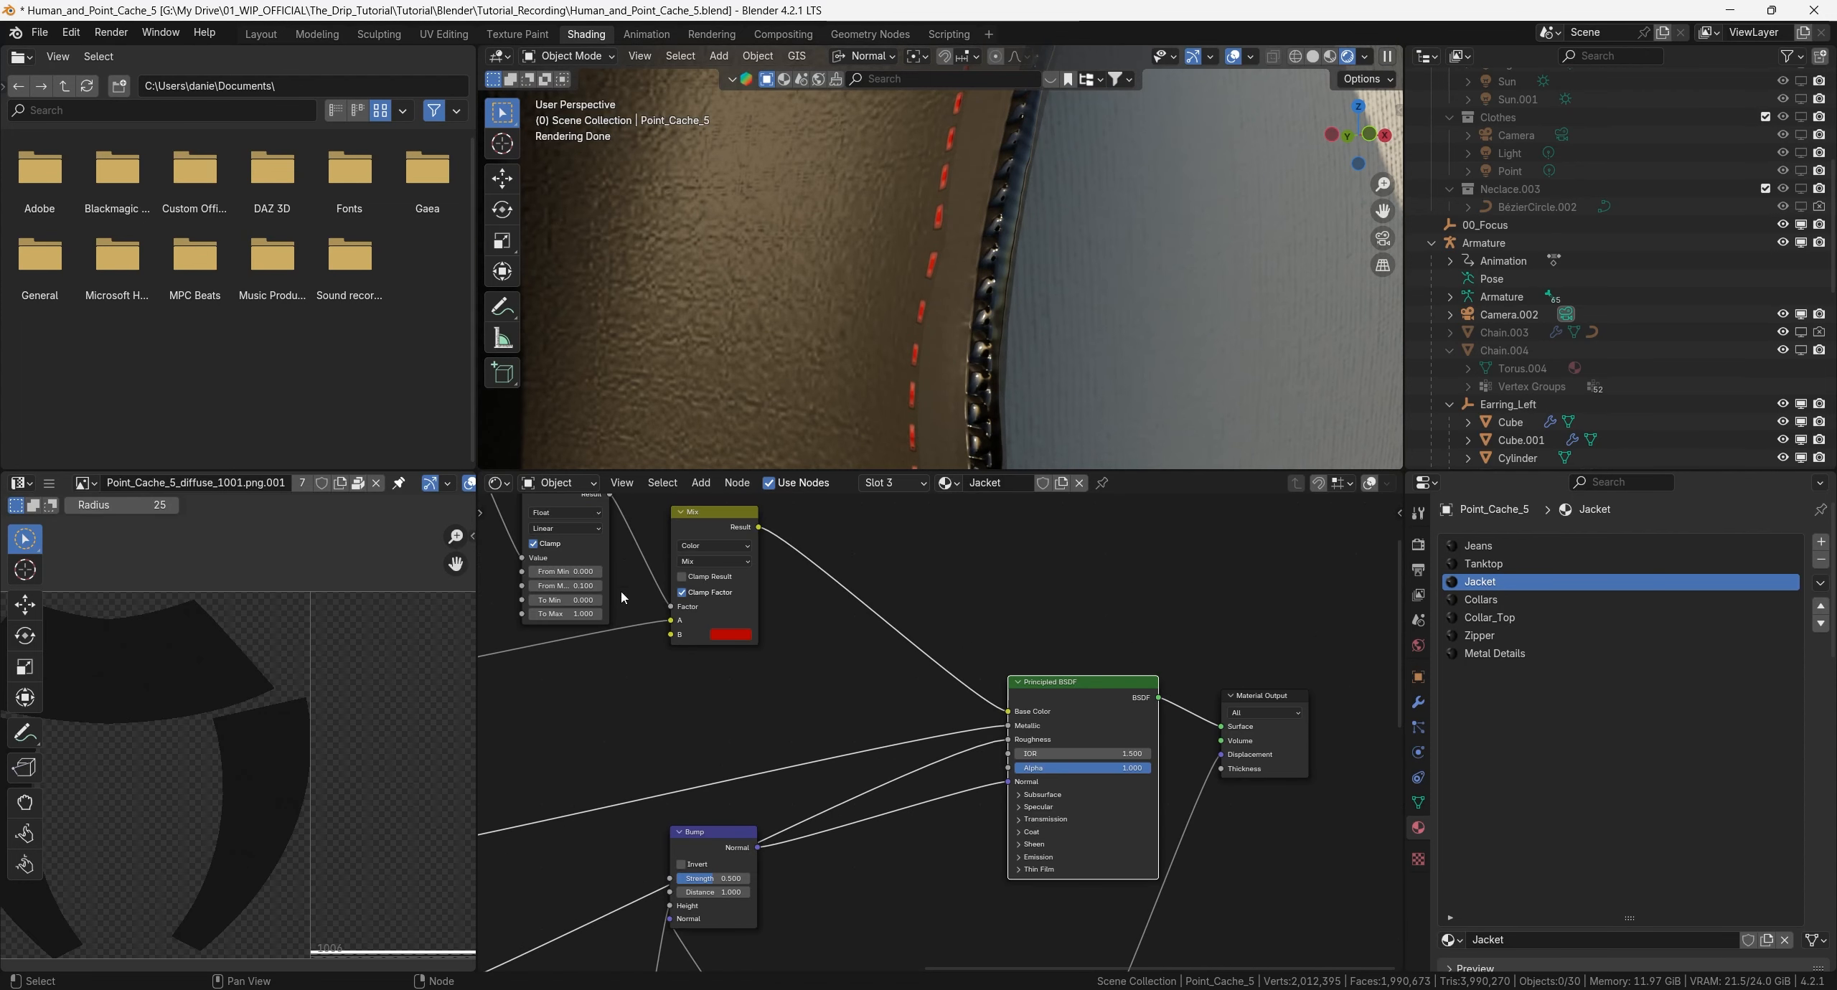
middle_drag(675, 628, 904, 679)
scroll(905, 679, up, 2)
click(808, 625)
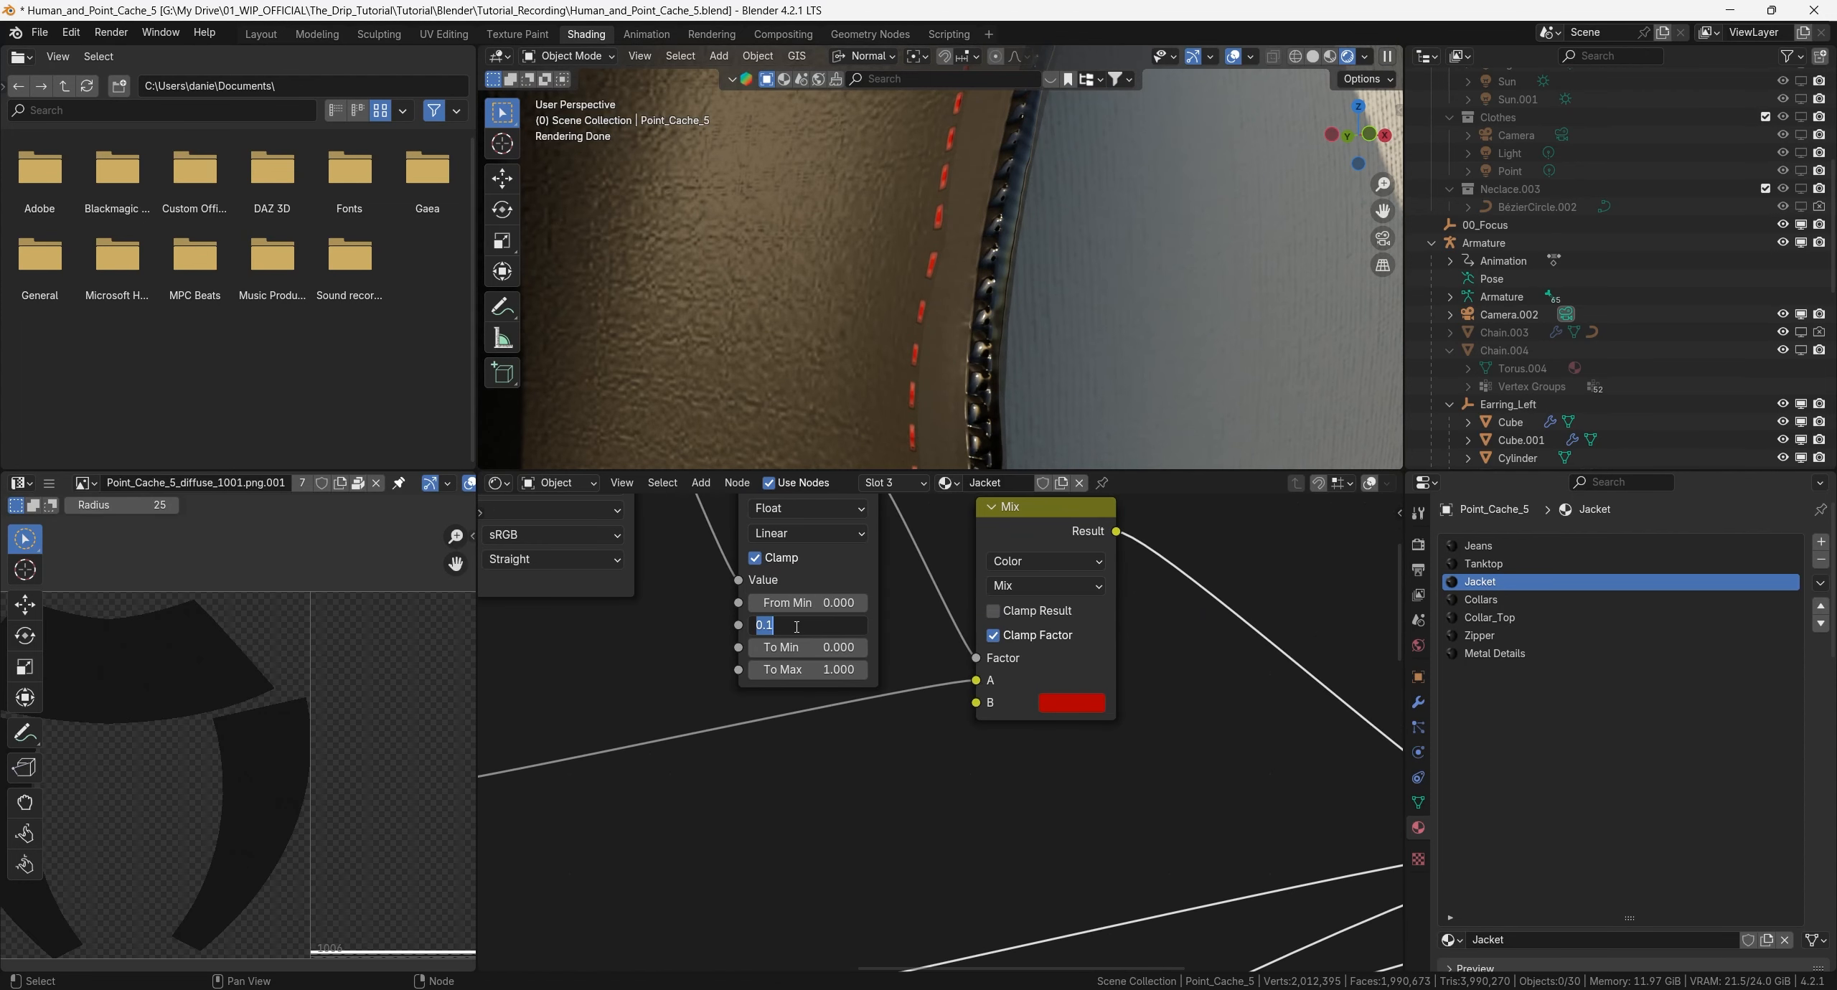
drag(765, 625, 786, 638)
text(01)
key(Return)
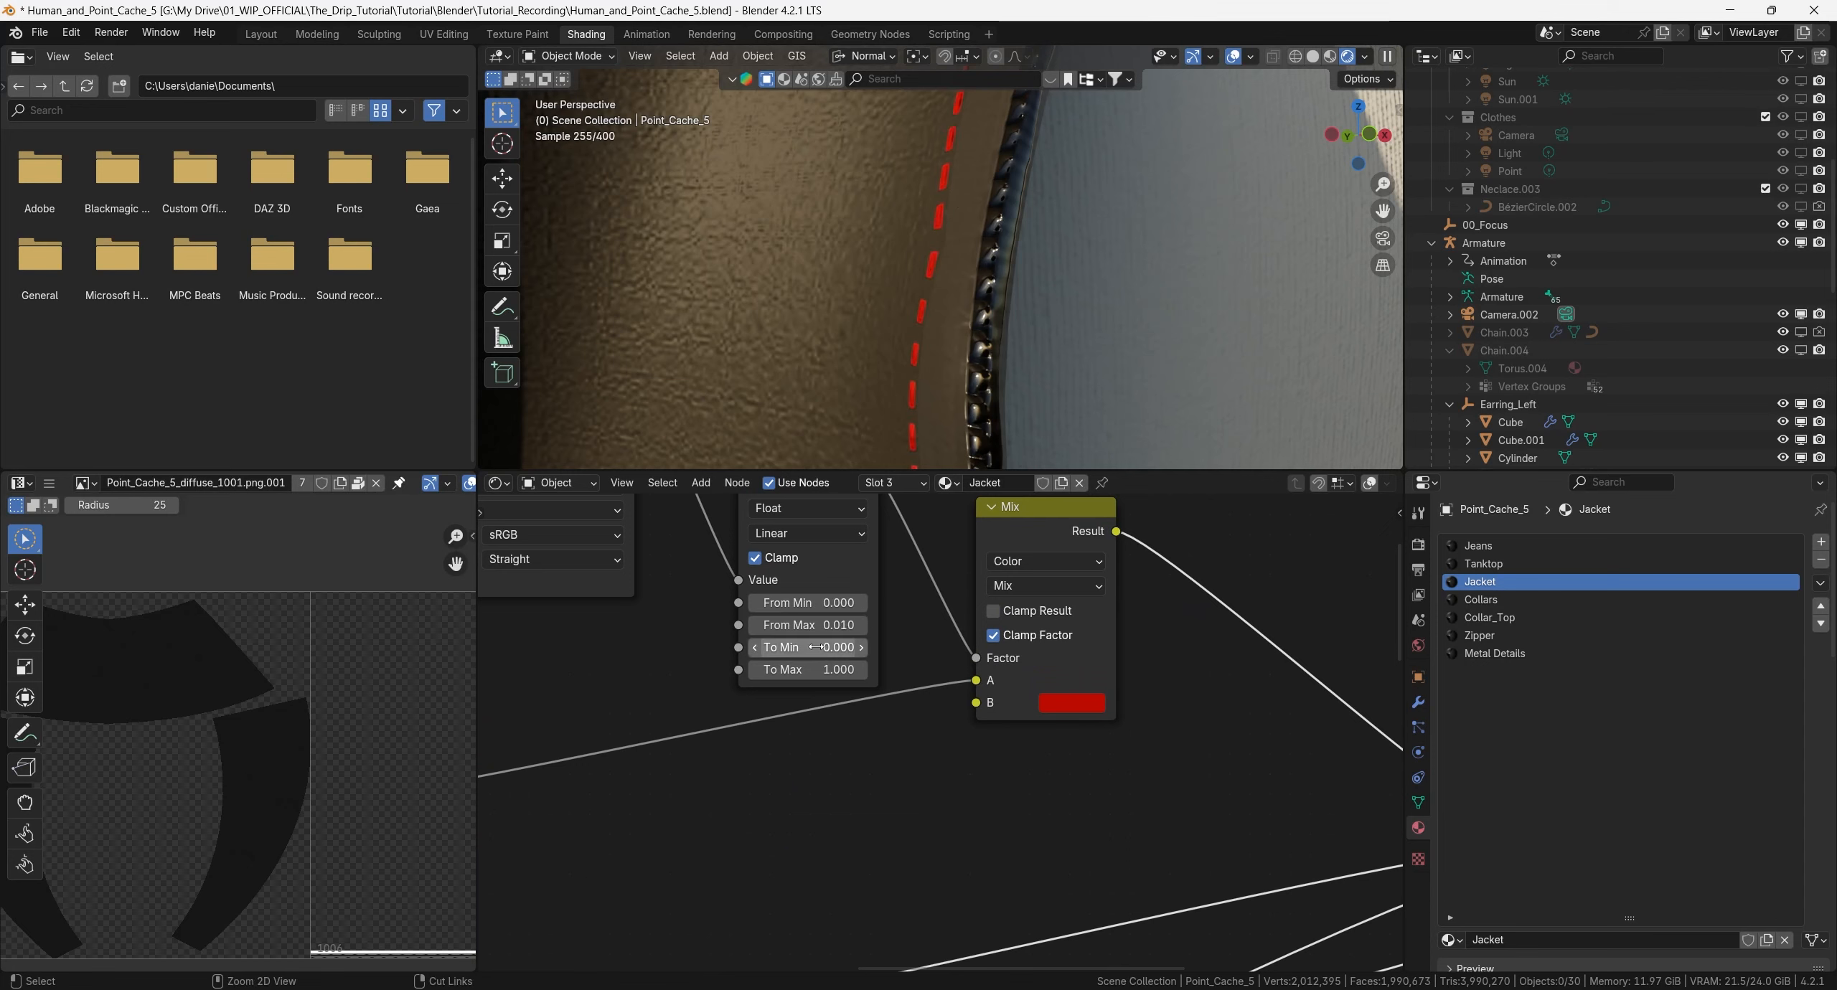
key(ctrl+z)
Change the Mix node's B color to a darker, muted brown for the Jacket's top stitches.
scroll(857, 625, down, 3)
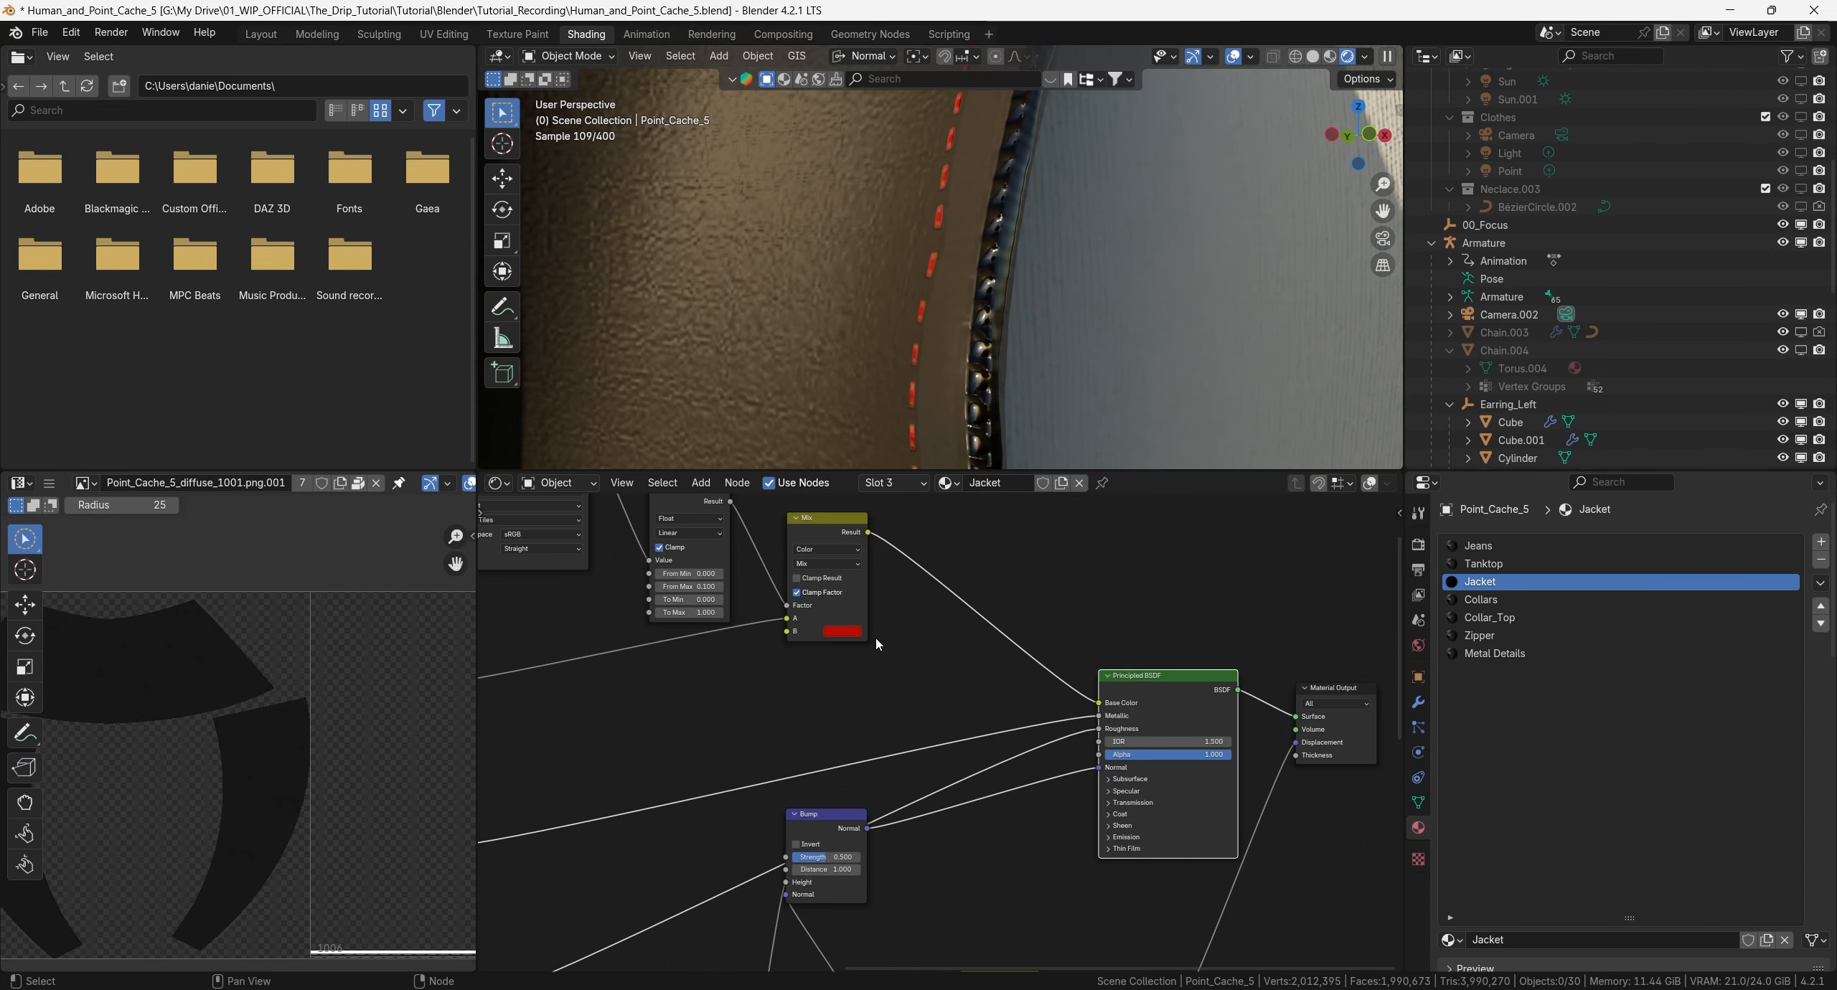
click(911, 783)
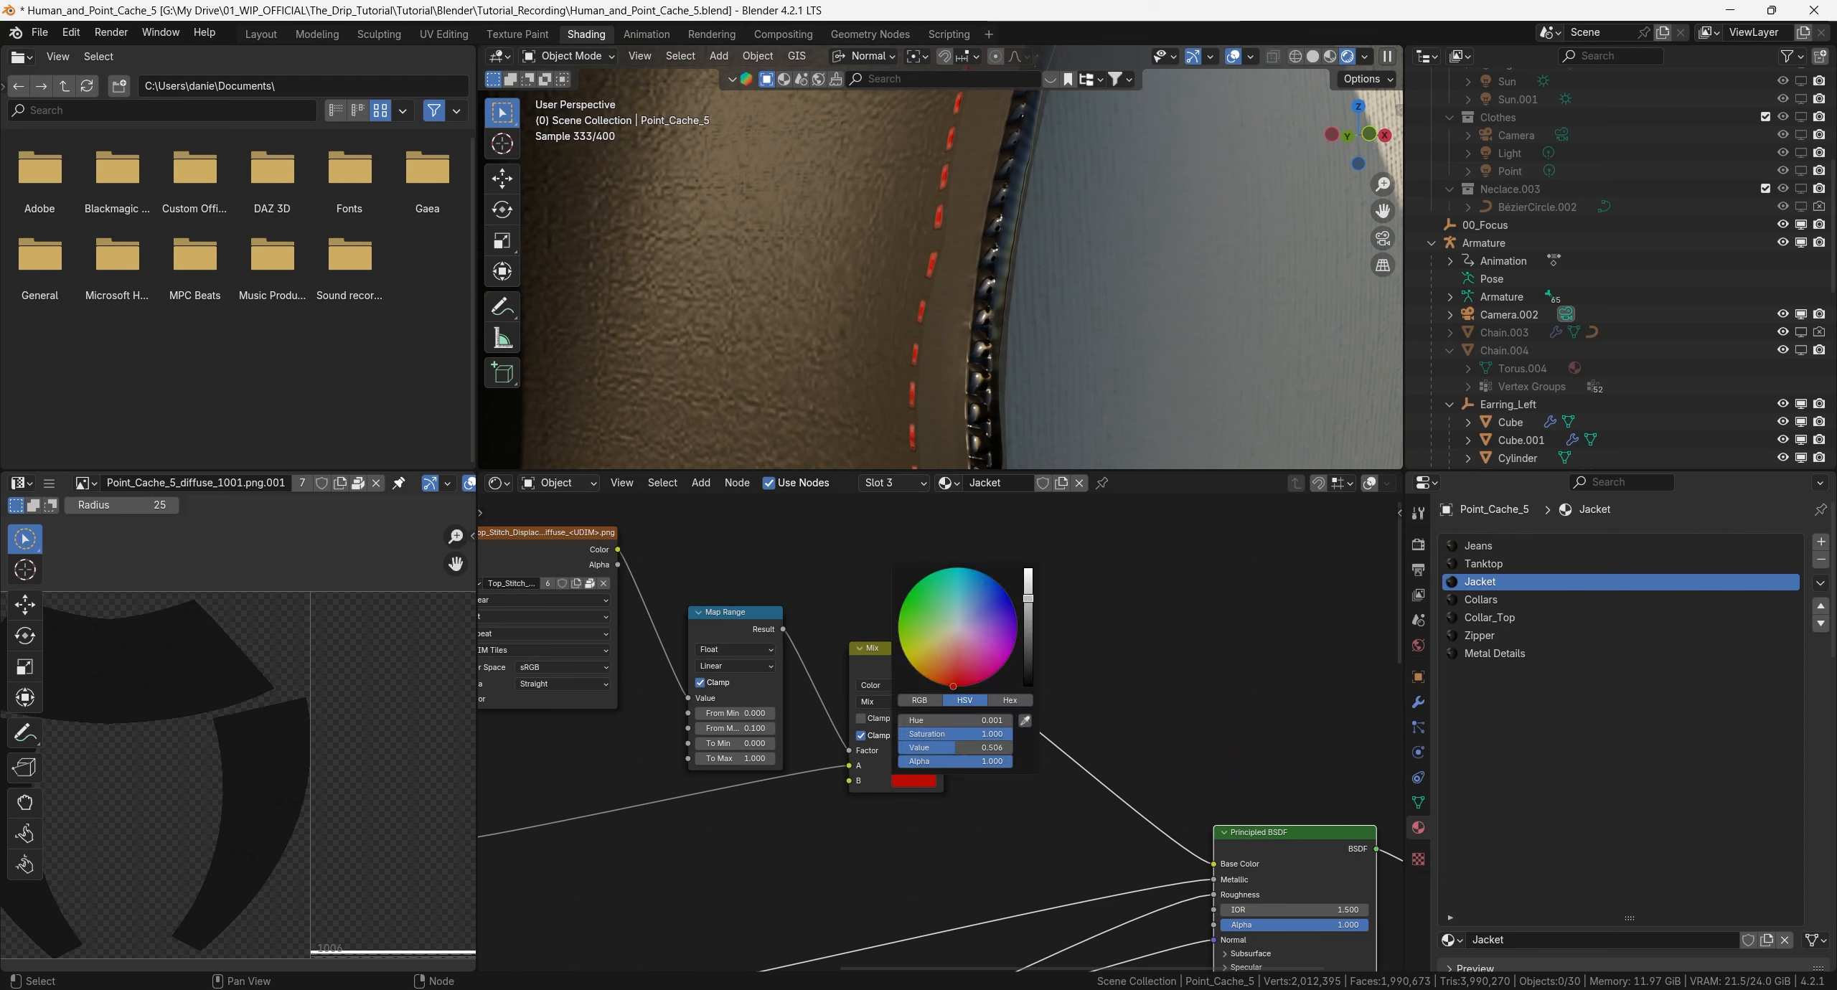
drag(953, 685, 951, 641)
drag(1028, 597, 1028, 605)
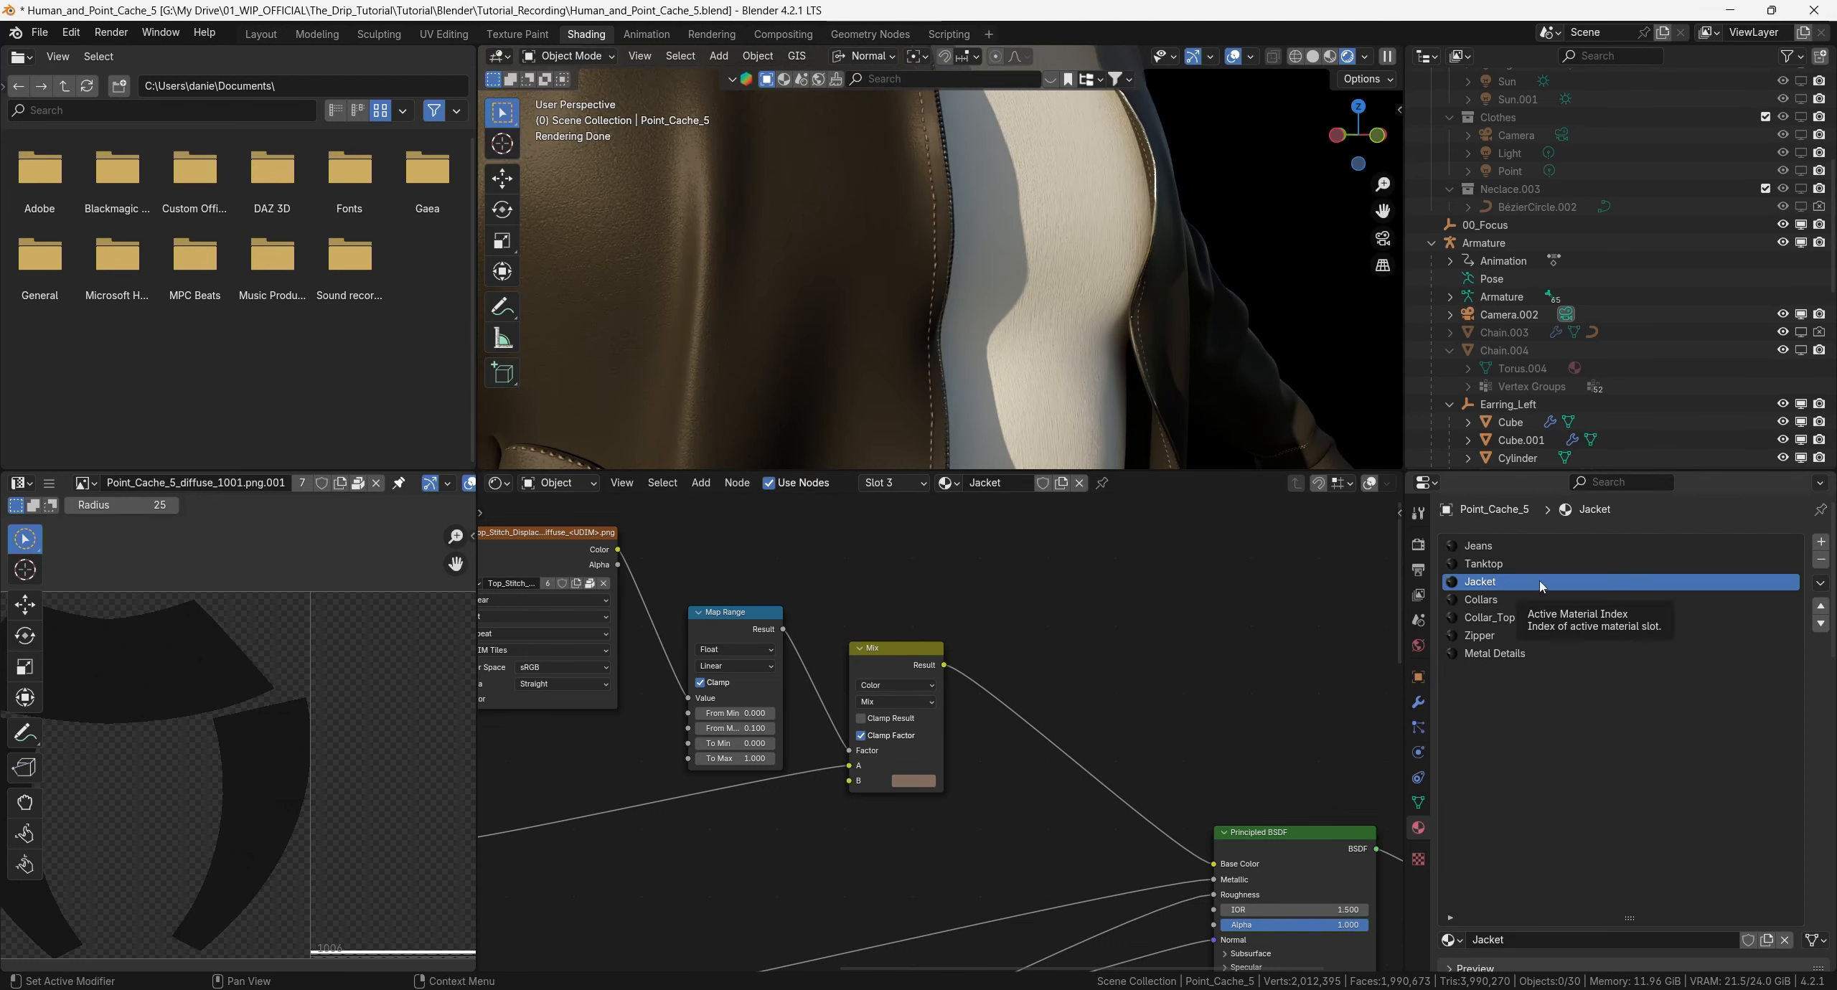
Copy the complete Jacket node setup and replace all nodes of the Collars material with it.
scroll(603, 580, down, 6)
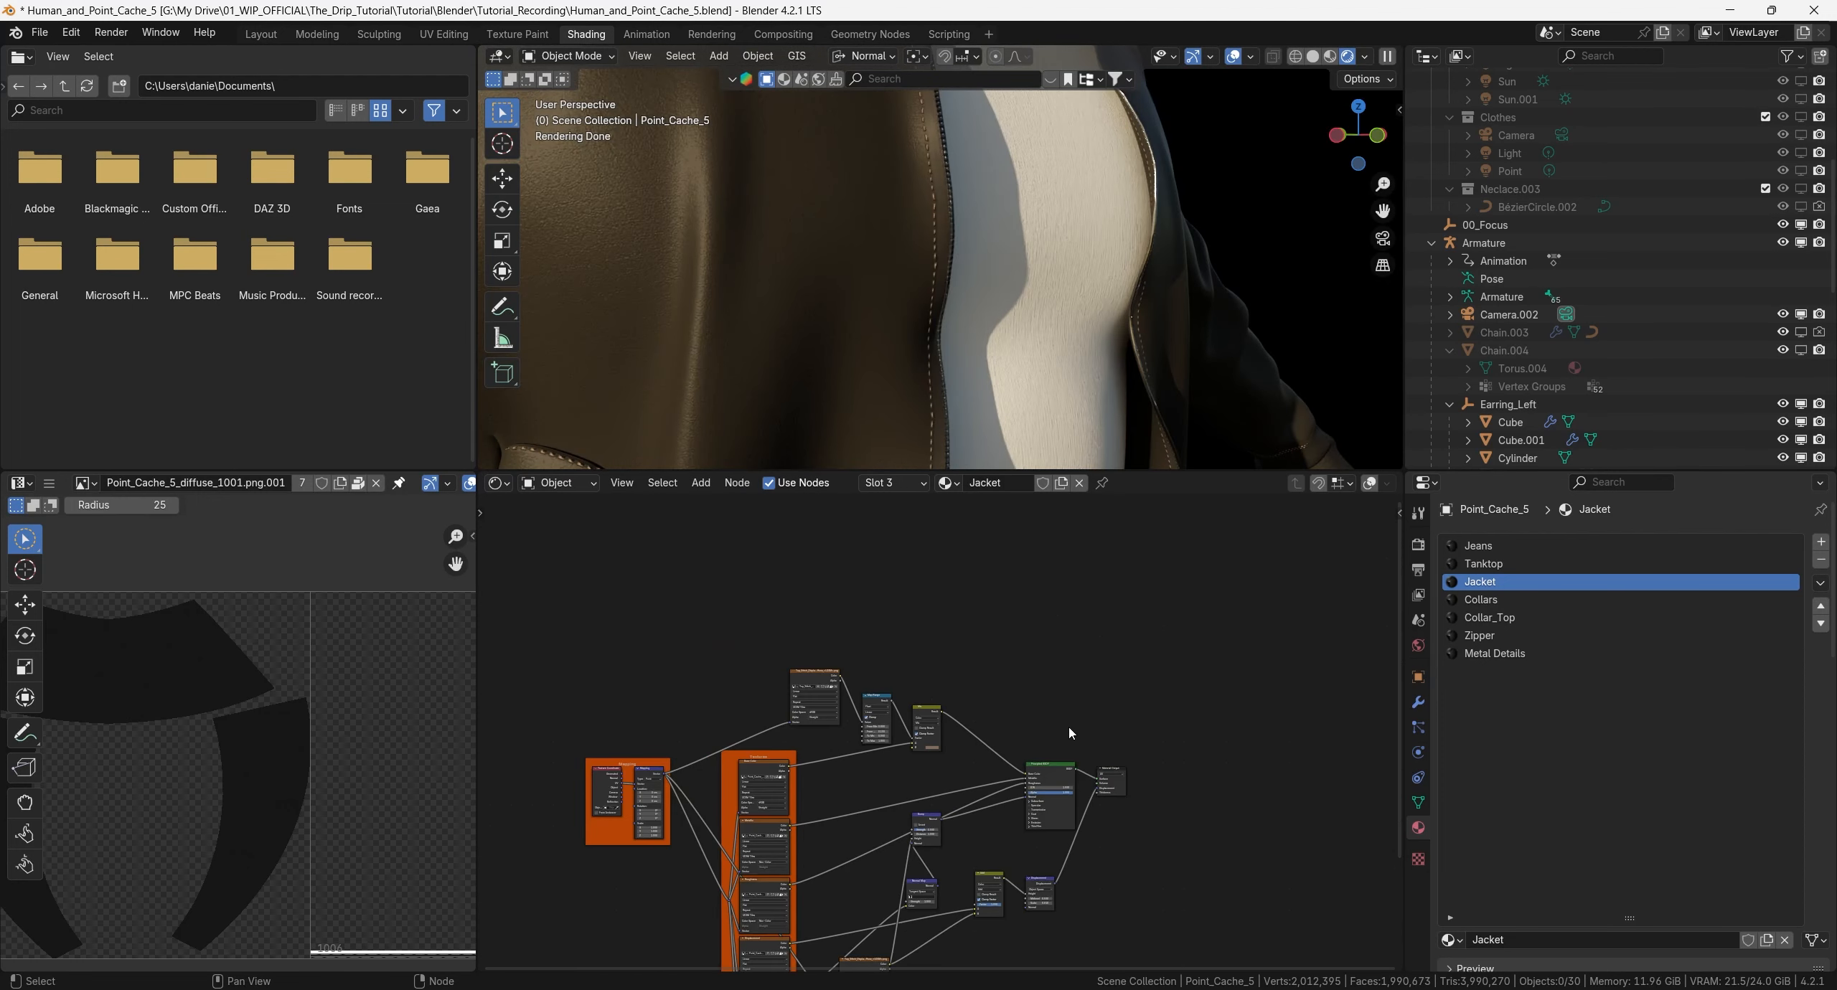
drag(603, 579, 1165, 922)
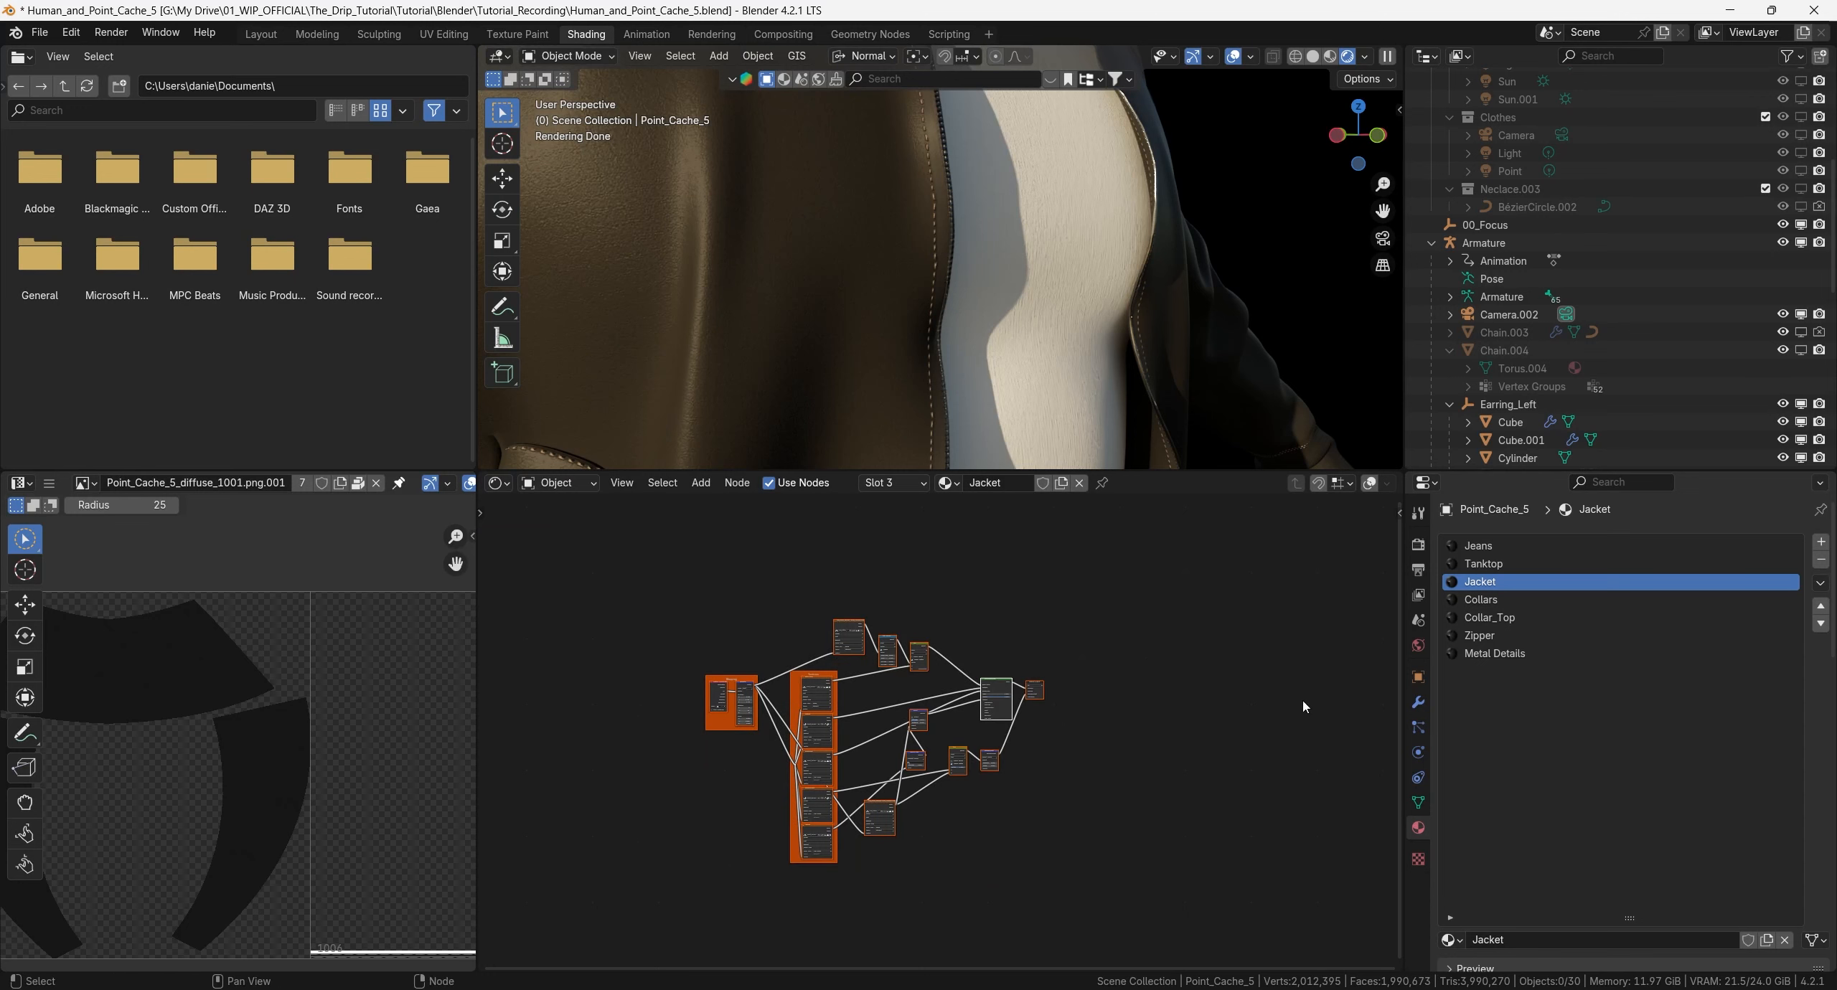
click(1482, 599)
drag(742, 657, 1082, 912)
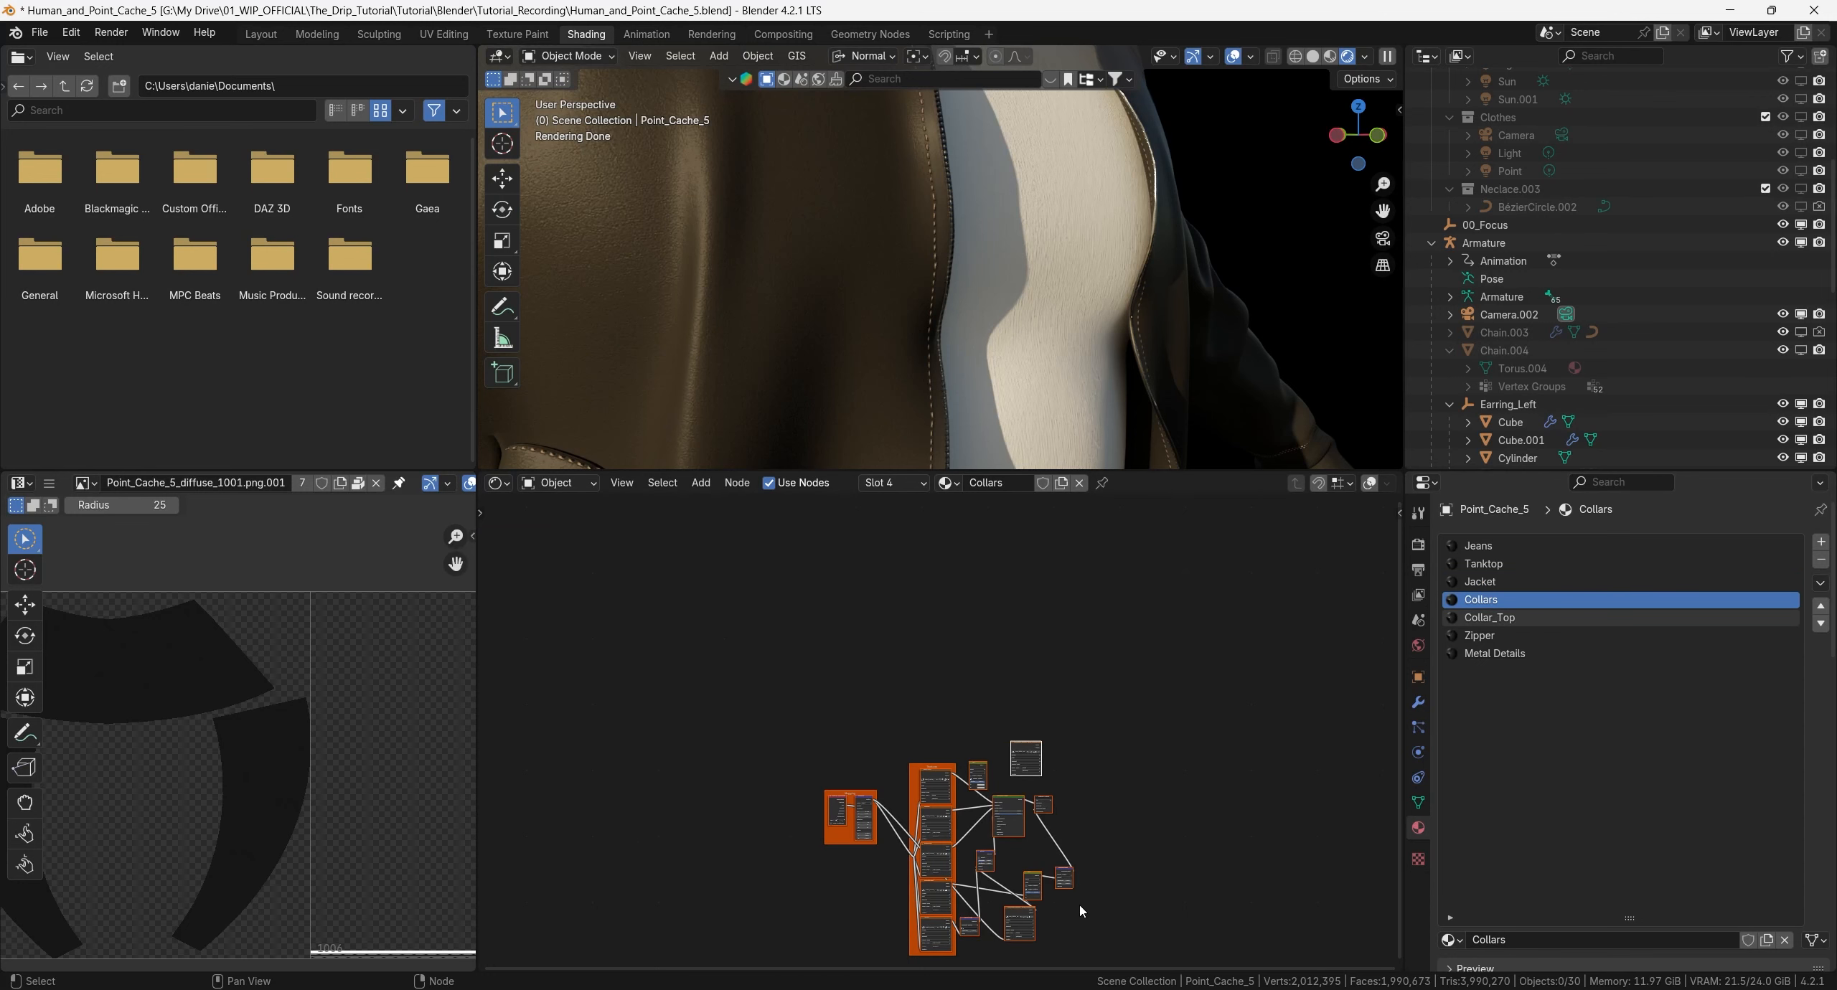
key(x)
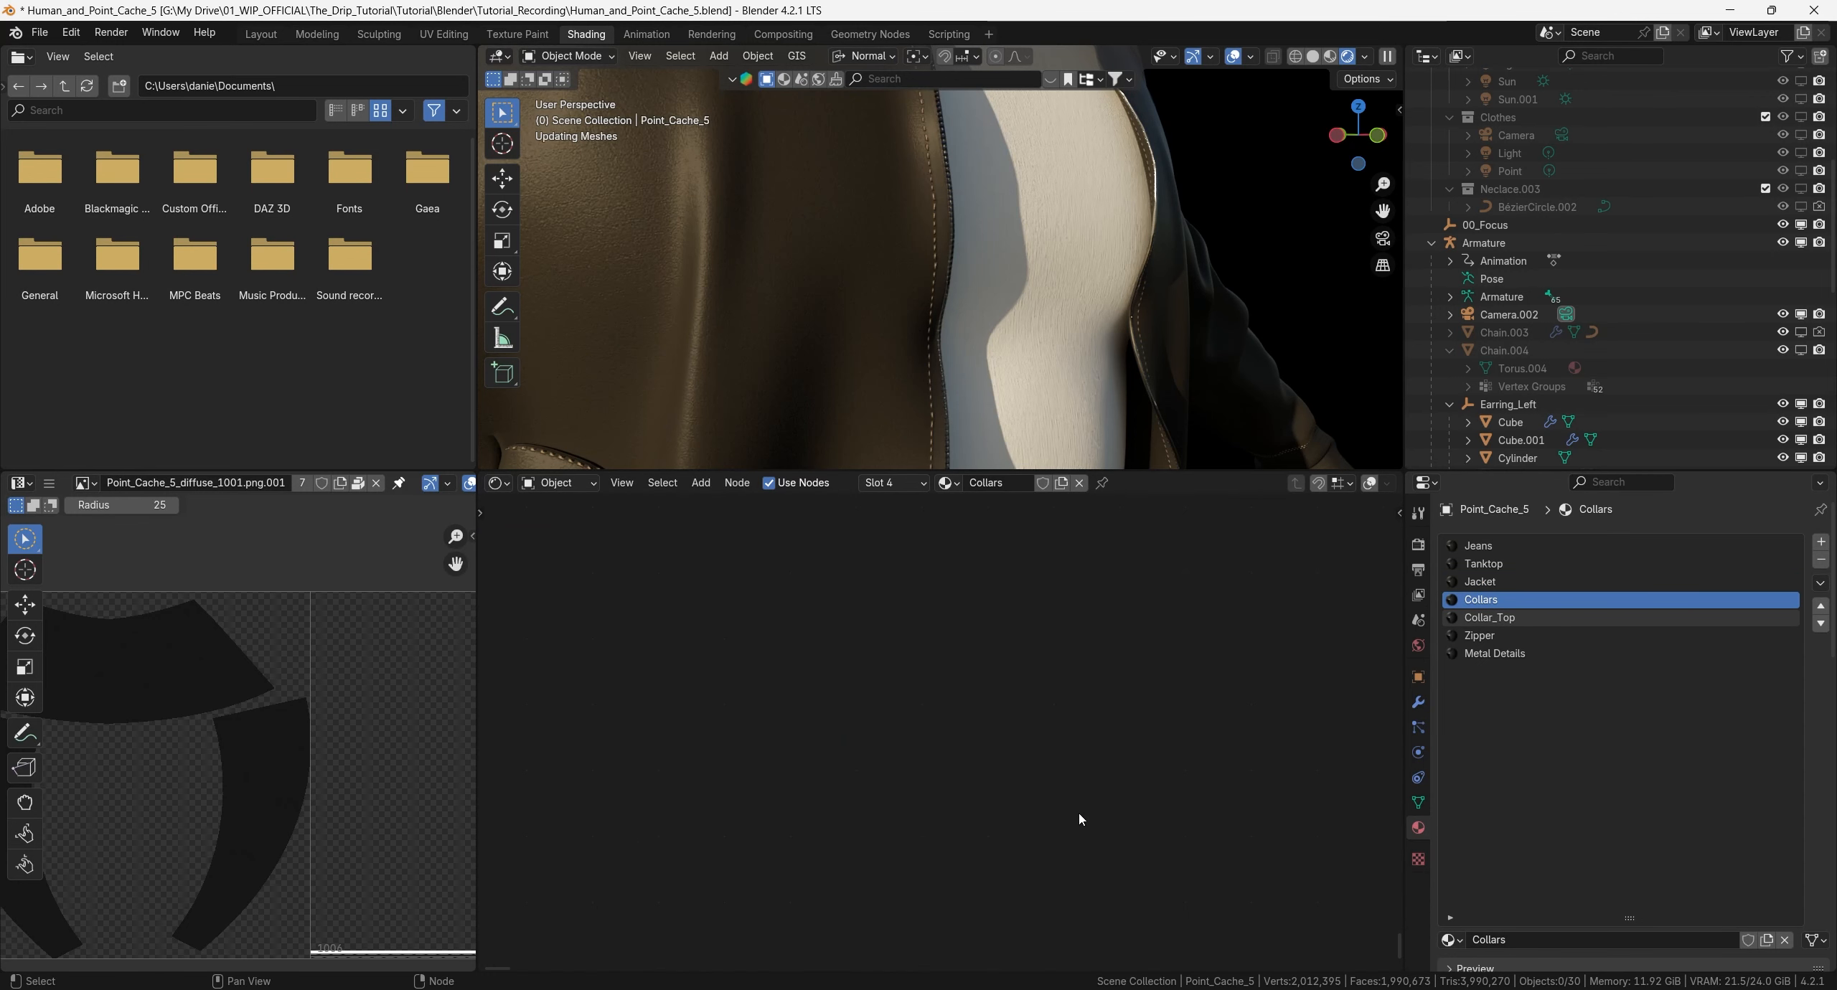
key(ctrl+v)
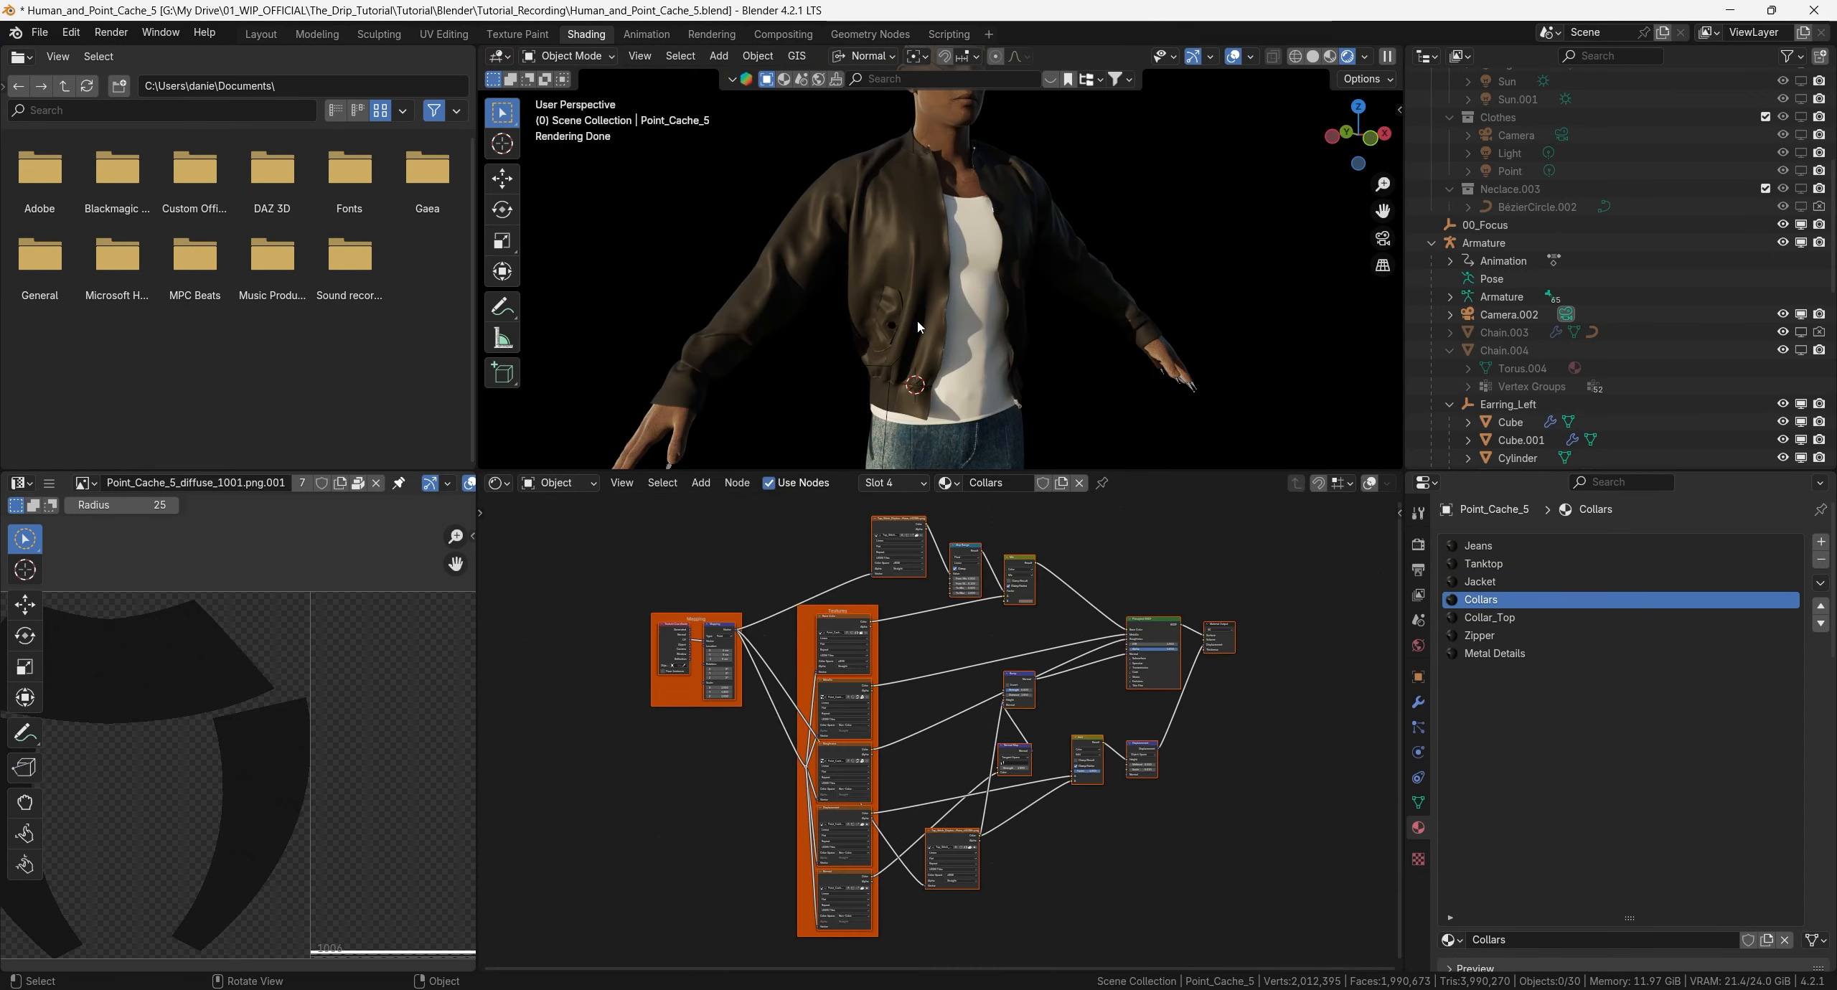
Examine the stitching on the jacket up close and the whole clothed figure in the rendered view.
scroll(923, 332, up, 4)
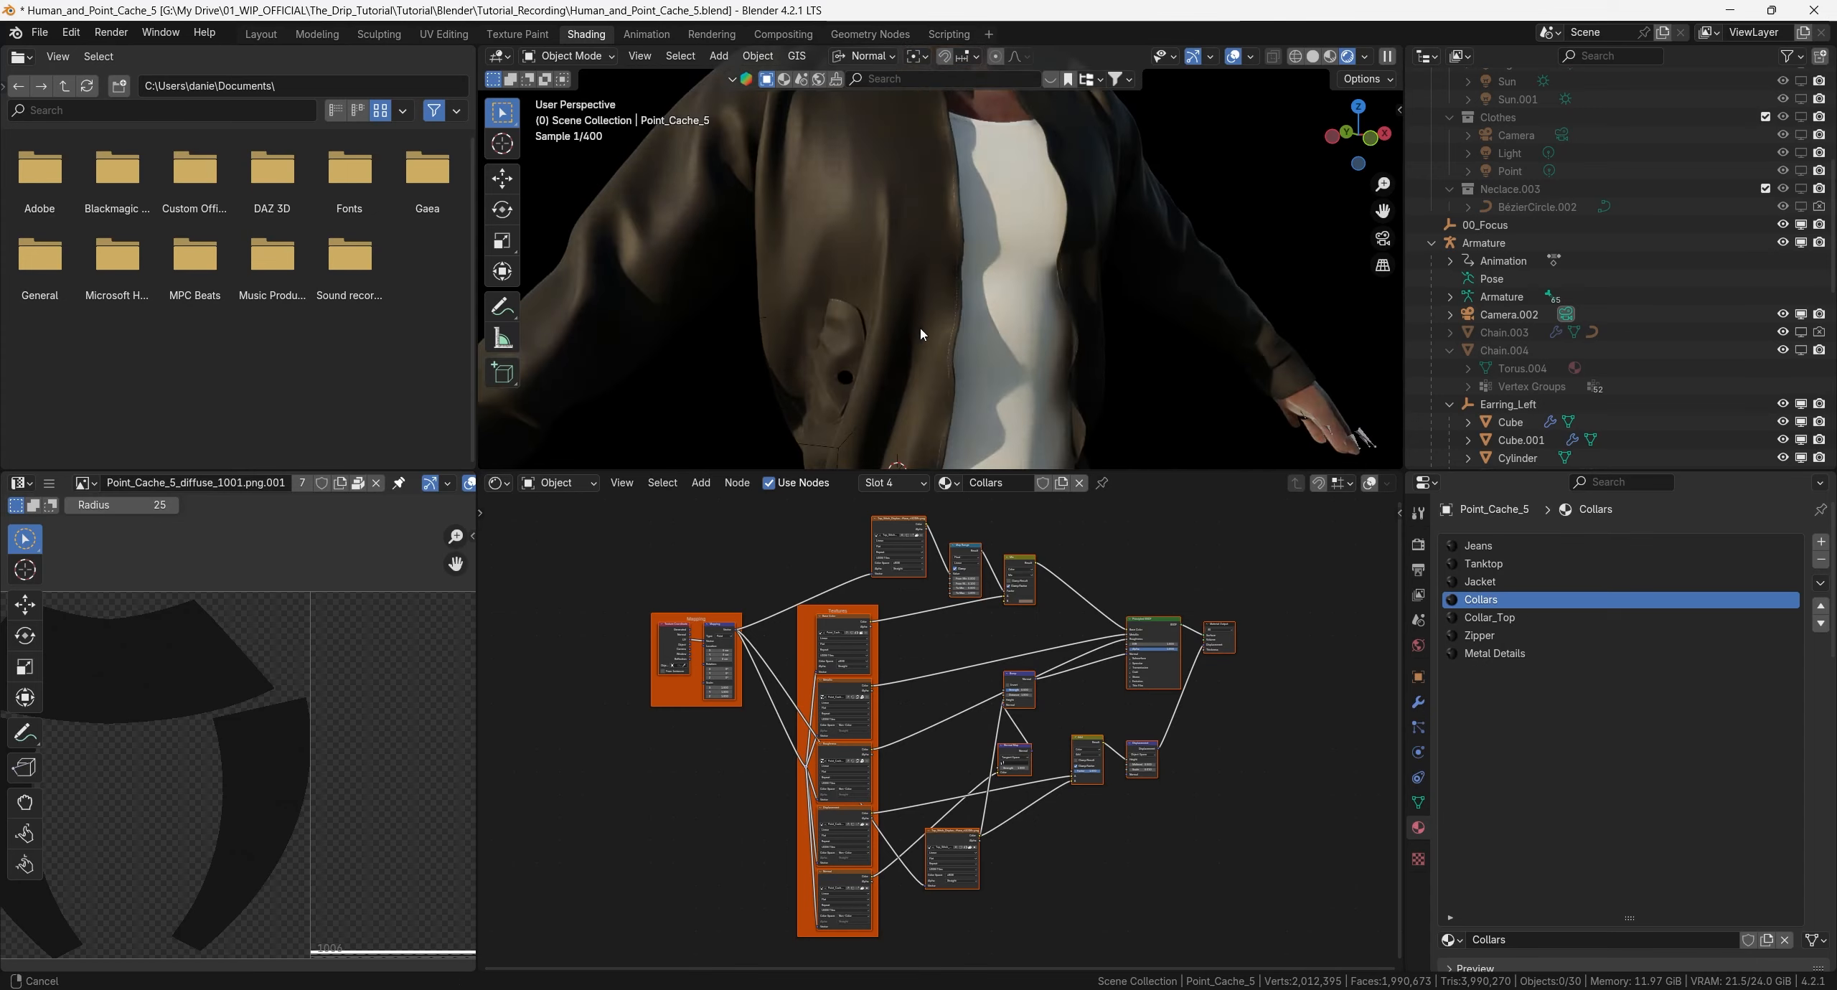
shift+middle_drag(923, 332, 955, 246)
shift+right_click(946, 266)
scroll(947, 270, down, 3)
scroll(939, 260, up, 5)
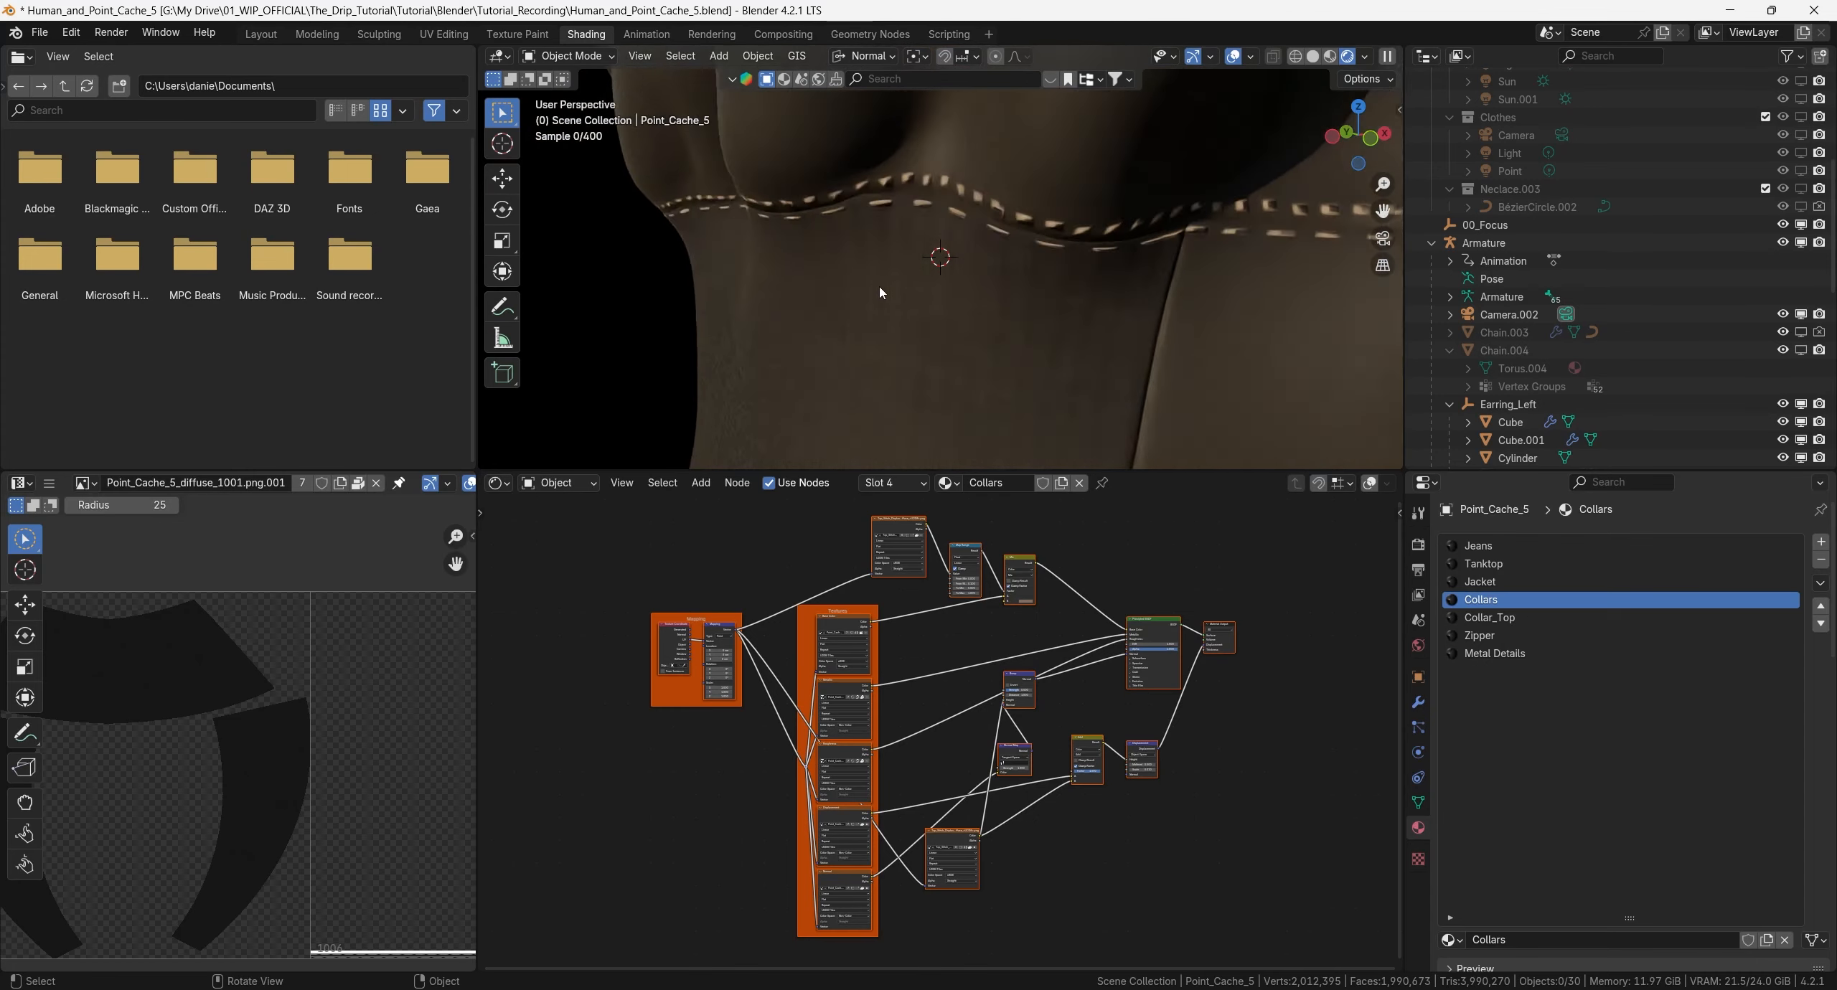
scroll(990, 260, down, 8)
scroll(990, 259, down, 5)
scroll(990, 287, up, 5)
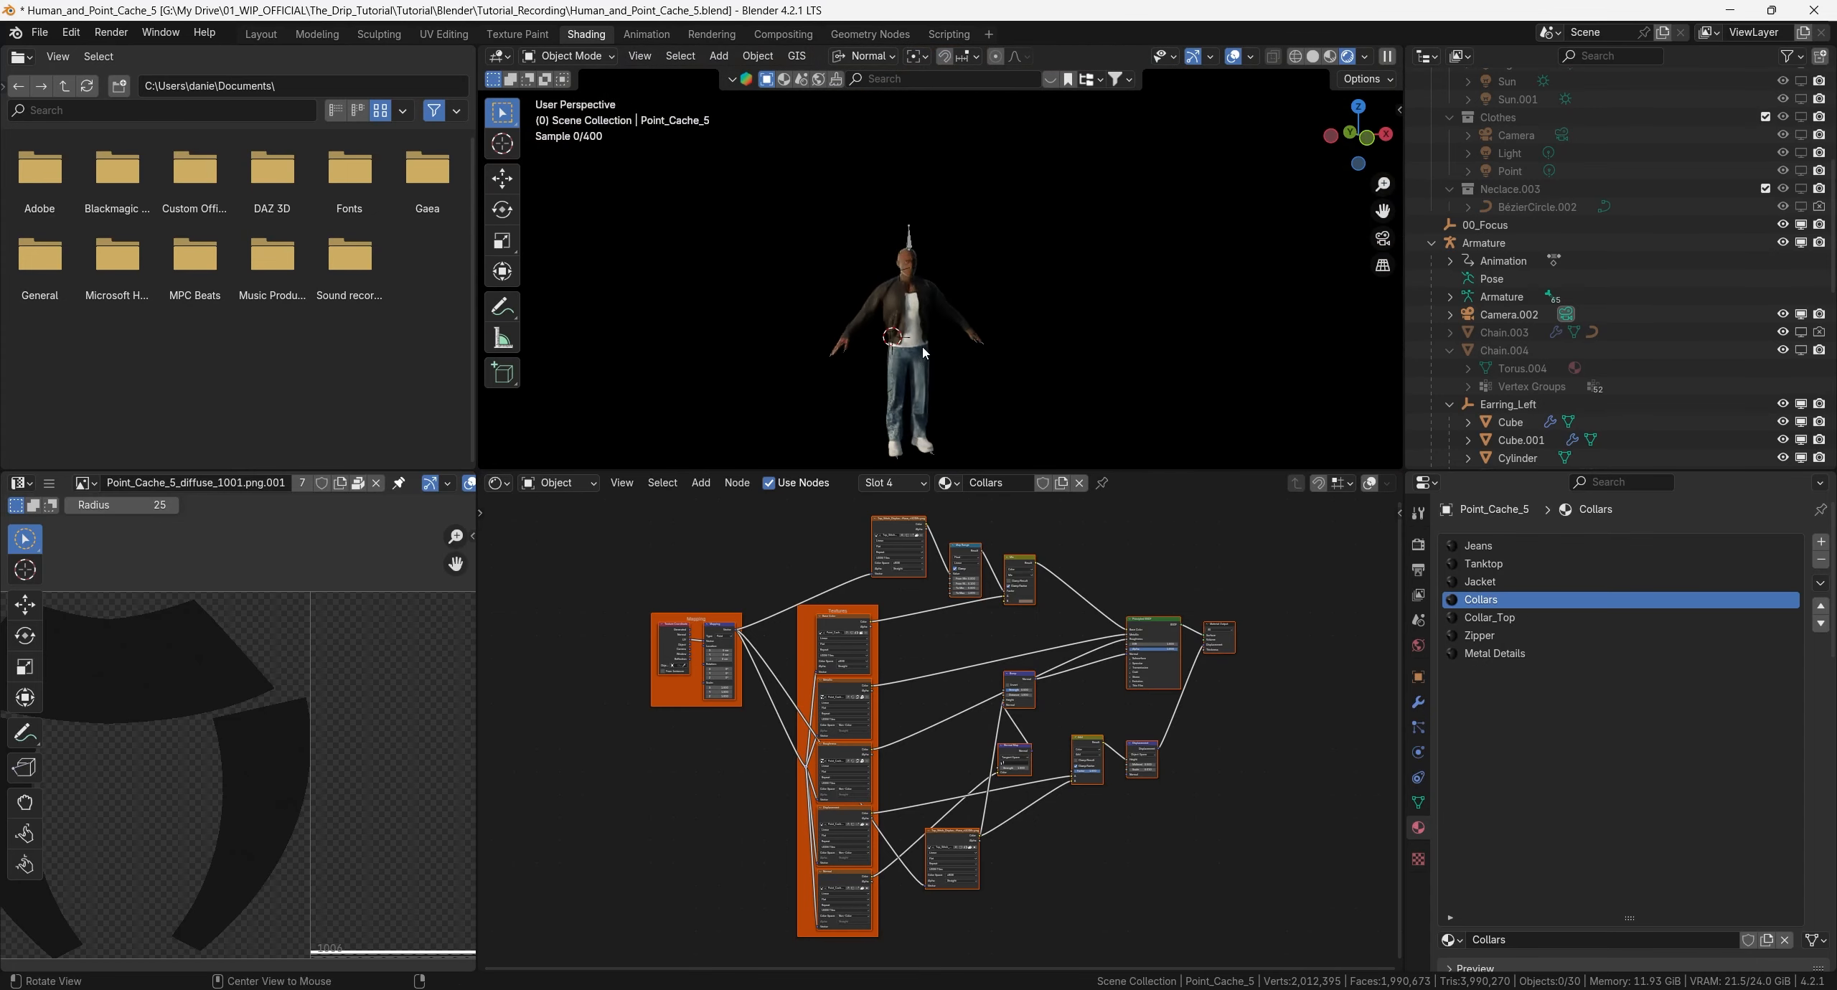
scroll(990, 305, down, 2)
scroll(987, 316, down, 2)
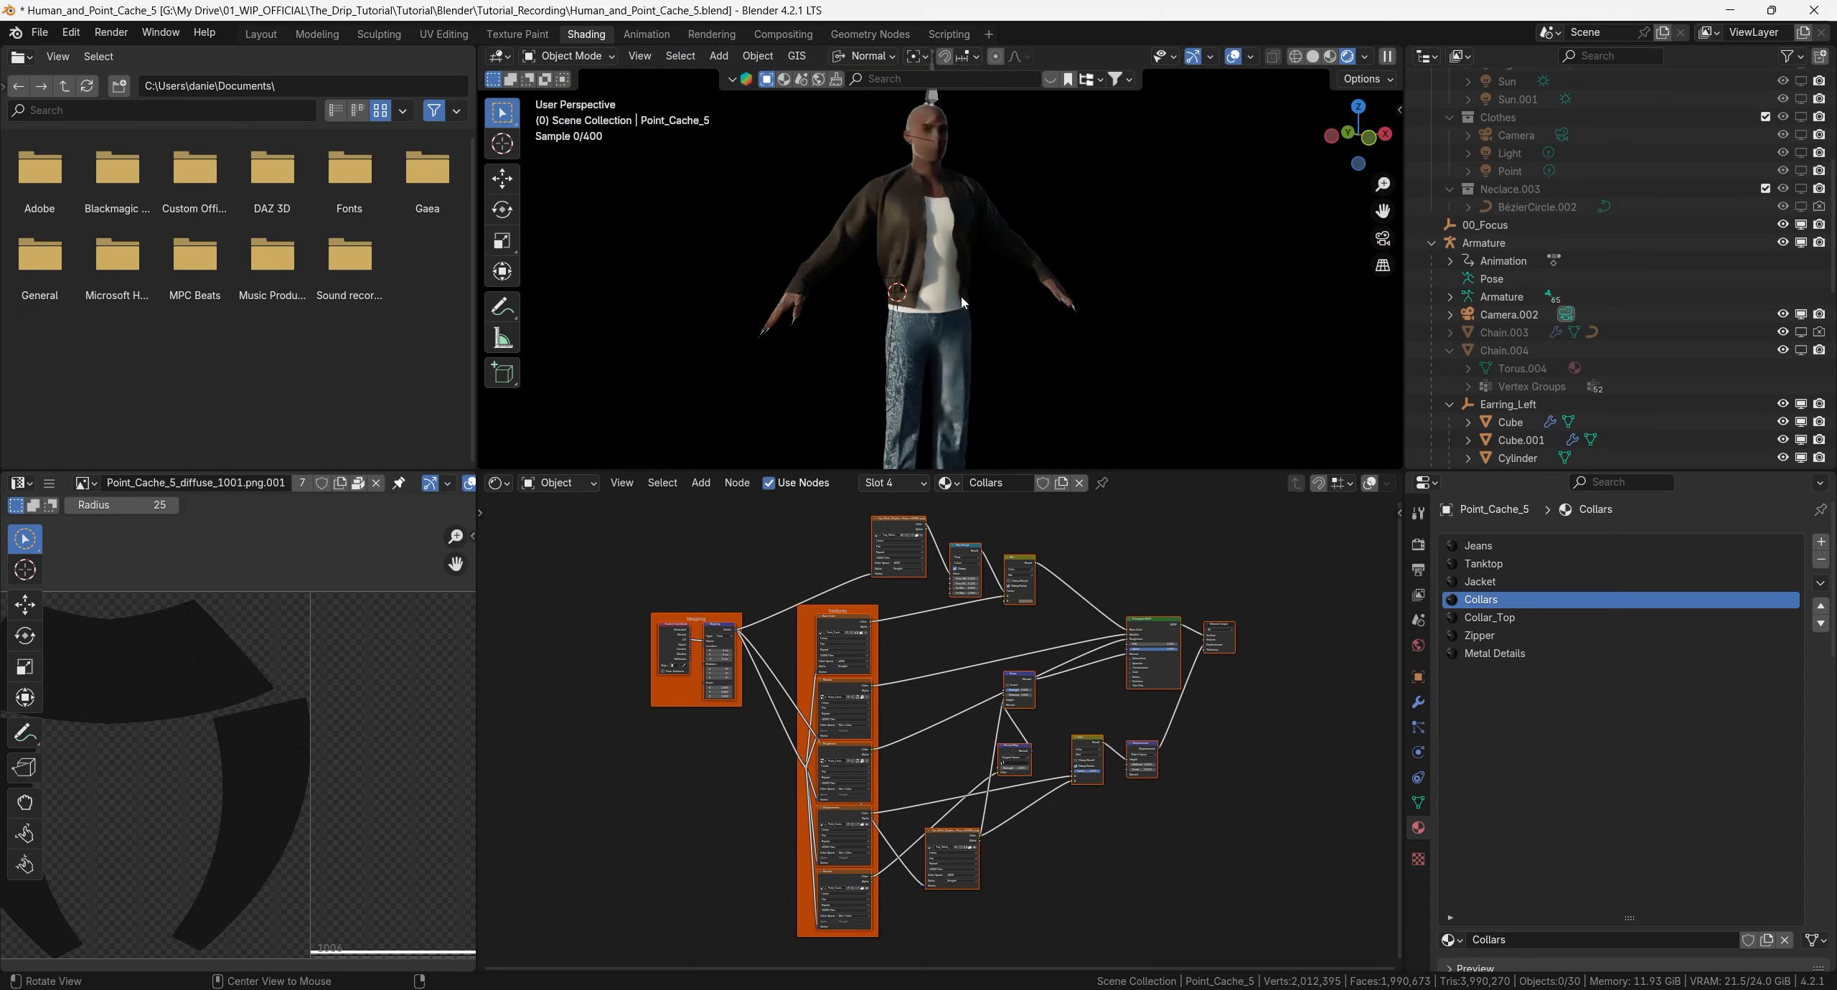
scroll(977, 337, up, 3)
Replace all nodes of the Jeans material with the complete node setup copied from the Collars material.
drag(612, 516, 1282, 933)
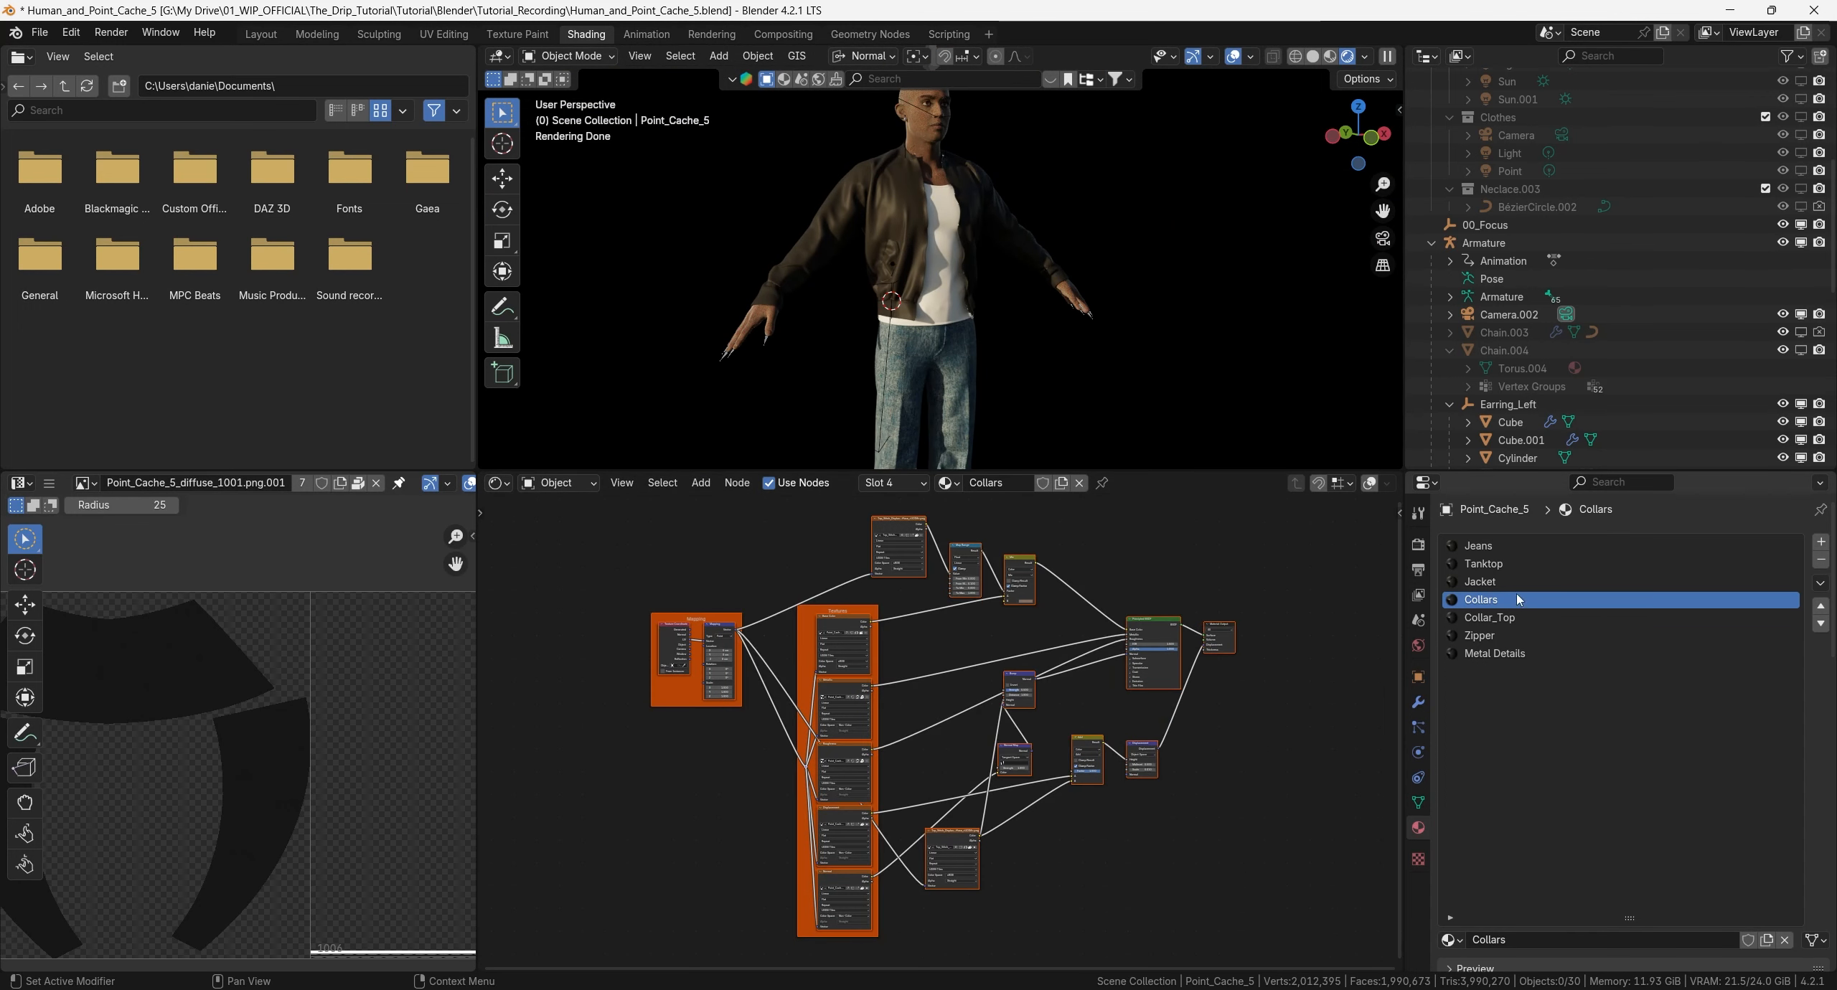
click(1494, 551)
scroll(966, 275, up, 8)
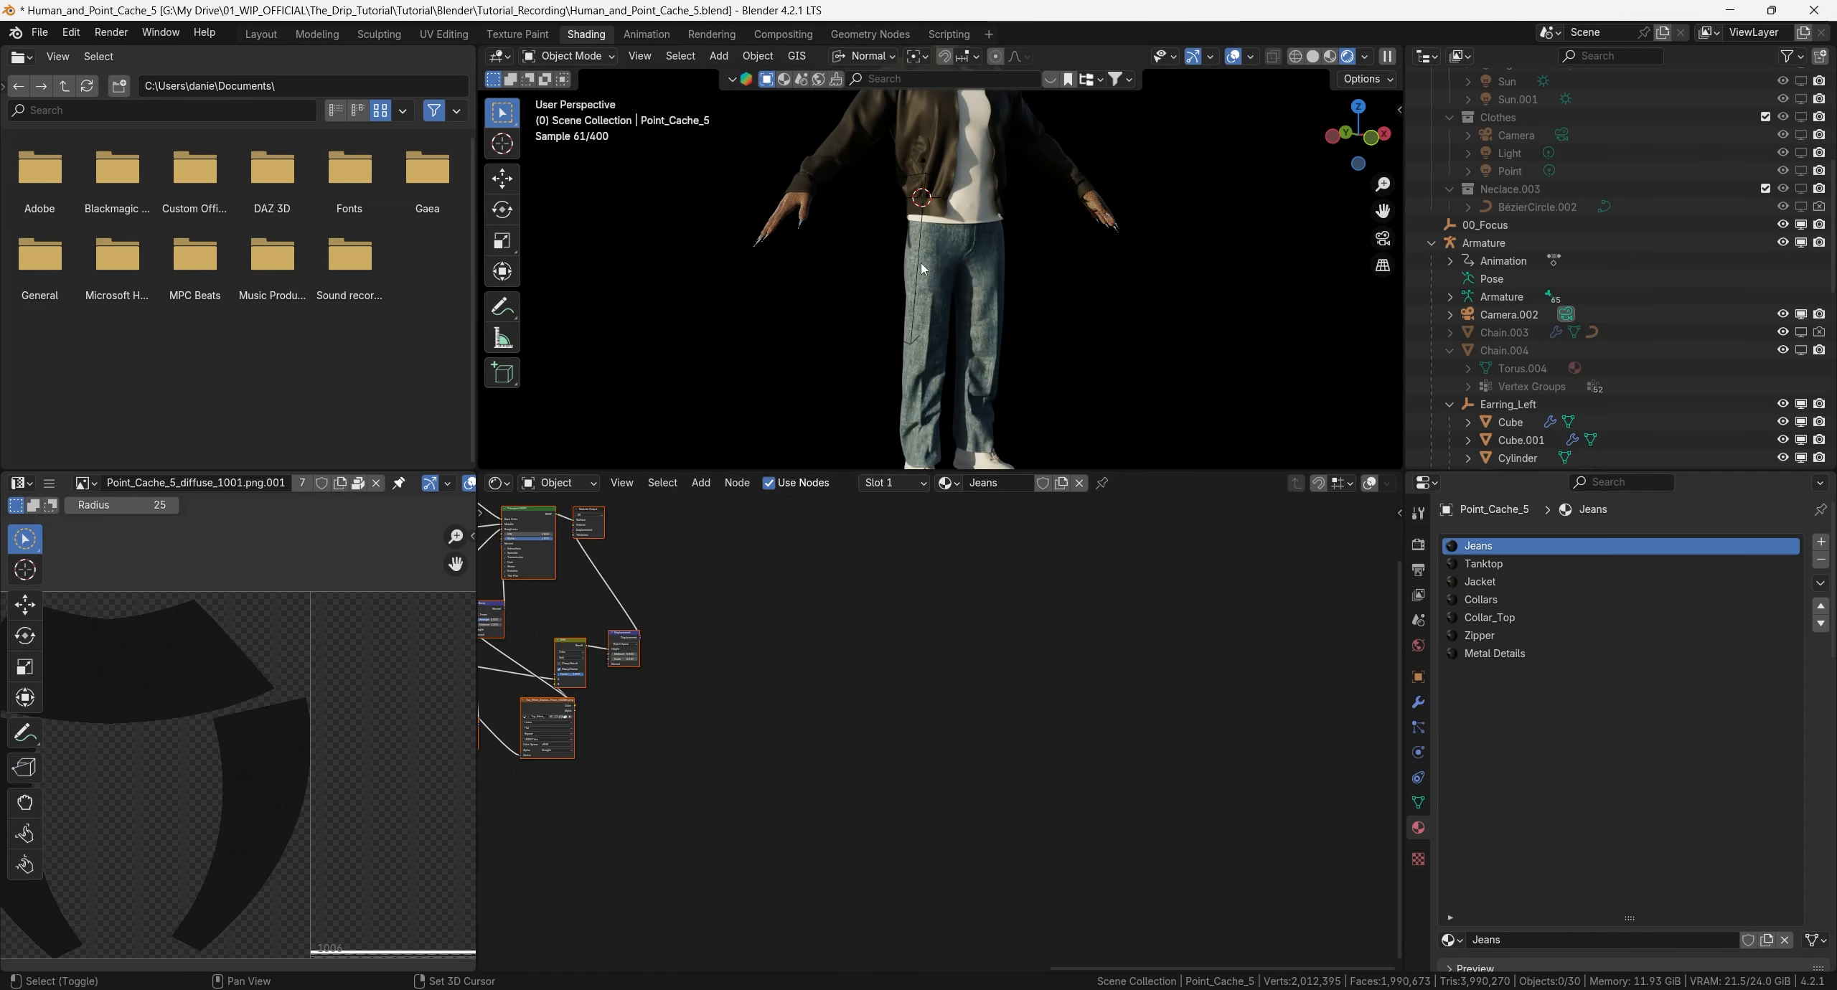
middle_drag(966, 275, 927, 327)
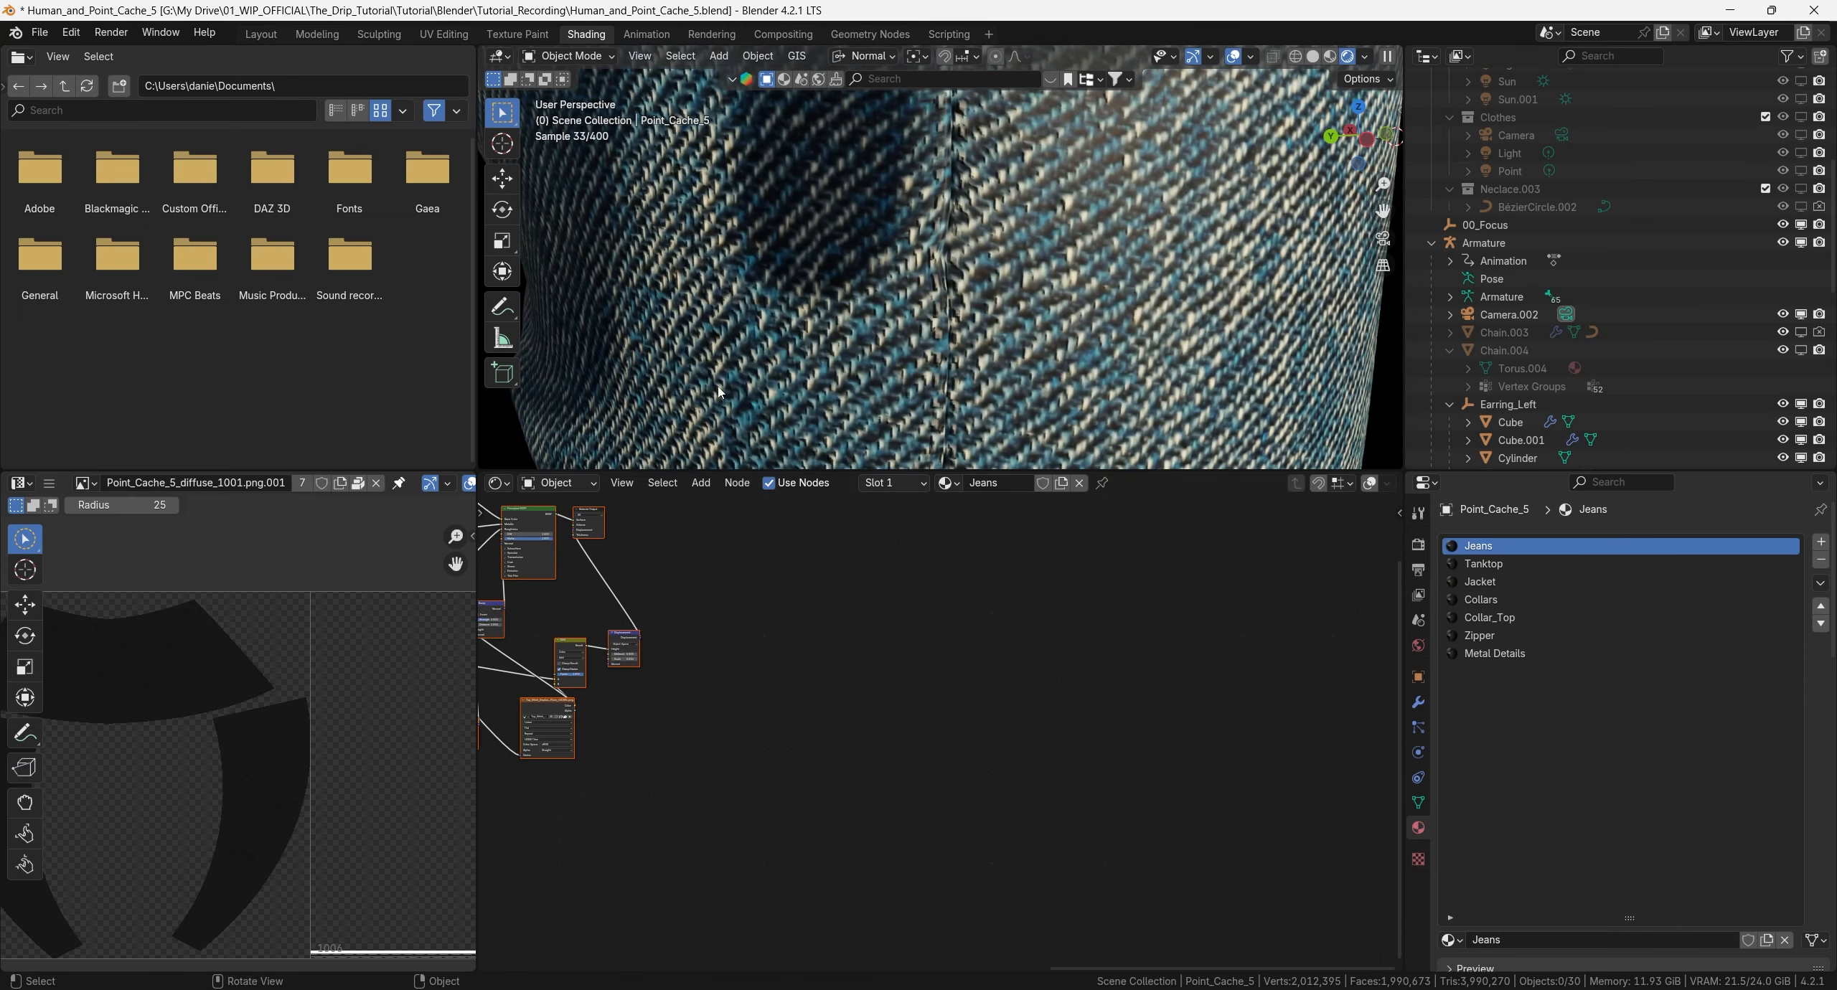
key(Home)
drag(595, 595, 1111, 852)
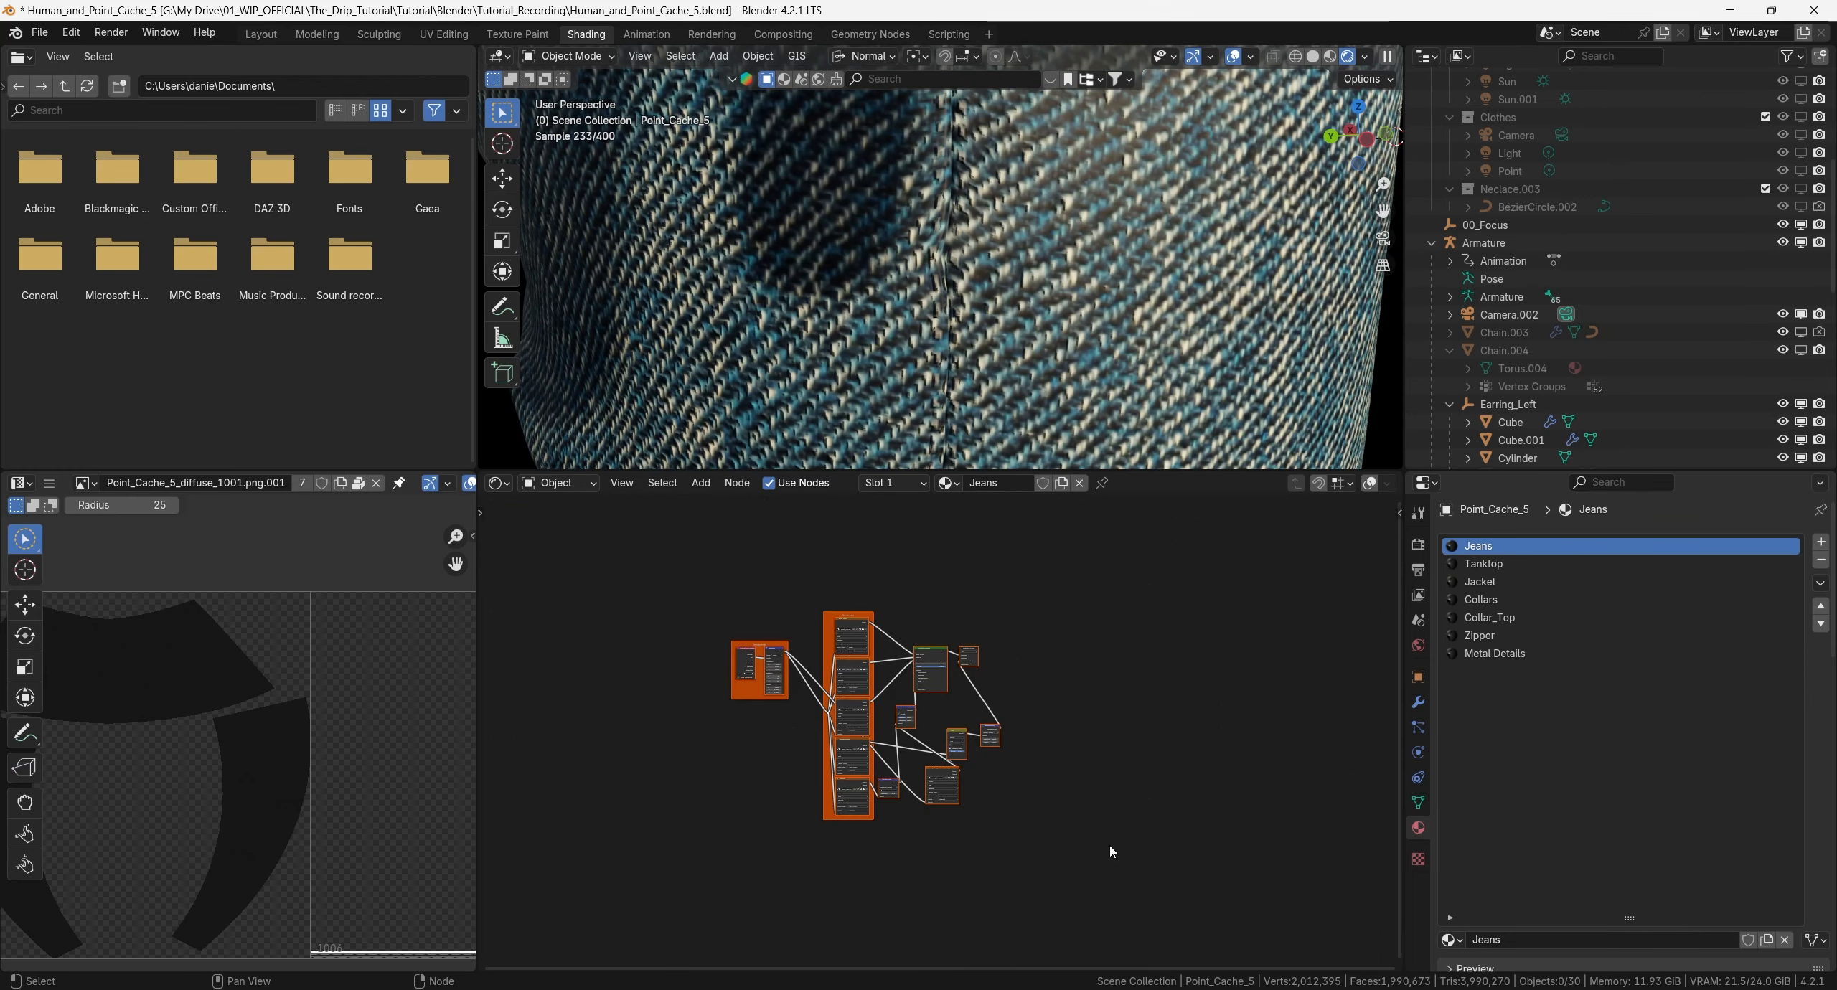
key(x)
key(ctrl+v)
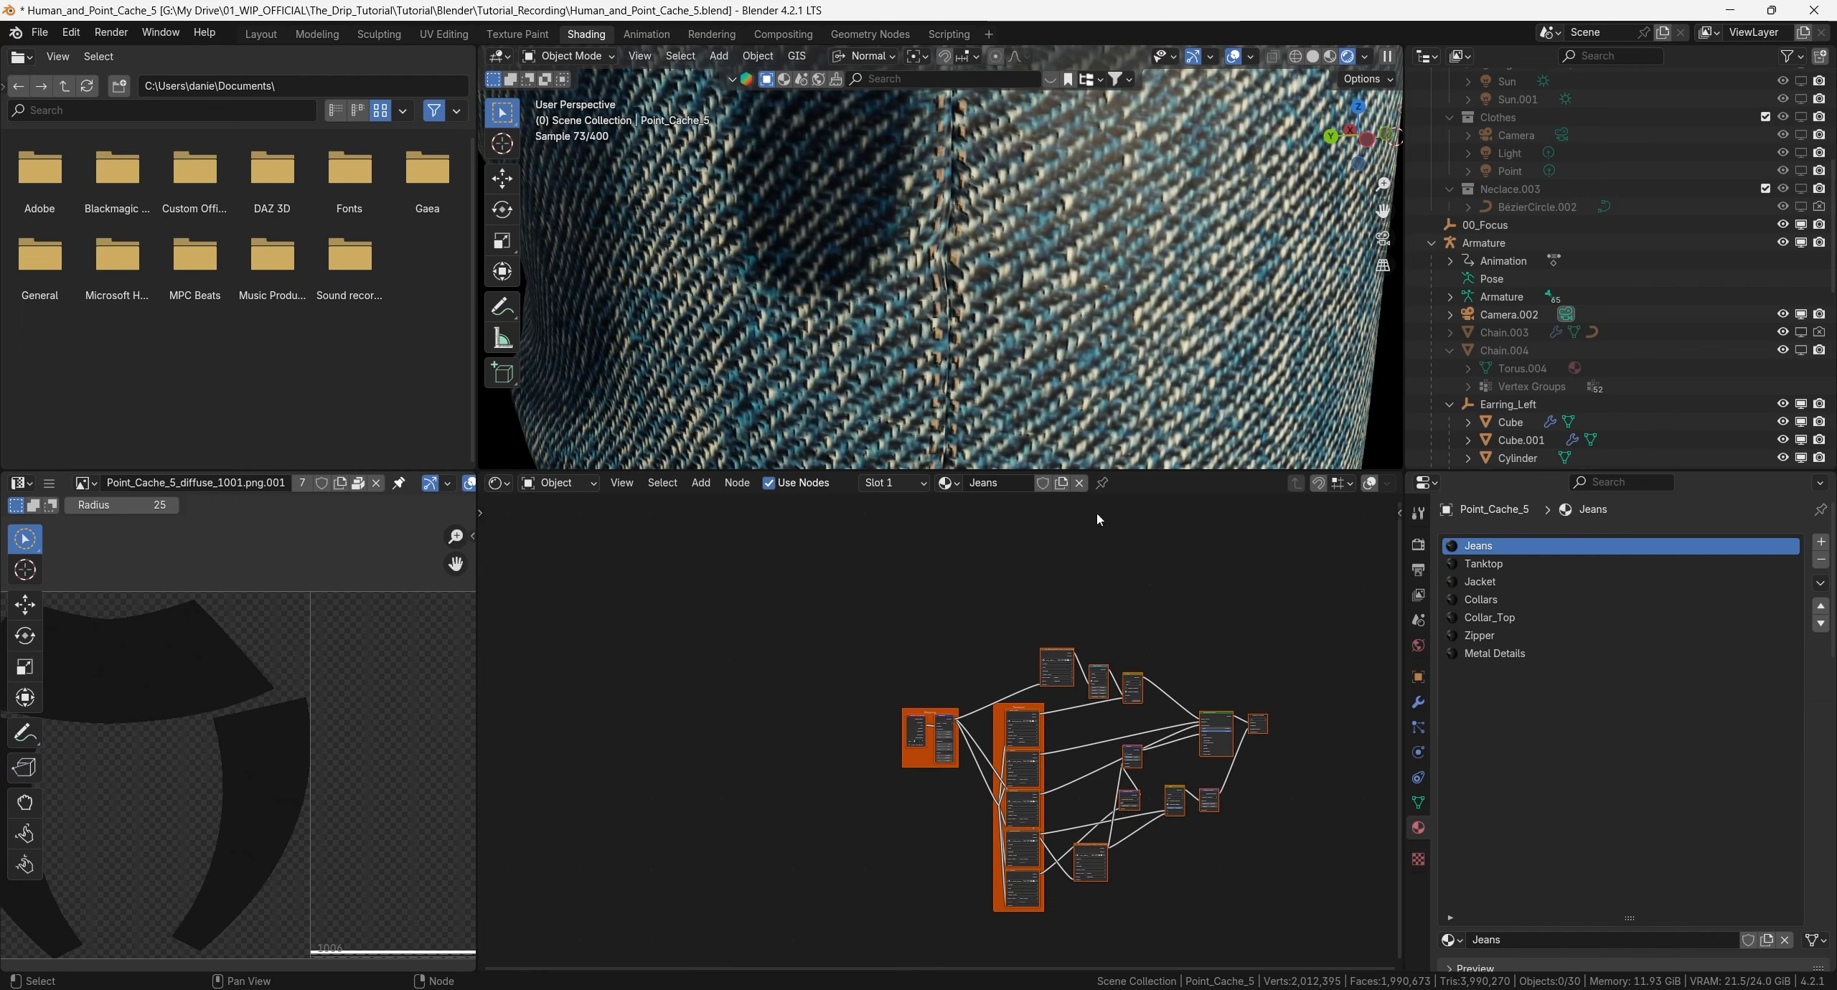
Set the B color of the Jeans material's stitch Mix node to white and check the stitches on the jeans.
mouse_move(977, 243)
middle_down()
mouse_move(997, 224)
mouse_move(1005, 243)
middle_up()
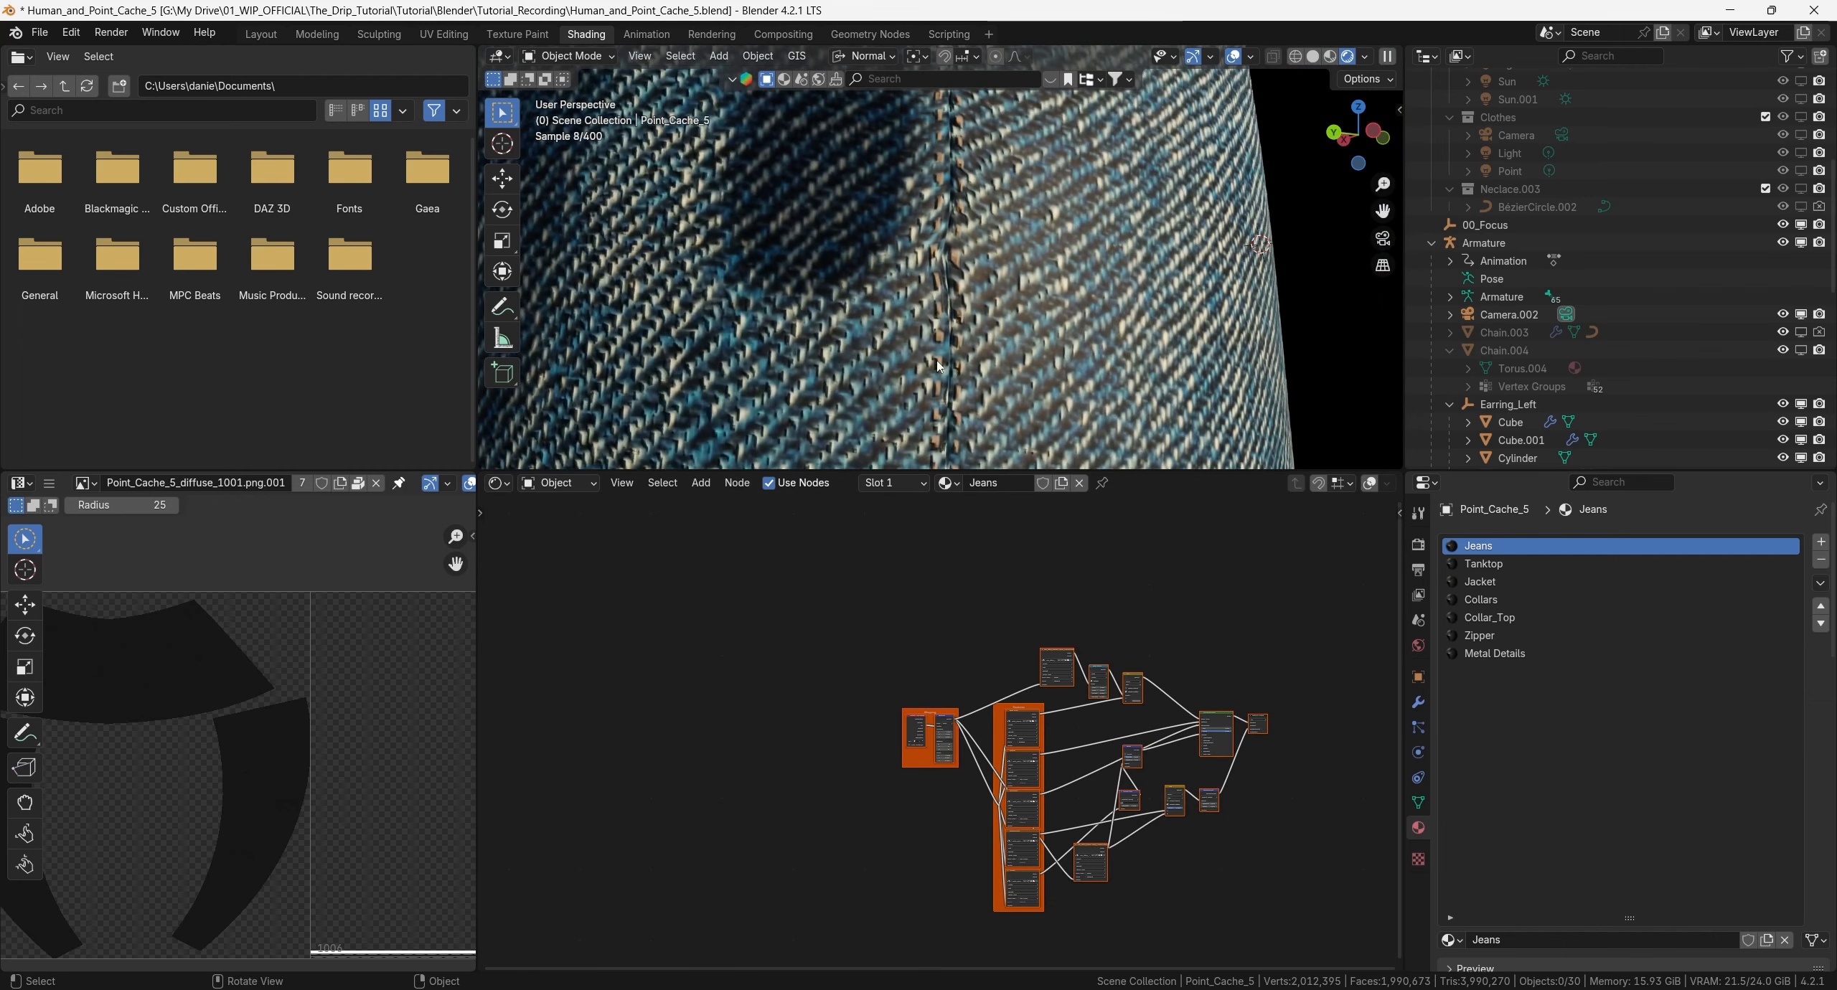
middle_drag(1159, 753, 1045, 742)
scroll(1045, 743, up, 8)
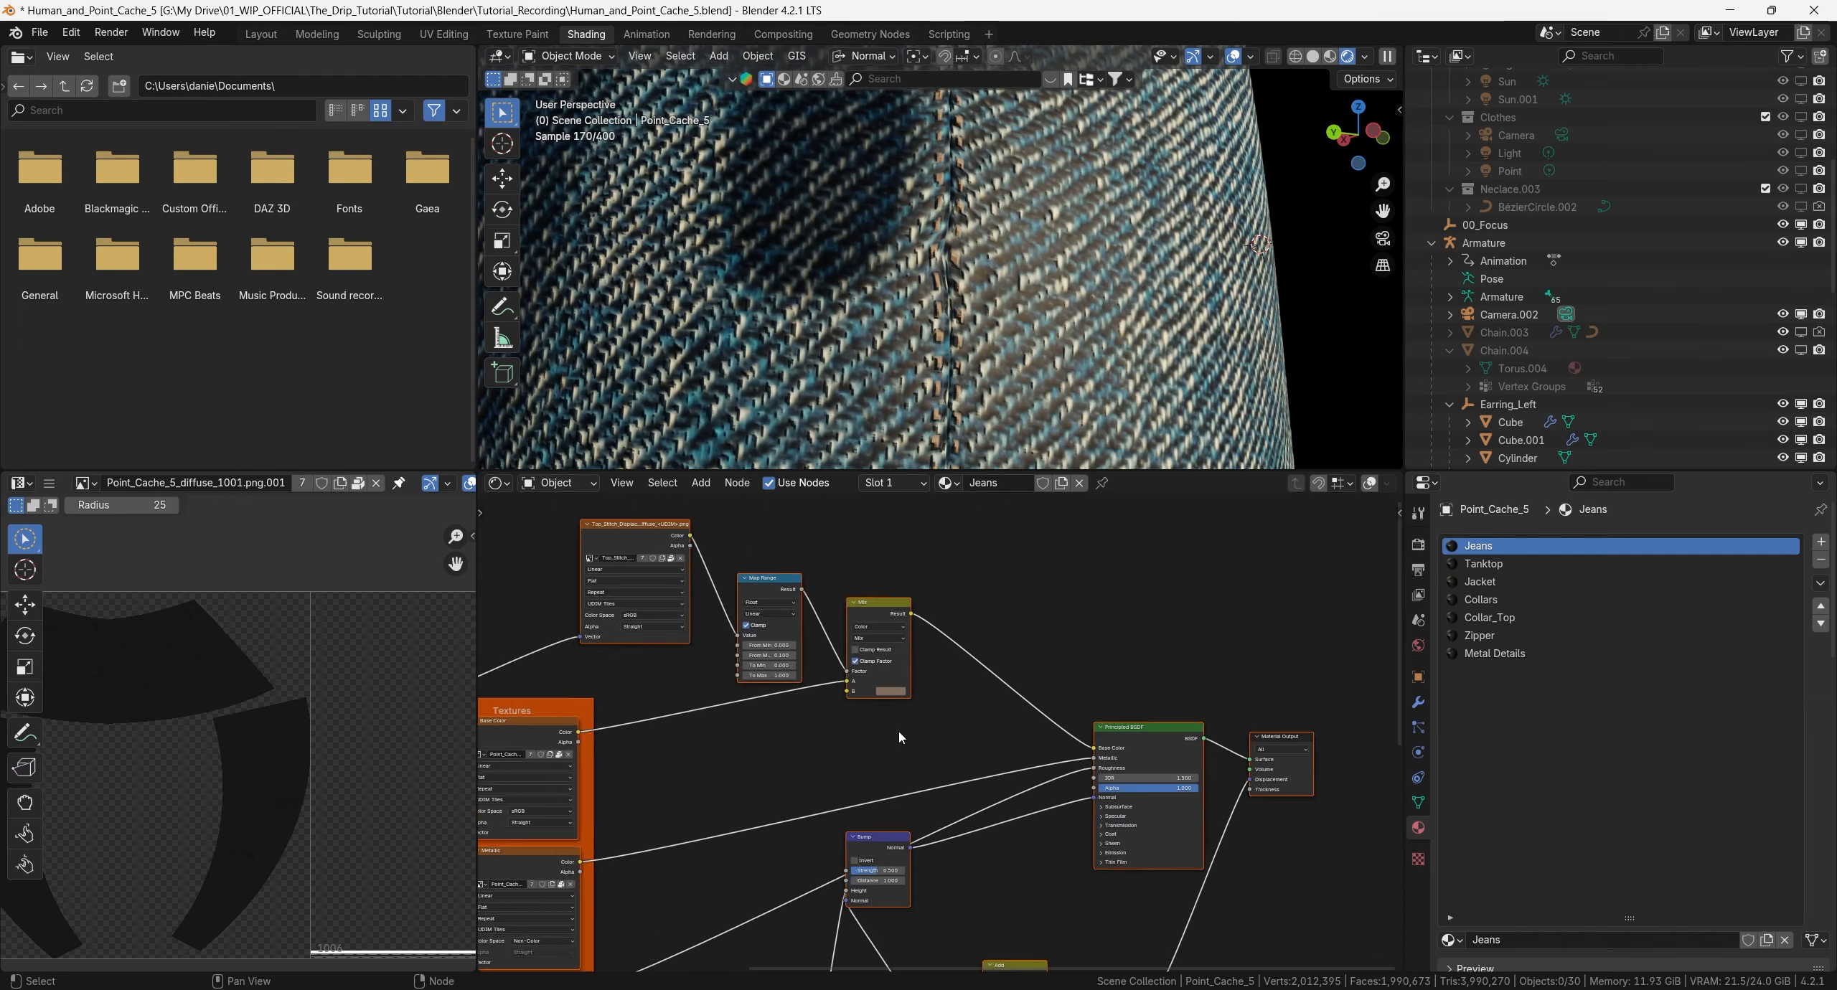
click(881, 673)
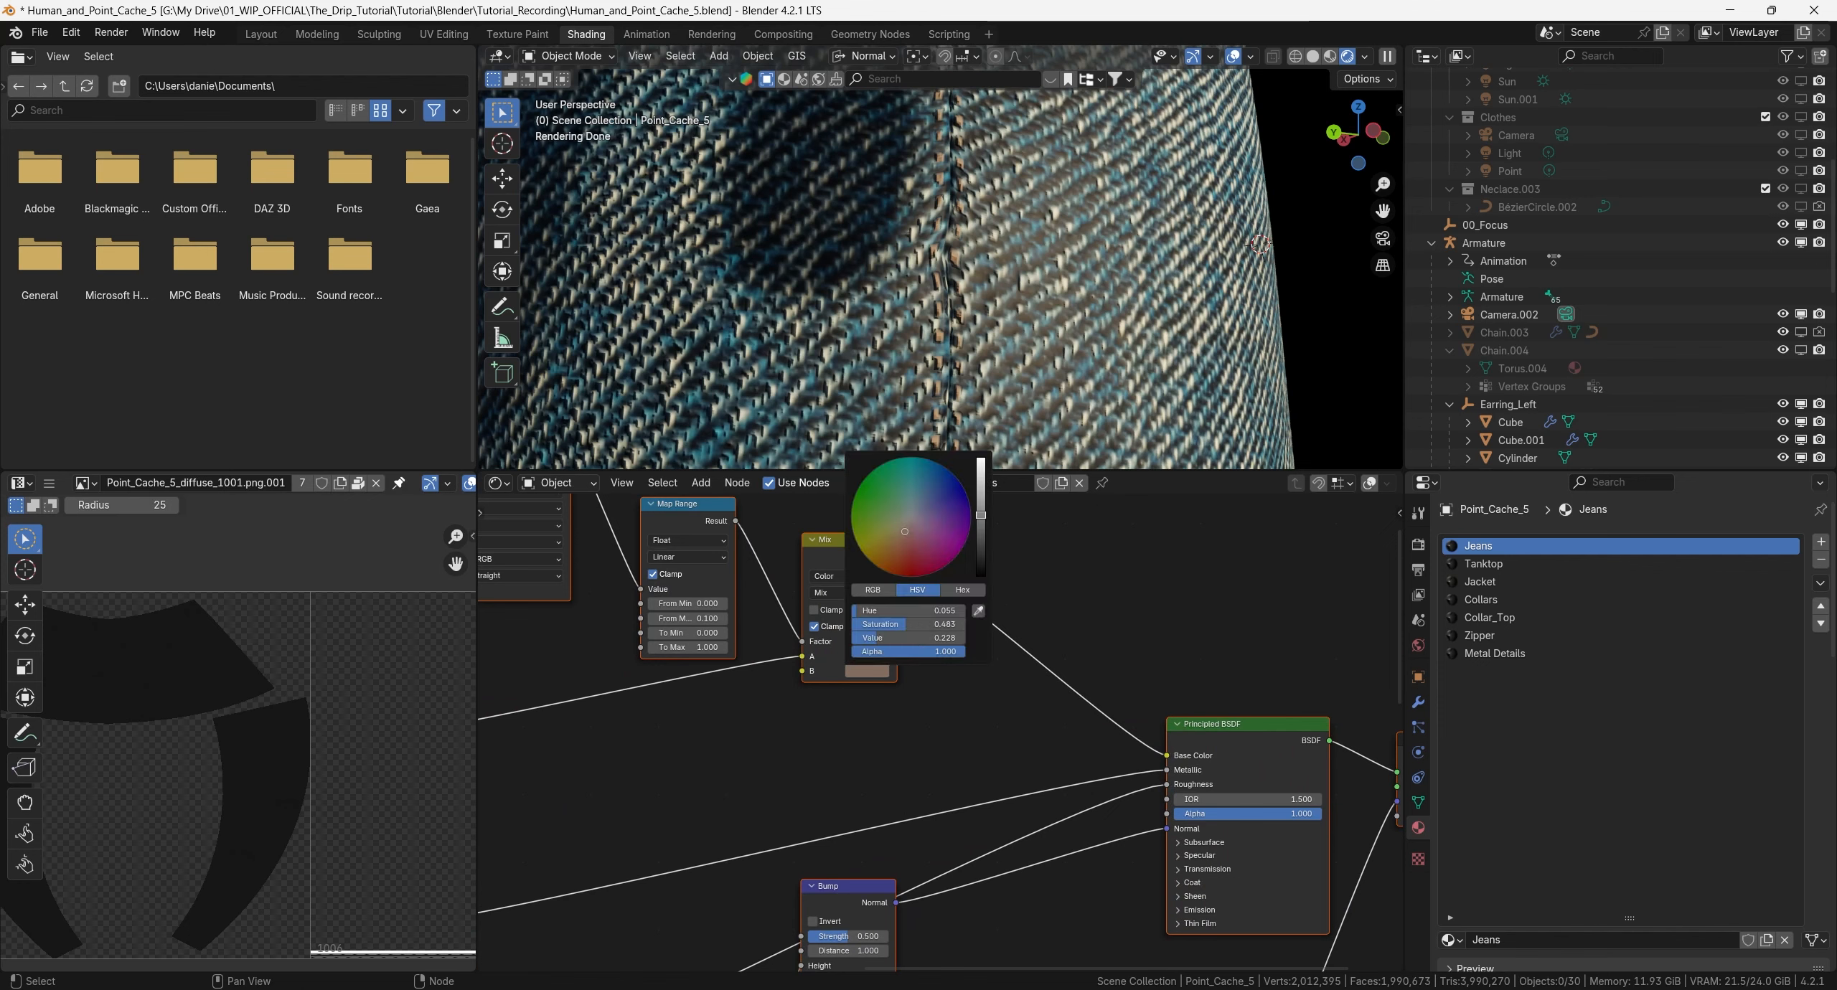
drag(981, 515, 981, 459)
click(866, 671)
click(910, 517)
scroll(933, 347, down, 8)
middle_drag(915, 346, 987, 303)
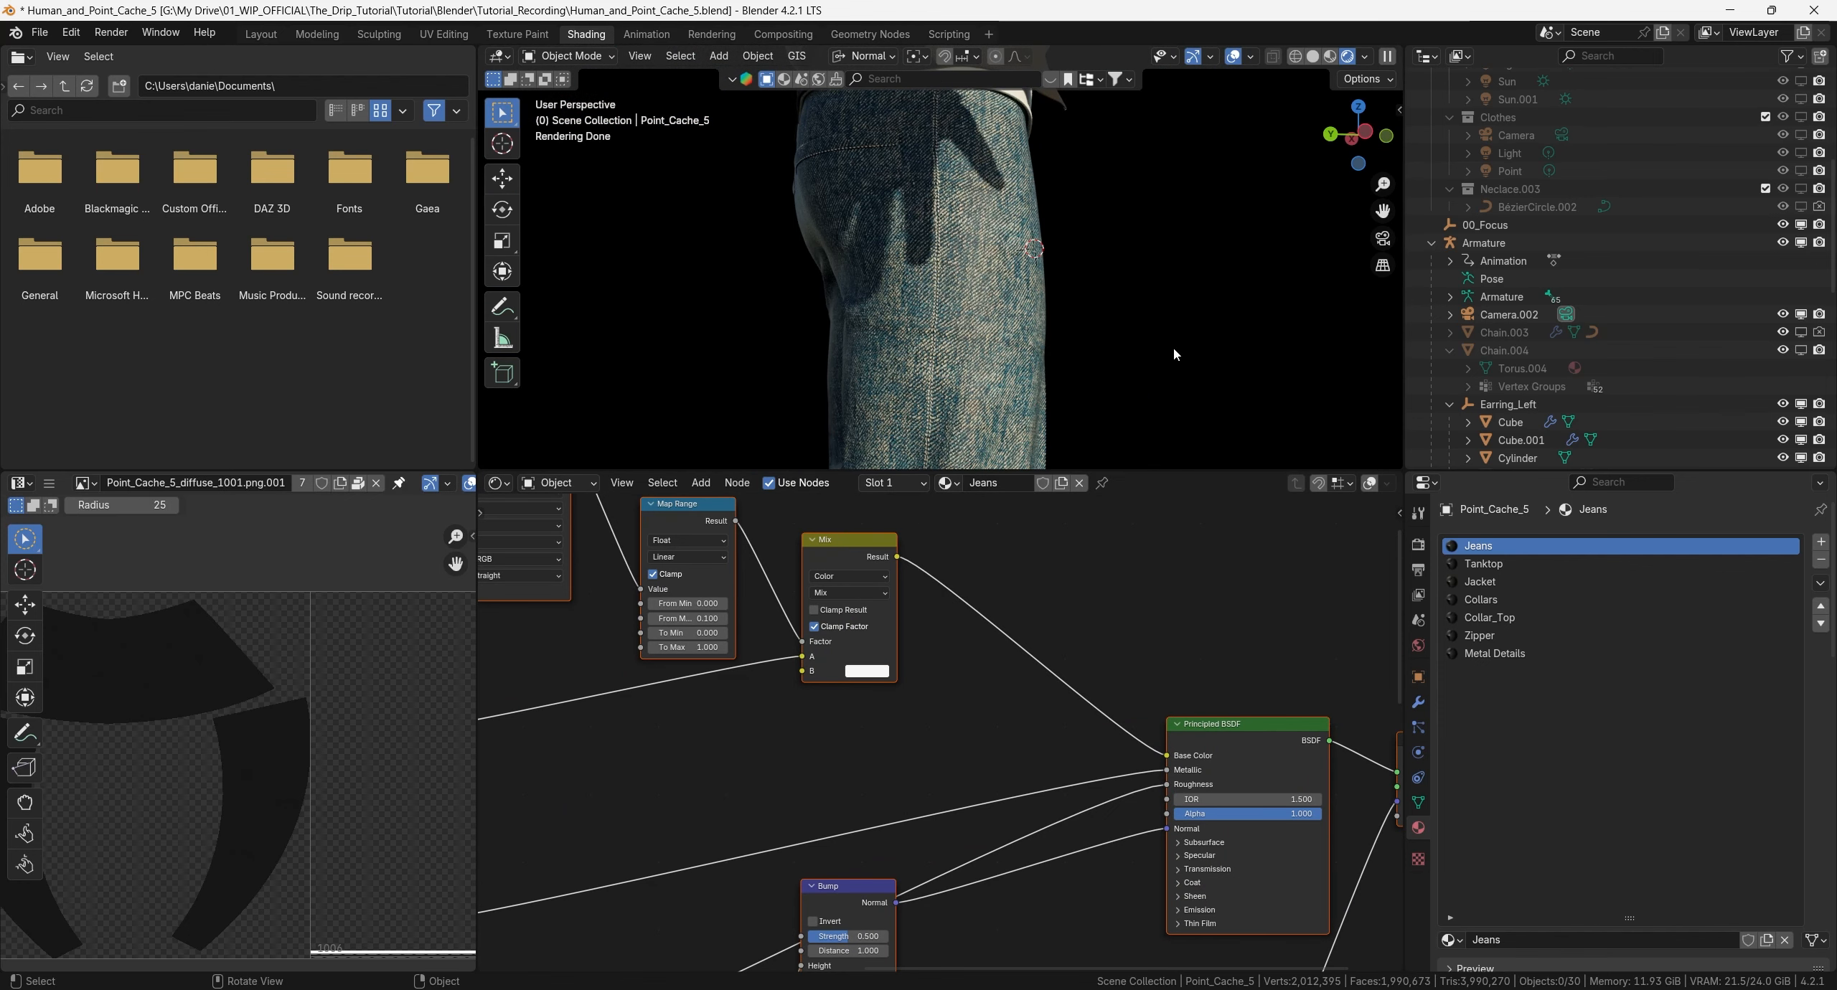
Select the complete Jeans node setup and switch to the Tanktop material.
scroll(1061, 682, down, 1)
scroll(1061, 682, down, 6)
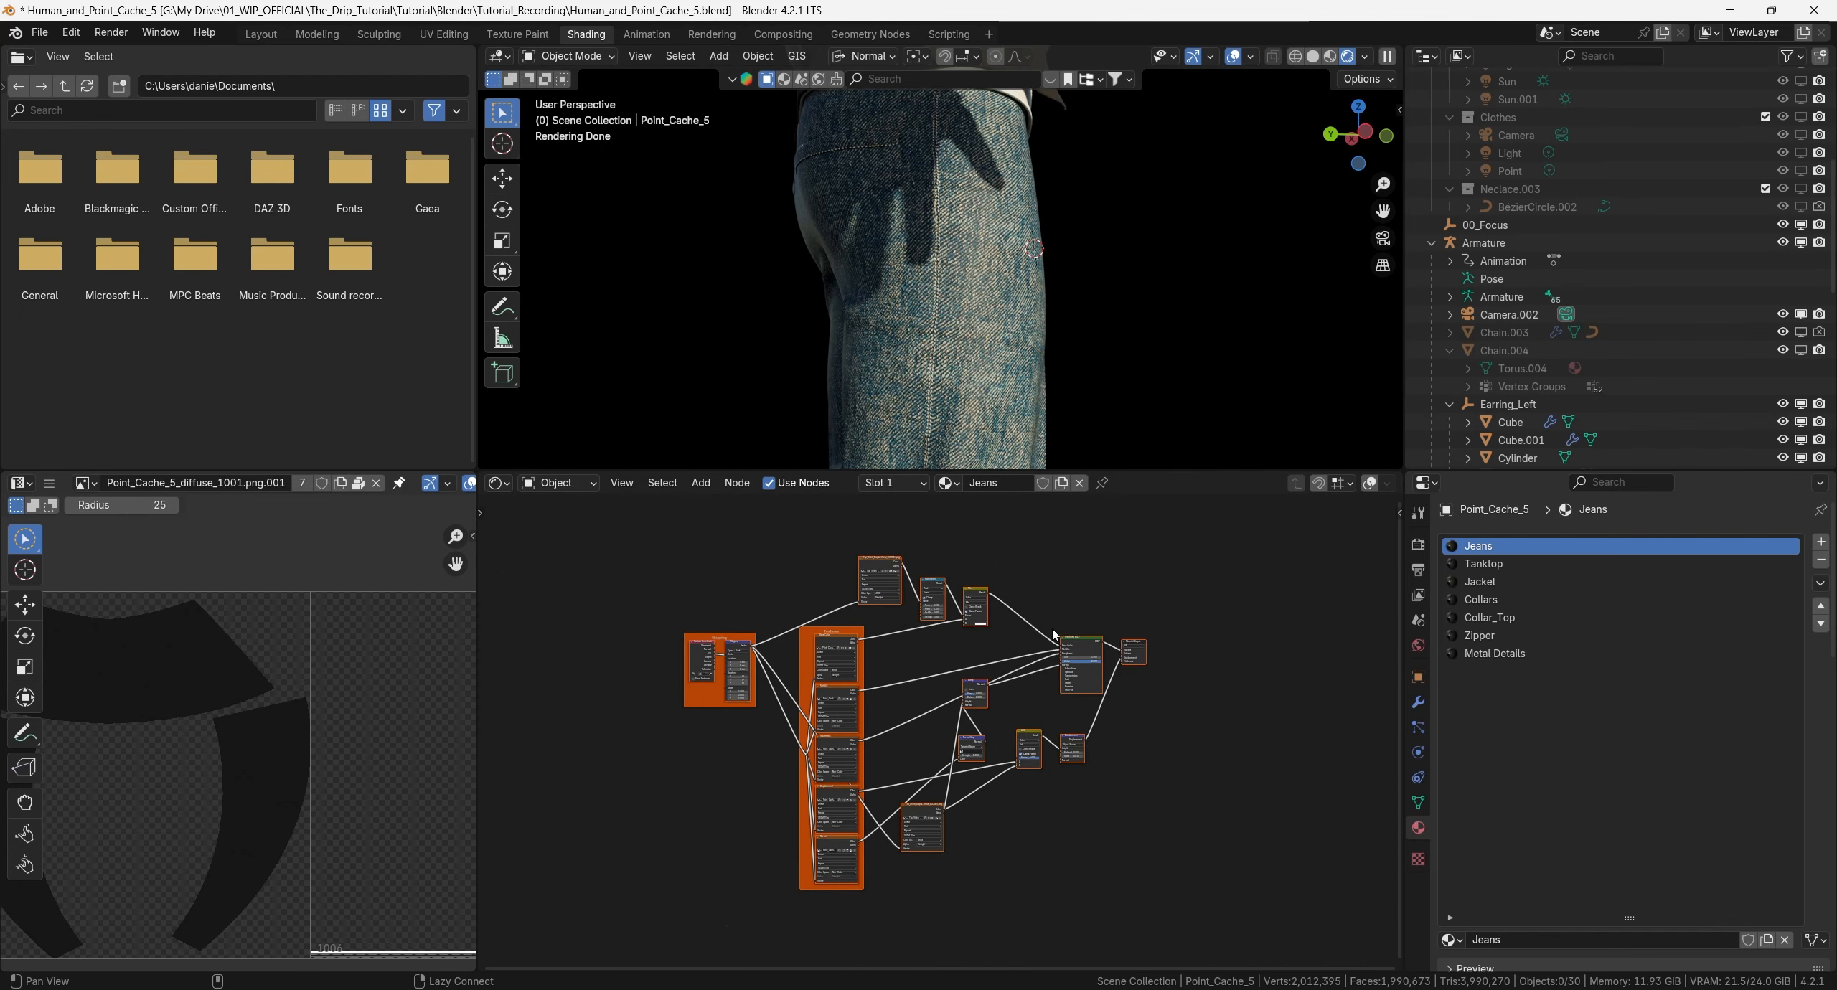
drag(551, 564, 1221, 954)
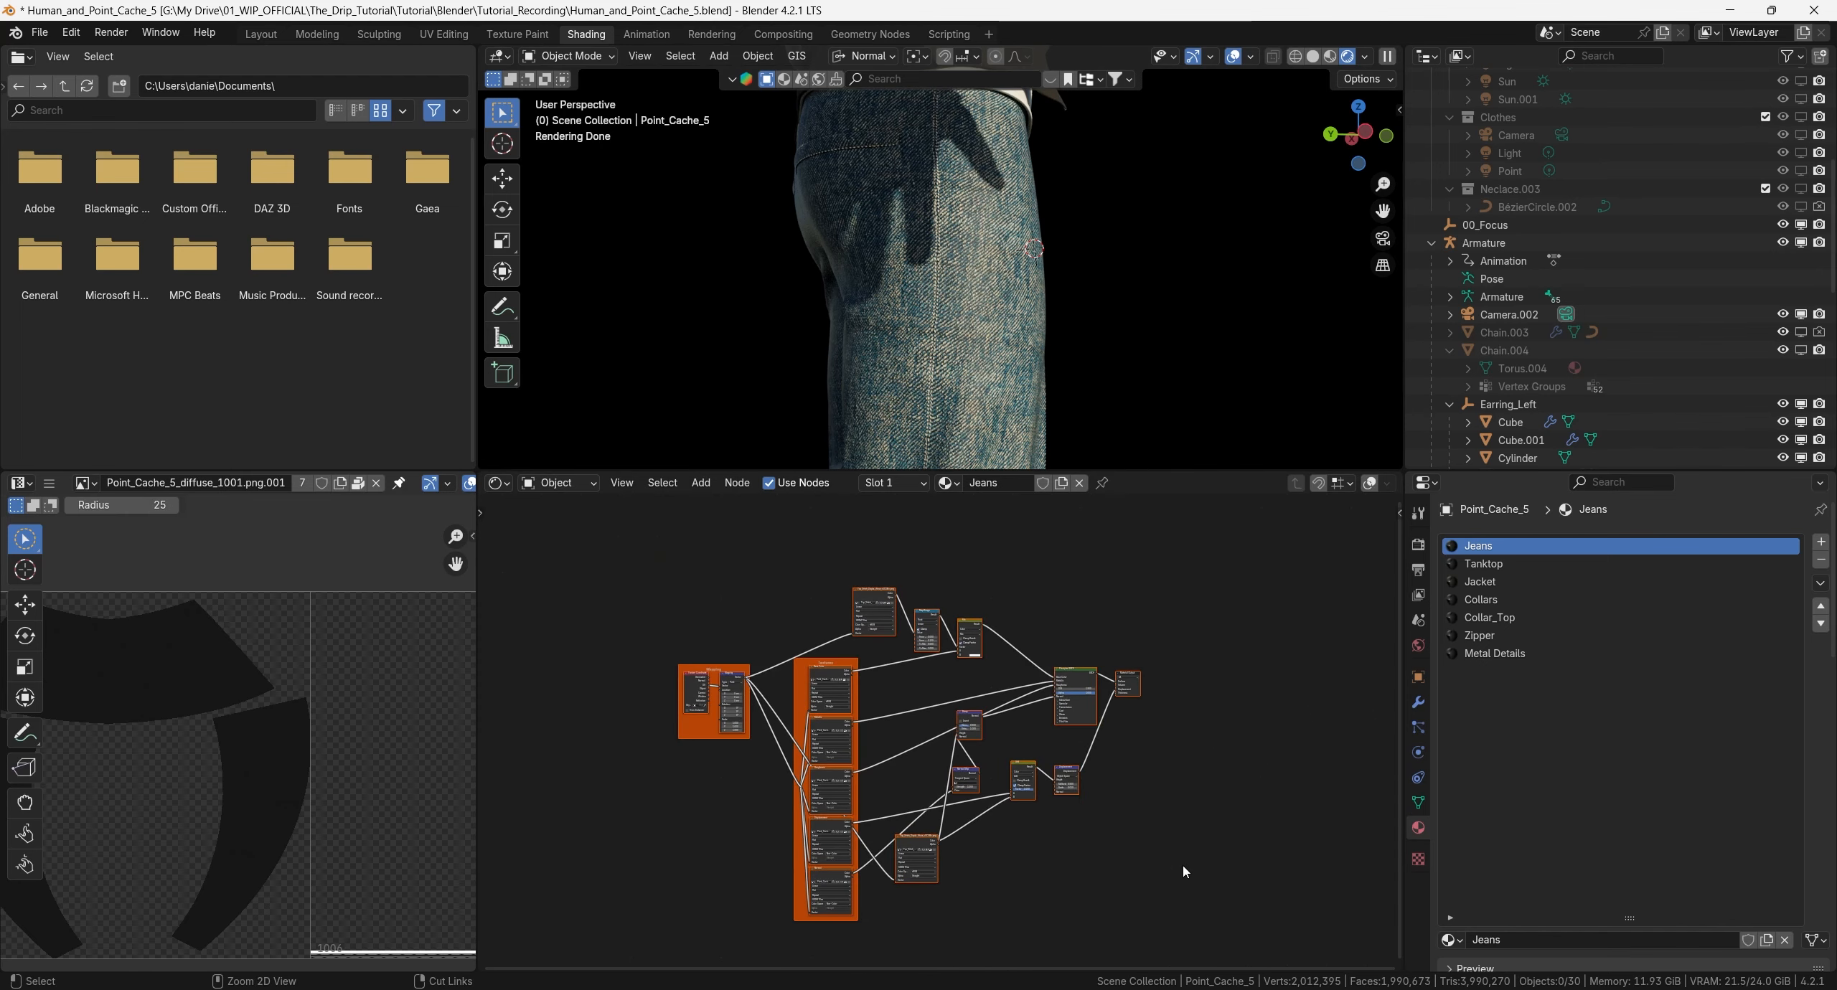
click(1483, 563)
middle_drag(940, 402, 951, 354)
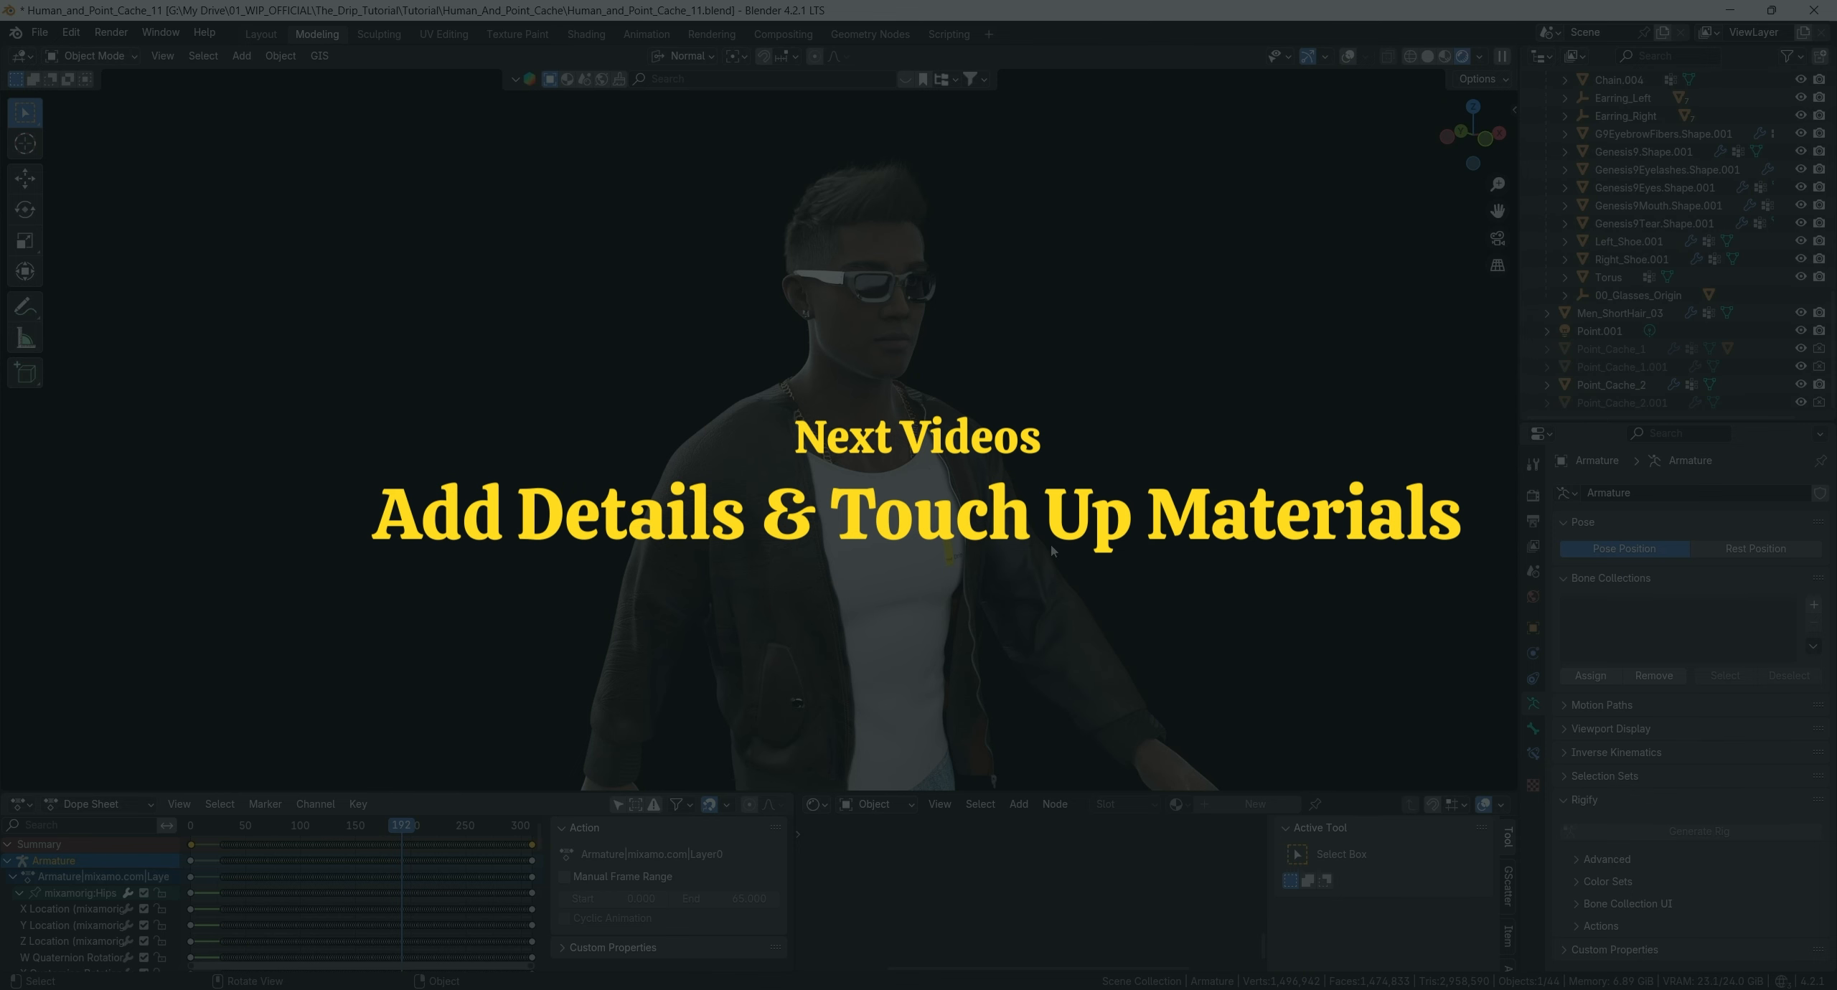
Examine the finished figure's hand with the ring, the earring, the neck tattoo and the necklace up close.
scroll(790, 514, up, 8)
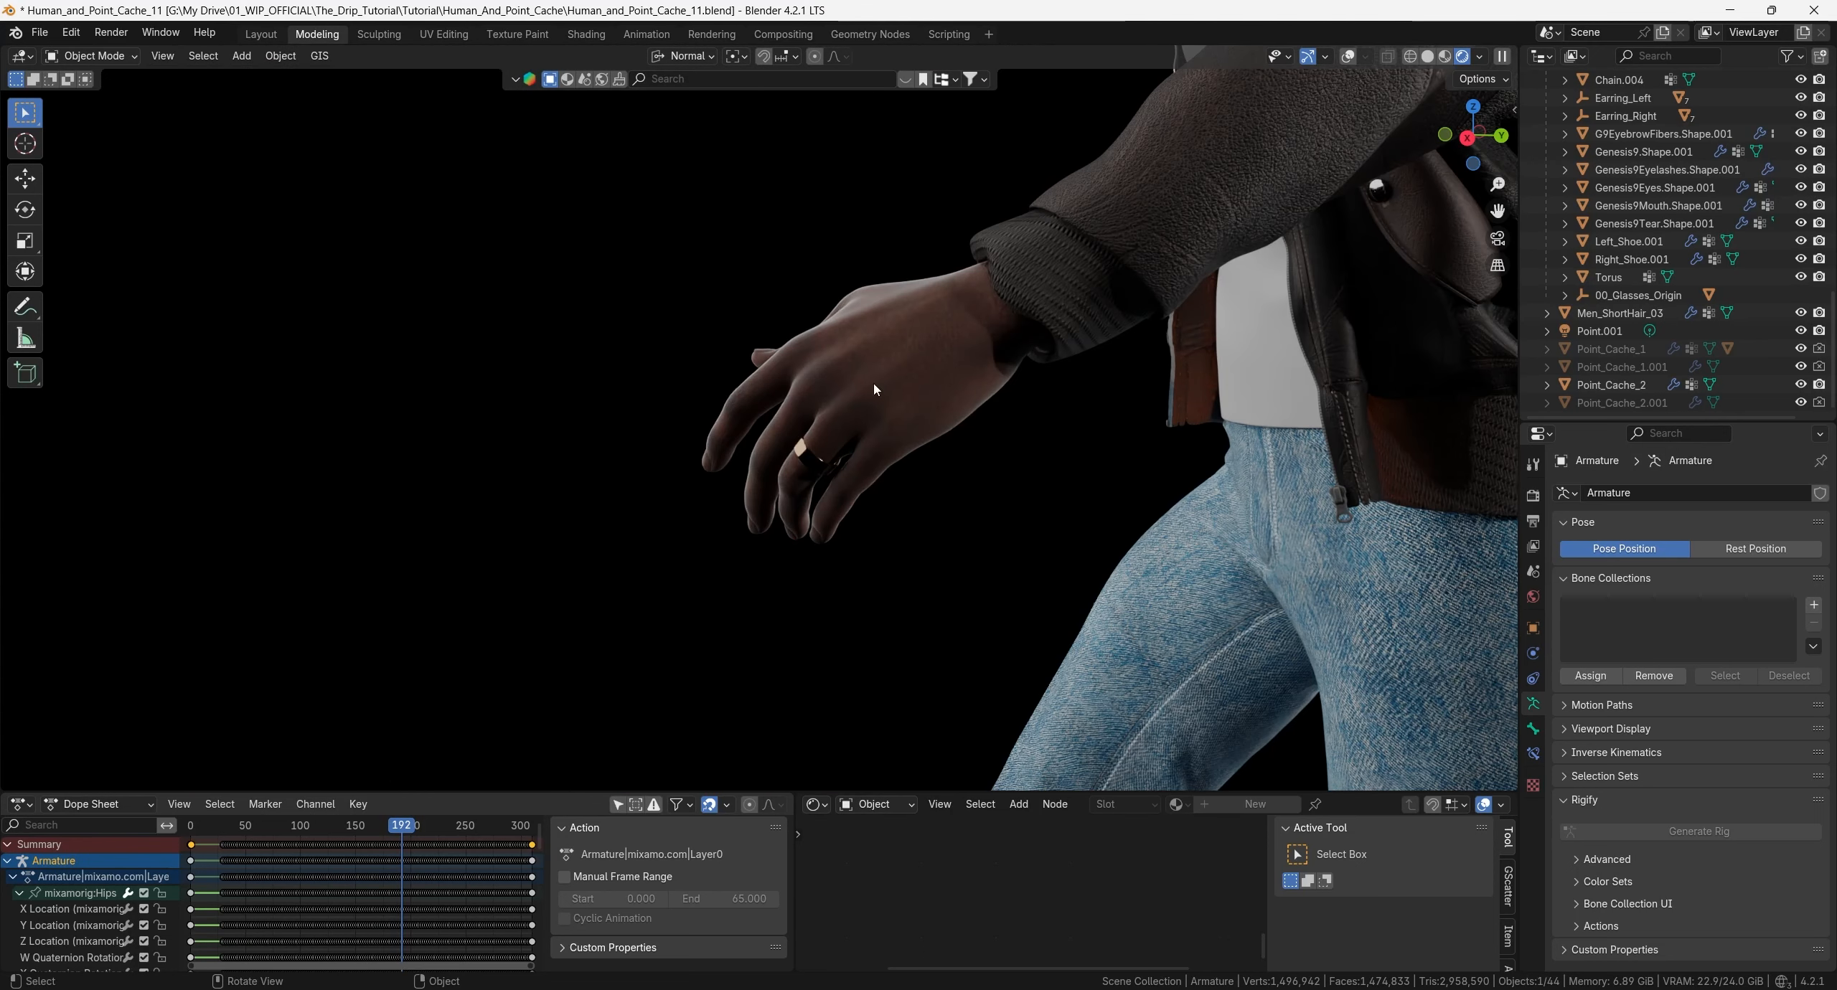
middle_drag(873, 401, 944, 281)
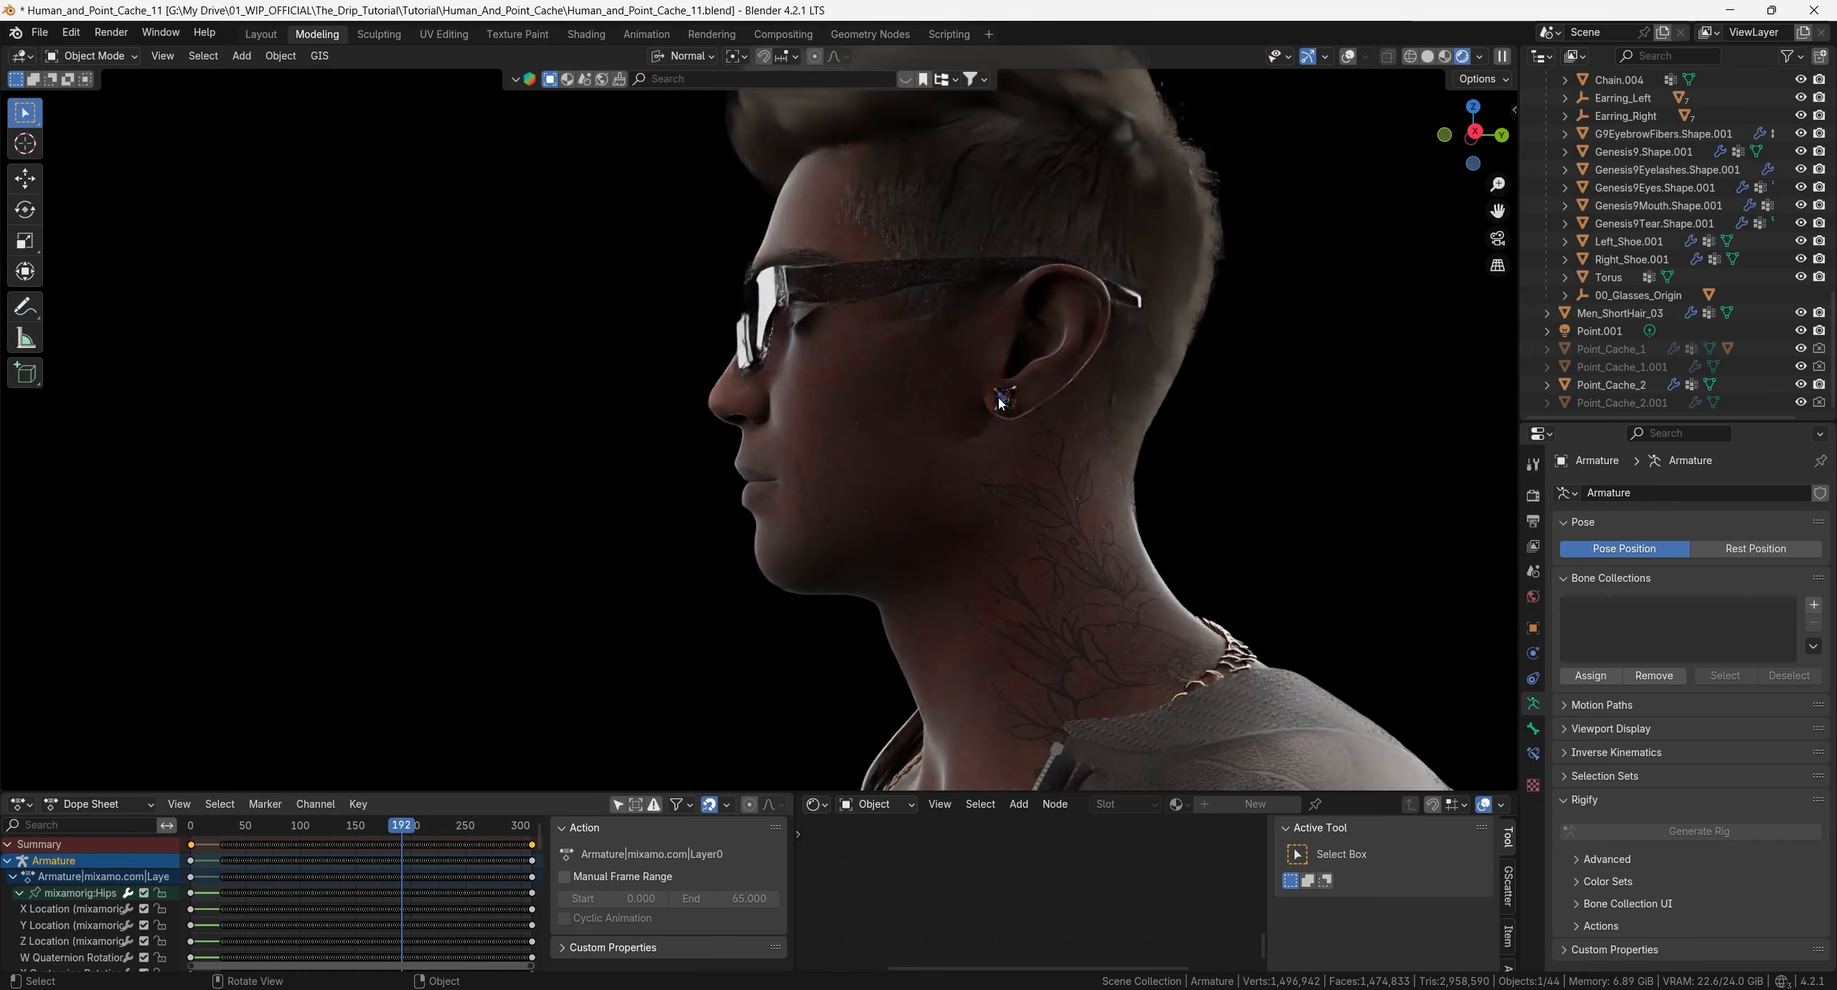
middle_drag(1000, 402, 869, 488)
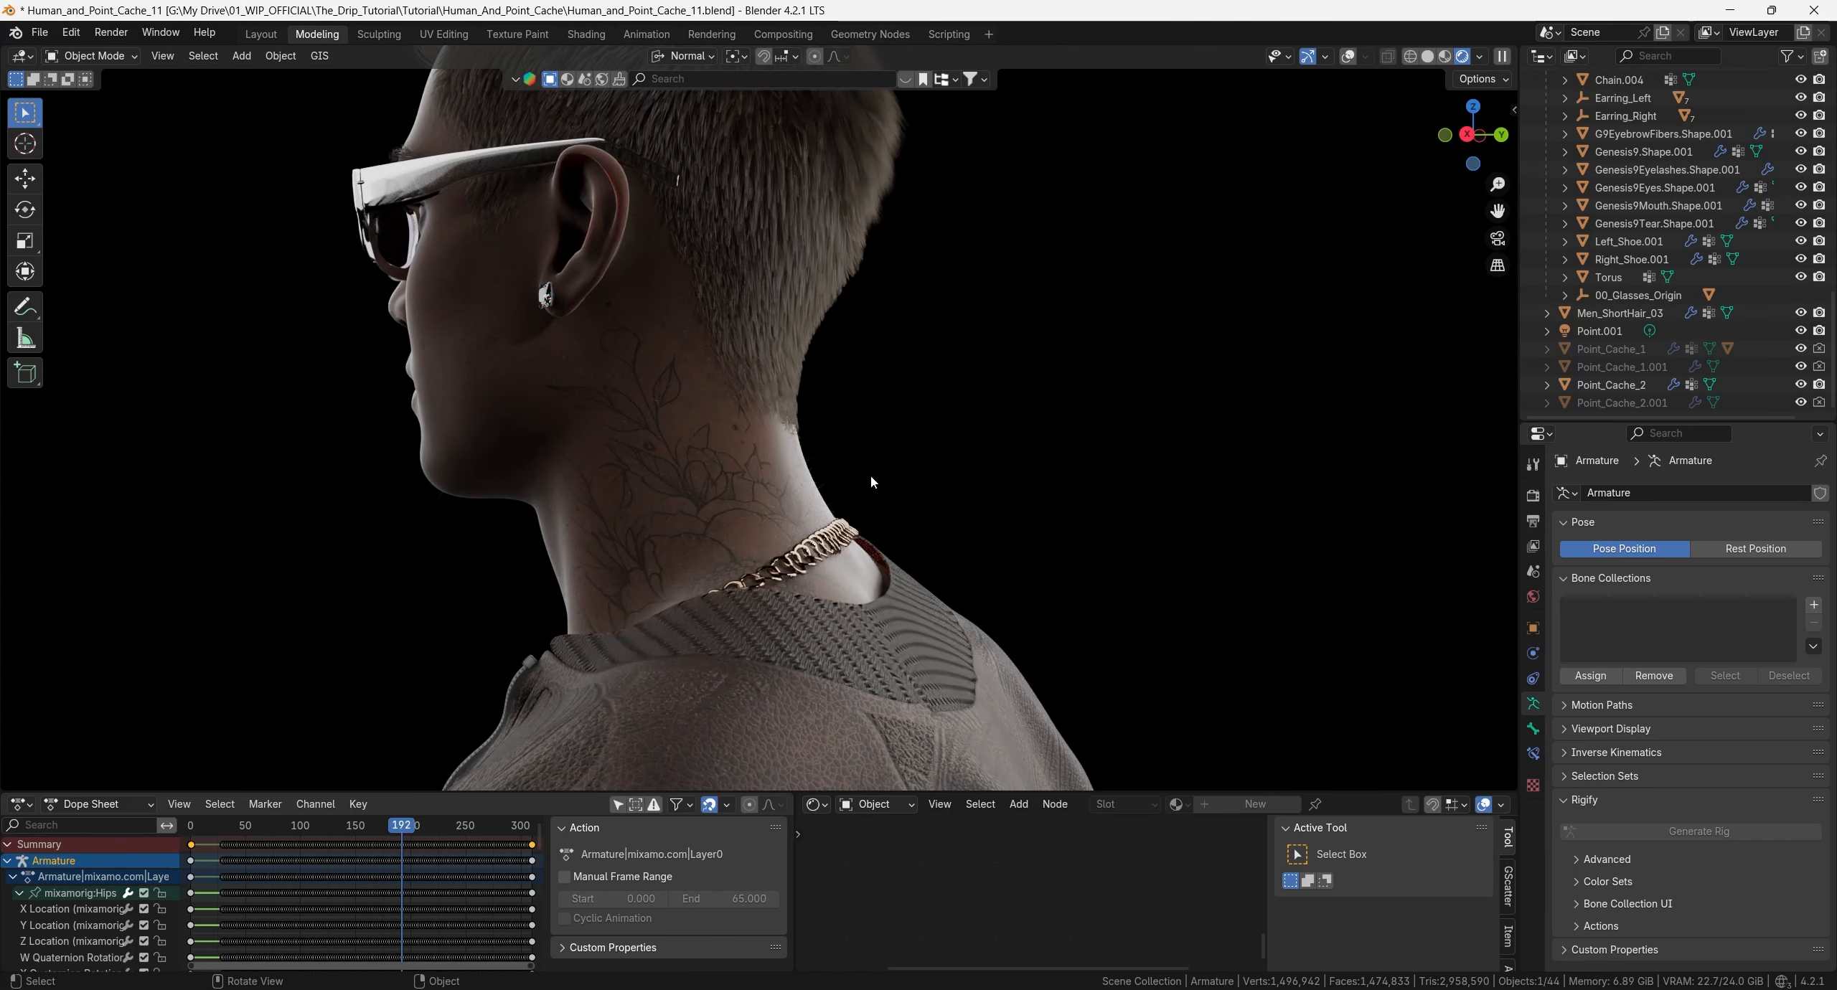
scroll(590, 498, up, 3)
scroll(611, 553, down, 4)
middle_drag(674, 549, 799, 539)
scroll(667, 549, up, 5)
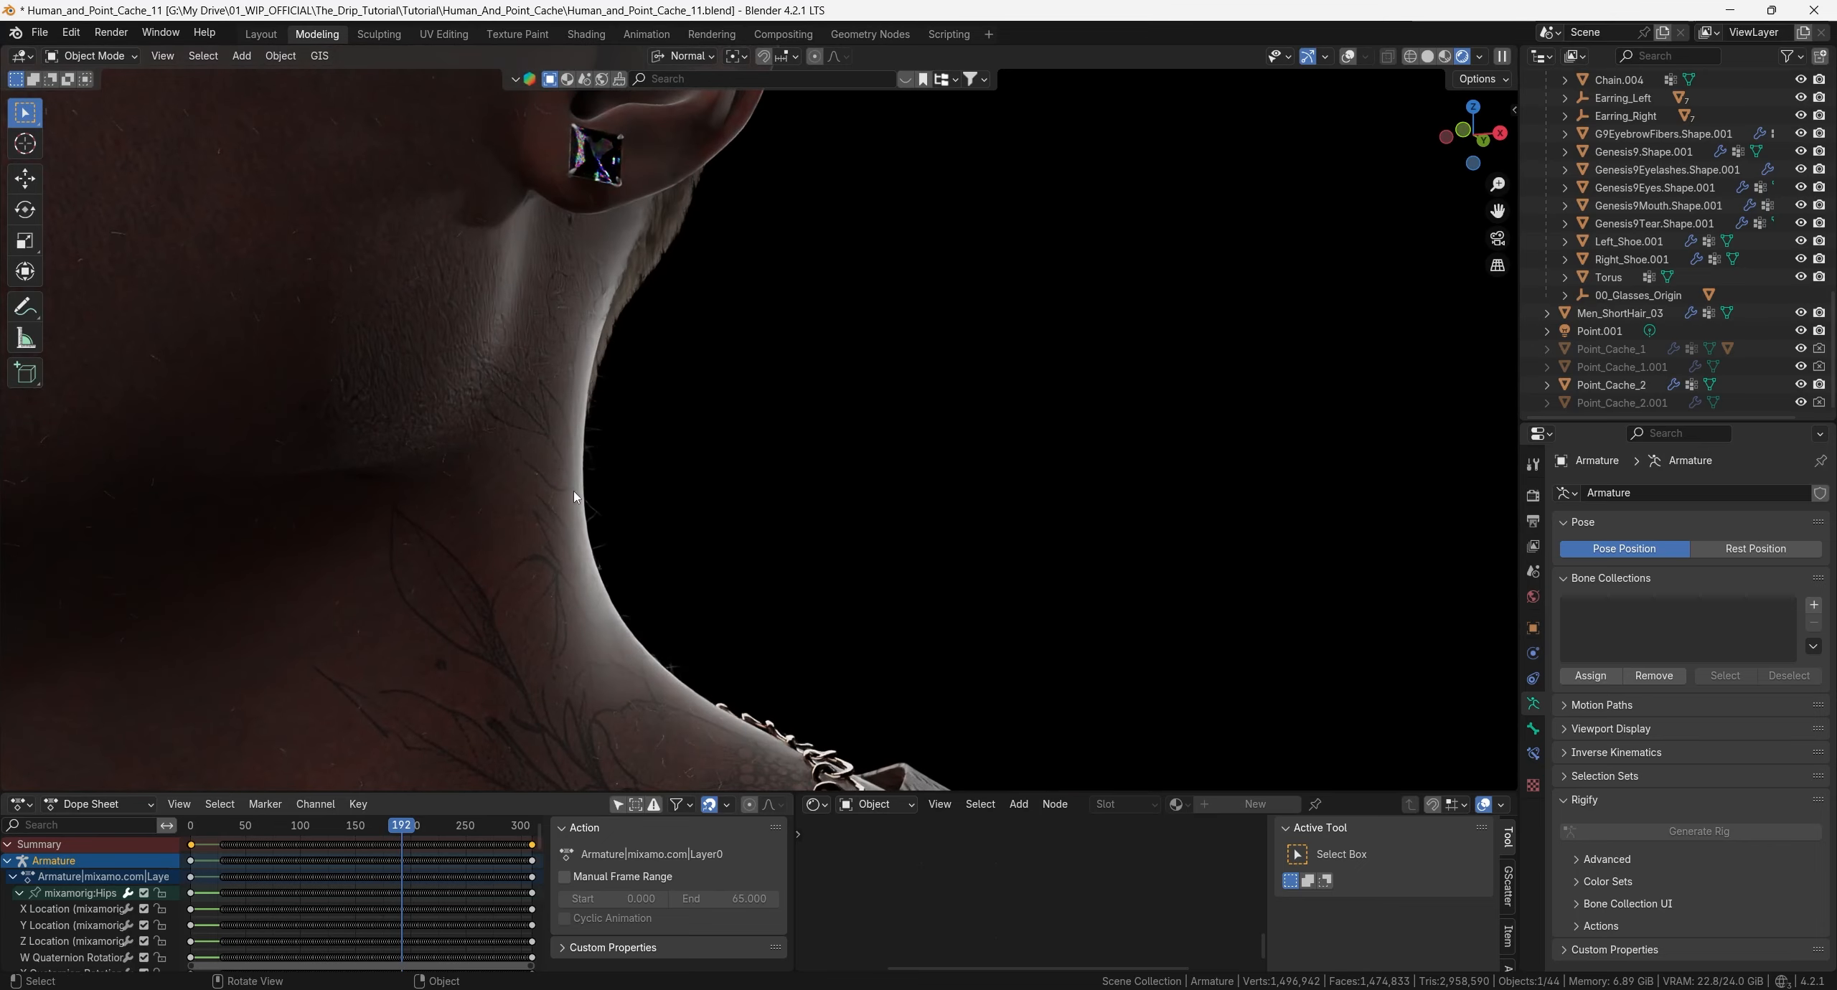